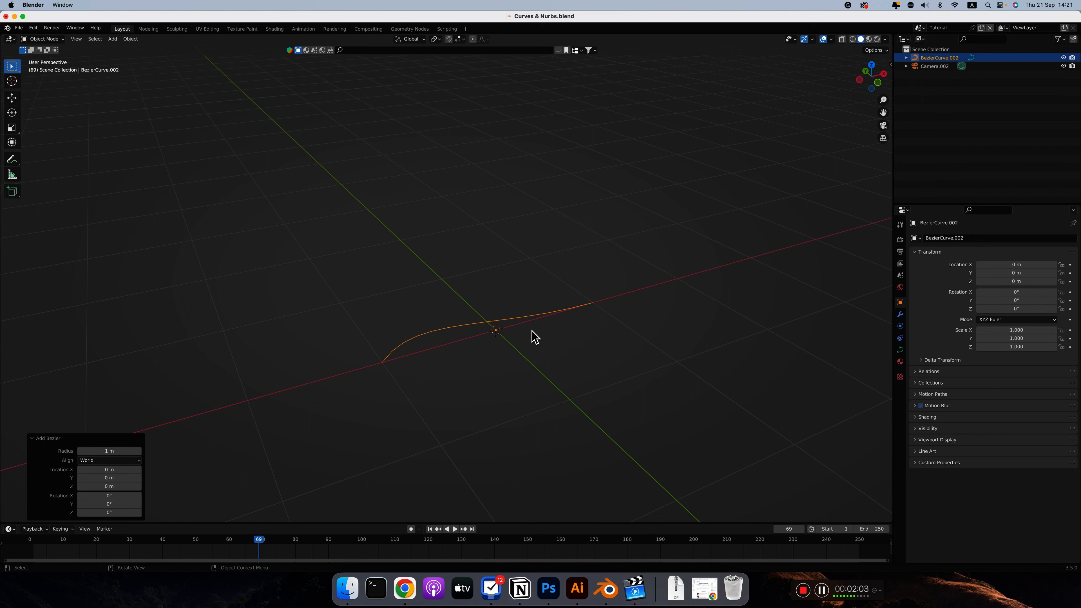
Enter Edit Mode on the Bezier curve and delete all of its control points.
middle_click_drag(531, 333, 515, 332)
key("Tab")
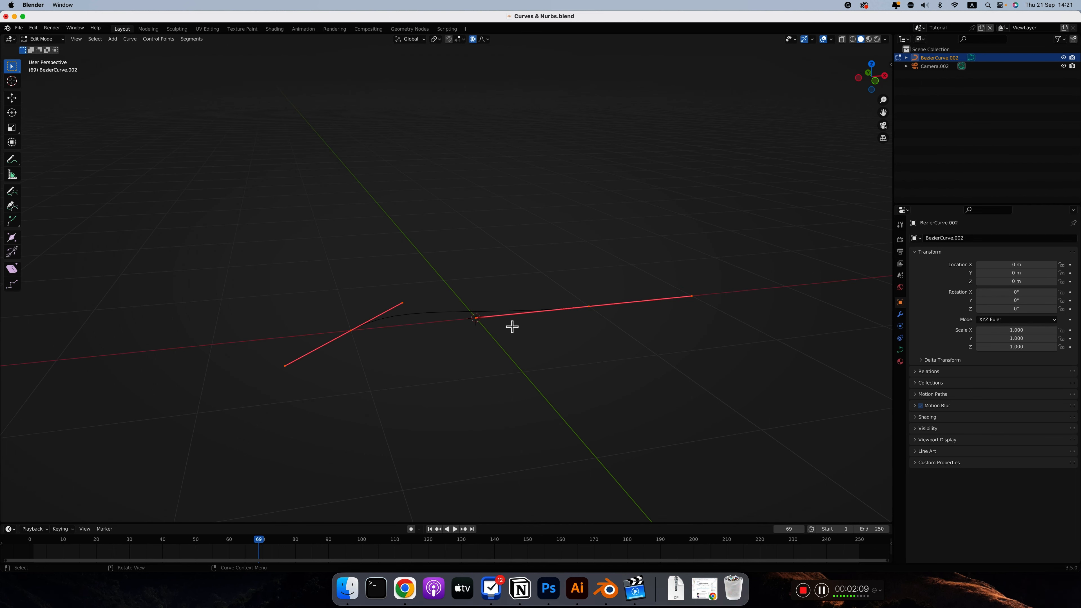
left_click(555, 345)
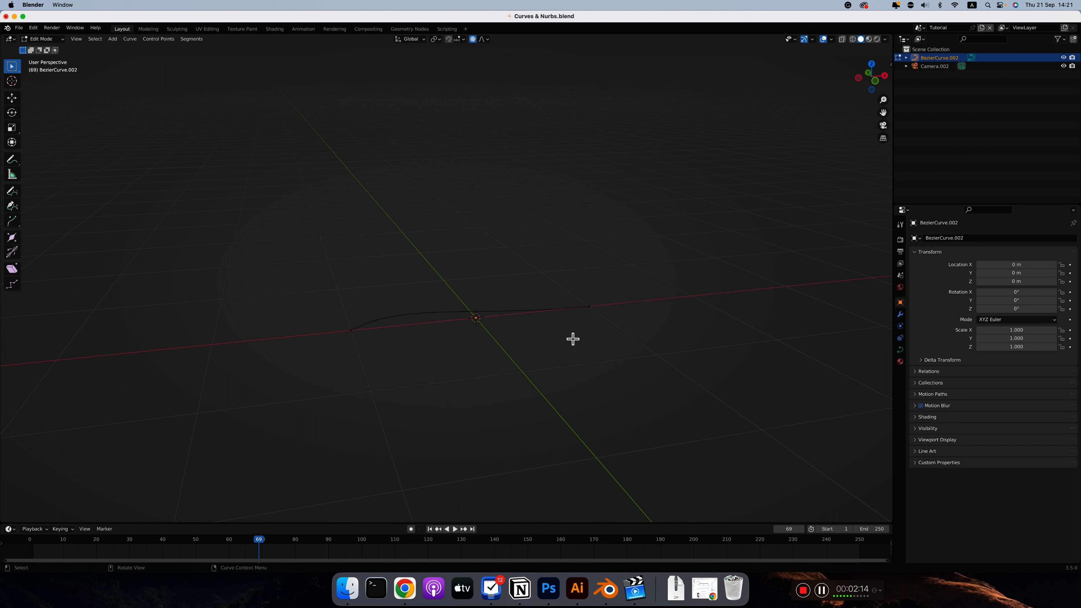
key("a")
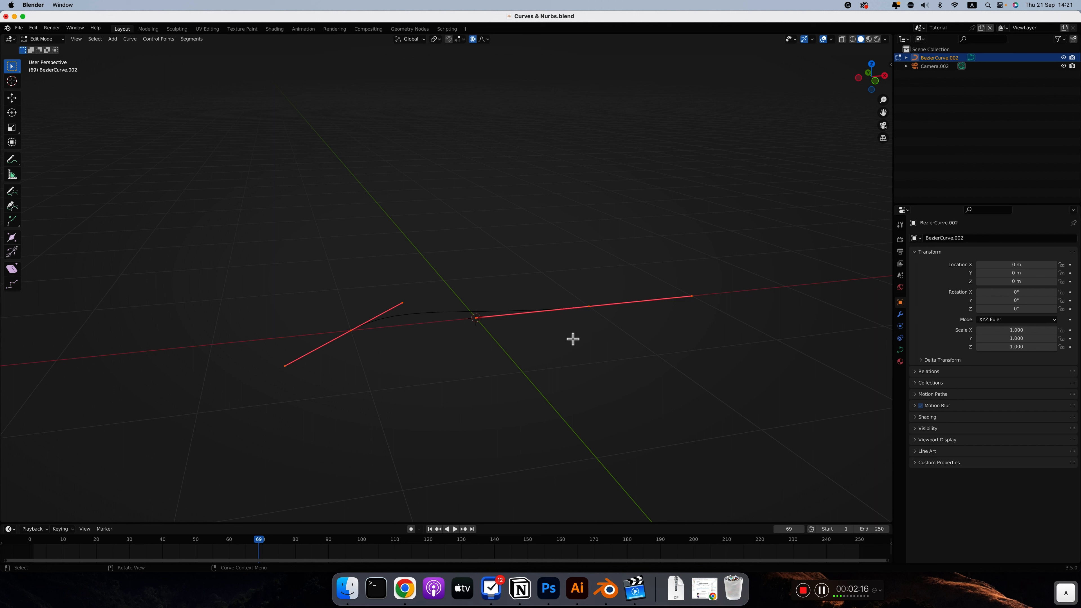
key("x")
left_click(553, 343)
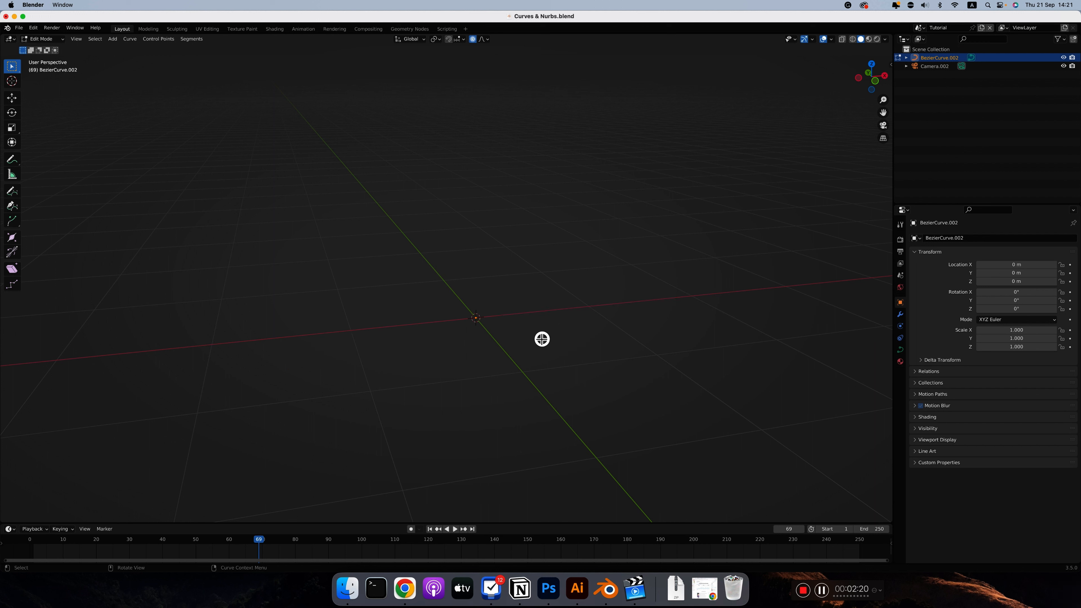
In the front view, sketch a freehand Bezier curve with the Draw tool, running diagonally downward with two loops.
left_click(16, 194)
left_click(77, 39)
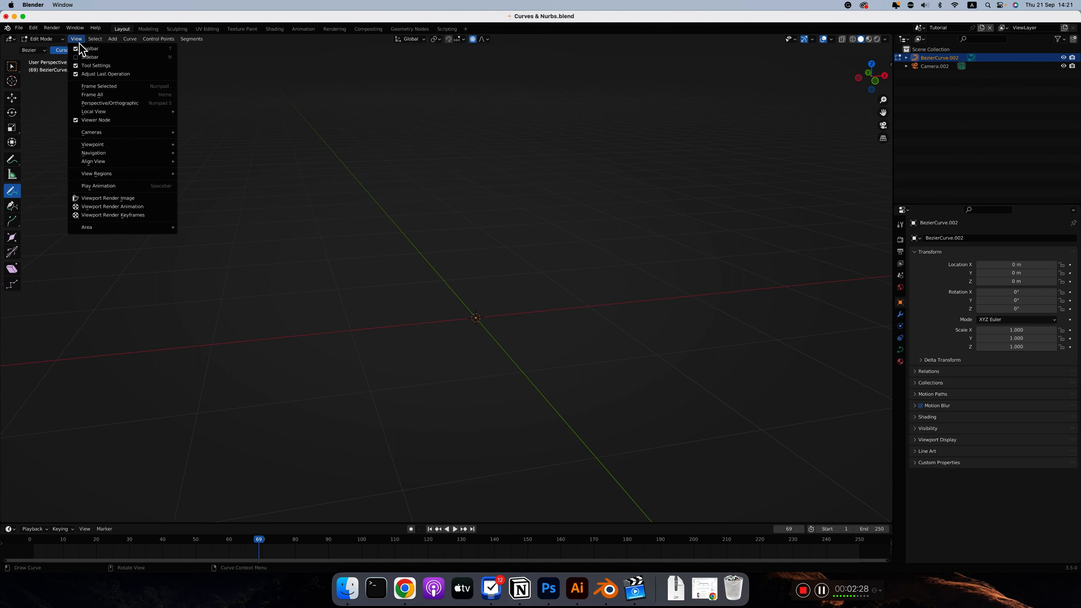
mouse_move(128, 144)
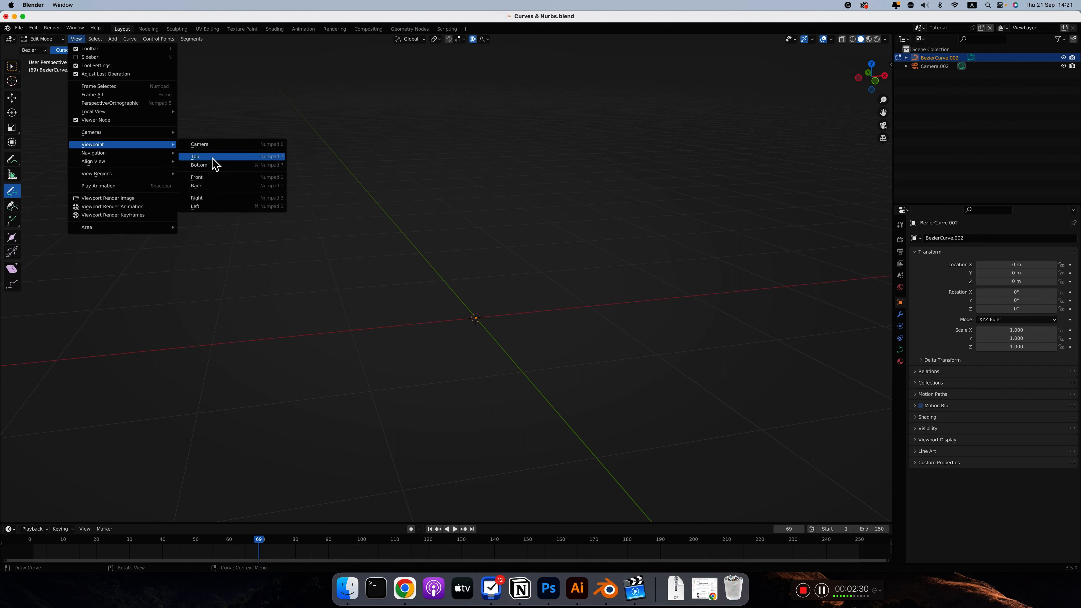
left_click(210, 177)
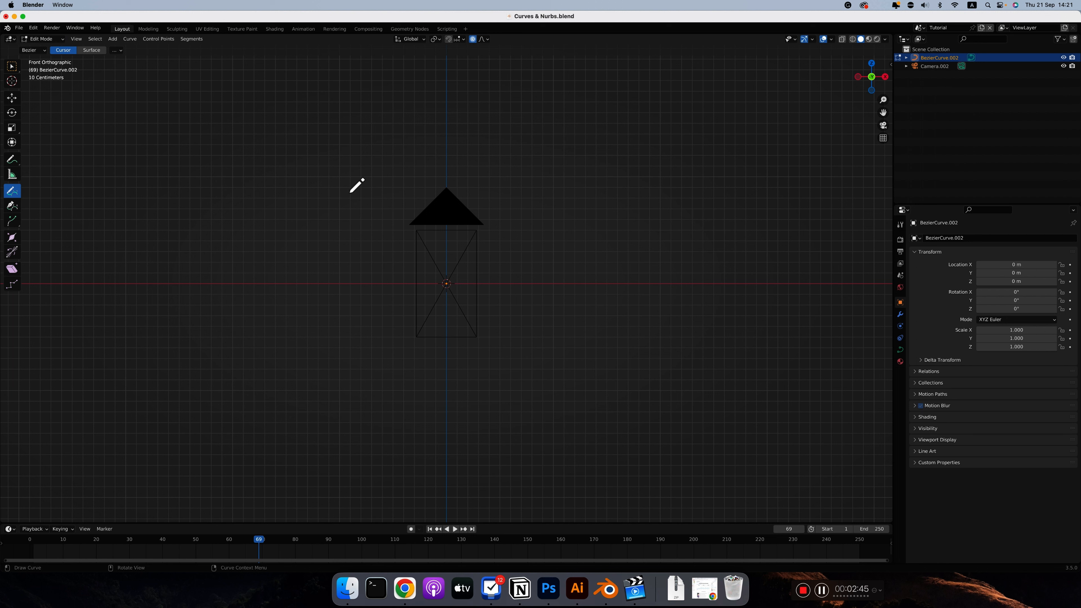
mouse_move(322, 169)
left_mouse_down()
mouse_move(403, 243)
mouse_move(577, 319)
left_mouse_up()
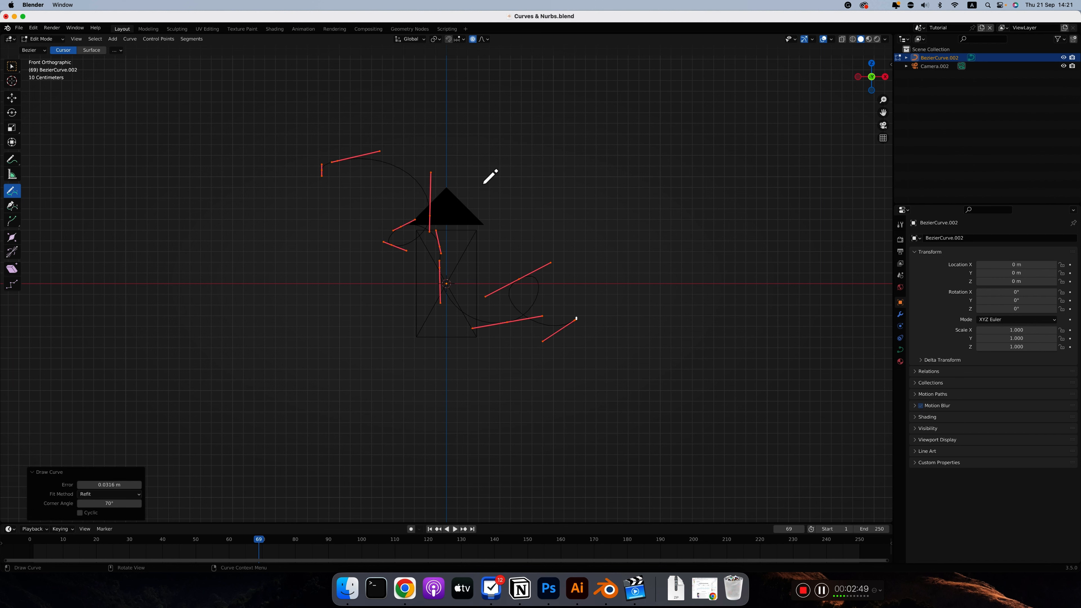
Select the control point at the top of the upper loop and move it freely by about 0.05 m.
scroll(409, 203, "right", 5)
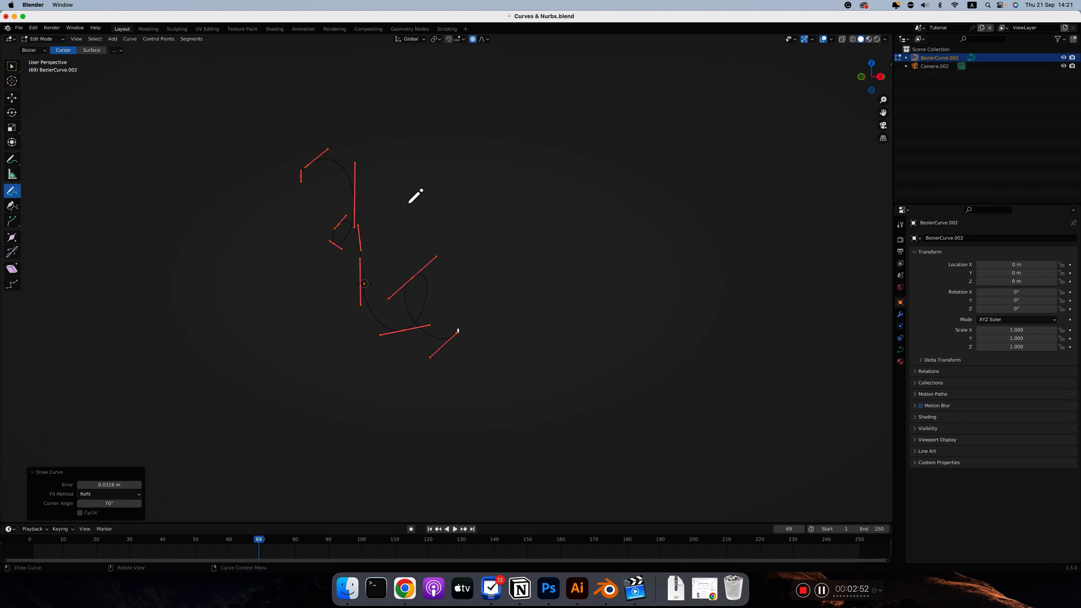
left_click(13, 67)
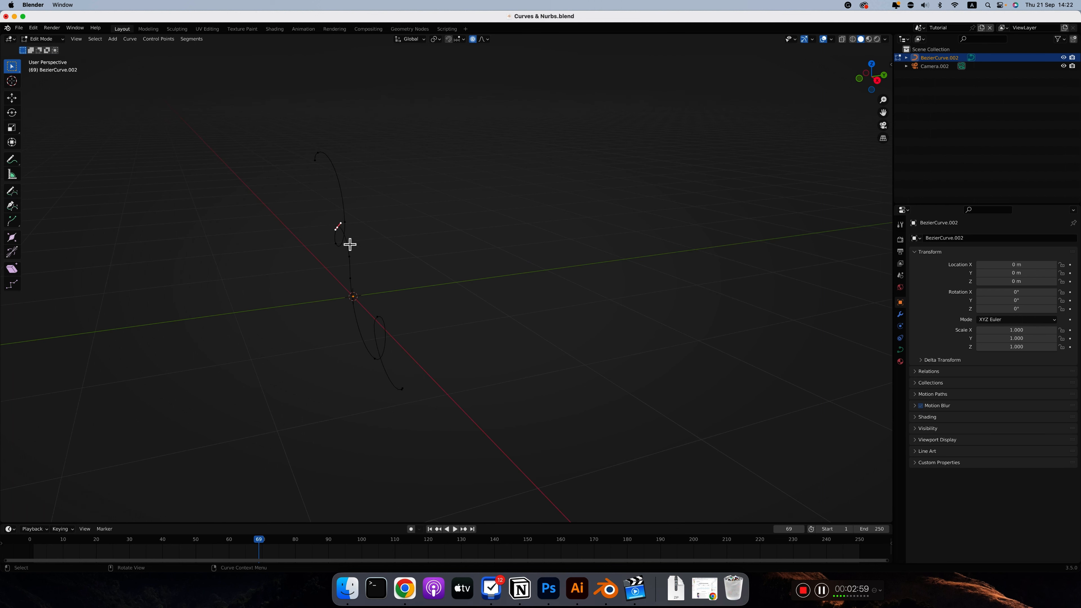
key("g")
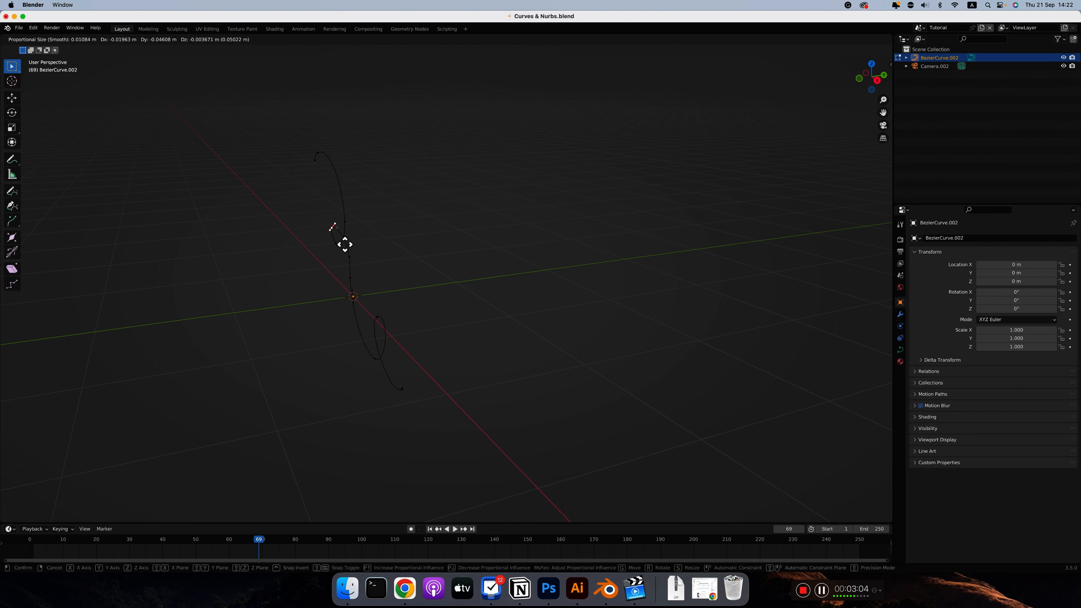
left_click(345, 245)
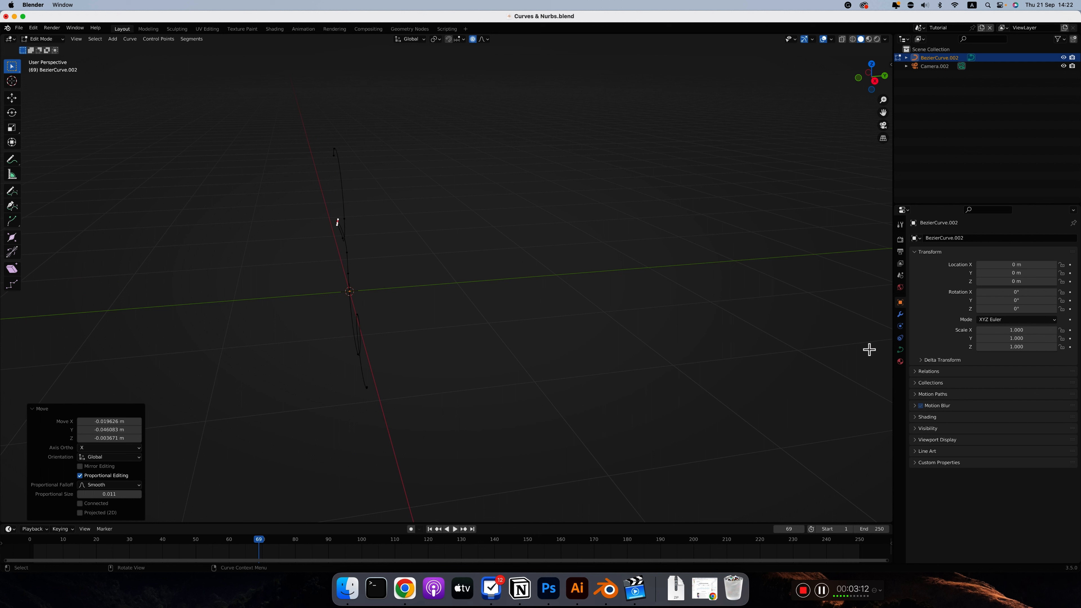
Give the curve a round bevel with a depth of 0.06 m.
left_click(900, 351)
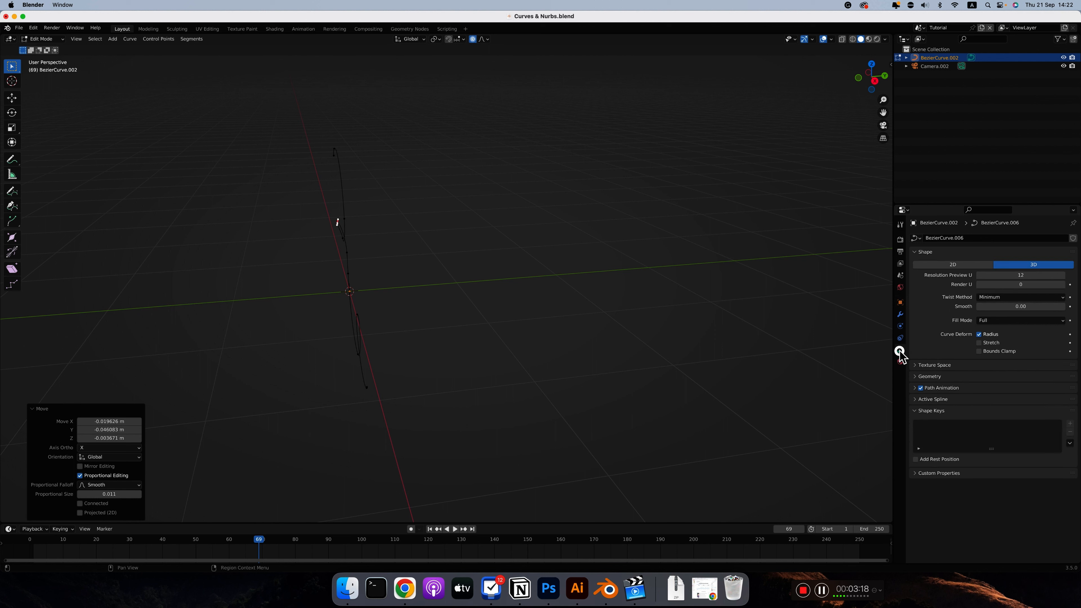
left_click(915, 377)
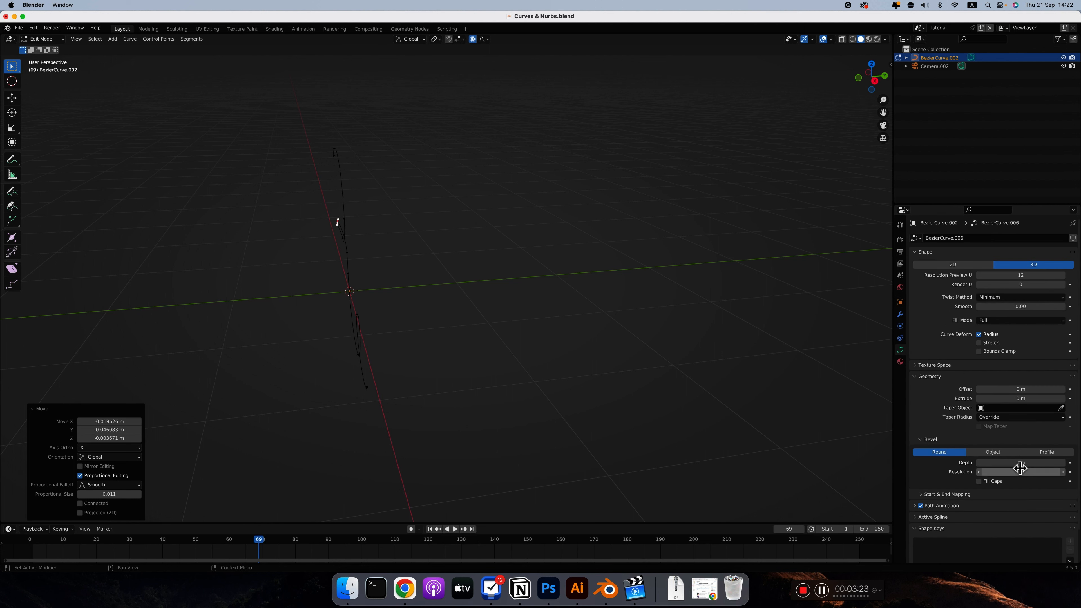
left_click_drag(1021, 463, 1023, 463)
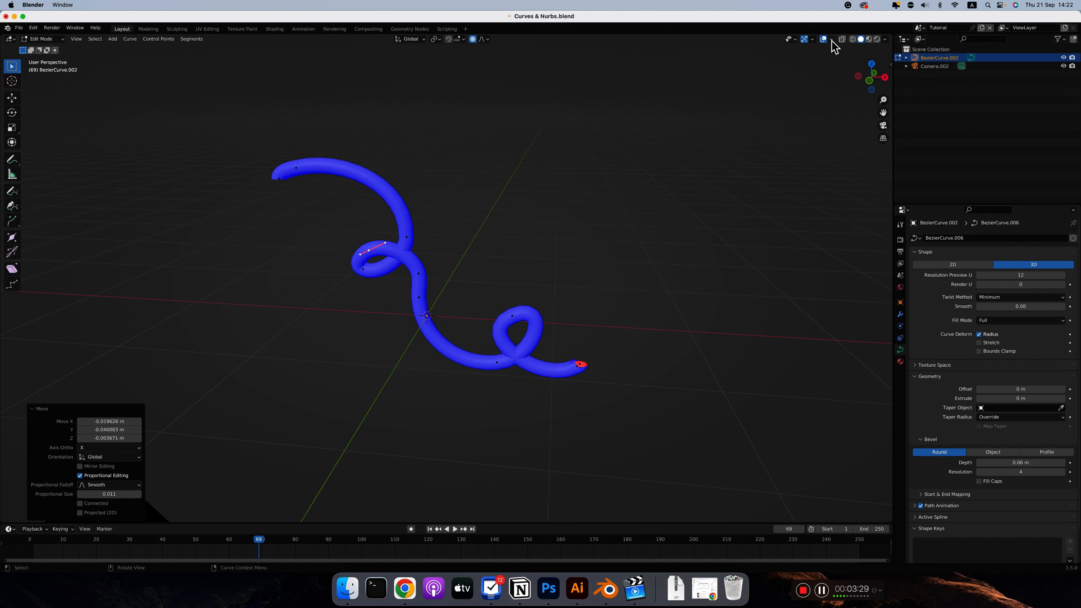
Turn off the Face Orientation overlay in the viewport.
left_click(831, 40)
left_click(831, 39)
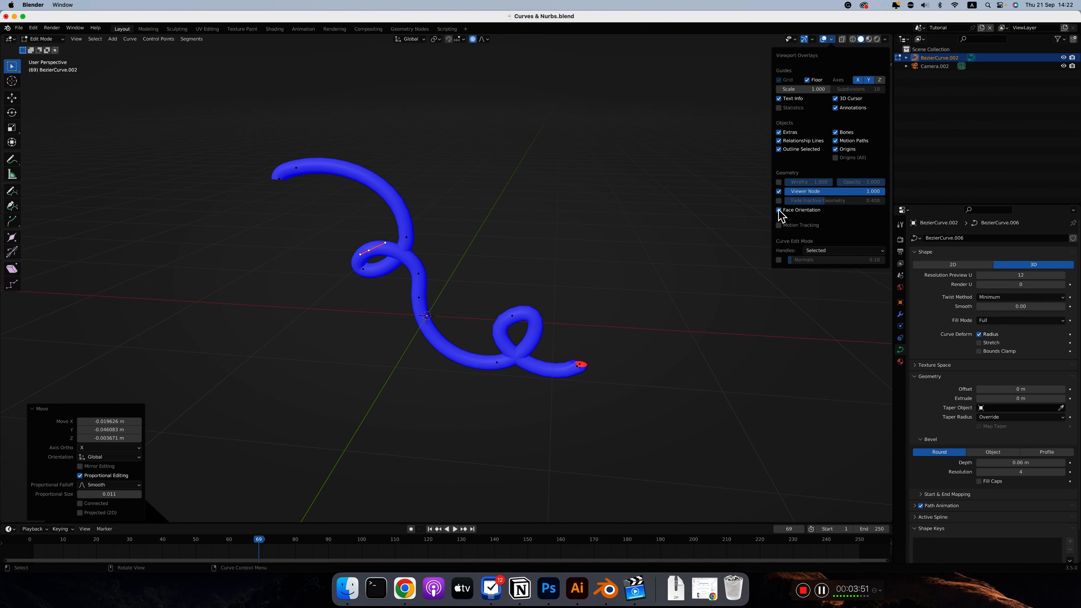
left_click(779, 210)
middle_click_drag(757, 215, 379, 217)
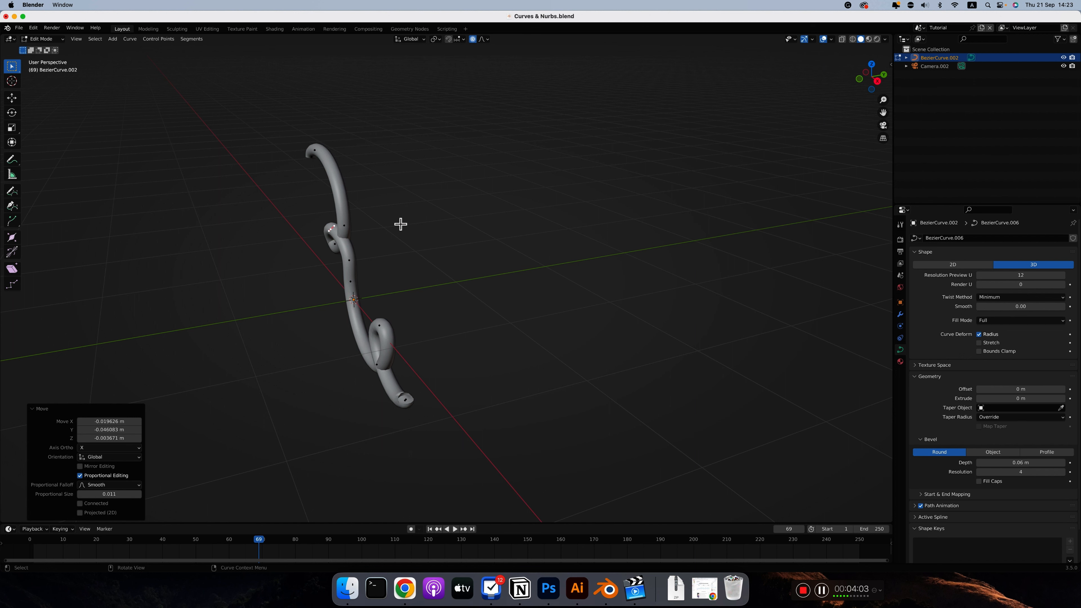
In Edit Mode, move the upper loop's top control point about -0.12 m along the Y axis.
key("Tab")
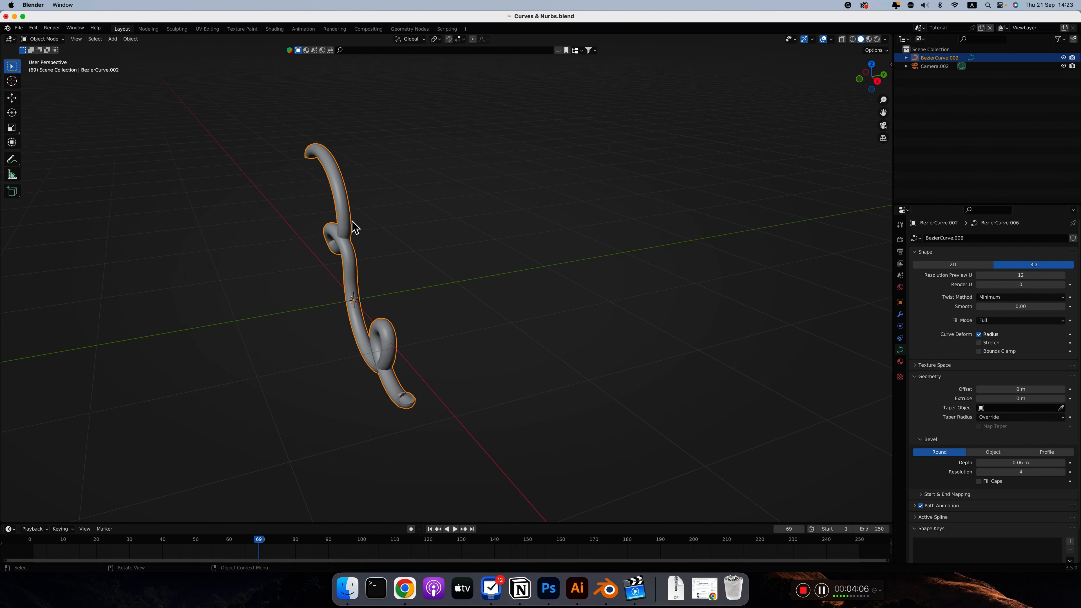
middle_click_drag(350, 224, 352, 221)
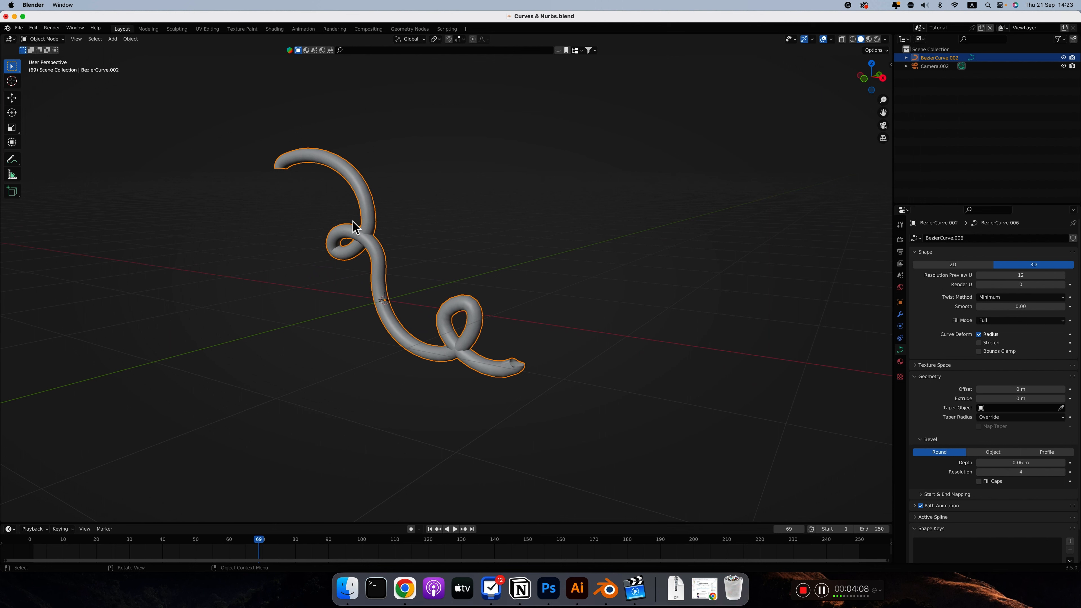
key("Tab")
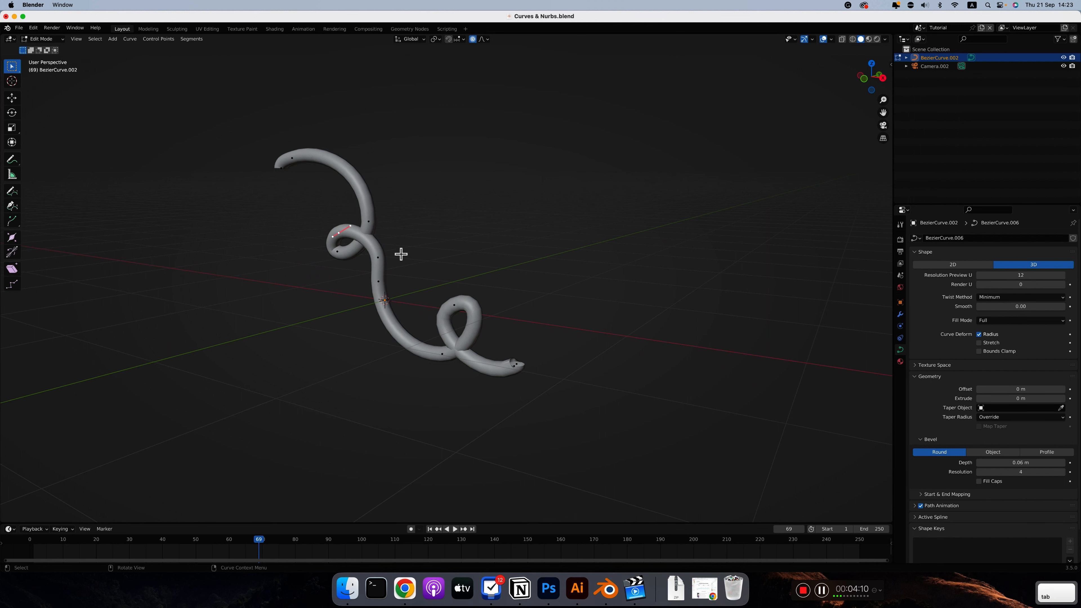
middle_click_drag(401, 251, 364, 266)
key("g")
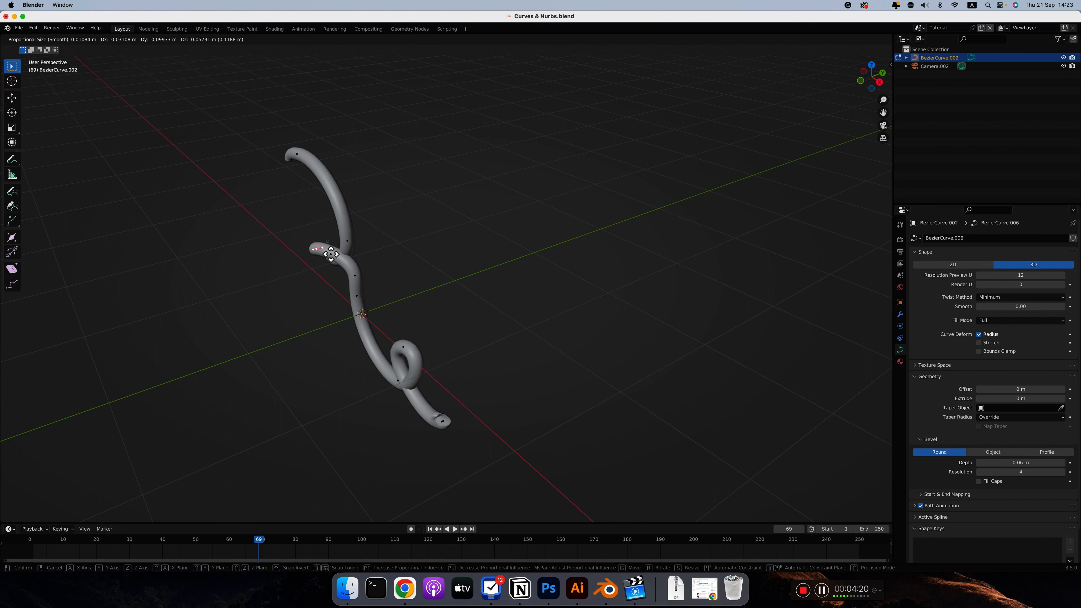
left_click(331, 254)
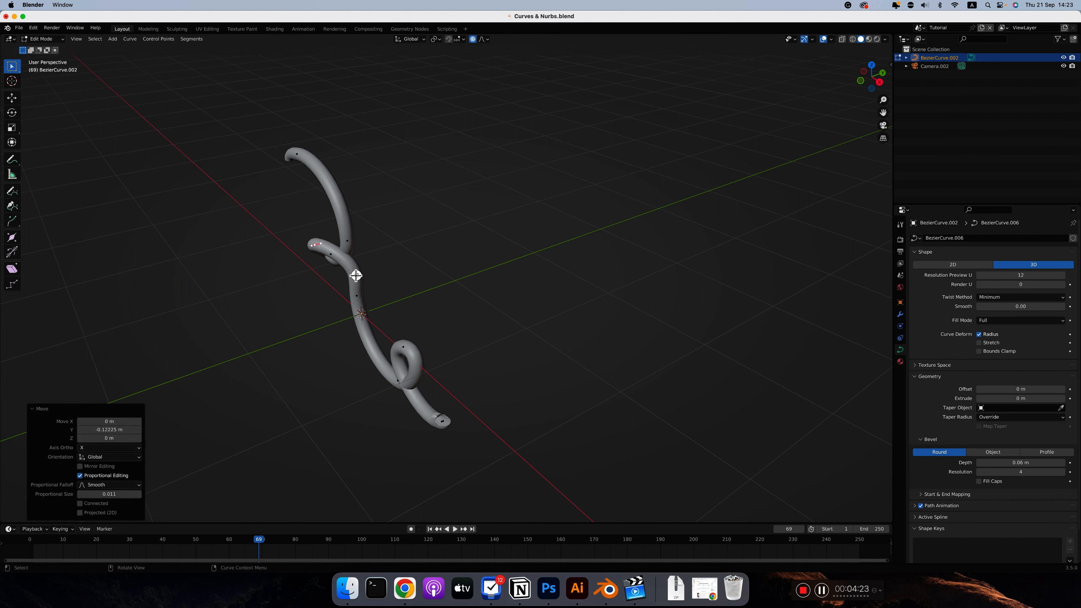
Move the control point just below the upper loop about -0.11 m along the Y axis.
left_click(356, 276)
key("g")
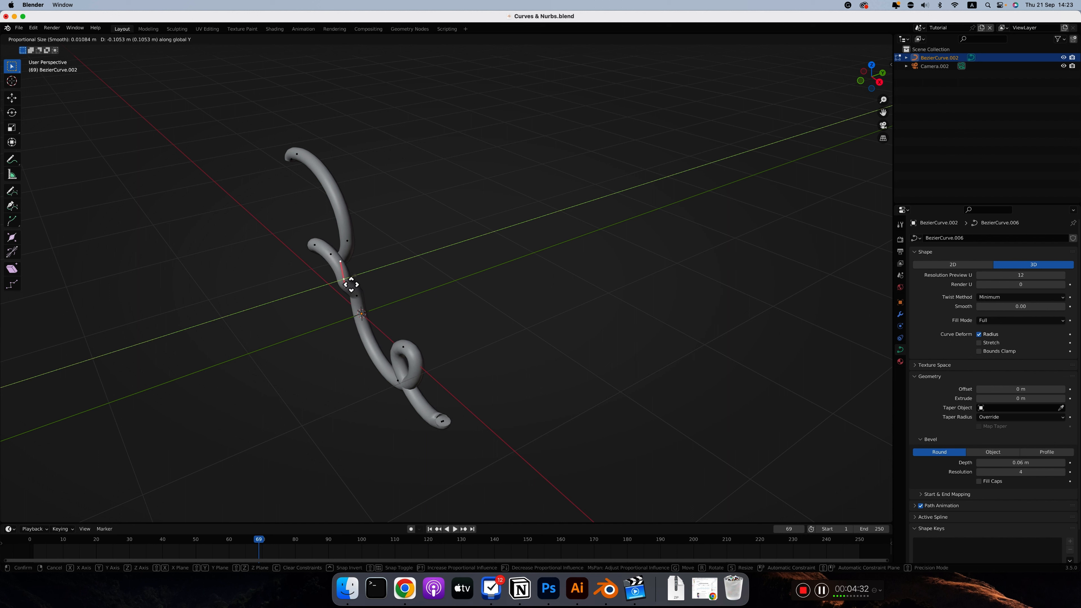
left_click(353, 284)
Move the control point nearest the origin about -0.23 m along Y, using a proportional editing size of about 0.34 m.
left_click(357, 297)
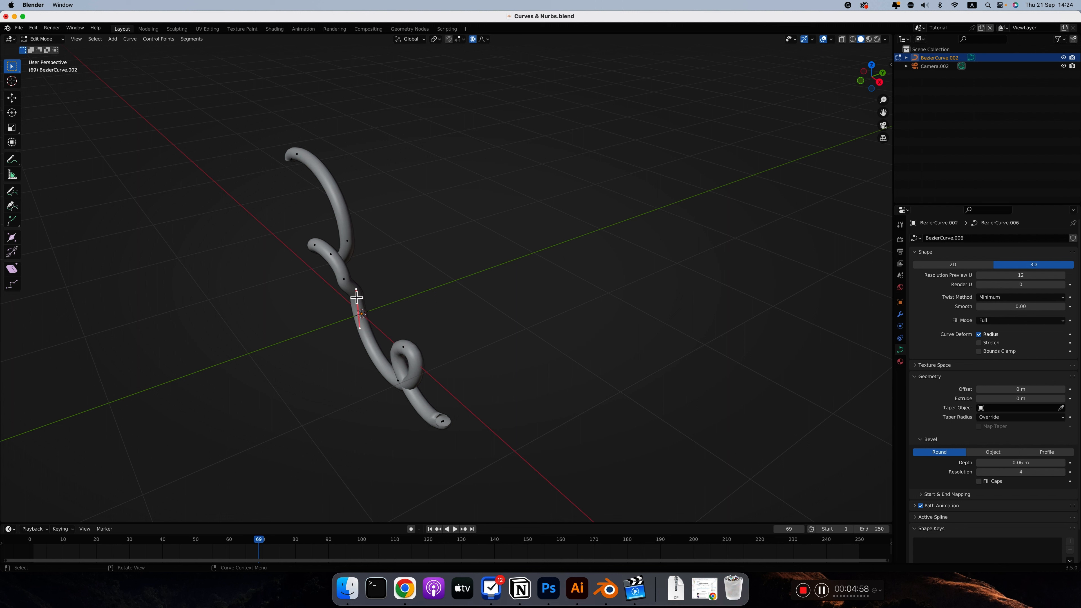
key("g")
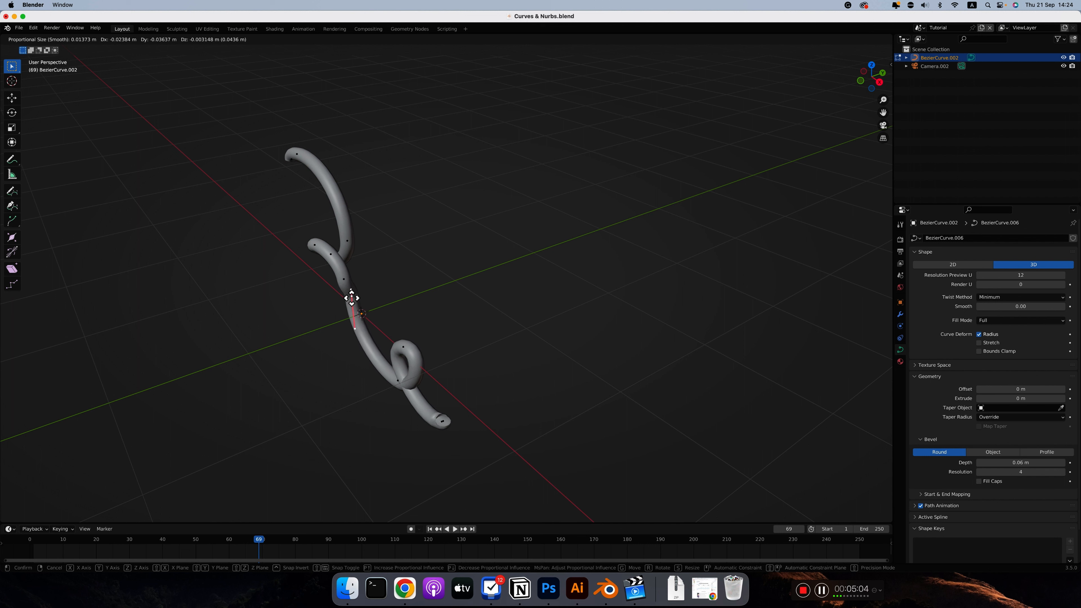
scroll(352, 298, "down", 20)
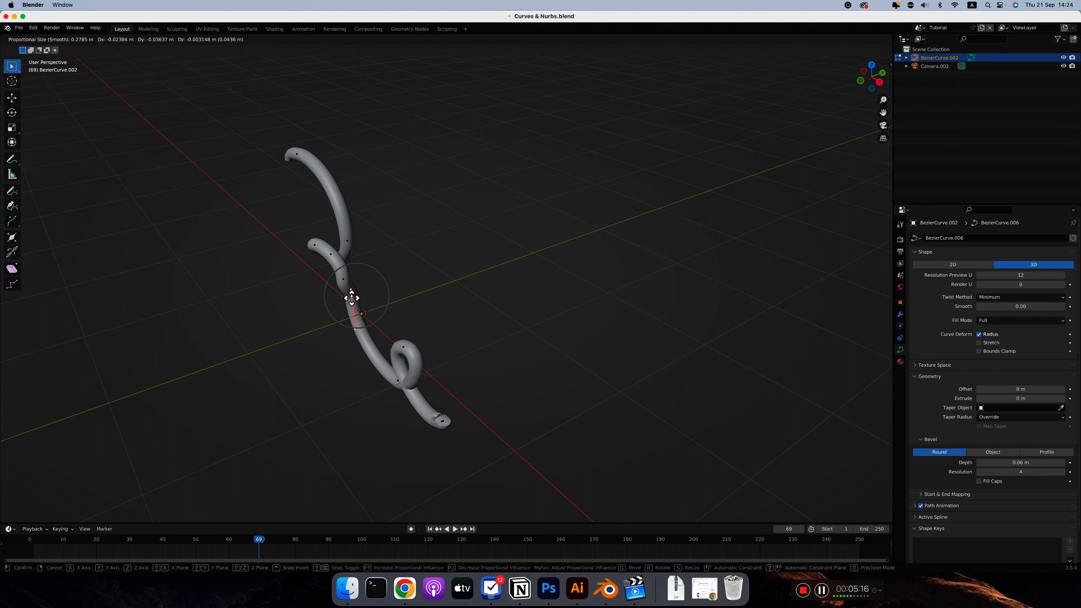
scroll(352, 297, "down", 2)
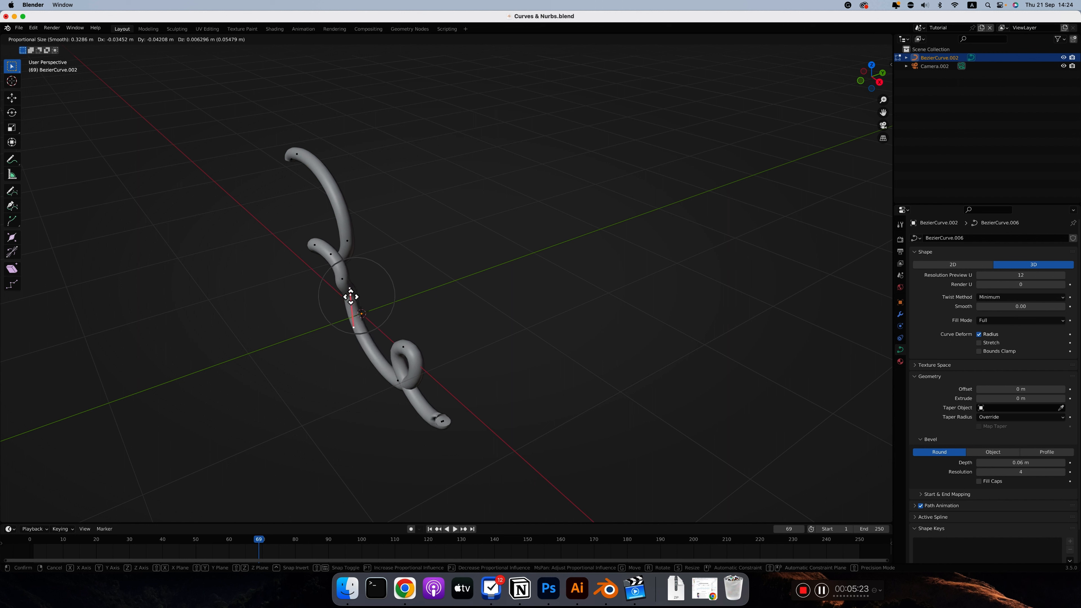
scroll(352, 296, "down", 12)
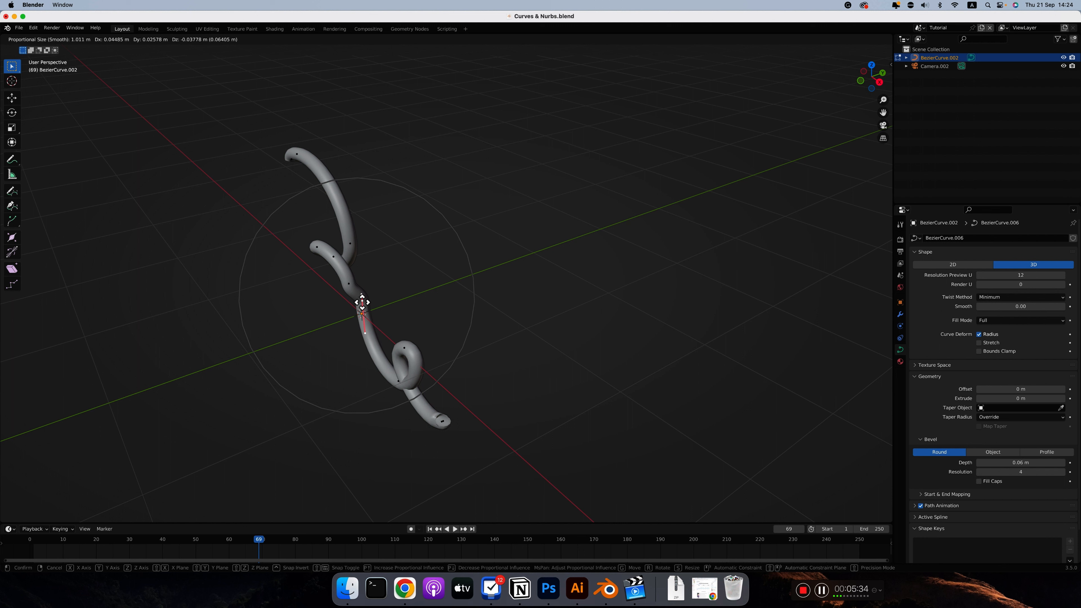
scroll(363, 302, "up", 11)
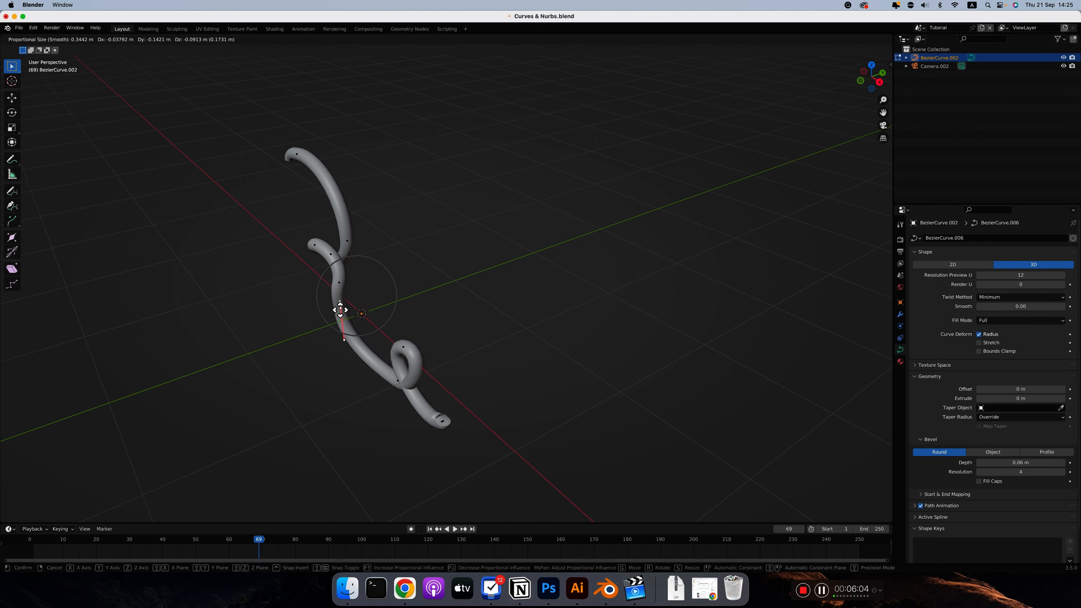
key("y")
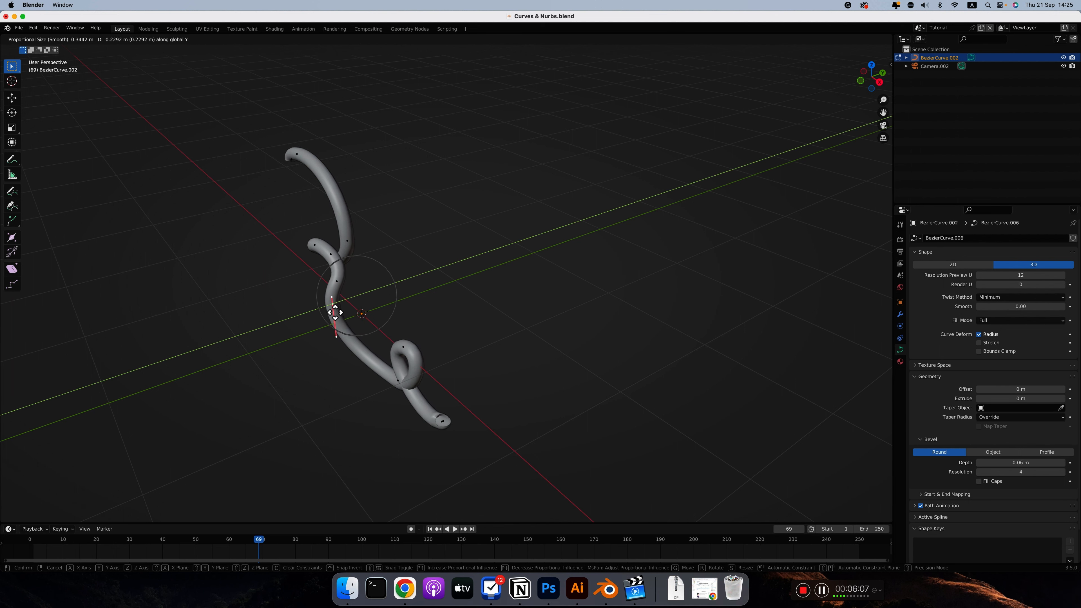
left_click(336, 313)
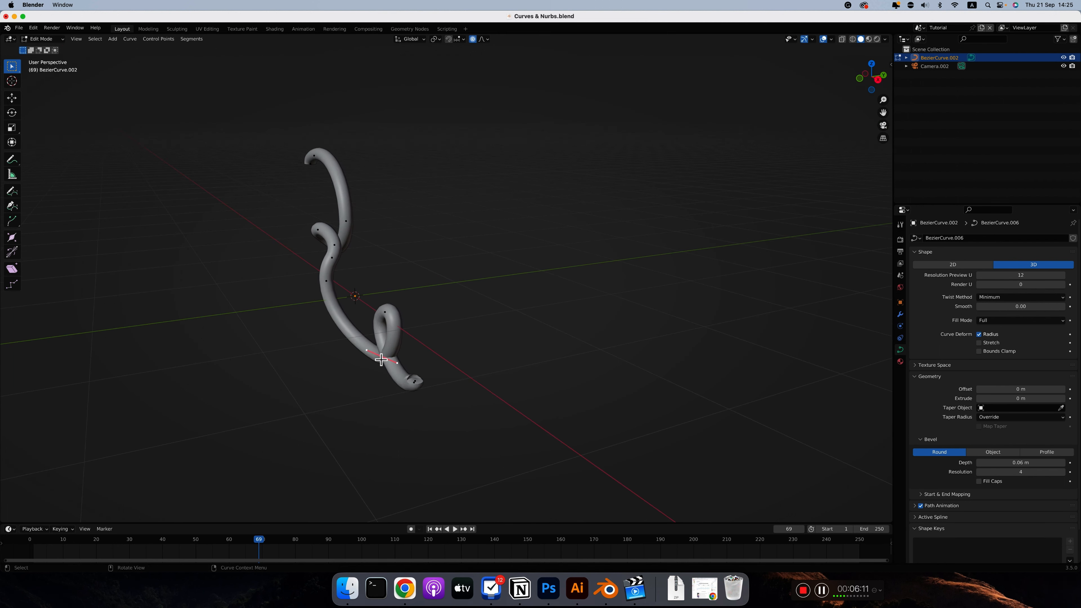
Move the control point at the base of the lower loop along the Y axis with proportional editing to separate the crossing strands.
key("g")
key("y")
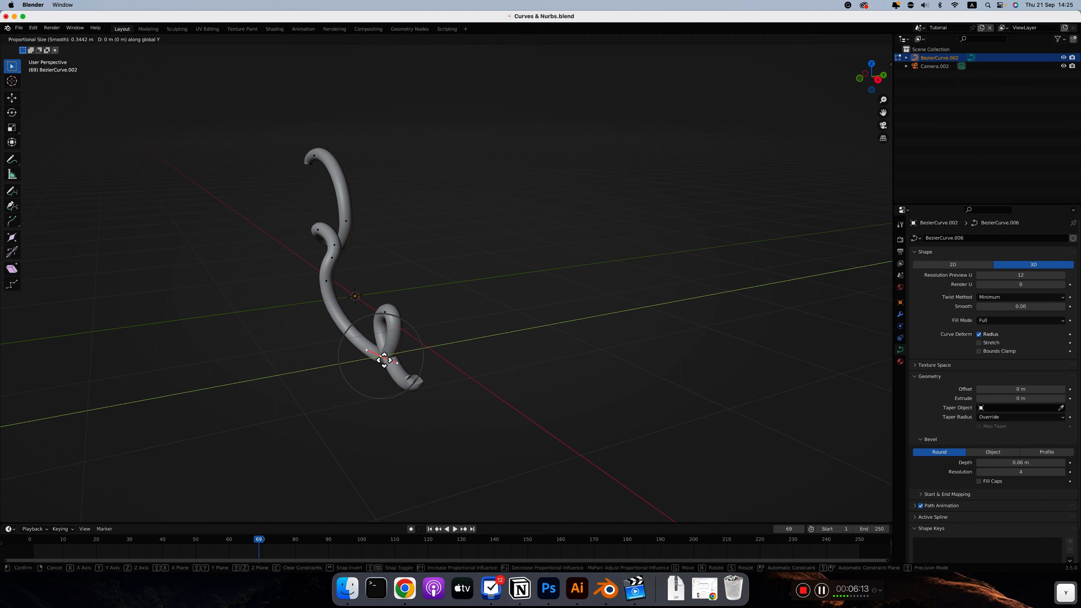
scroll(416, 354, "up", 1)
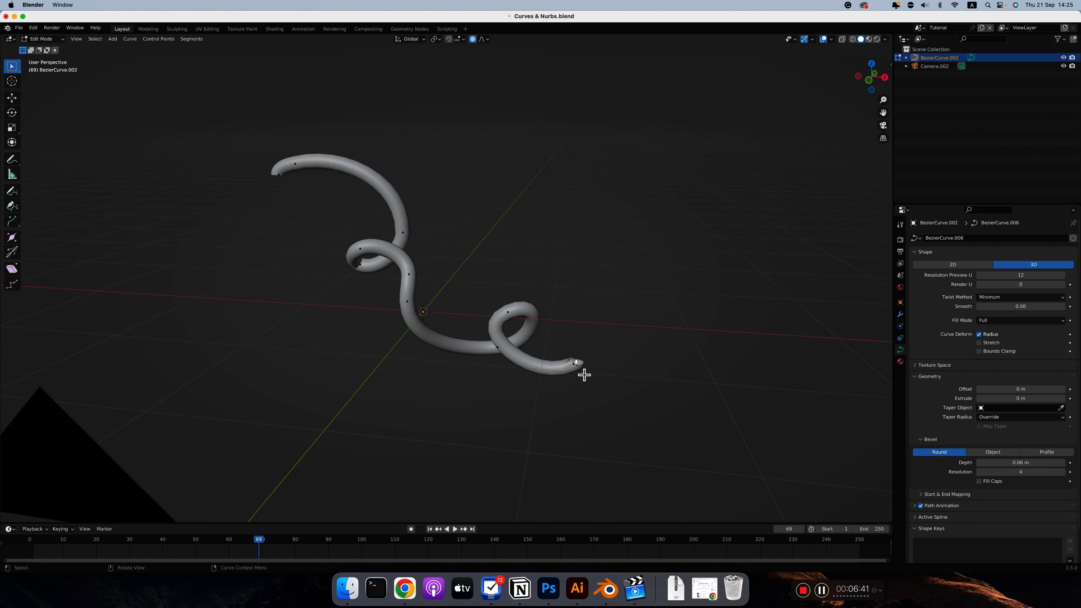
scroll(585, 376, "down", 5)
scroll(585, 376, "up", 4)
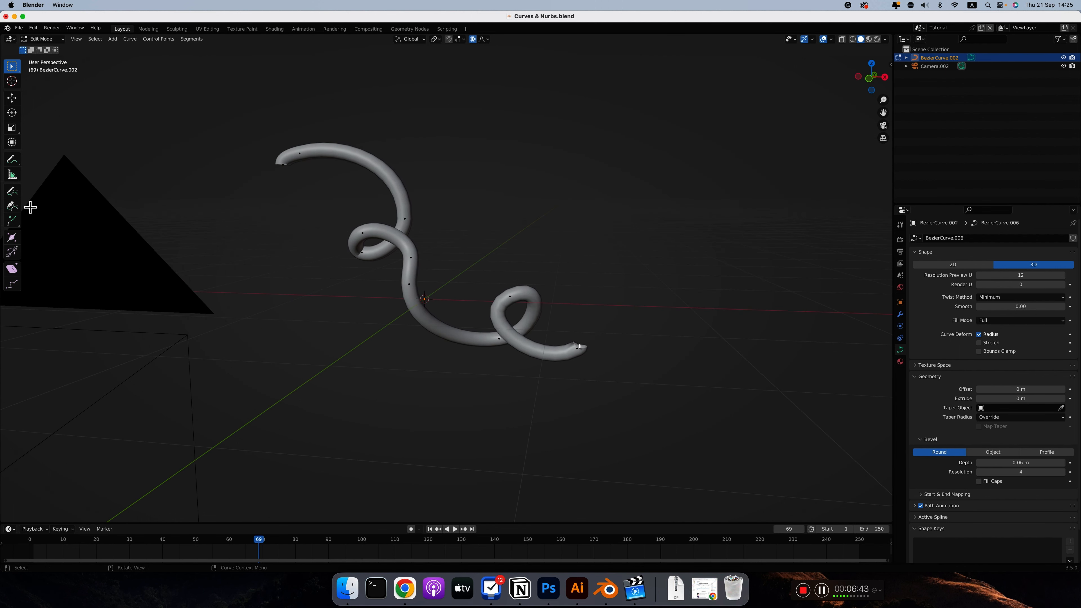
Delete the last control point at the open end beside the lower loop, removing its vertices.
left_click(580, 346)
key("x")
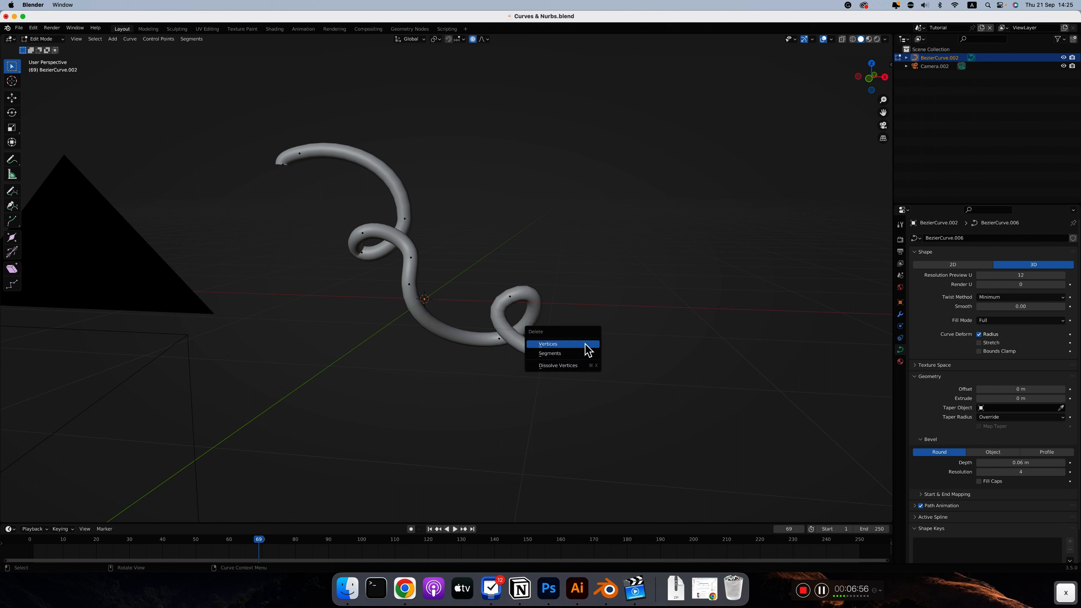
left_click(547, 343)
scroll(576, 346, "left", 5)
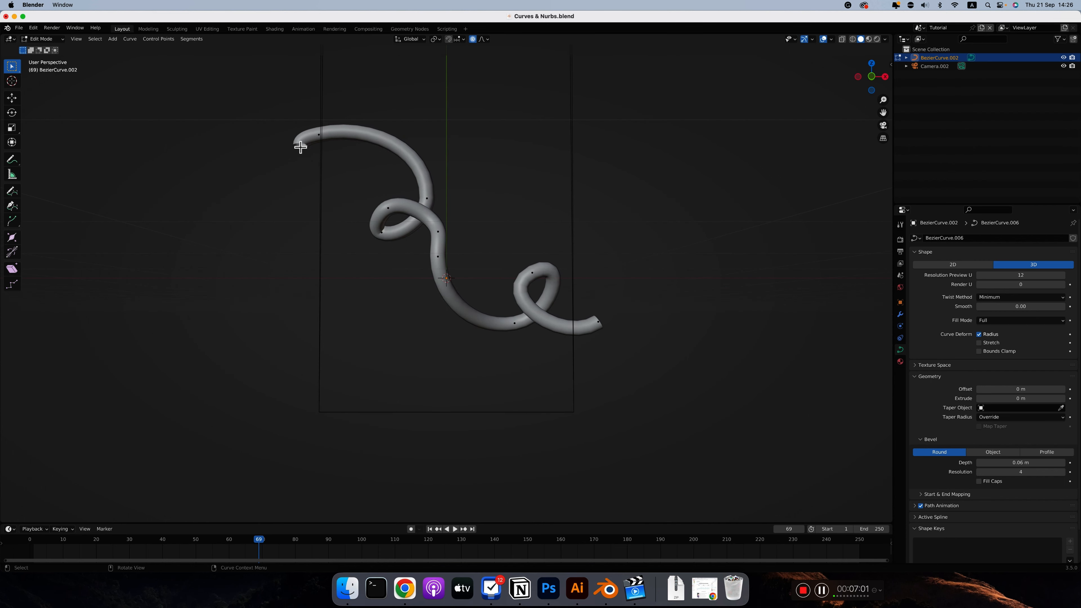
Try to rotate the control point at the curve's upper end by about 102° with proportional editing.
middle_click_drag(301, 148, 302, 193)
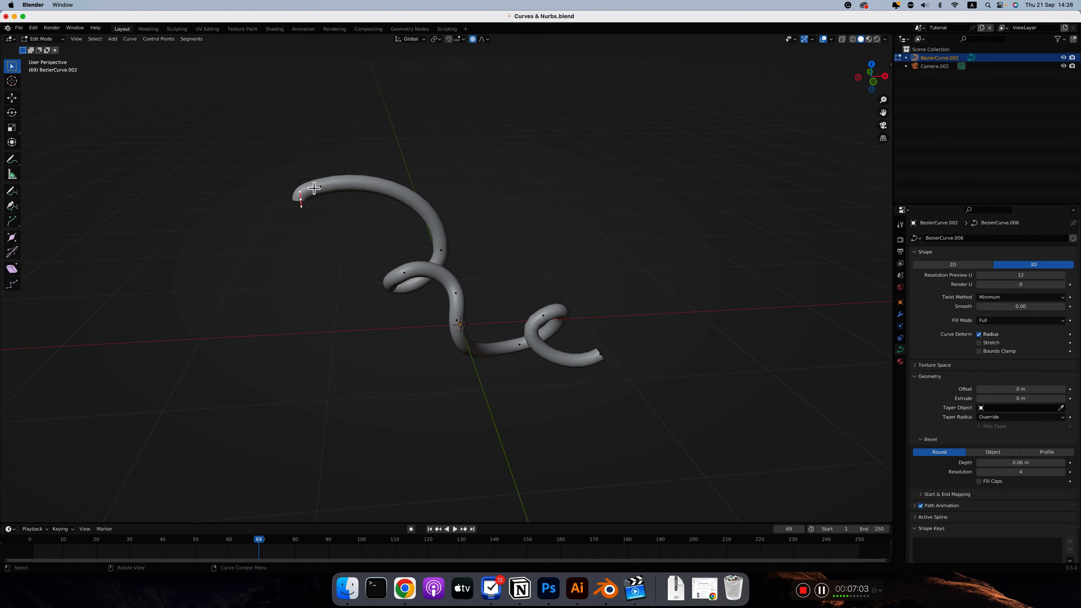
scroll(301, 193, "down", 5)
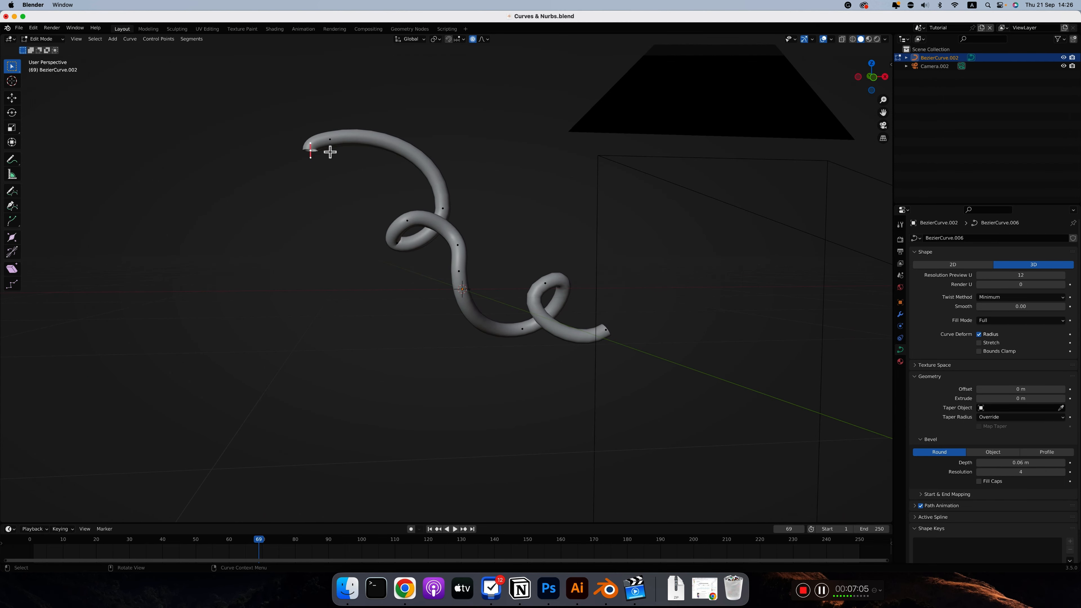
key("r")
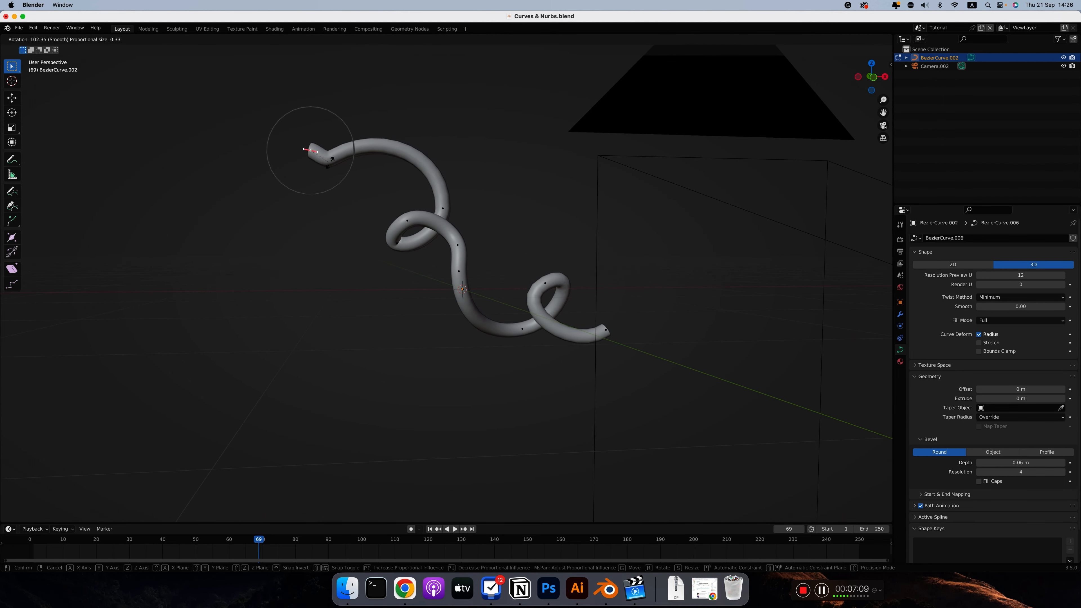
left_click(335, 164)
key("super+z")
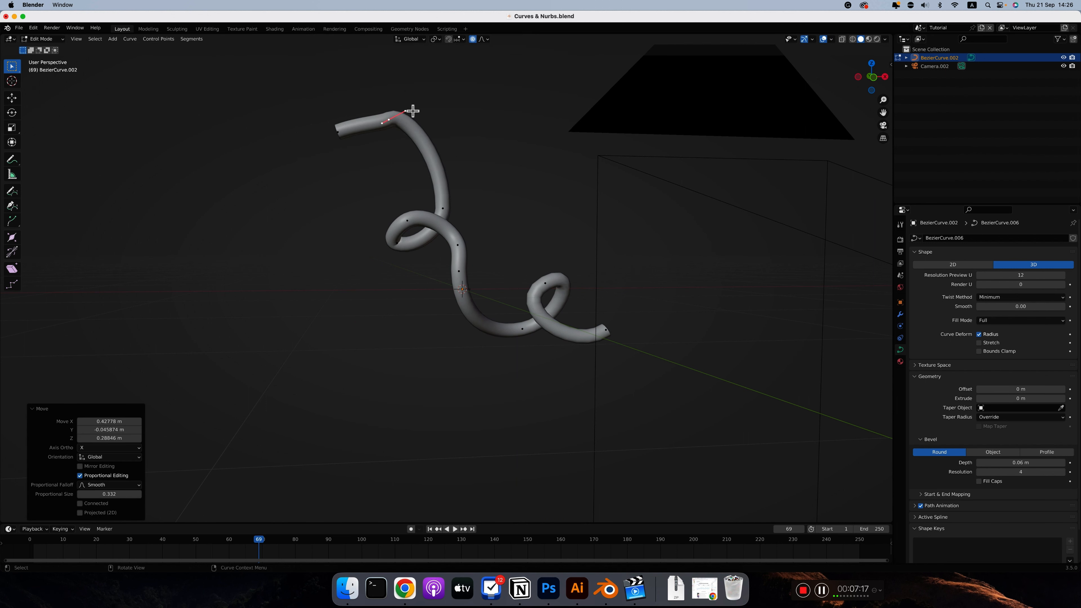
Rotate the control point at the top of the upper arc by about 36° with proportional editing to smooth the bend.
key("r")
left_click(419, 126)
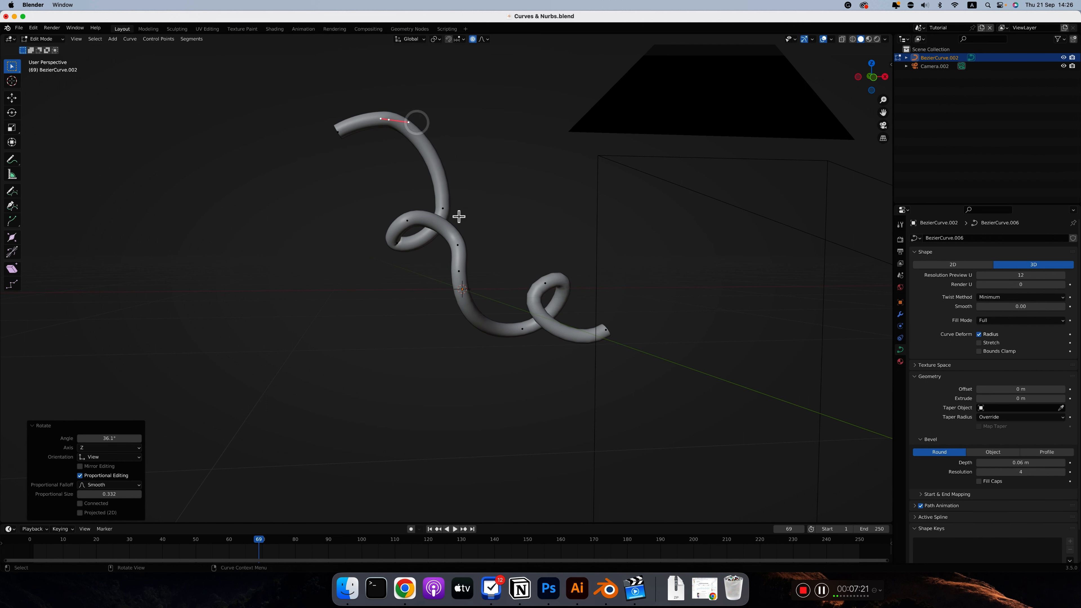
Scale up the handles of the upper loop's lower control point with proportional editing to widen its bend.
middle_click_drag(458, 217, 375, 236)
left_click(371, 240)
key("s")
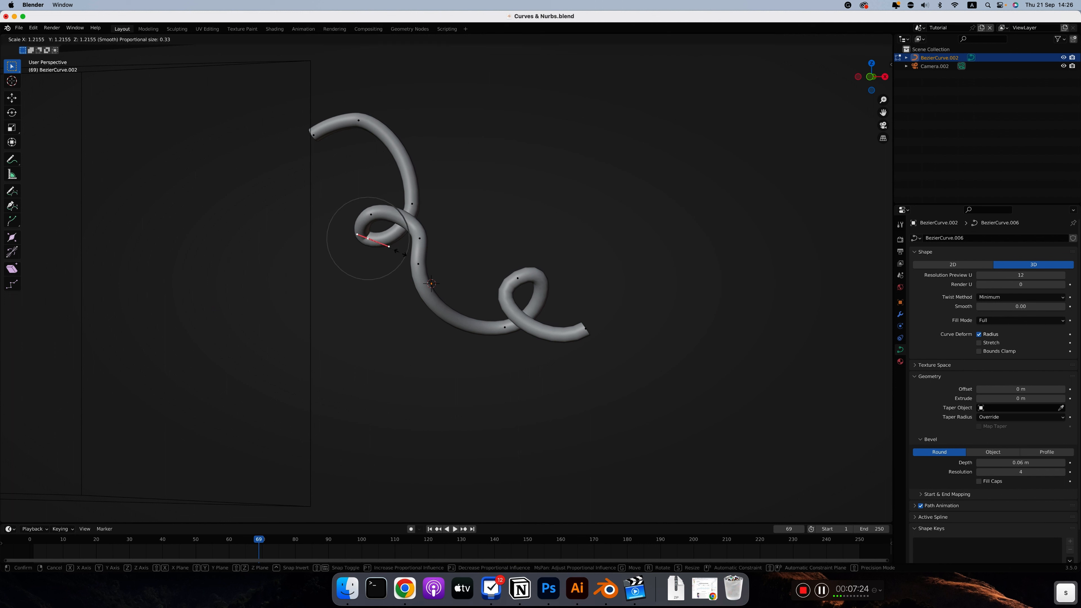
left_click(417, 267)
Enable Fill Caps for the curve's round bevel to close its open ends.
middle_click_drag(415, 267, 391, 219)
scroll(390, 220, "right", 5)
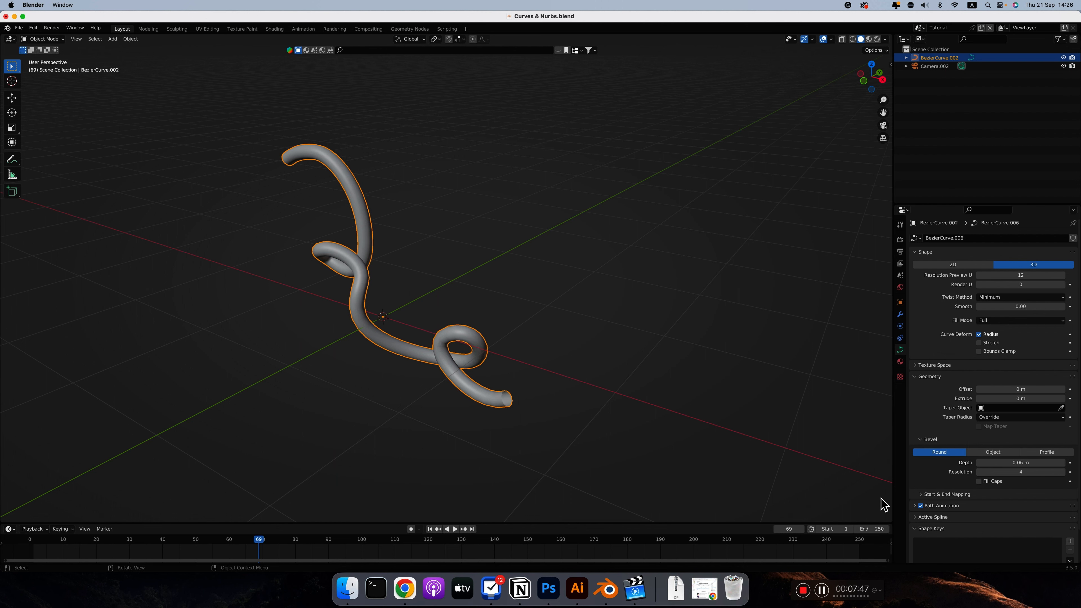
left_click(980, 481)
middle_click_drag(460, 374, 367, 384)
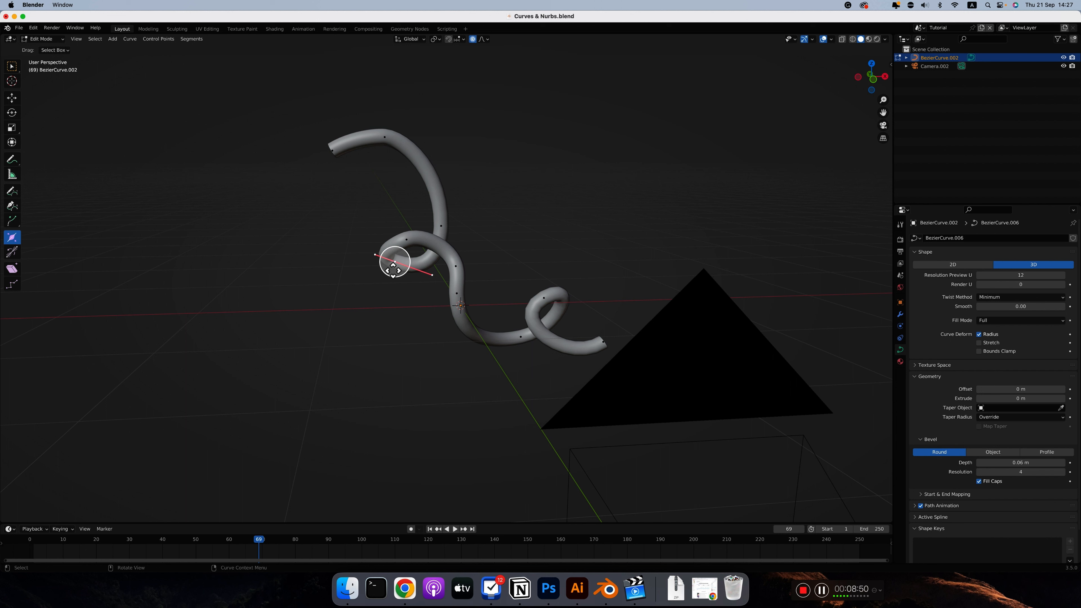
Enlarge the curve radius about 2.17 times at the upper loop's lower control point and about 1.46 times at the top of the upper arc.
key("alt+s")
left_click_drag(390, 292, 391, 285)
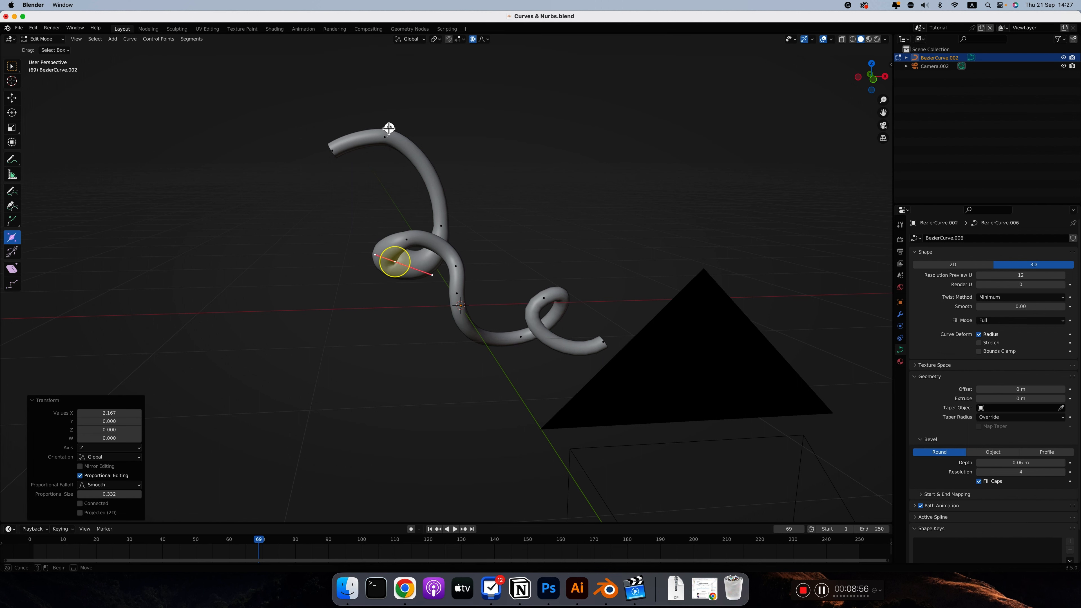
left_click(384, 135)
left_click(385, 135)
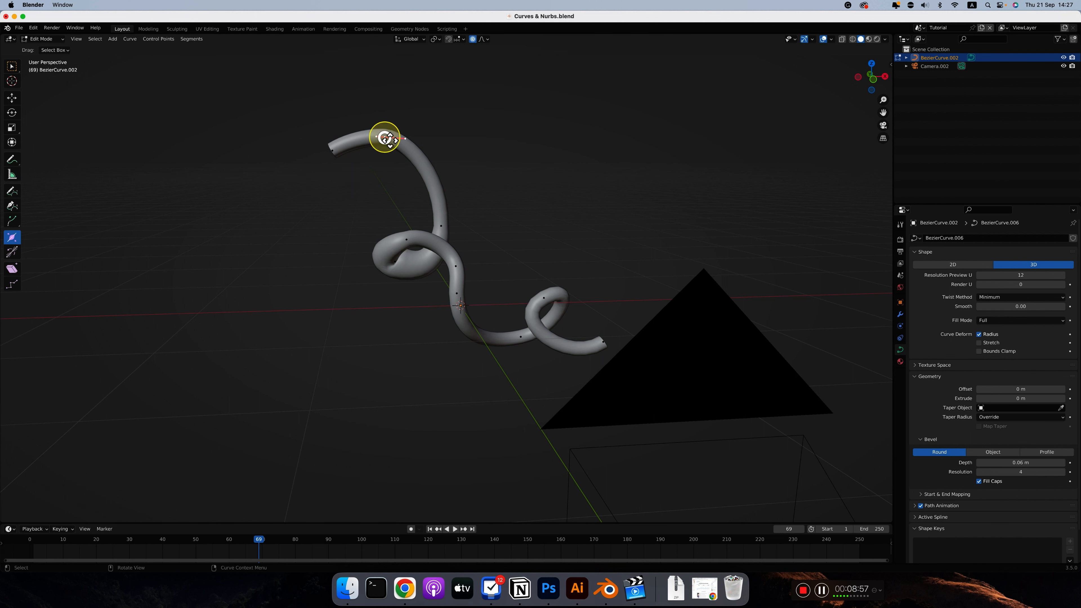
key("alt+s")
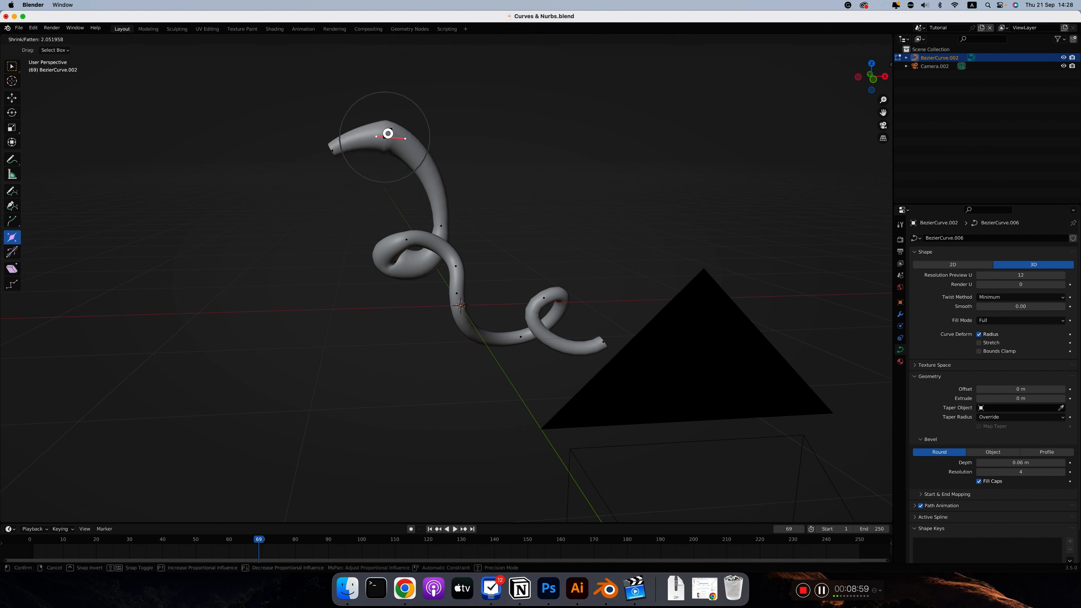
left_click(388, 134)
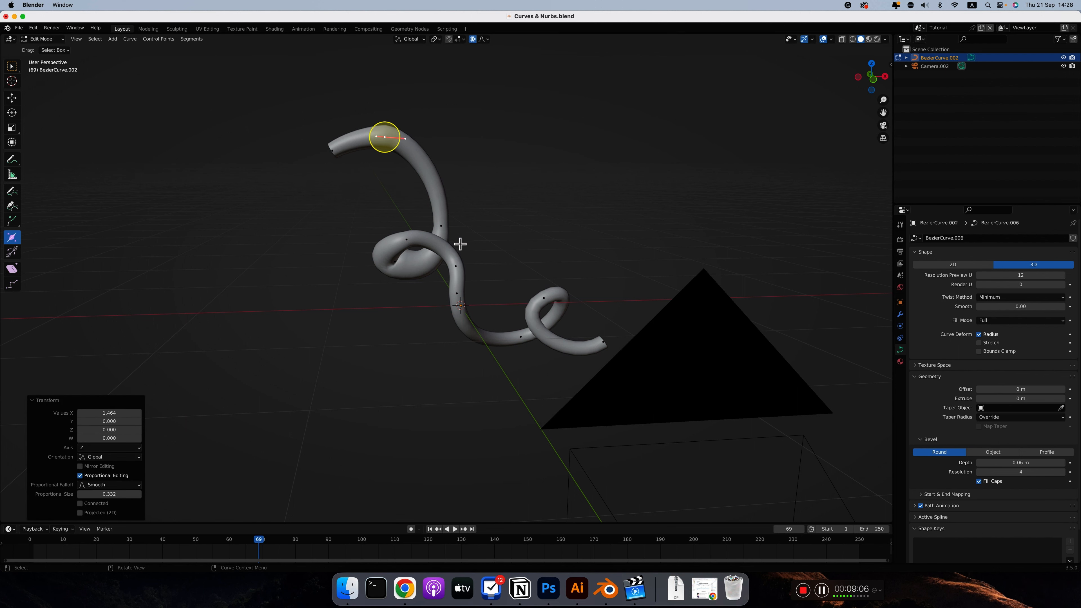
Undo the radius changes at the upper arc and at the upper loop's lower control point.
scroll(460, 244, "right", 5)
scroll(460, 245, "right", 3)
scroll(458, 242, "right", 5)
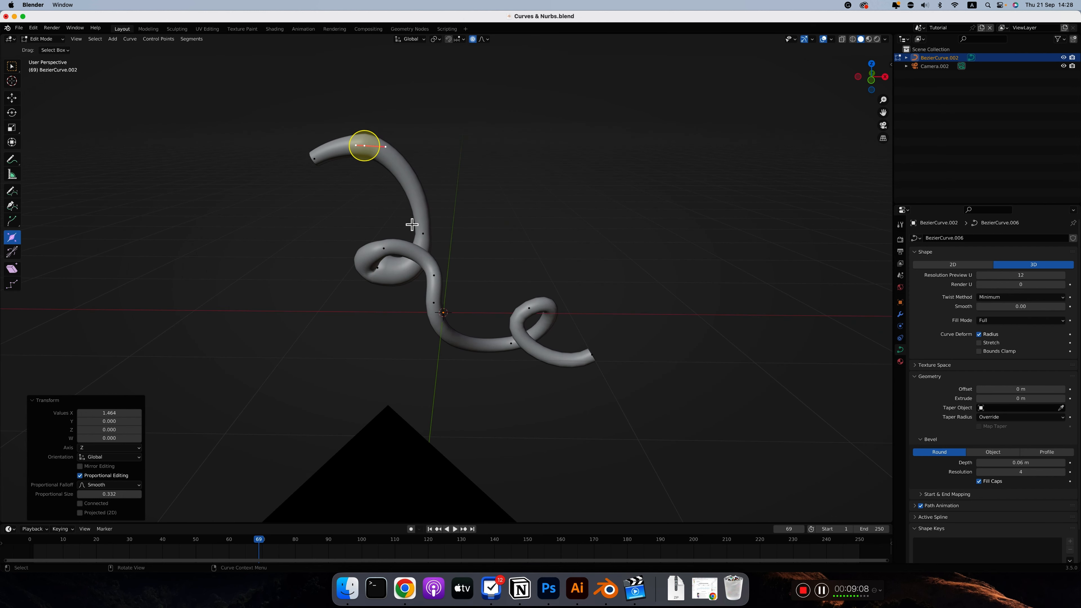
key("ctrl+z")
key("ctrl+z")
key("ctrl+z")
key("ctrl+z")
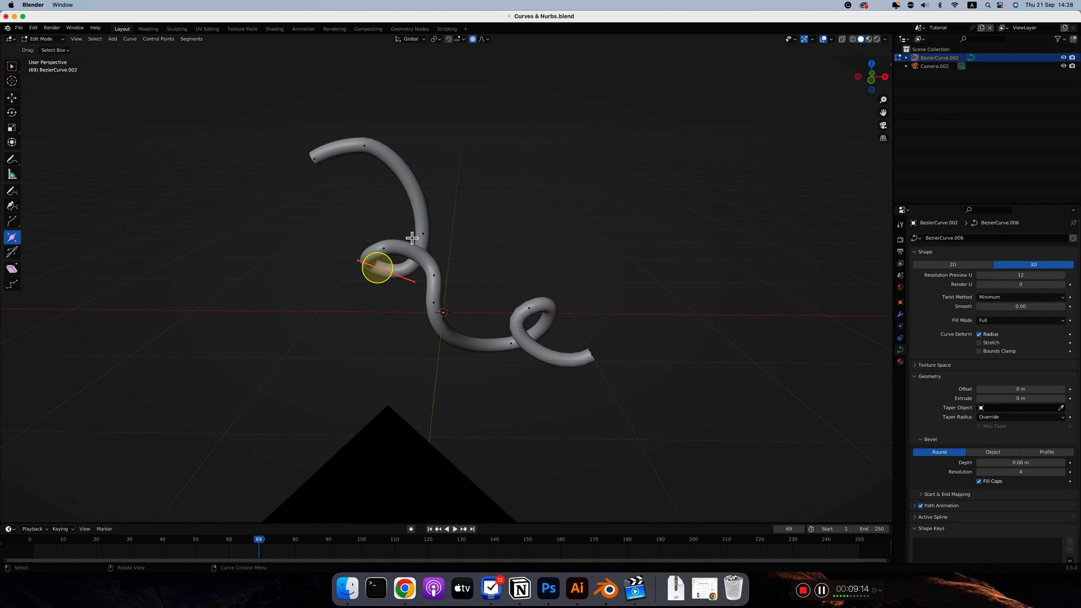
Select all of the curve's control points, switch back to the Select Box tool and adjust their radius with Shrink/Fatten.
scroll(418, 246, "down", 2)
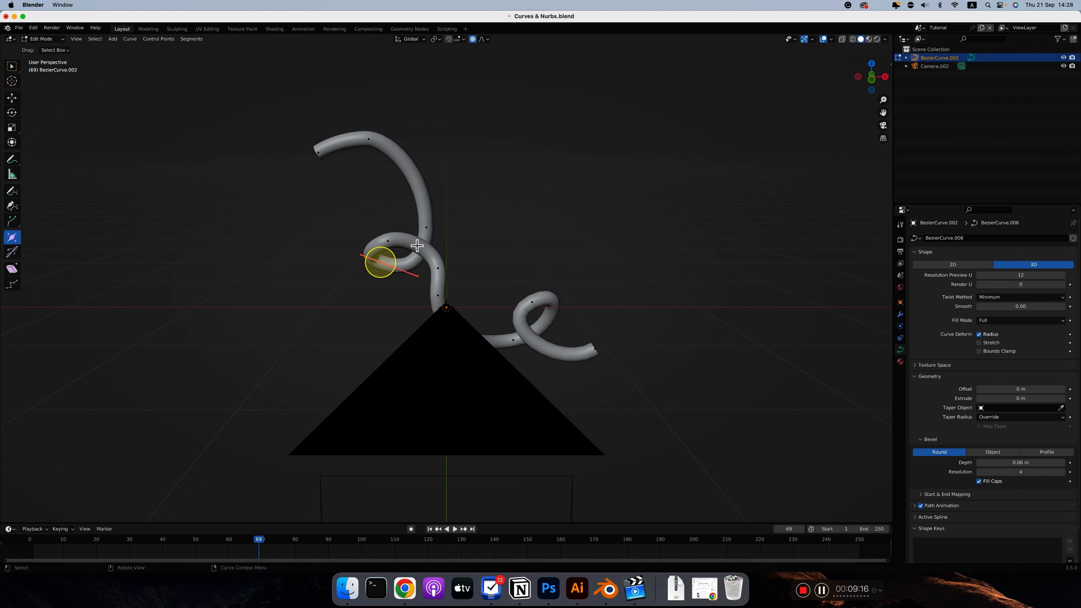
key("a")
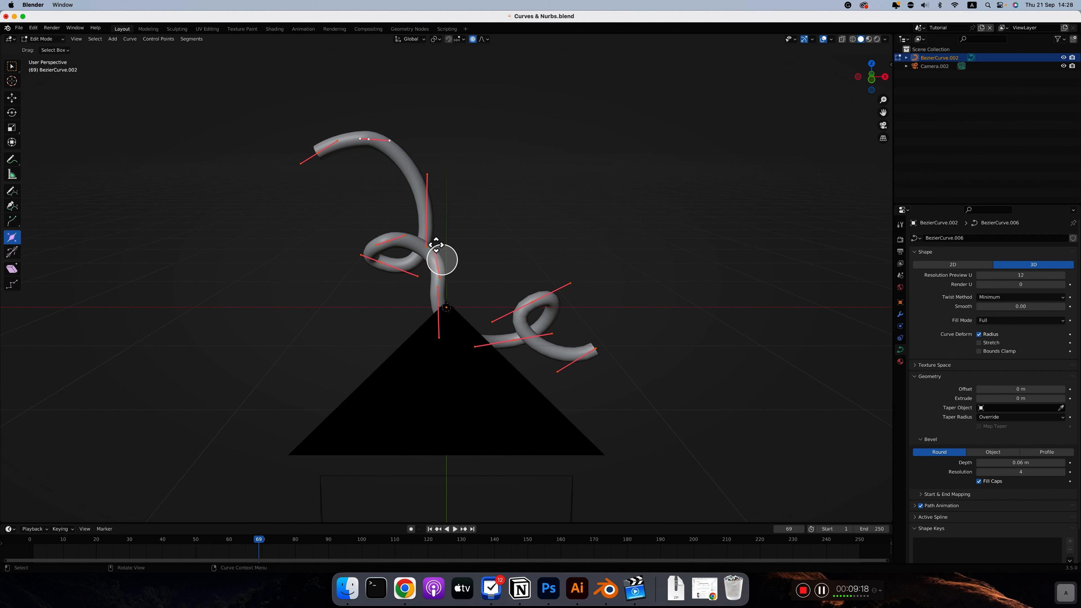
left_click(12, 66)
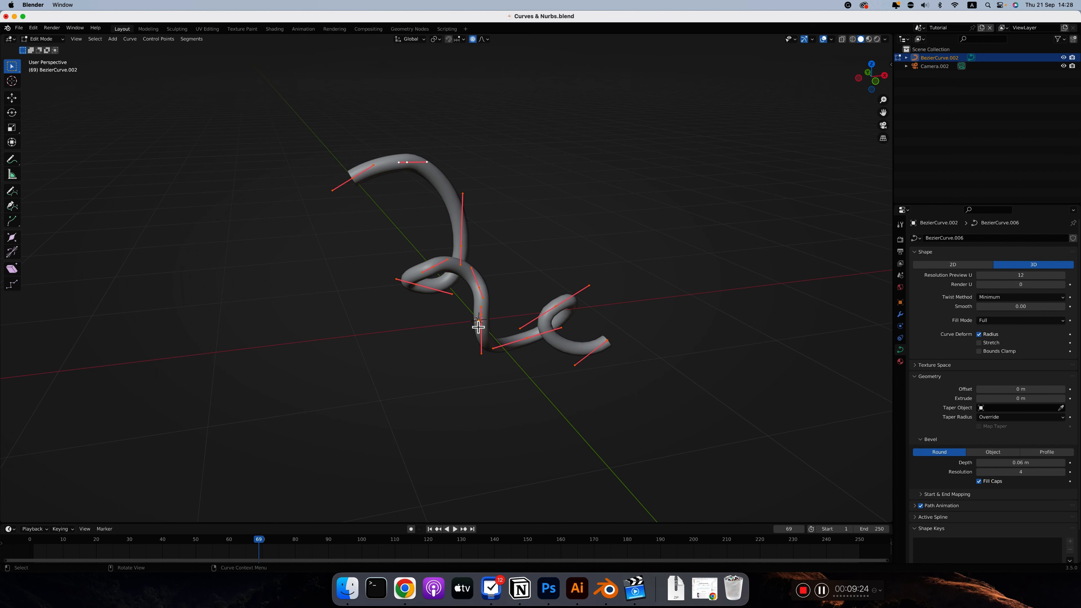
key("alt+s")
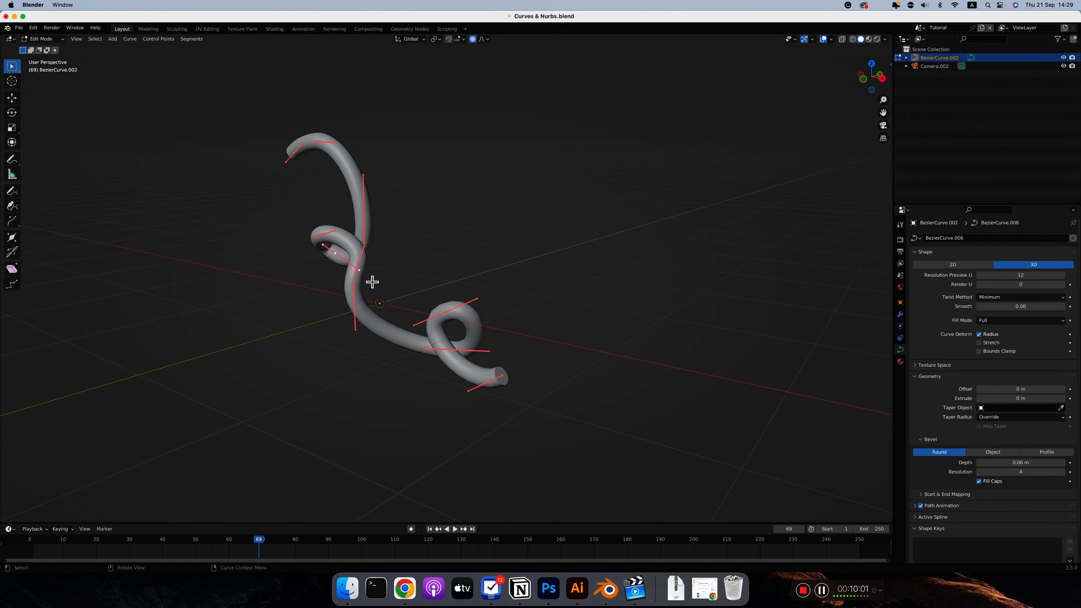
Set the curve's bevel depth to 0 m and raise it back to 0.06 m.
left_click(1008, 464)
type("0")
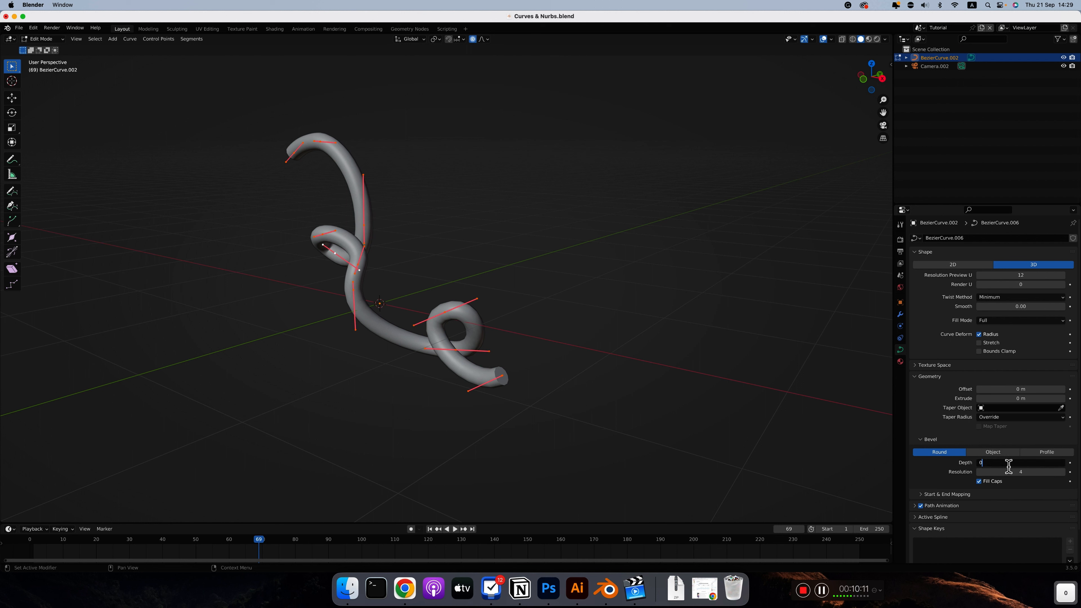
key("Return")
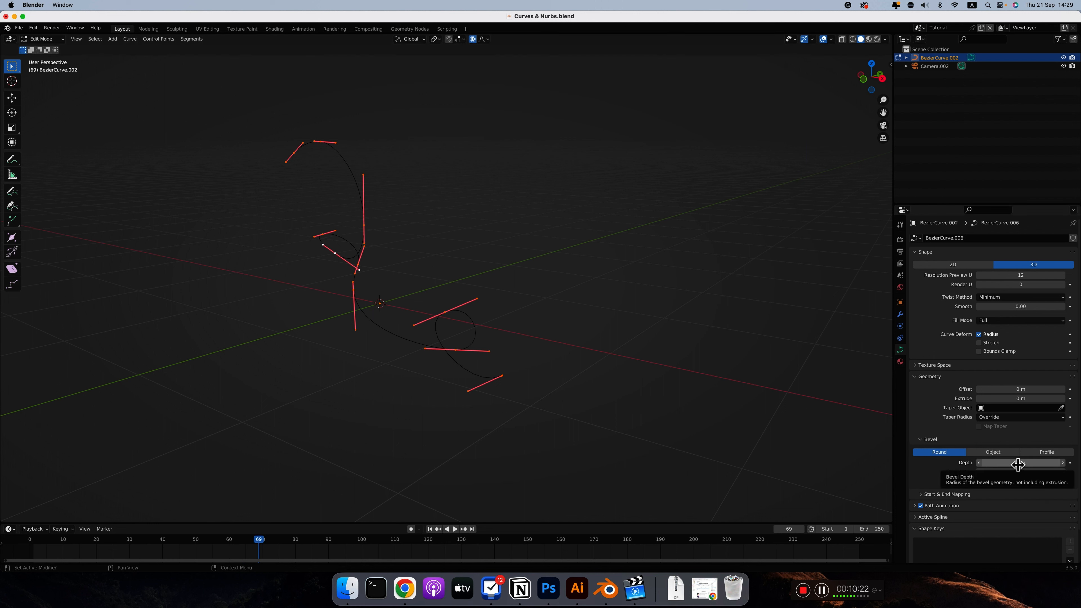
left_click_drag(1019, 464, 1035, 463)
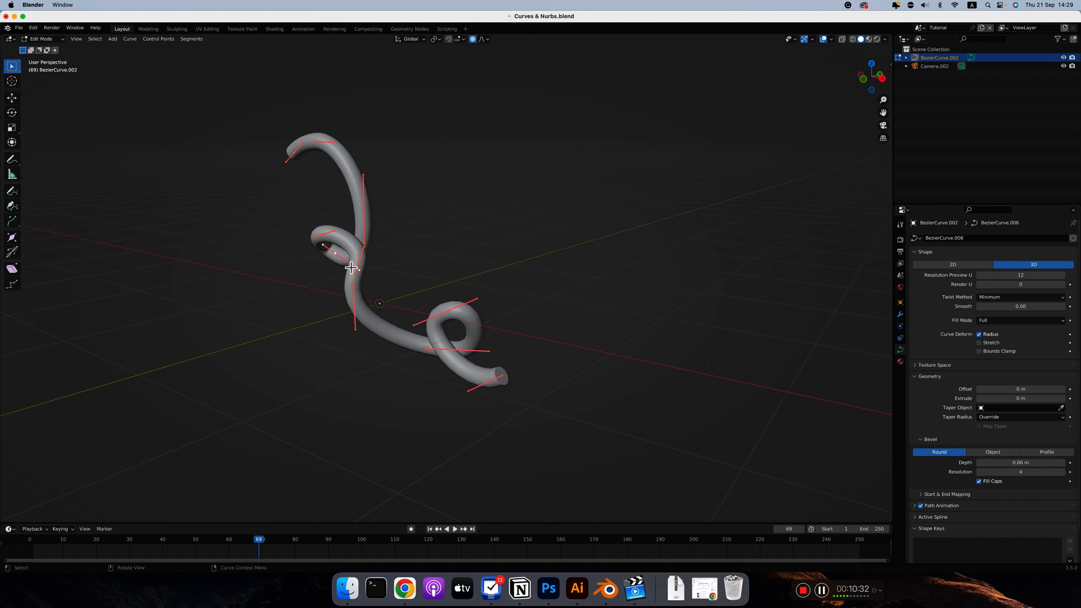
Shrink the radius of all selected control points to about 0.72 with Shrink/Fatten.
key("alt+s")
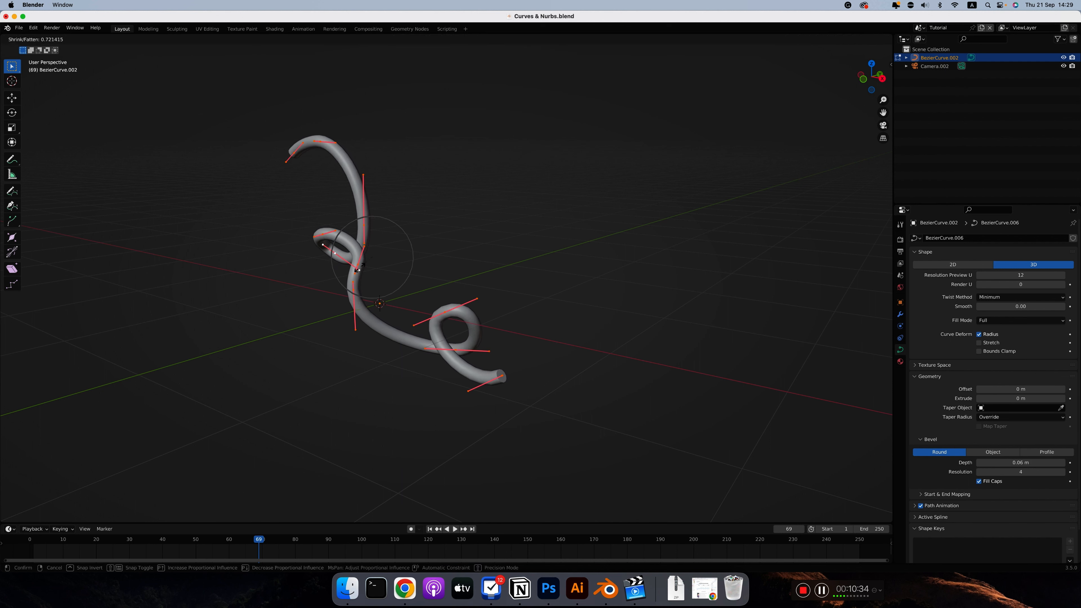
left_click(361, 267)
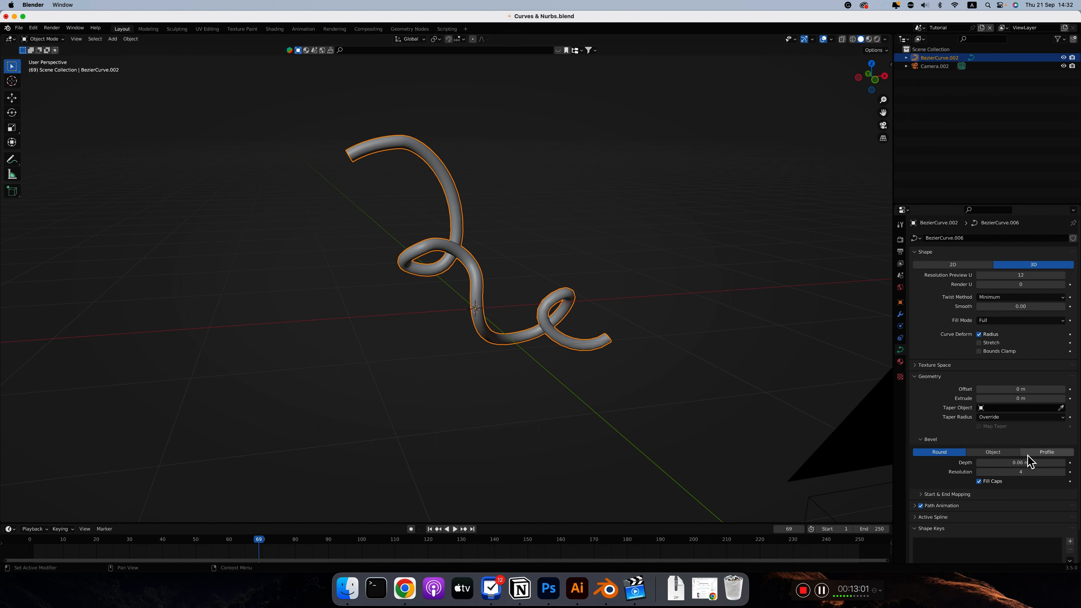
In Object Mode, reduce the curve's bevel depth to 0 m so only the bare path remains.
left_click_drag(1016, 462, 1007, 462)
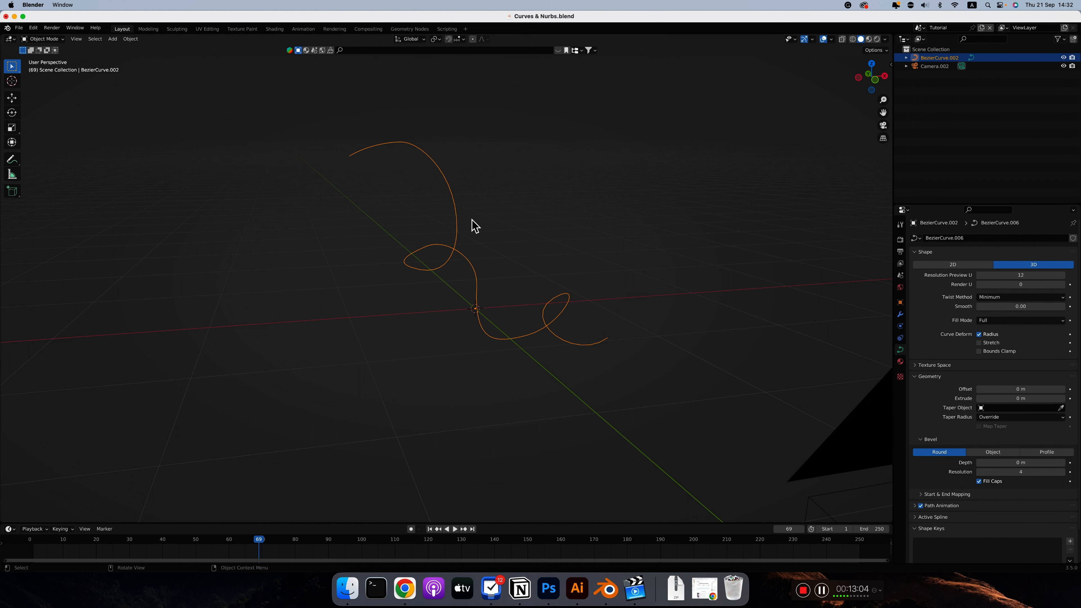
scroll(473, 220, "up", 5)
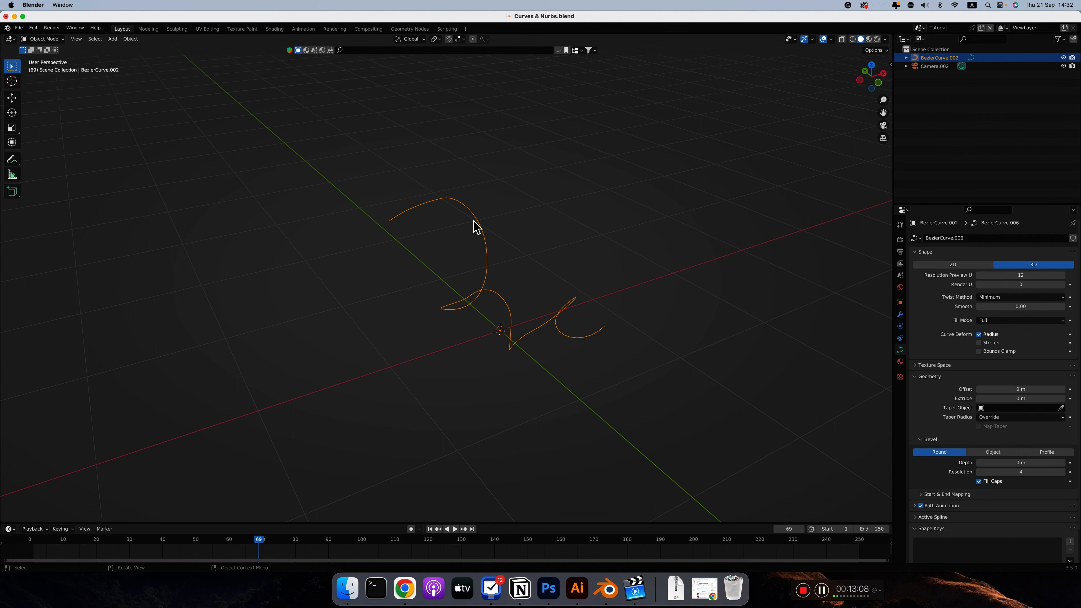
scroll(473, 221, "down", 5)
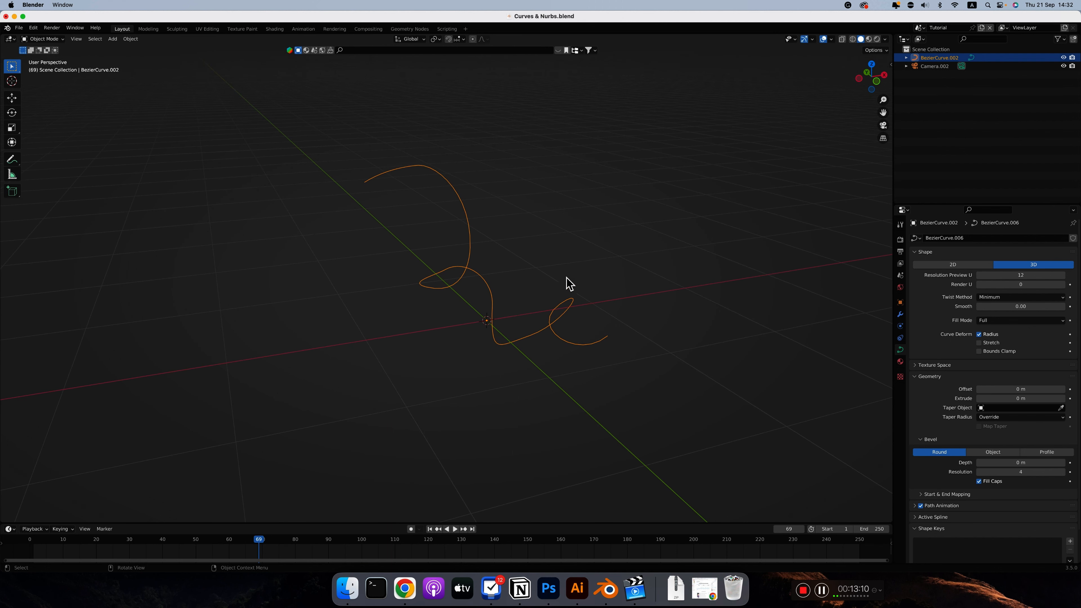
Add a torus mesh at the world origin.
left_click(112, 39)
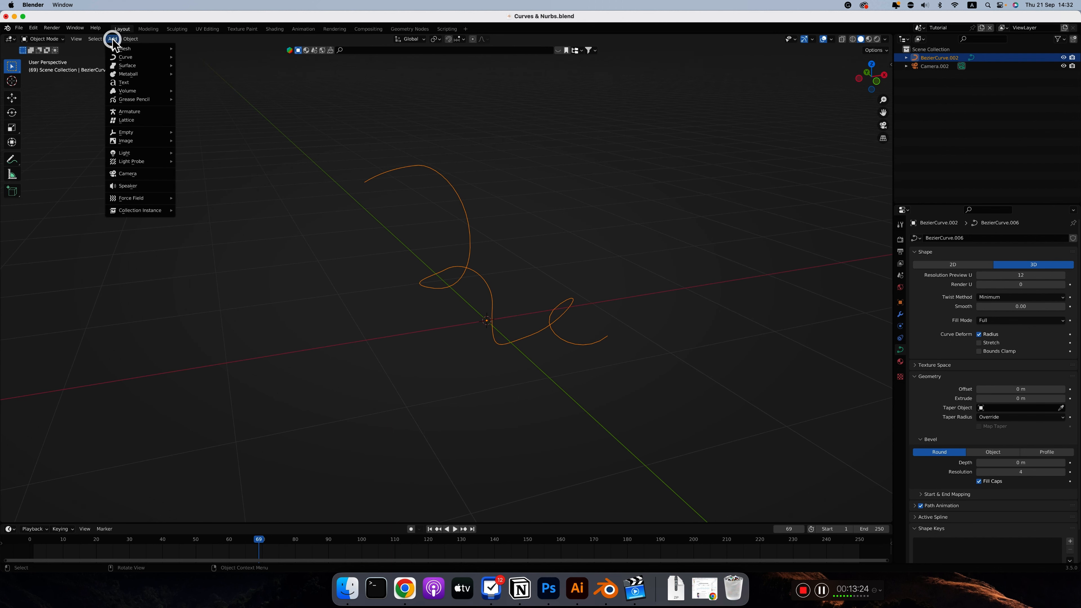
mouse_move(124, 51)
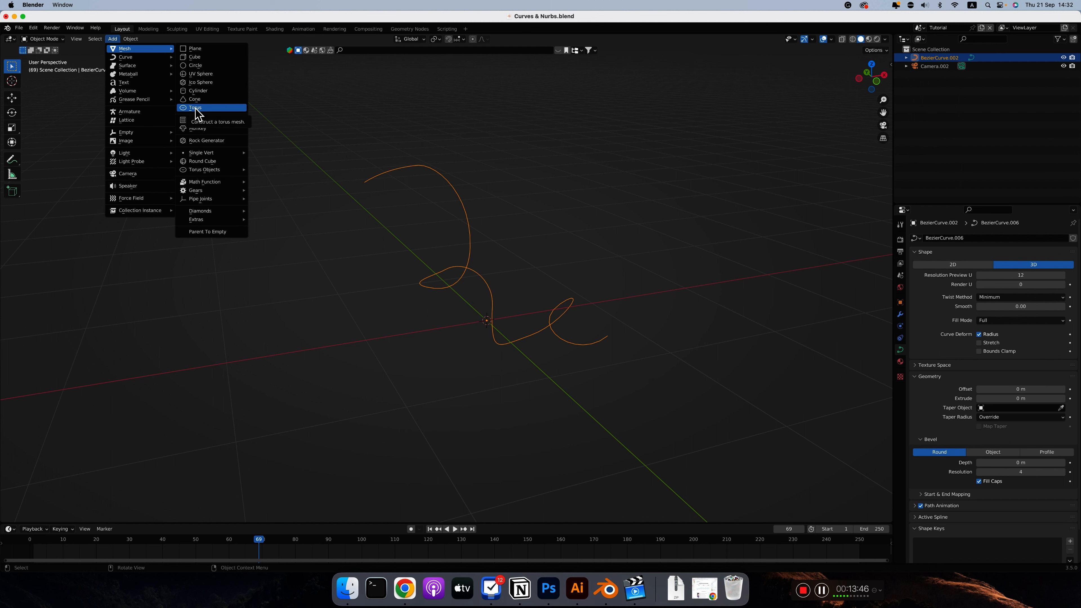
left_click(195, 108)
middle_click_drag(193, 109, 550, 318)
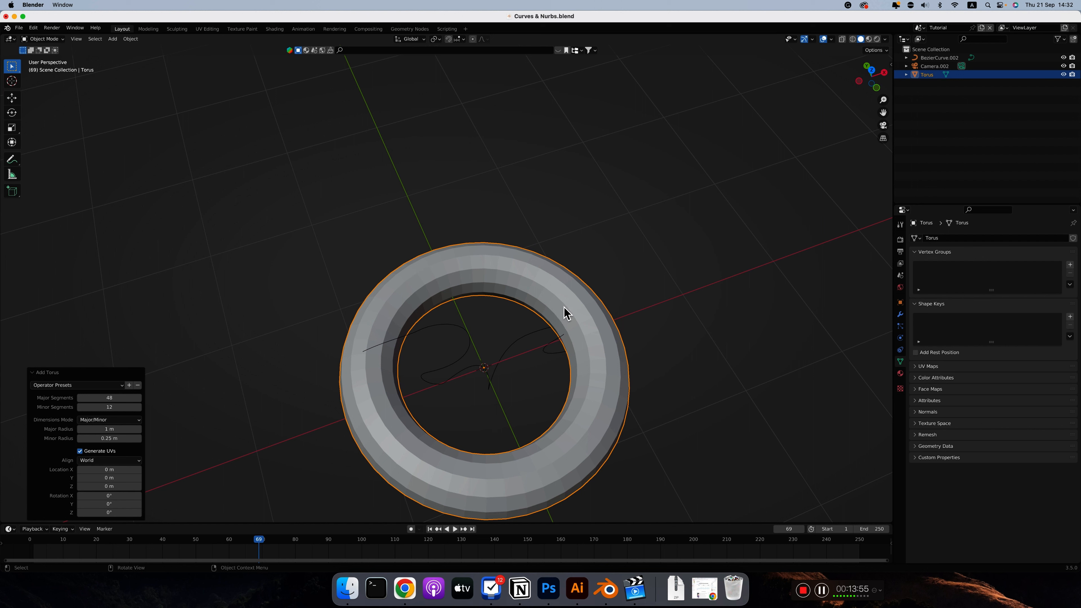
In Edit Mode, fatten the whole torus mesh by about 0.07 m with Shrink/Fatten and return to Object Mode.
key("Tab")
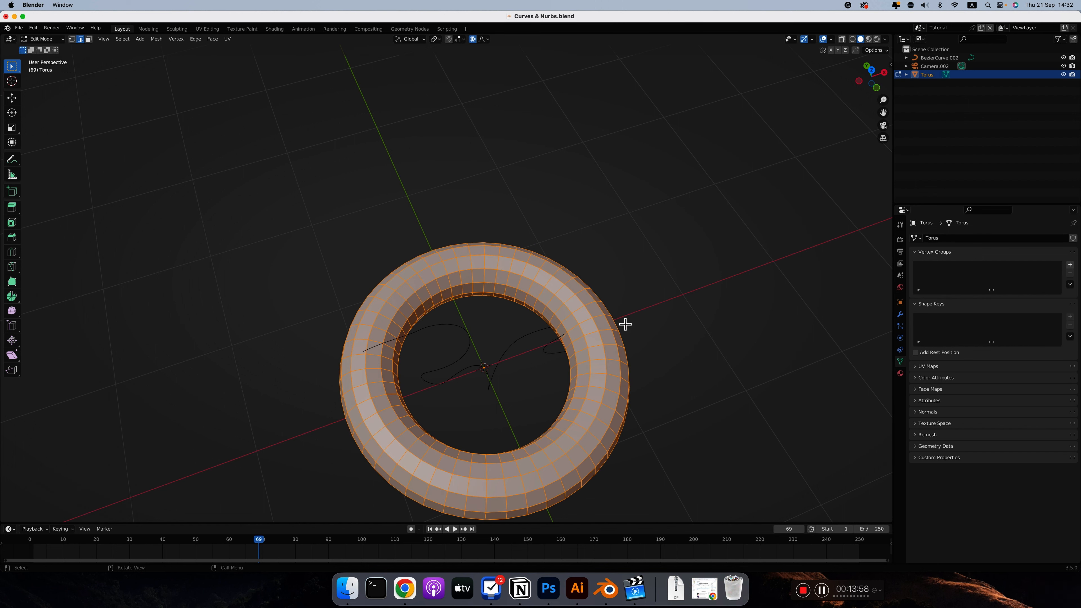
key("alt+s")
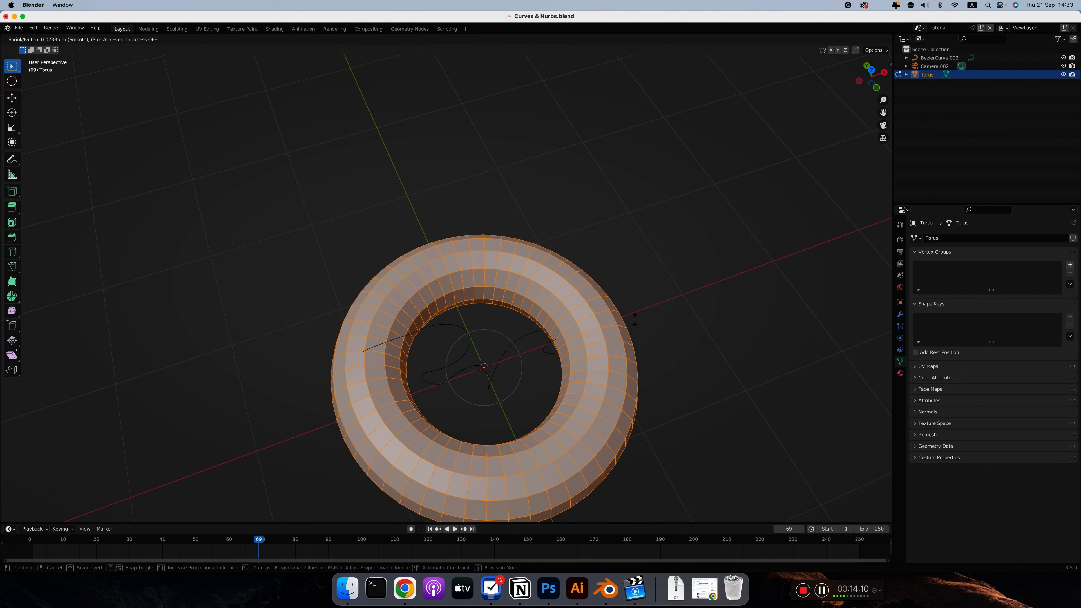
left_click(634, 321)
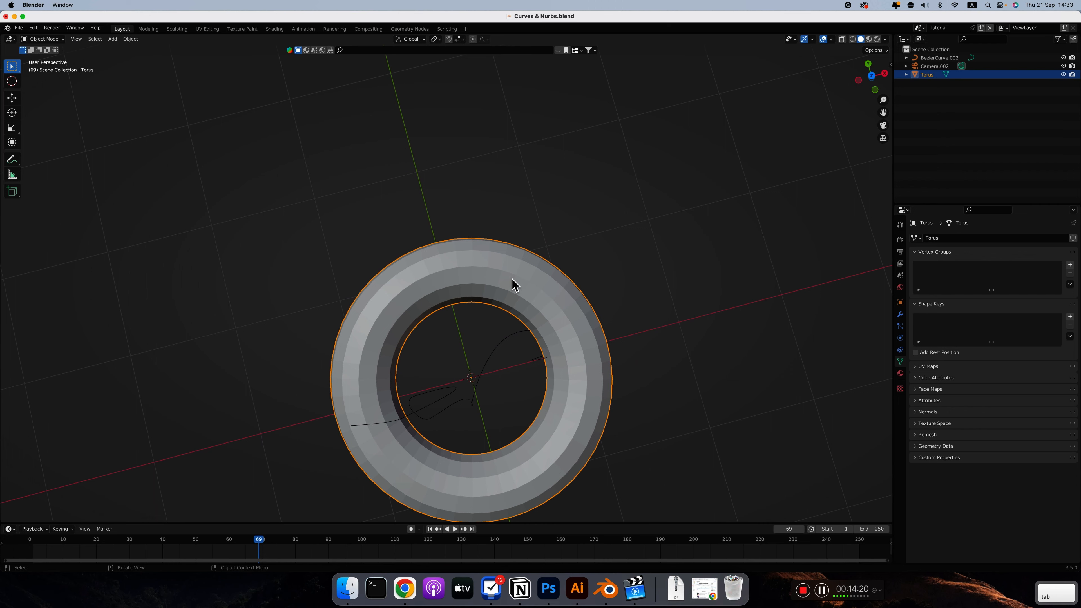
scroll(511, 278, "down", 5)
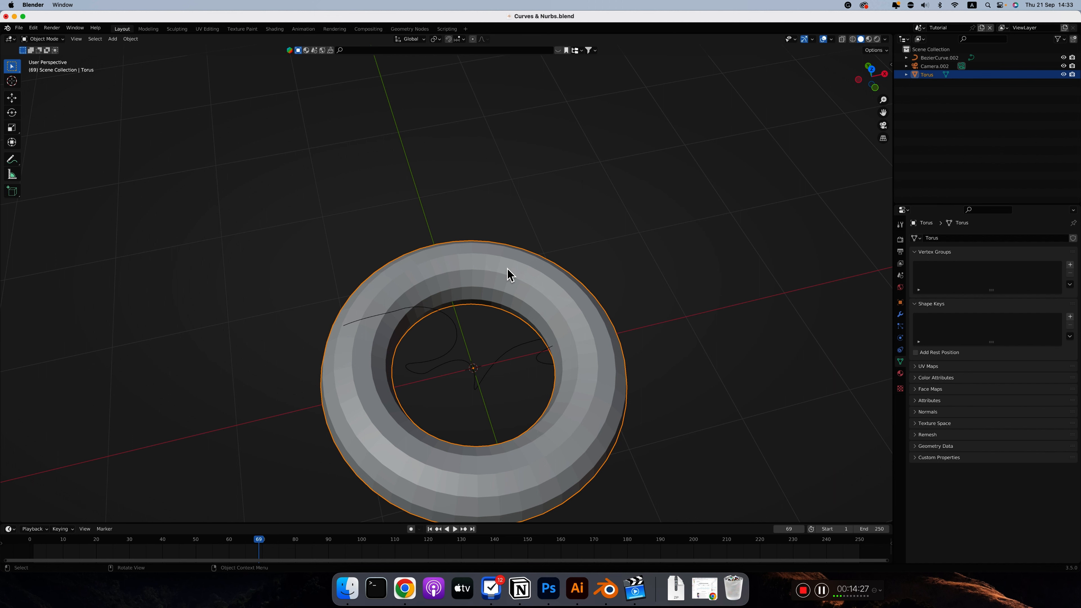
Shade the torus smooth in Object Mode.
right_click(507, 270)
left_click(477, 264)
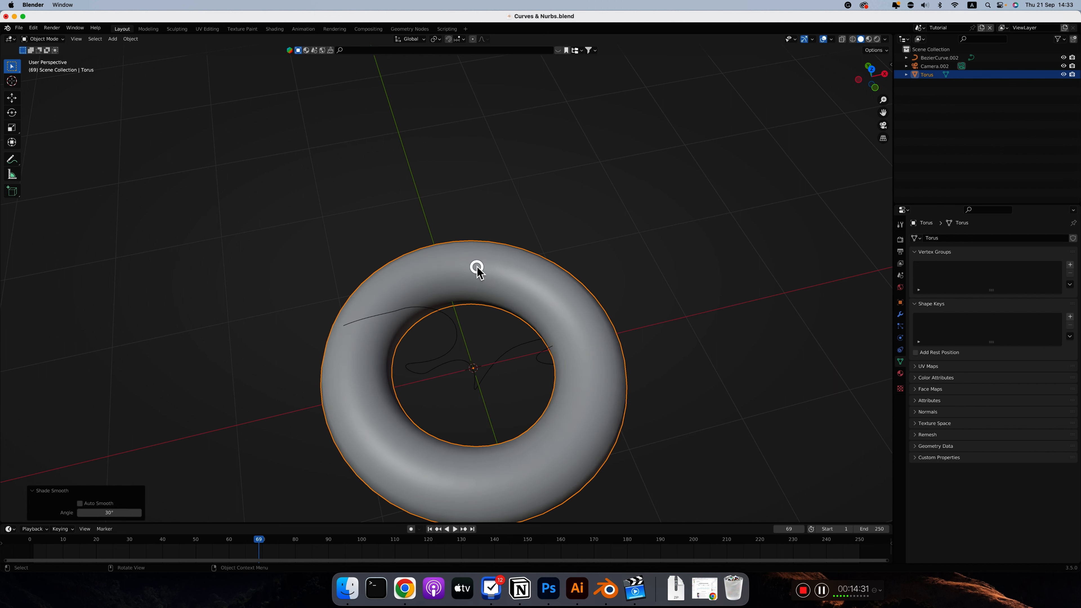
scroll(567, 279, "down", 5)
scroll(566, 279, "up", 5)
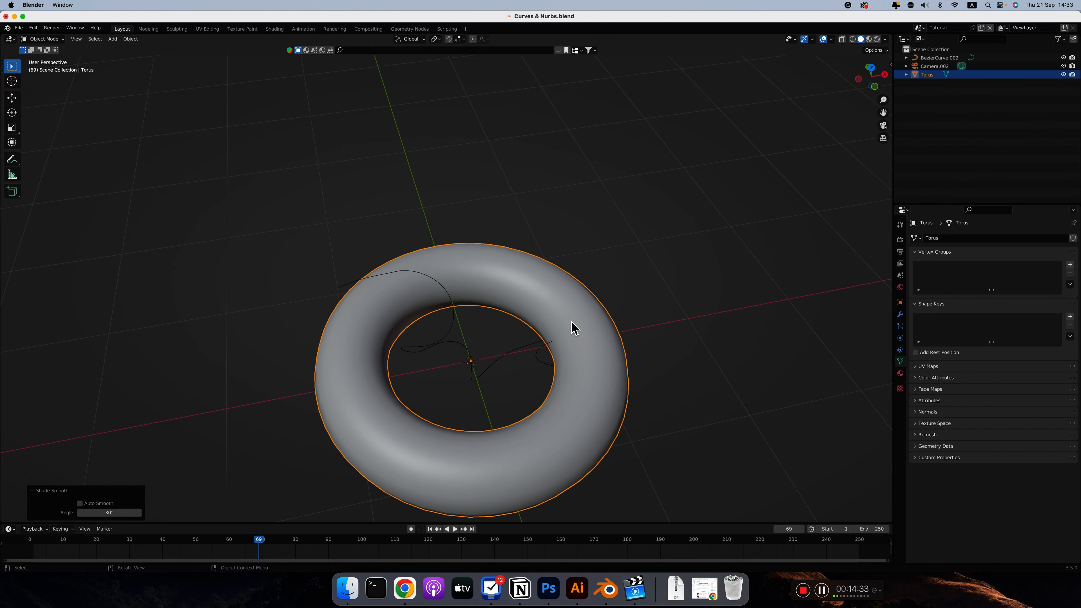
From the top view, try scaling the torus to about 0.61 along X in Object Mode, and undo the scaling.
key("KP_7")
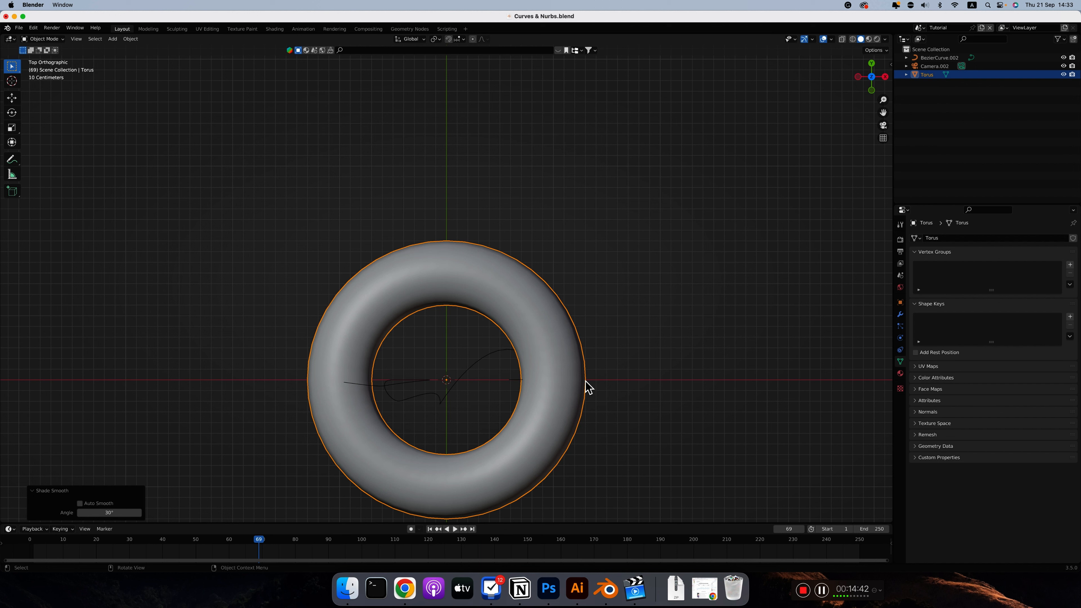
left_click(900, 302)
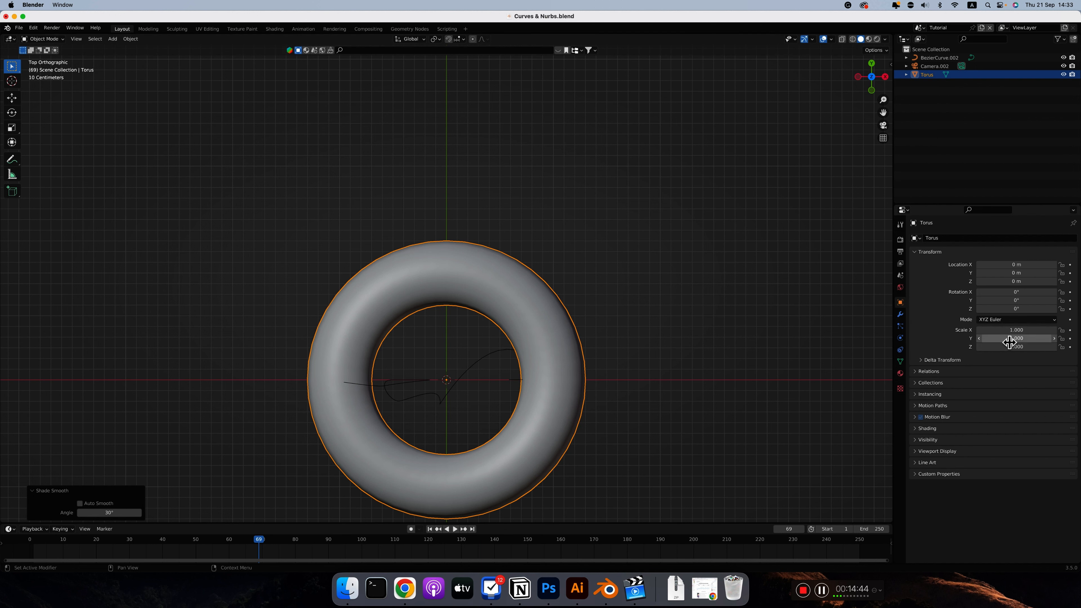
key("s")
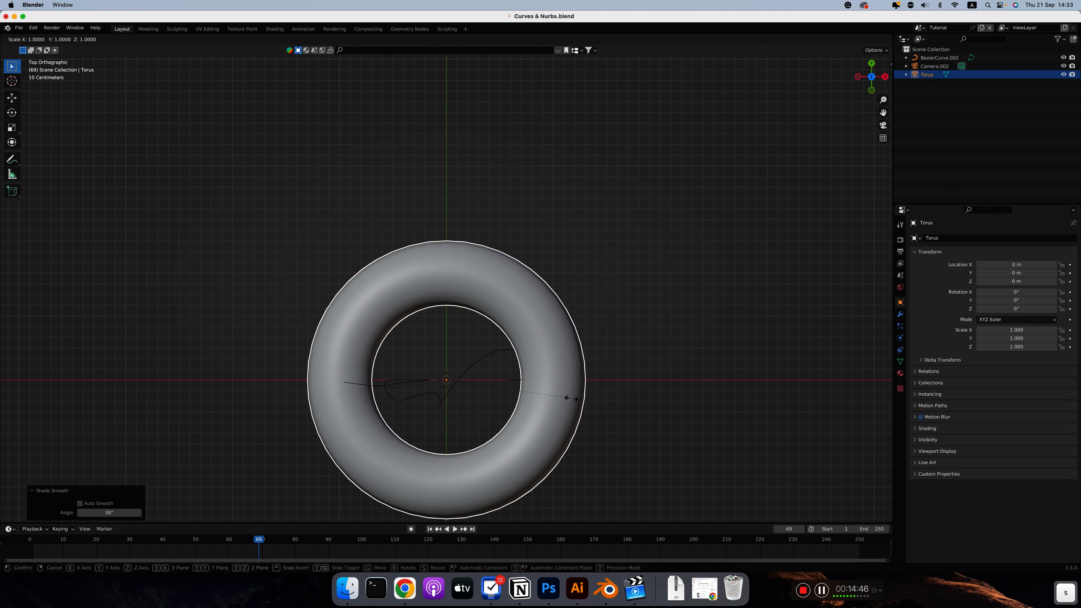
key("x")
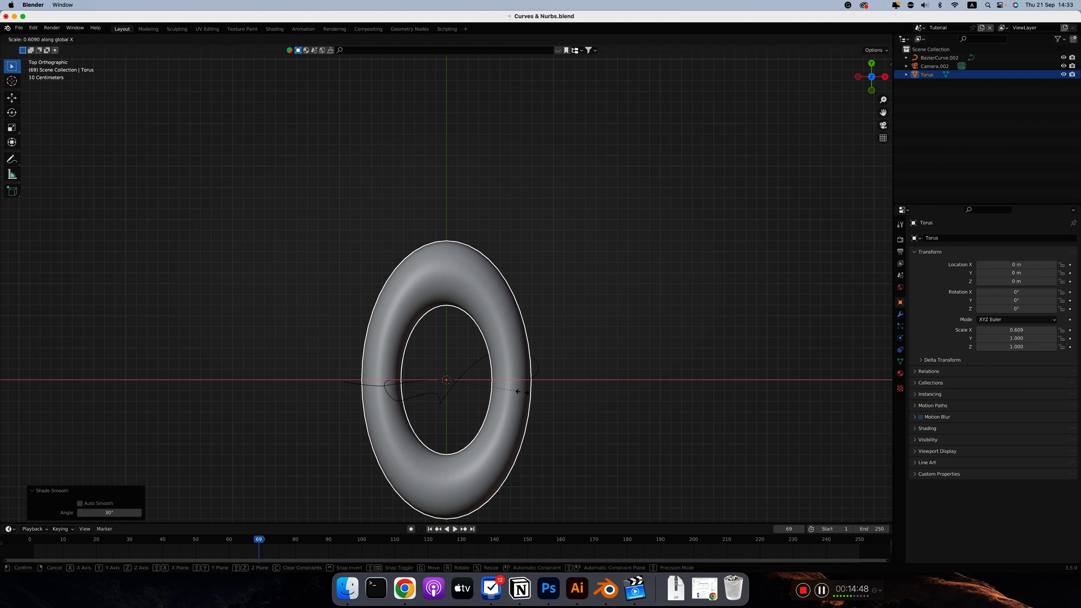
left_click(523, 392)
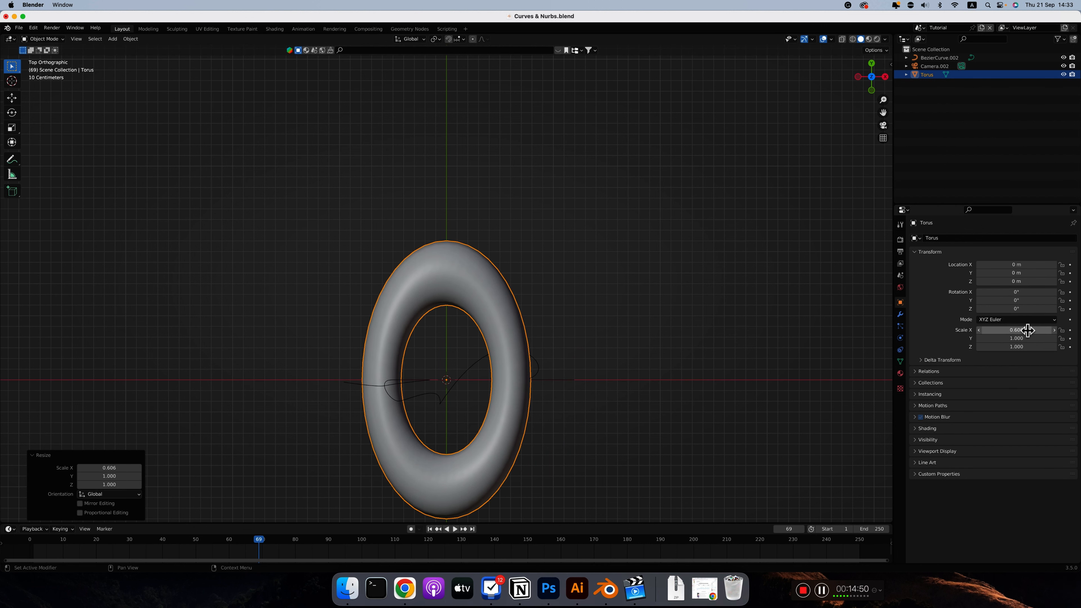
key("super+z")
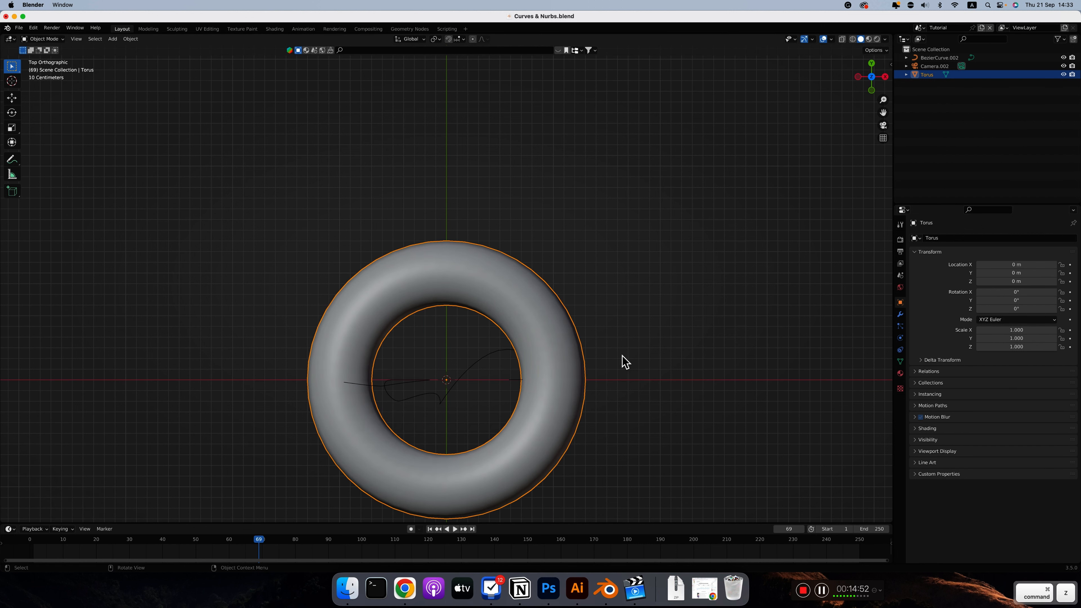
In Edit Mode, scale the whole torus mesh to 0.64 along the X axis and return to Object Mode.
key("Tab")
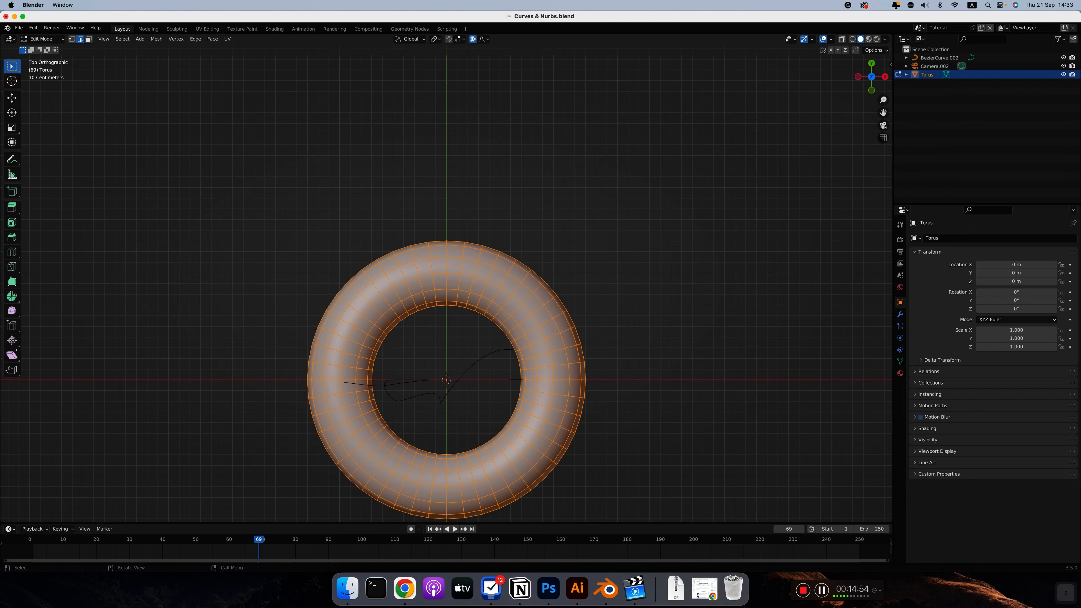
key("s")
key("x")
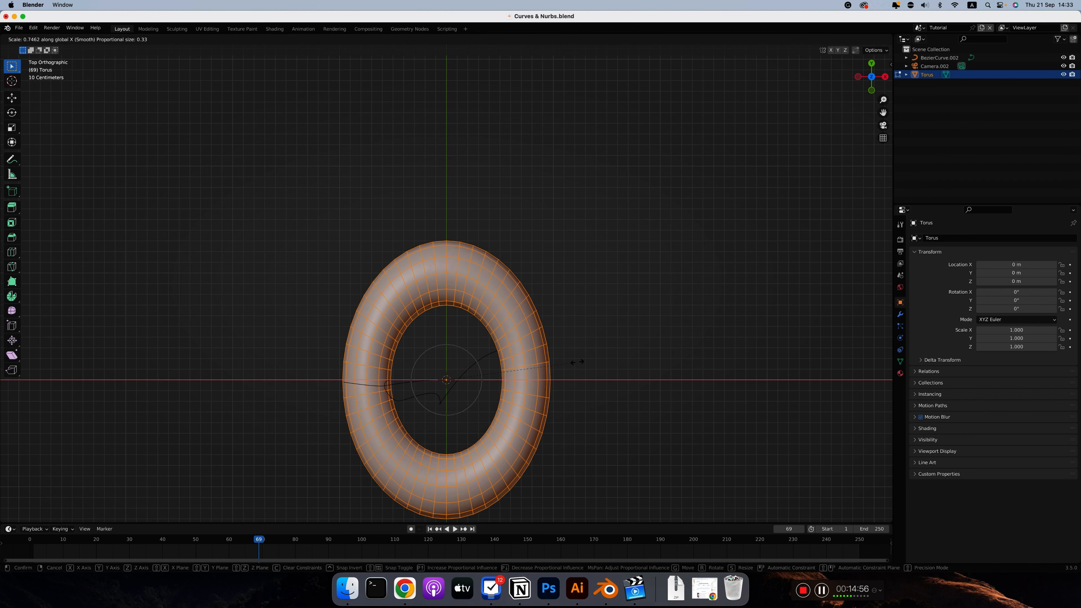
left_click(558, 365)
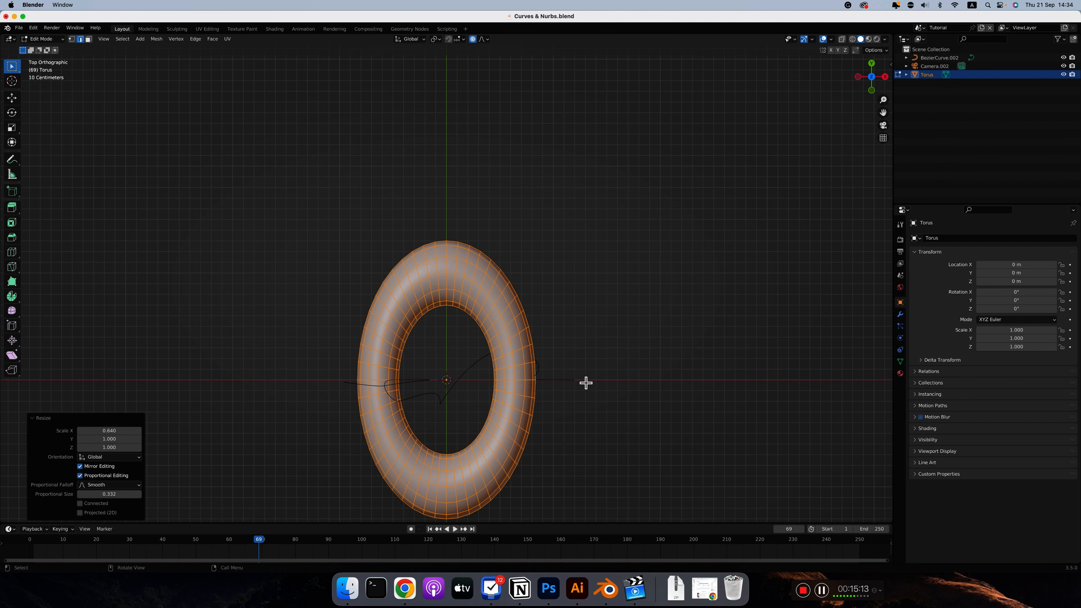
key("Tab")
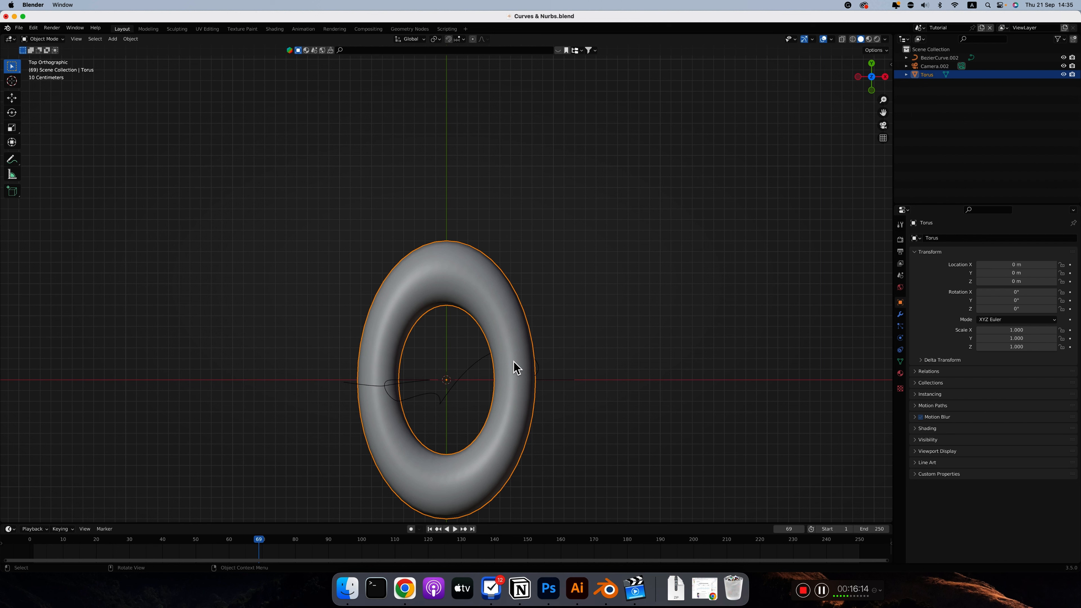
In Edit Mode, scale the entire torus mesh down uniformly to about 0.17.
key("Tab")
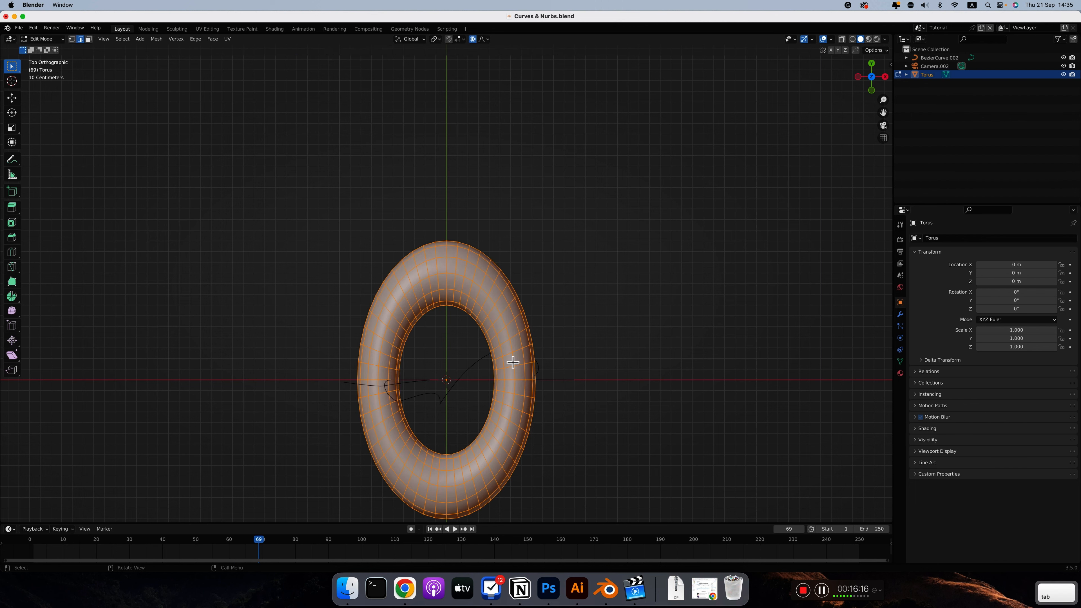
scroll(512, 362, "down", 3)
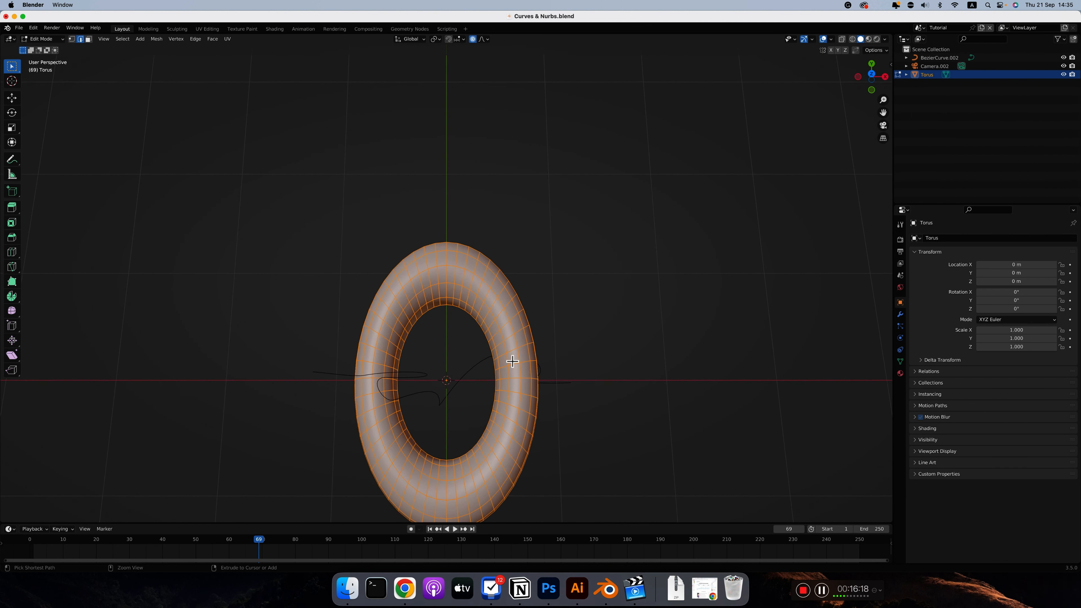
scroll(512, 361, "down", 2, "ctrl")
scroll(513, 362, "down", 1)
scroll(513, 361, "down", 1)
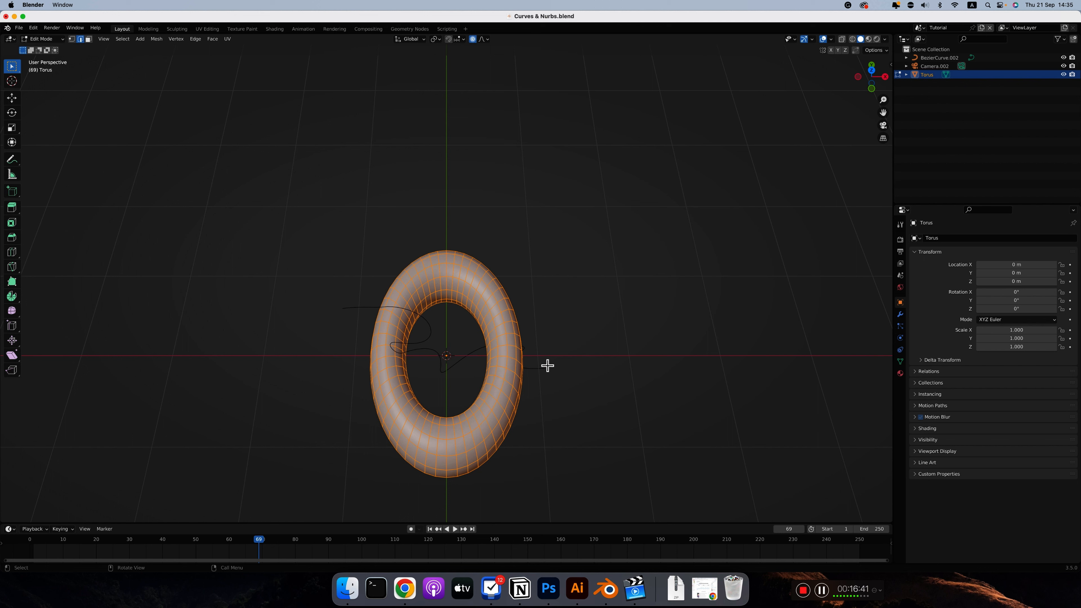
key("s")
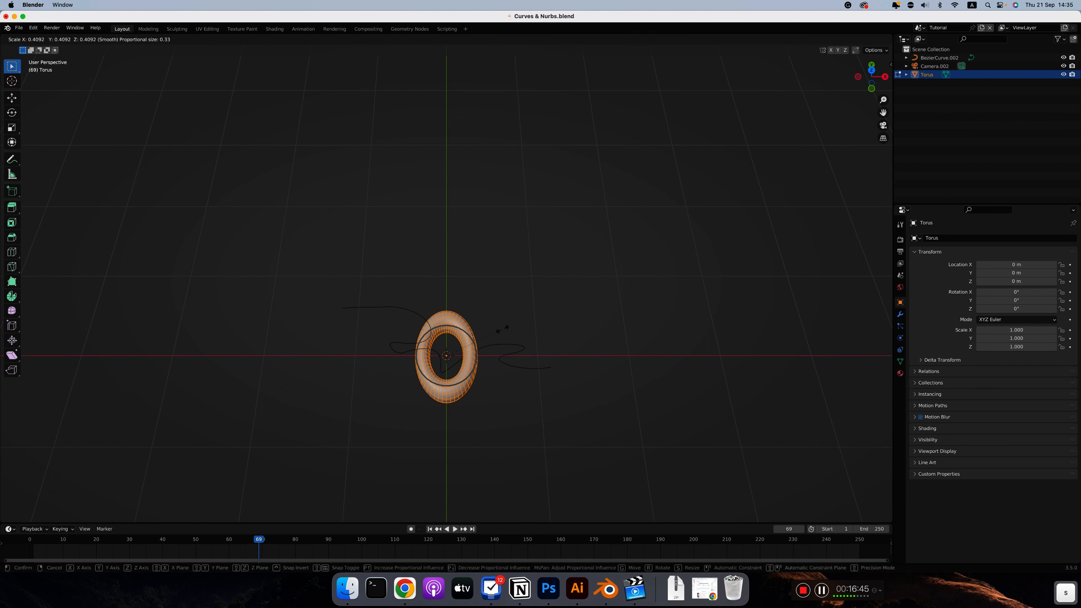
left_click(466, 339)
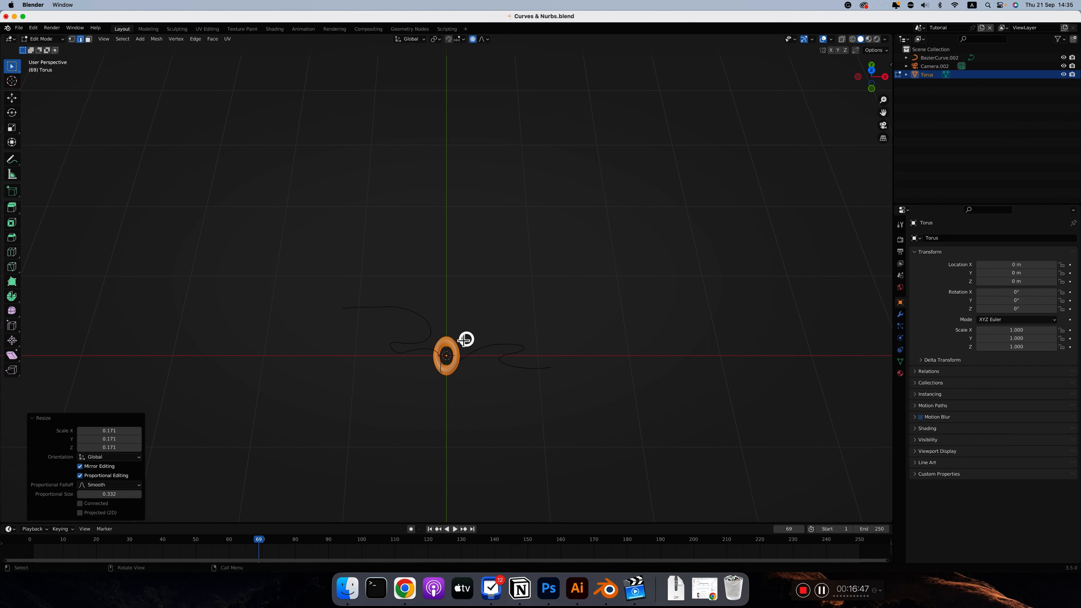
Disable proportional editing, scale the torus mesh down uniformly once more, and return to Object Mode.
left_click(476, 42)
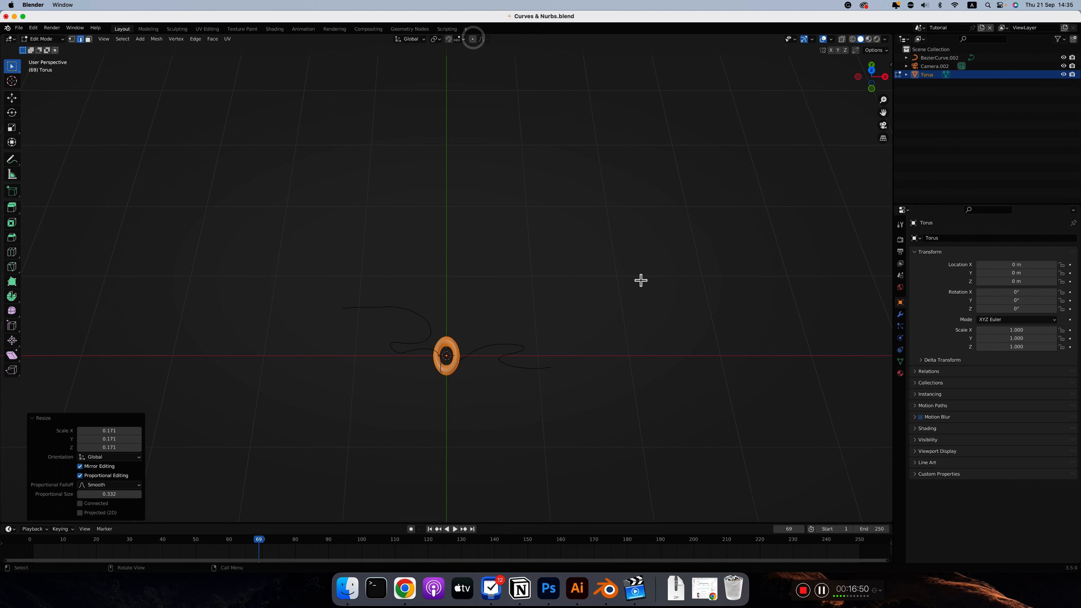
middle_click_drag(445, 358, 445, 363)
scroll(445, 365, "up", 2, "ctrl")
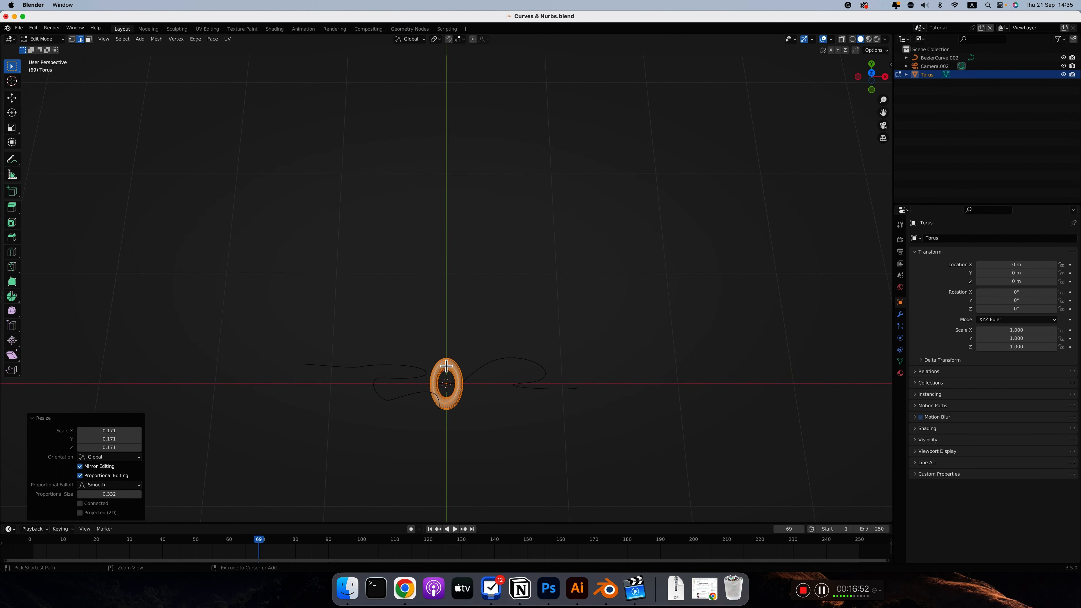
scroll(451, 358, "down", 3, "shift")
scroll(476, 331, "up", 4, "ctrl")
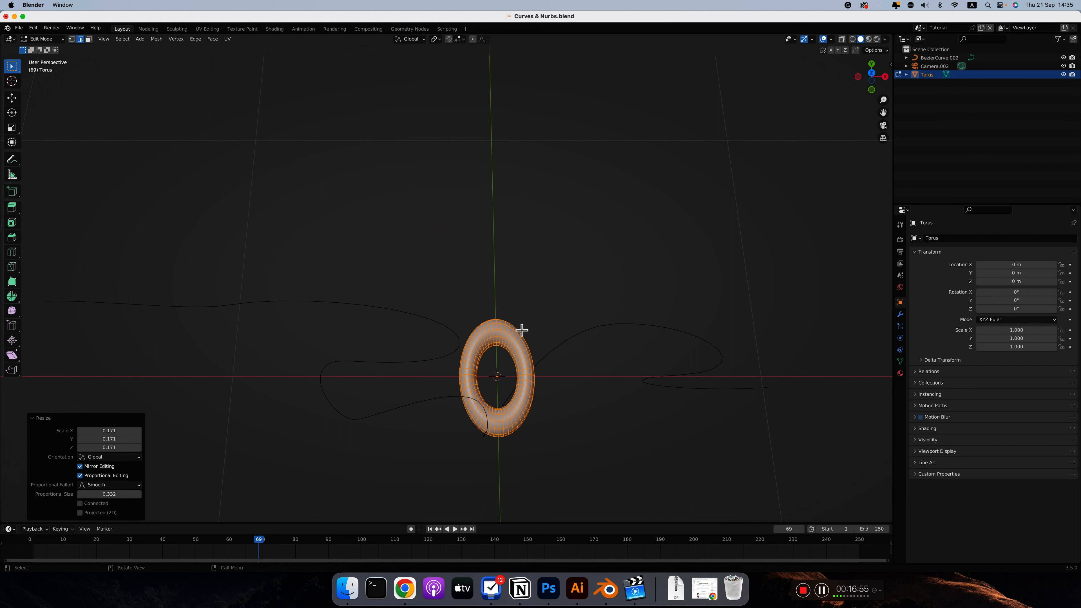
middle_click_drag(558, 367, 553, 349)
key("s")
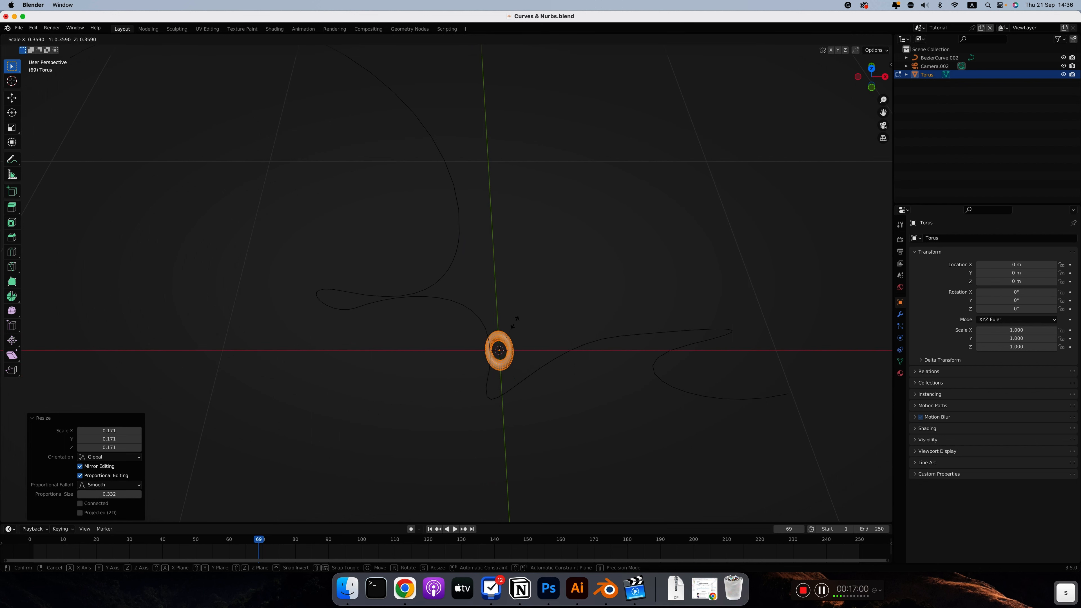
left_click(519, 311)
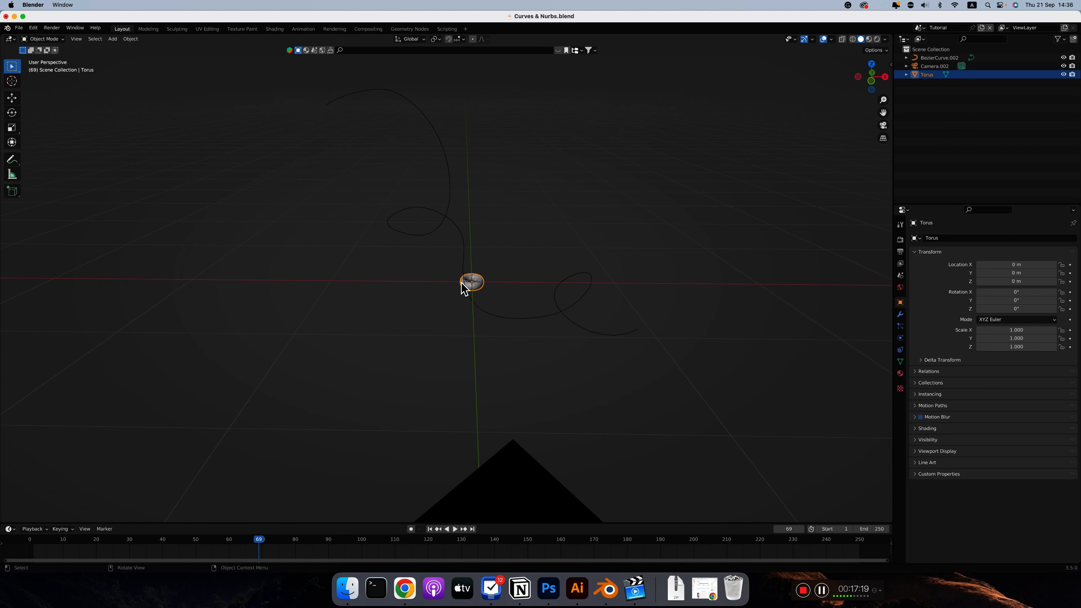
Add a Curve modifier to the torus.
left_click(900, 314)
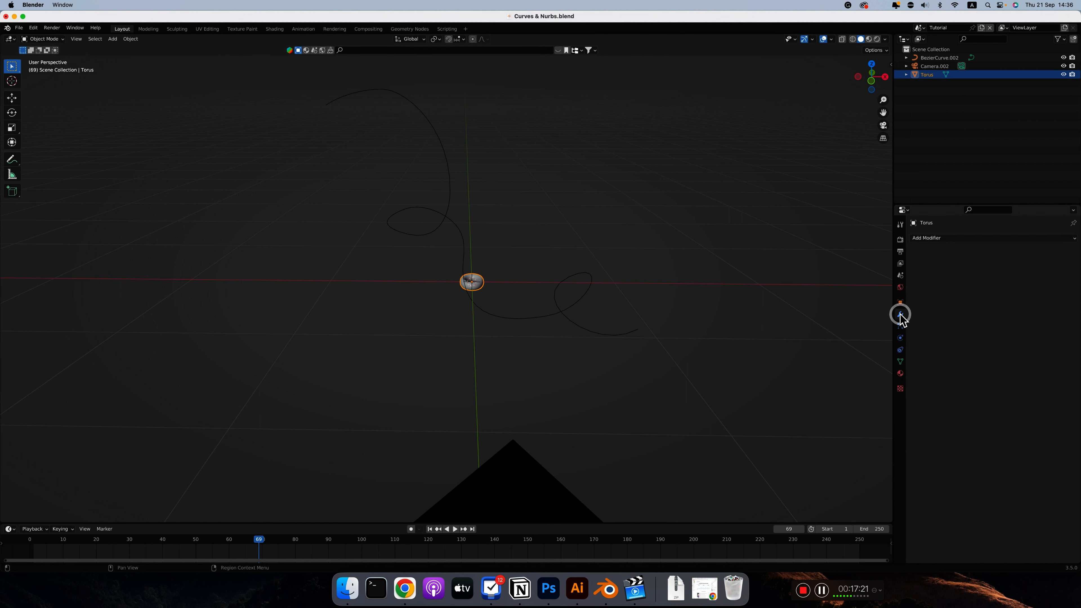
left_click(945, 240)
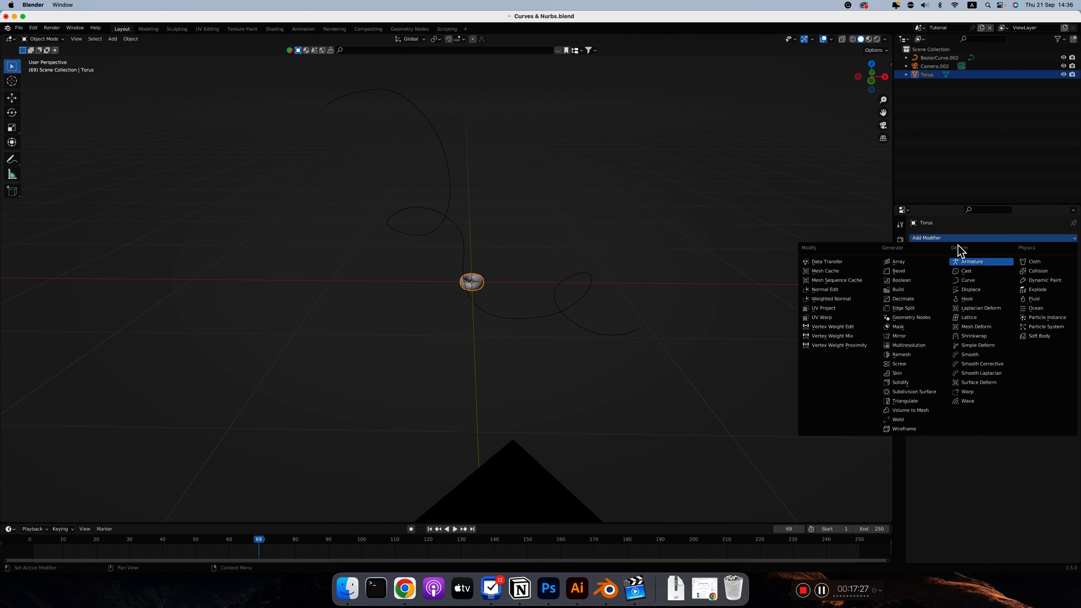
left_click(969, 282)
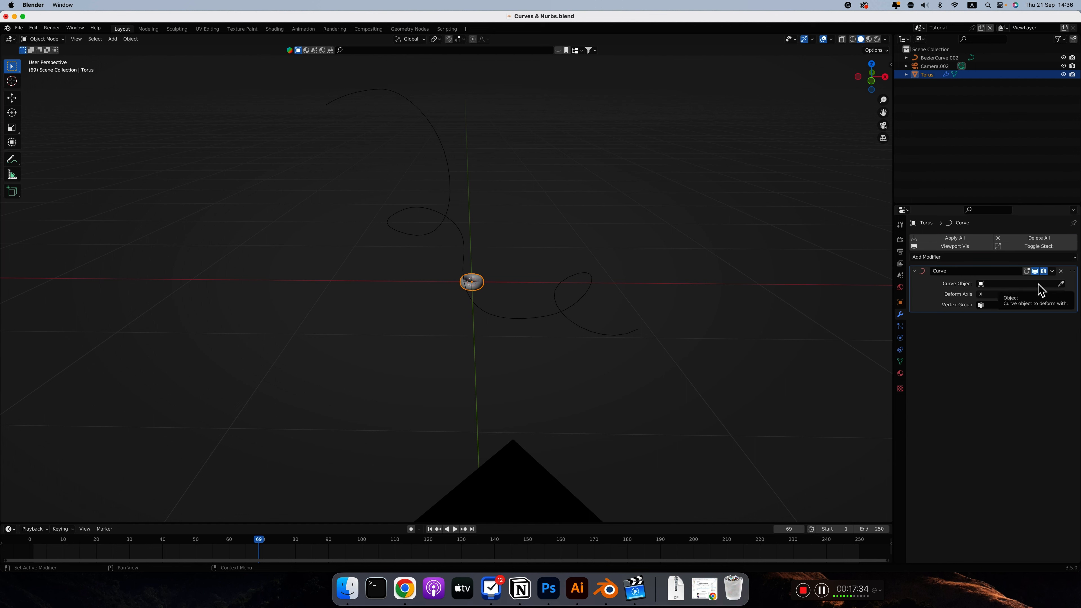
Assign BezierCurve.002 as the Curve modifier's curve object so the torus follows that path.
left_click(1061, 284)
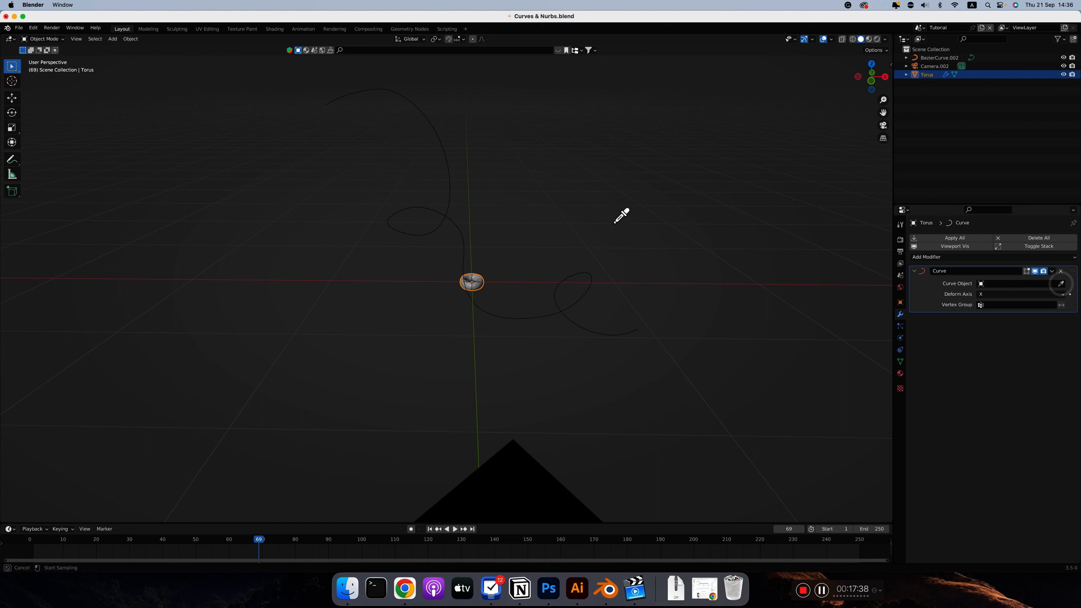
left_click(1020, 288)
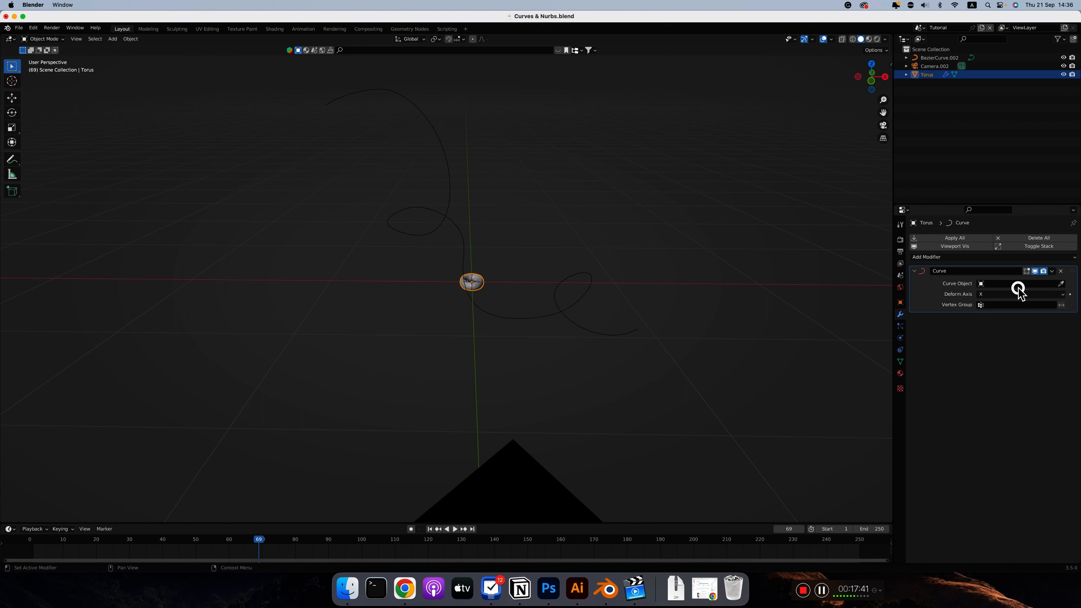
left_click(1018, 286)
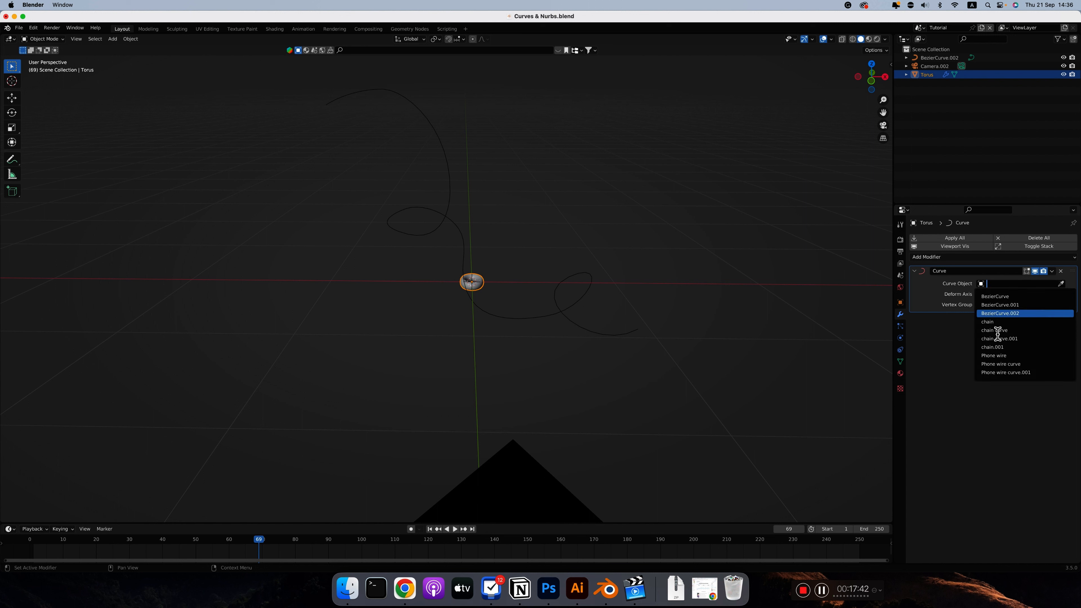
left_click(1061, 284)
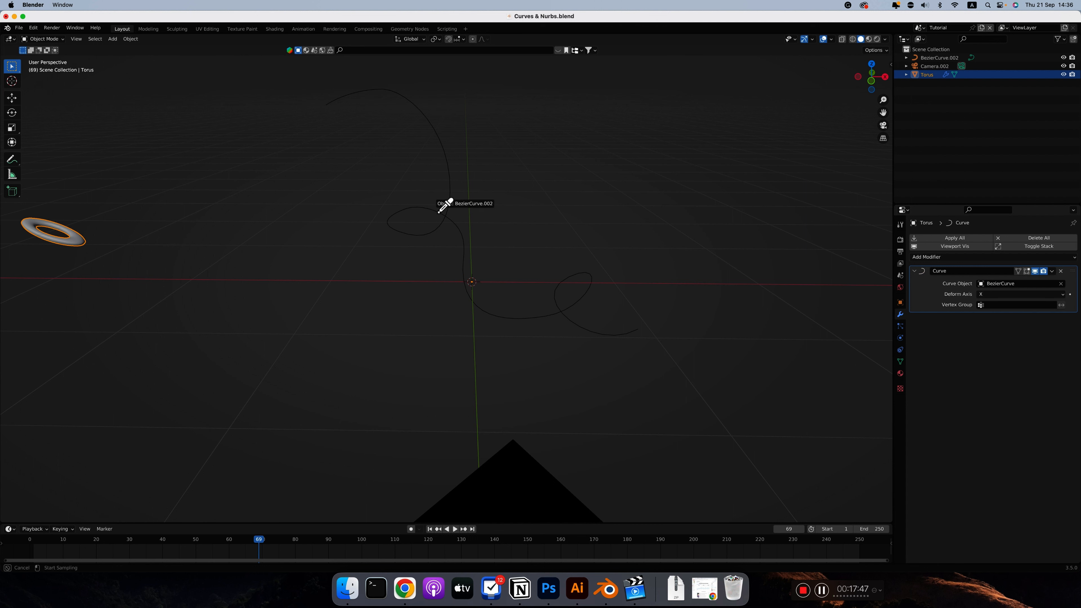
left_click(943, 57)
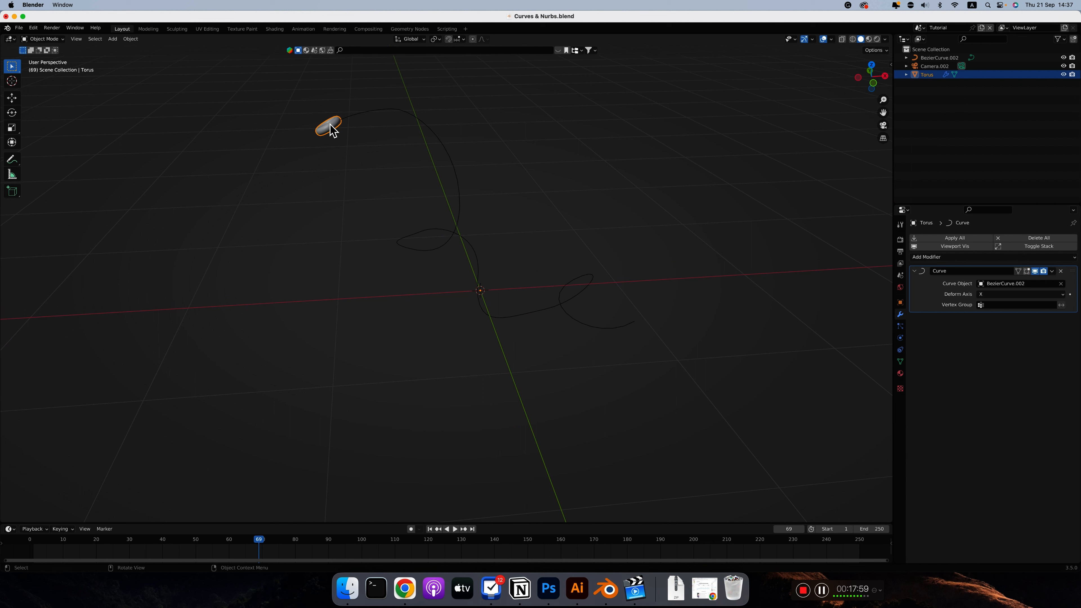
Try sliding the torus along the curve by moving it about 4.5 m on the global X axis, and undo the move.
key("g")
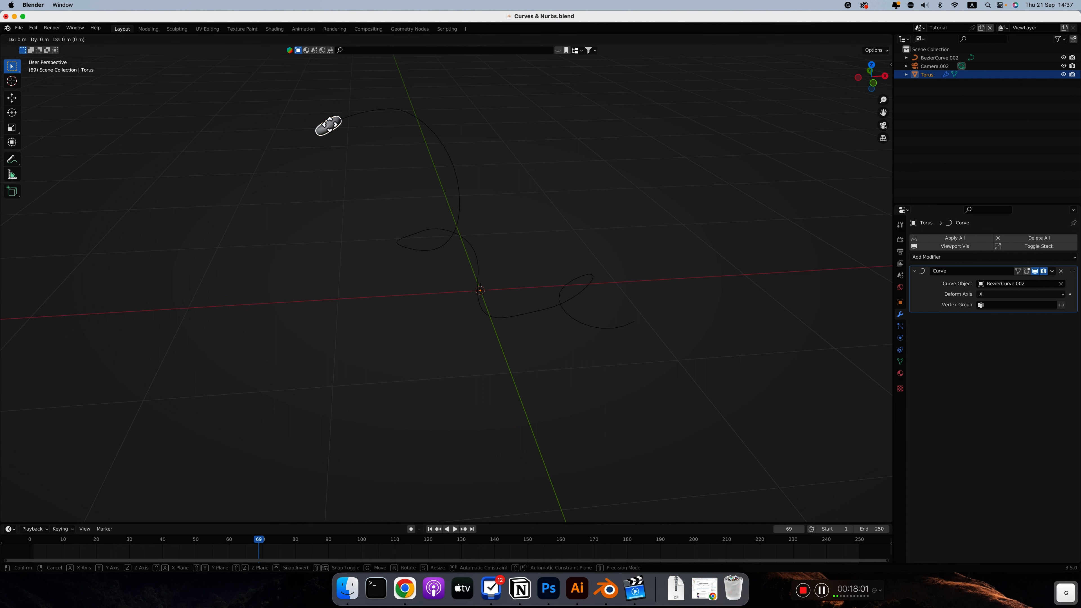
key("x")
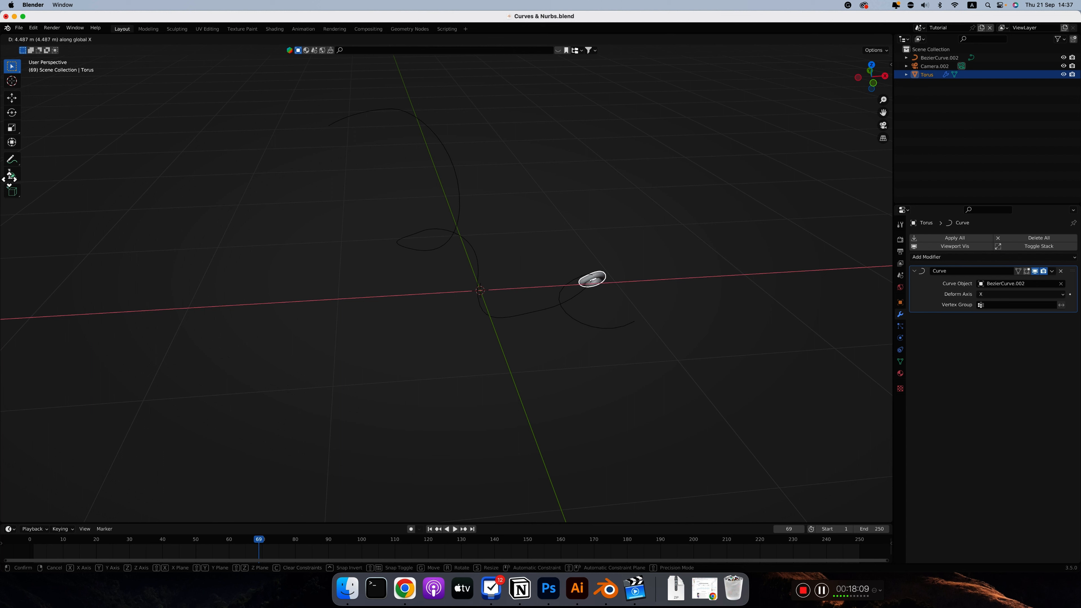
key("super+z")
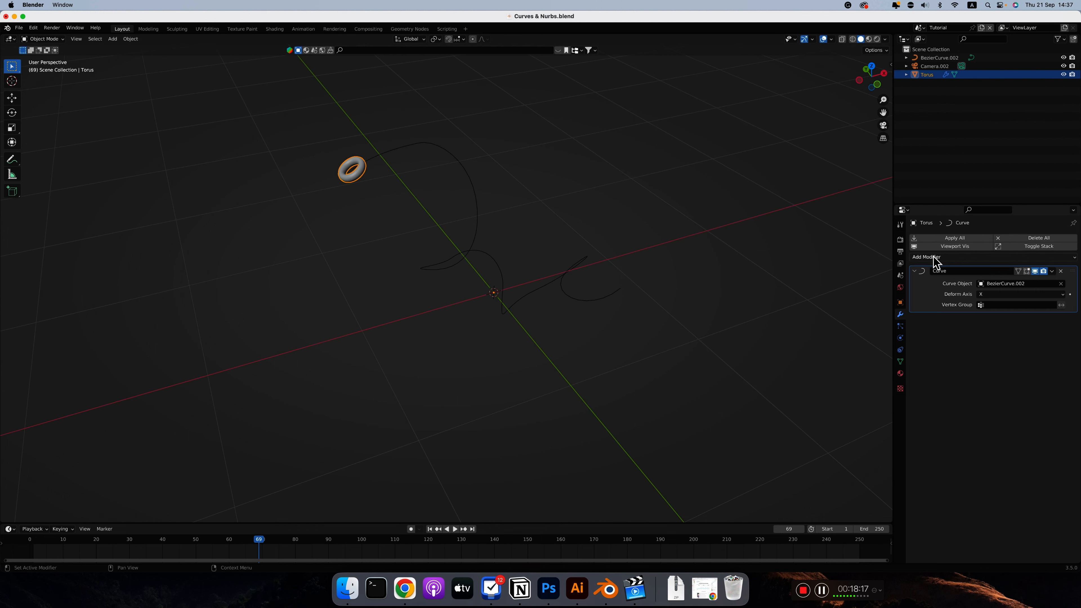
Add an Array modifier to the torus.
left_click(935, 257)
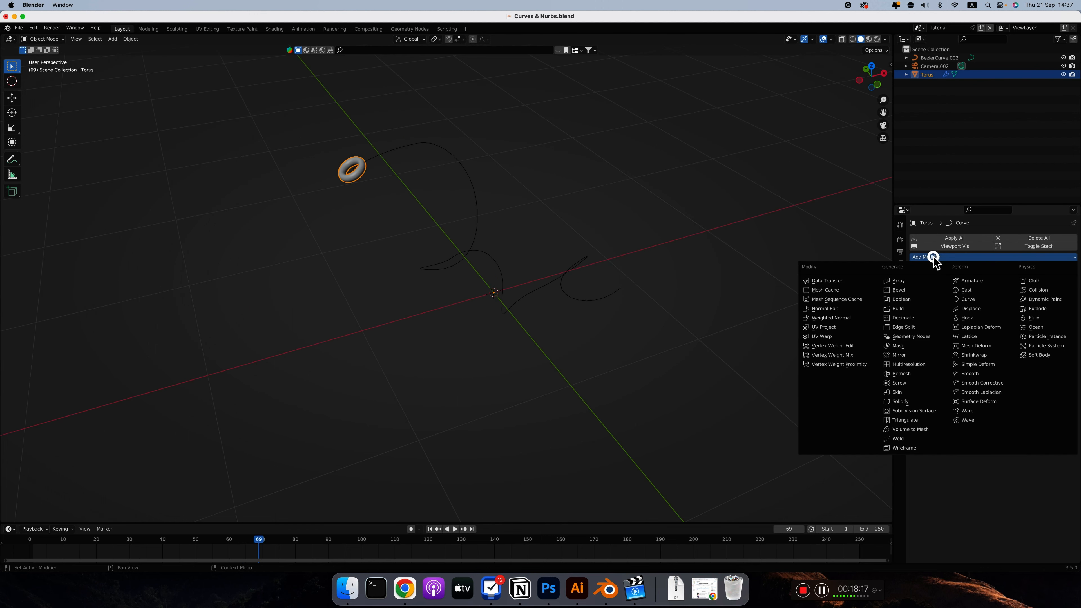
left_click(898, 281)
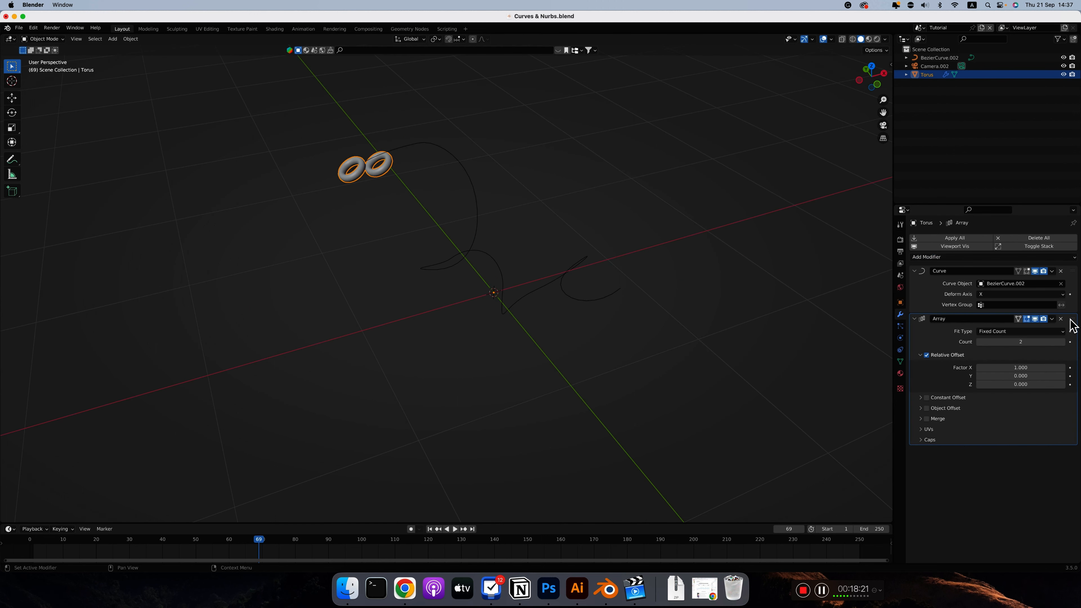
Try the Array modifier above the Curve modifier in the torus's stack, and move it back below.
left_click_drag(1072, 320, 1072, 262)
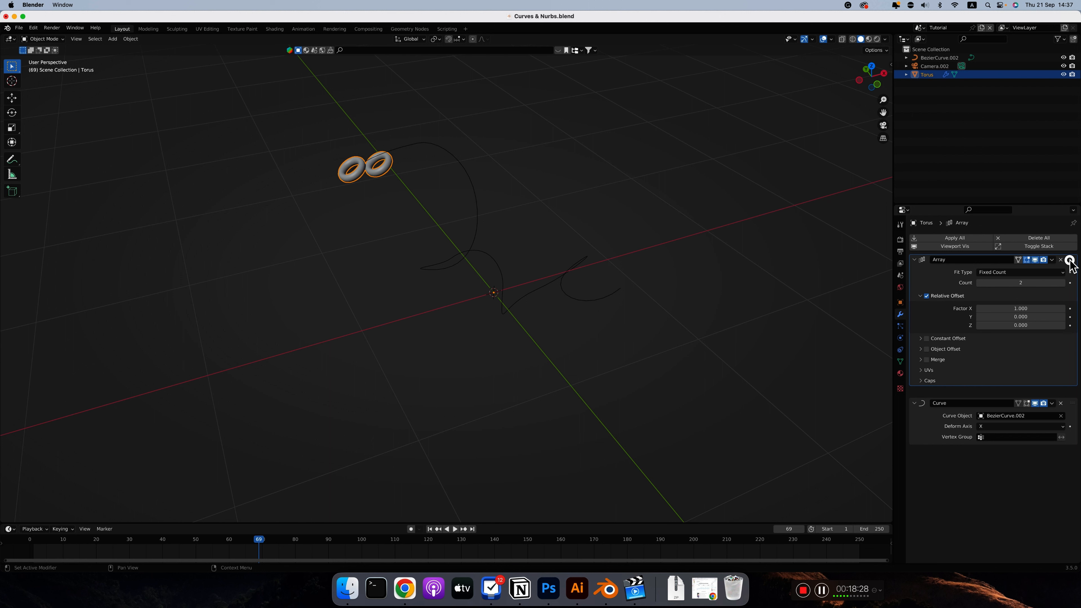
left_click_drag(1070, 261, 1072, 360)
Set the torus's Array modifier count to 12.
left_click(1062, 342)
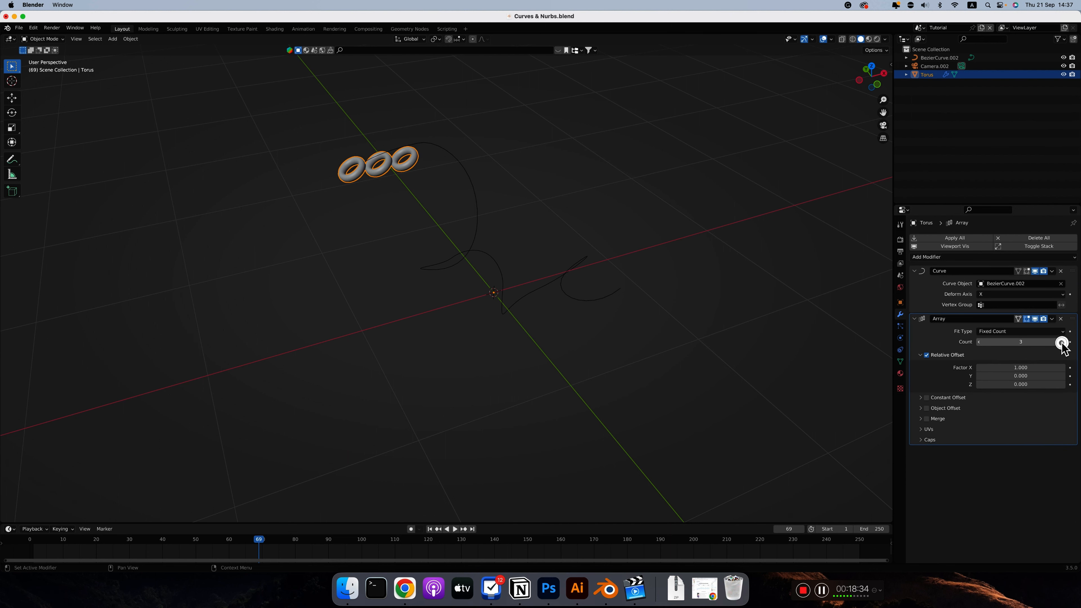
left_click(1062, 342)
left_click(1062, 343)
left_click(1062, 343)
left_click(1062, 342)
left_click(1062, 343)
left_click(1062, 342)
left_click(1062, 343)
left_click(1062, 342)
left_click(1063, 342)
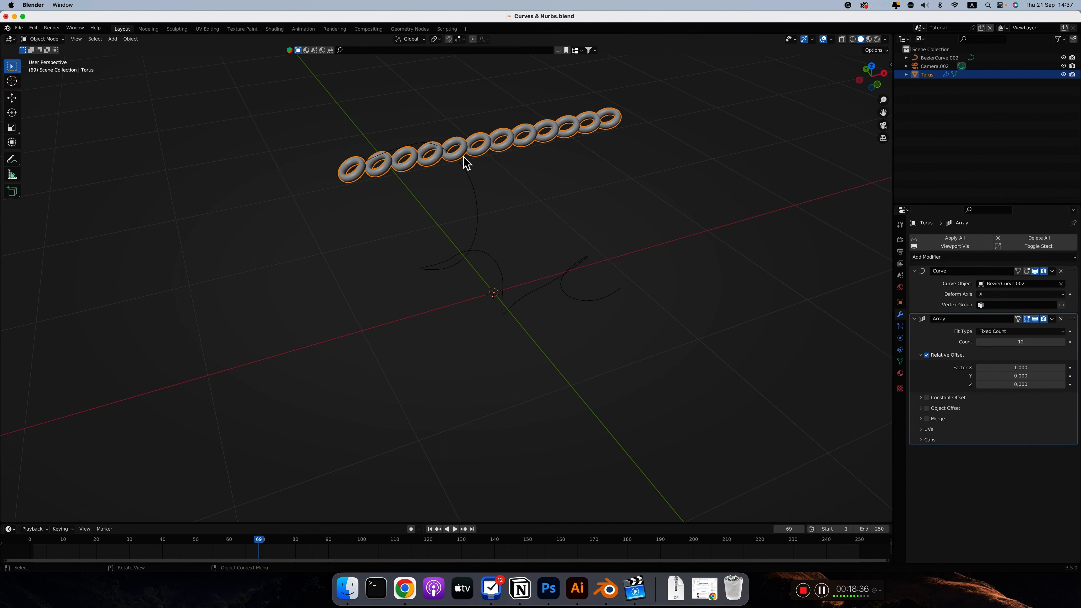
Reorder the torus's modifiers so that Array sits above Curve and the copies follow the path.
scroll(464, 157, "right", 5)
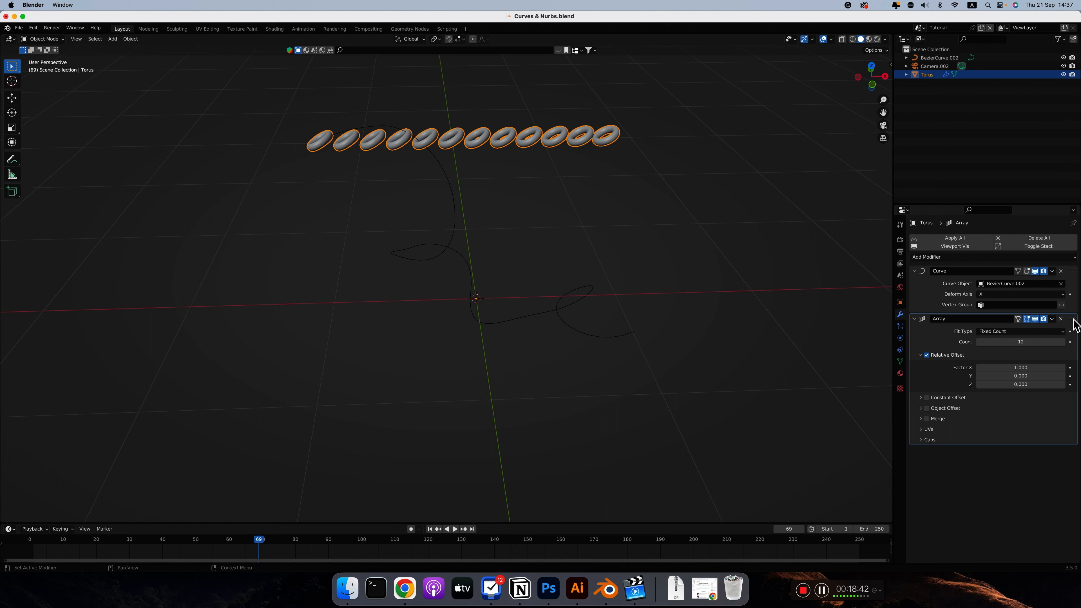
left_click_drag(1072, 319, 1070, 269)
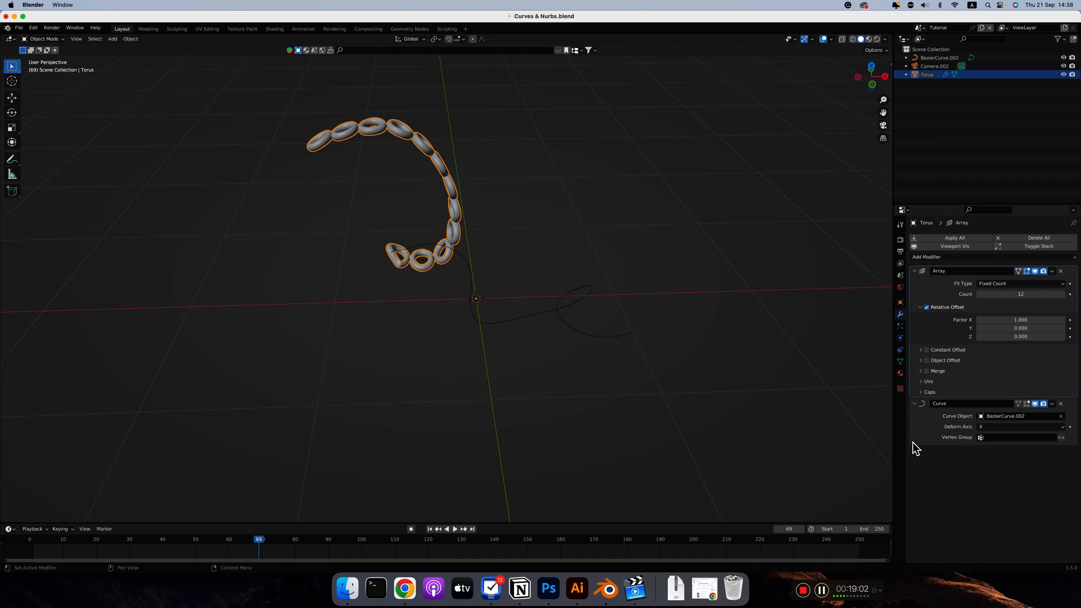
left_click(920, 350)
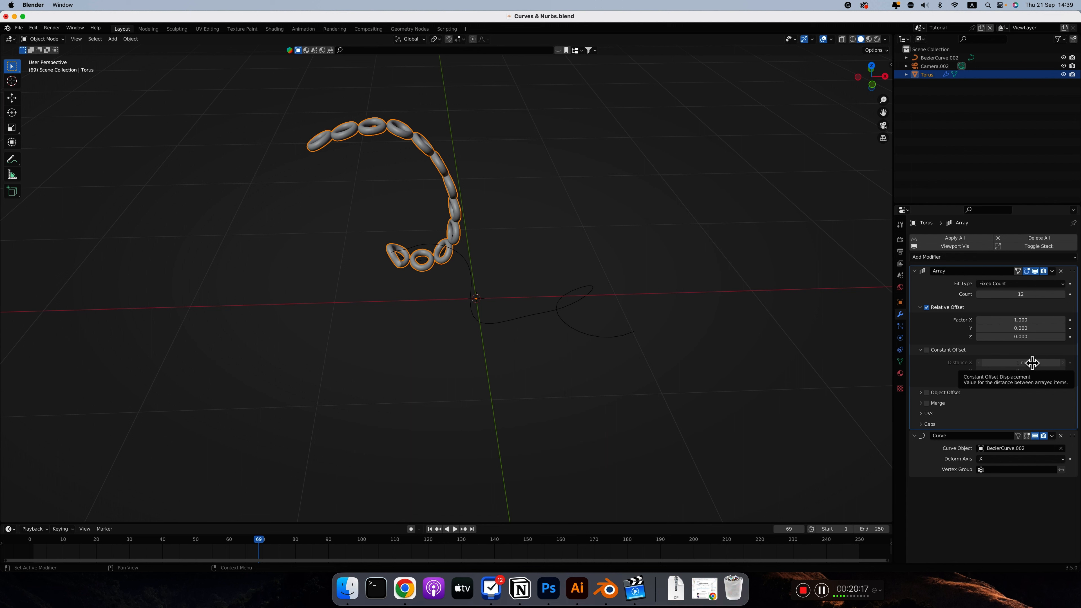
left_click(922, 351)
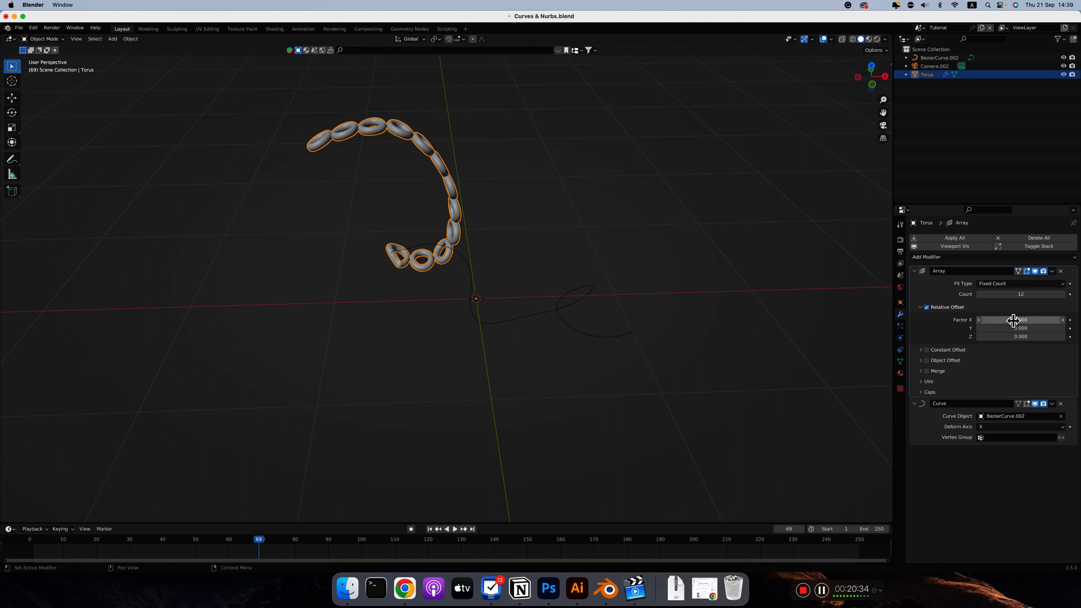
Try an Array count of 50, and set the count to 36 so the rings span the whole curve.
scroll(563, 223, "up", 5)
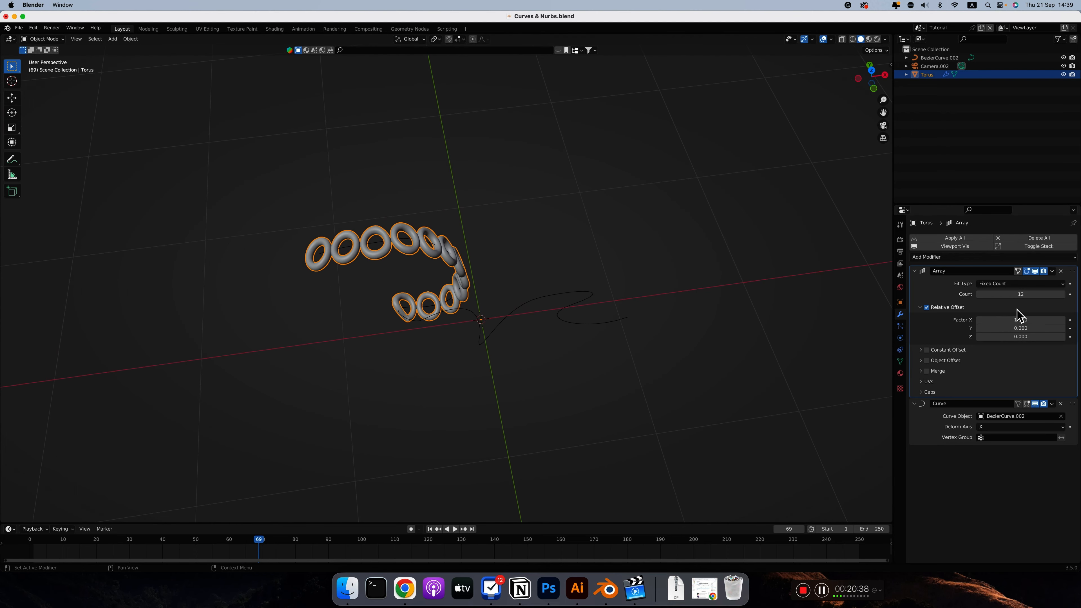
left_click_drag(1021, 294, 1020, 295)
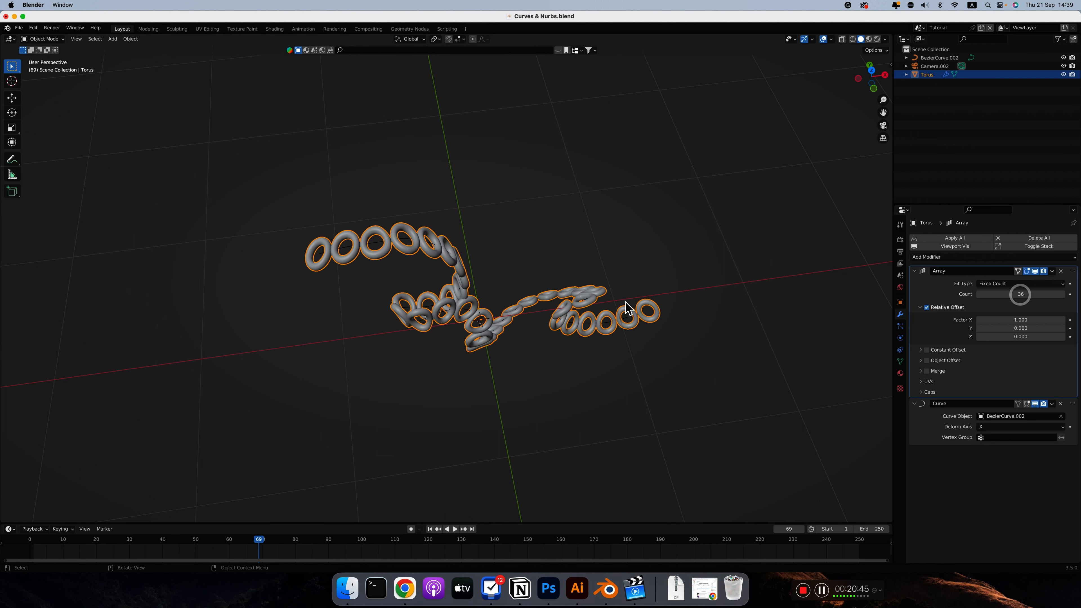
scroll(626, 302, "down", 10)
scroll(626, 301, "right", 6)
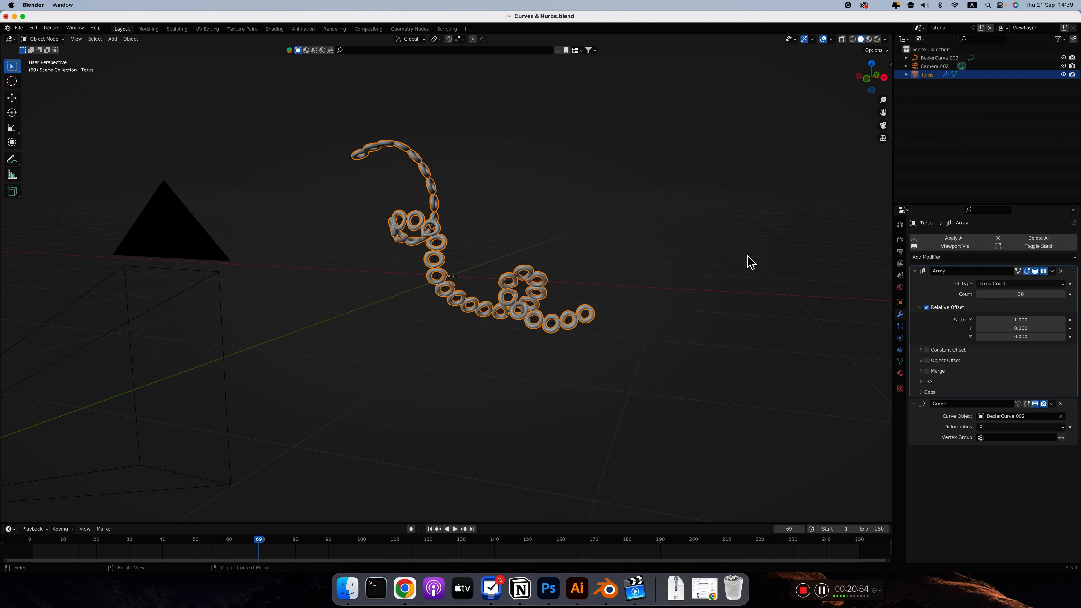
left_click_drag(1020, 294, 1024, 293)
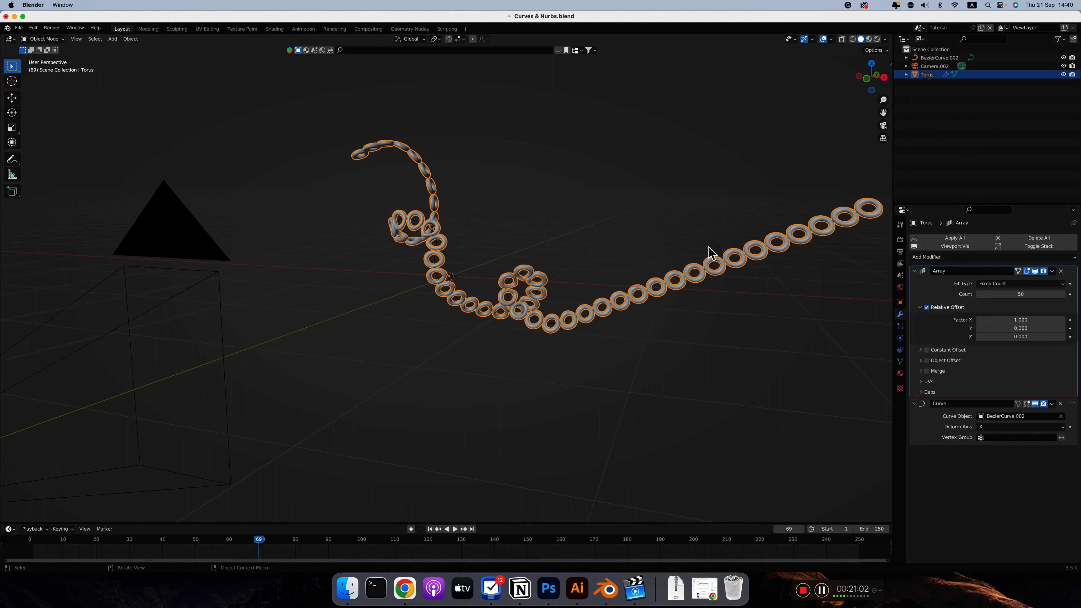
left_click_drag(1023, 295, 1021, 295)
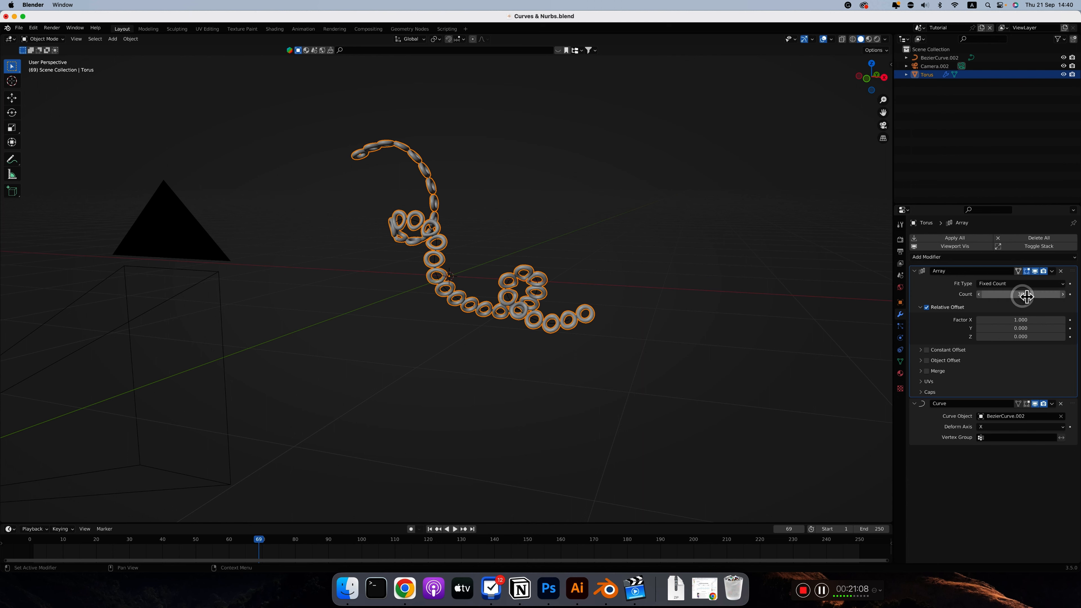
Set the Array modifier's Relative Offset Factor X to 0.540 so that neighbouring rings overlap like chain links.
scroll(471, 206, "up", 5)
scroll(472, 206, "up", 3)
scroll(471, 207, "left", 4)
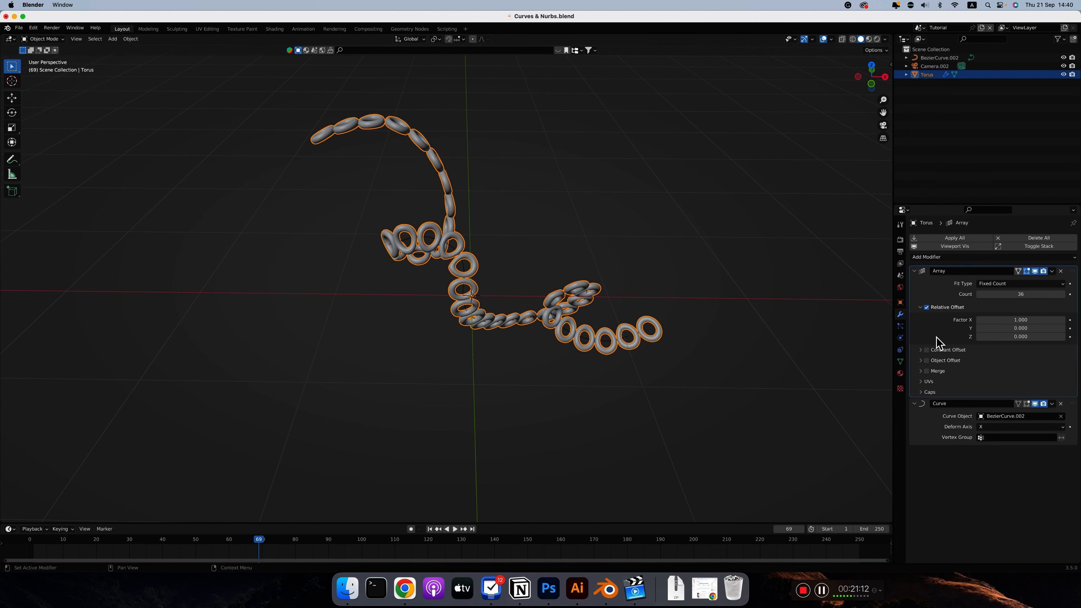
left_click_drag(1024, 320, 1022, 320)
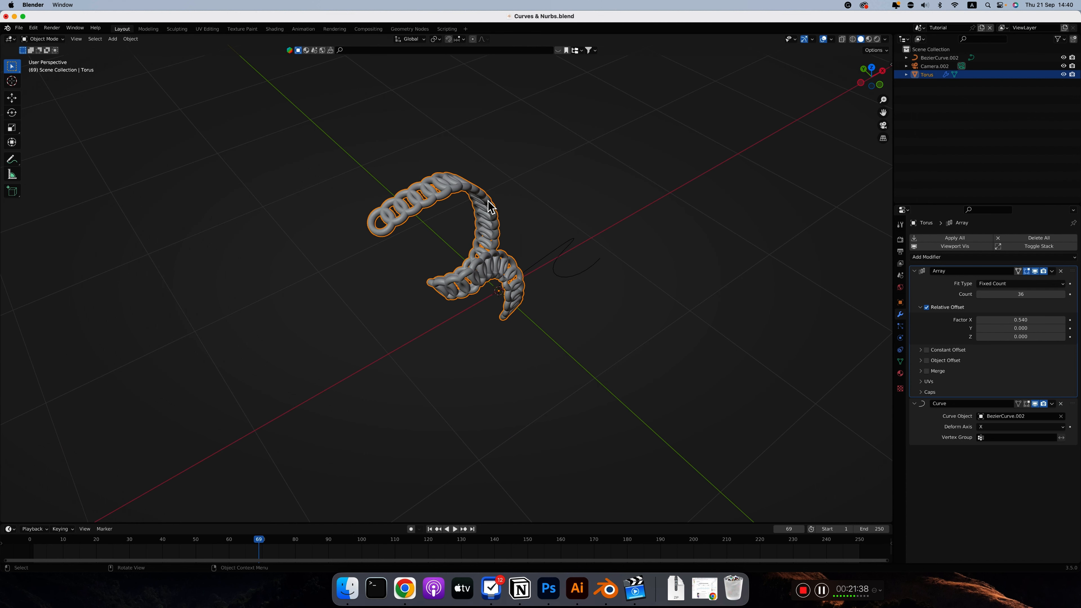
Set the Array count to 64 to extend the overlapping links to the end of the curve.
scroll(488, 201, "right", 5)
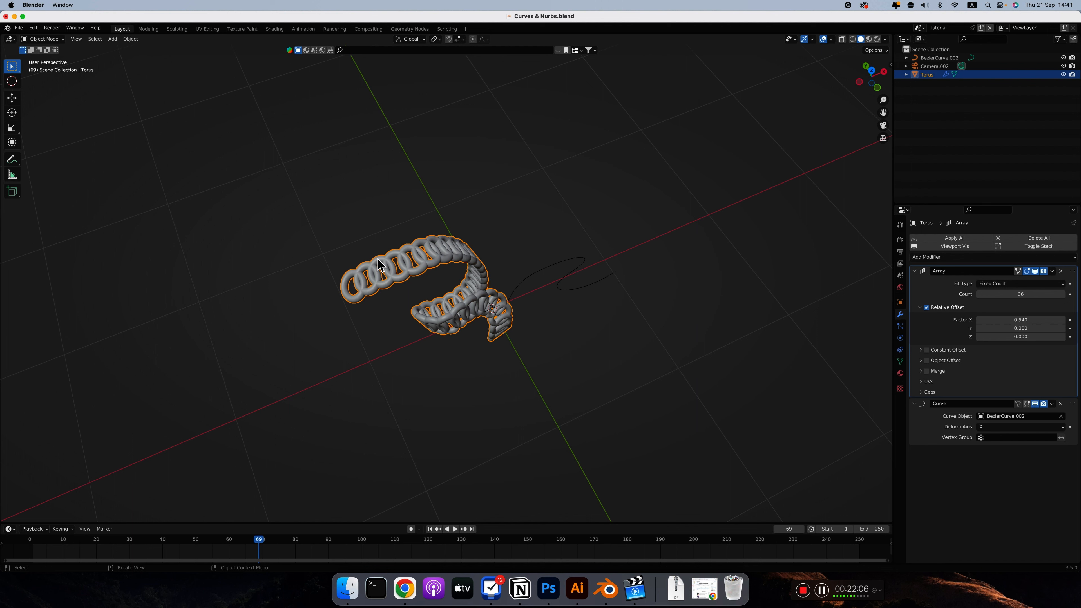
scroll(608, 328, "down", 10)
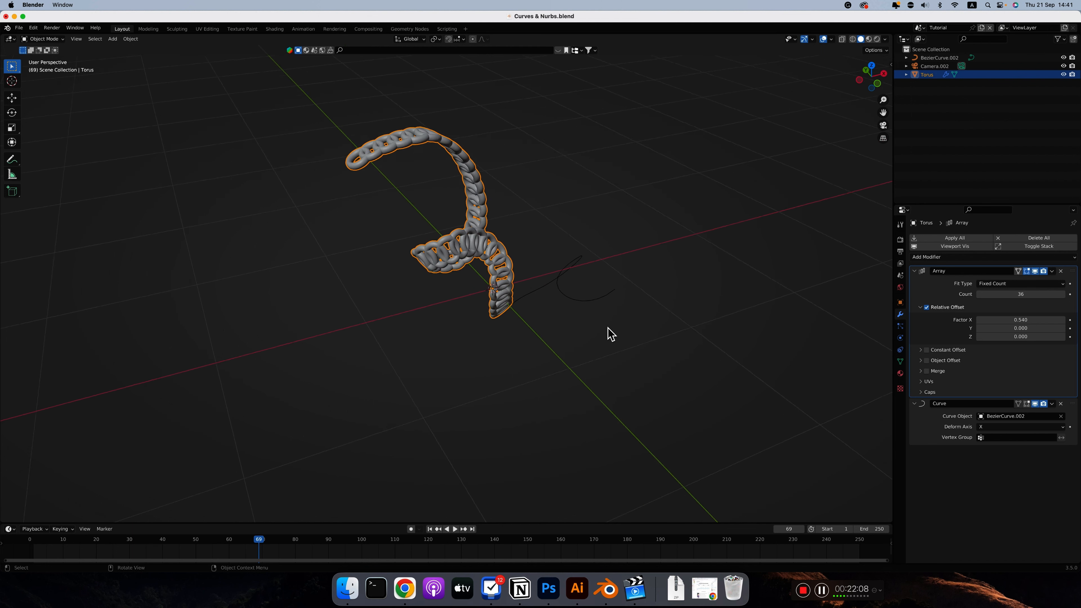
middle_click_drag(496, 271, 521, 266)
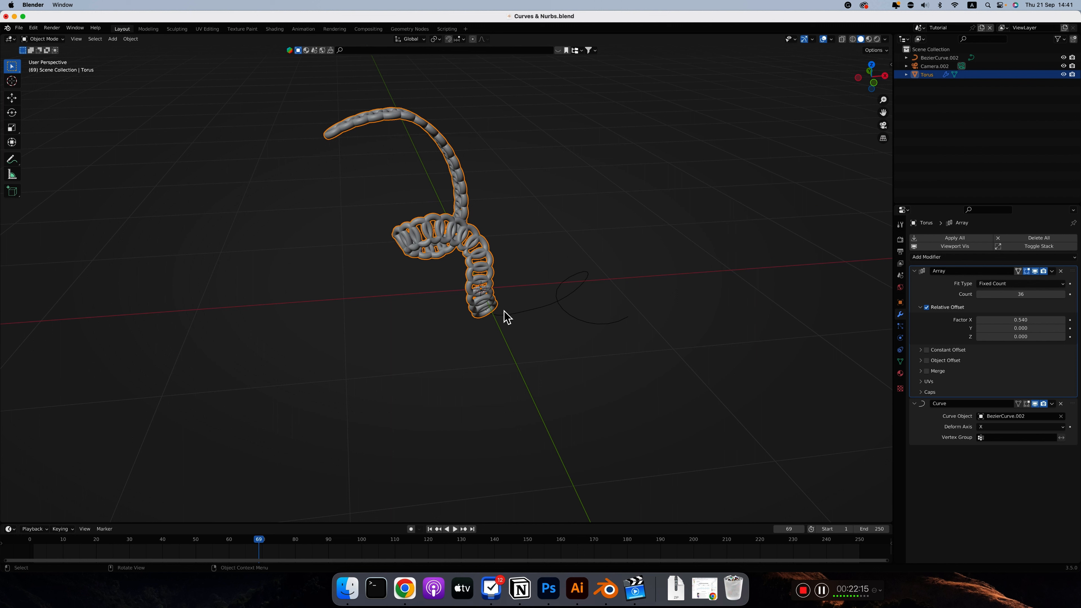
left_click_drag(1015, 294, 1026, 294)
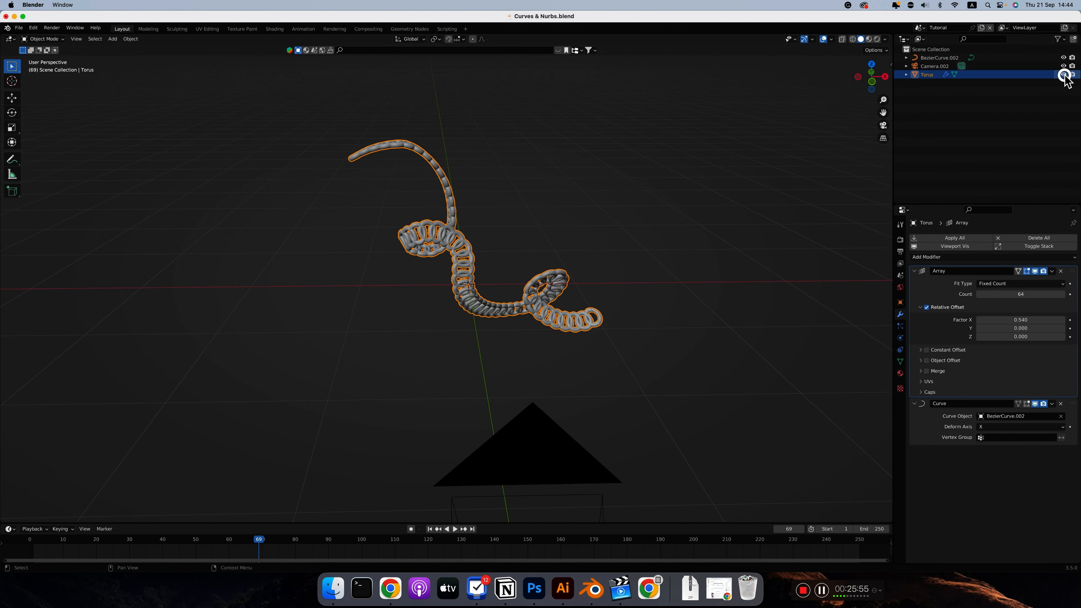
Hide the torus and BezierCurve.002 in the viewport, and add a Bezier circle with a 1 m radius at the origin.
left_click(1063, 75)
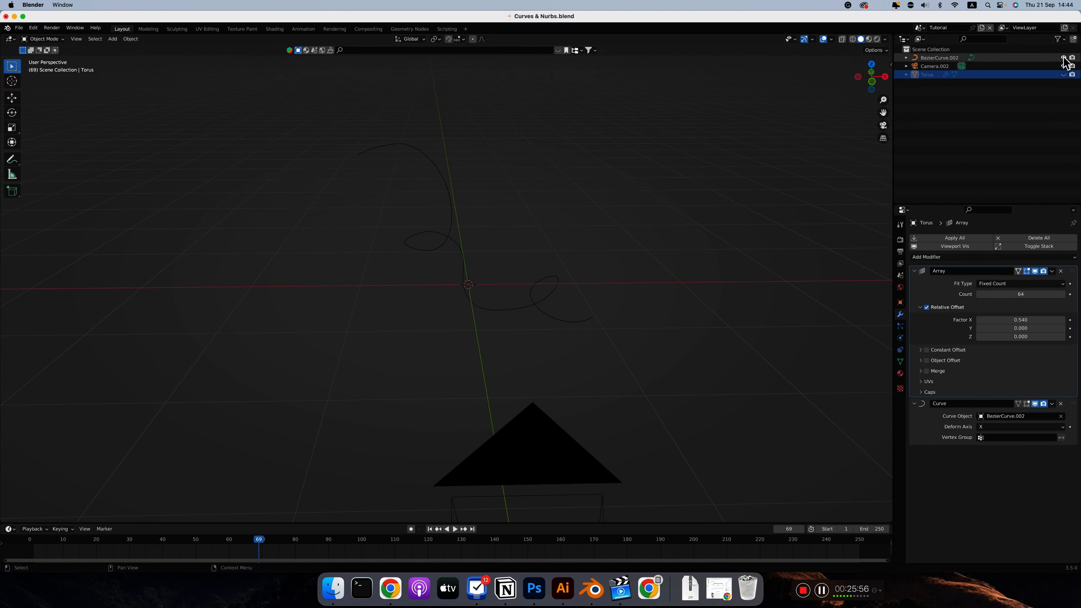
left_click(1064, 57)
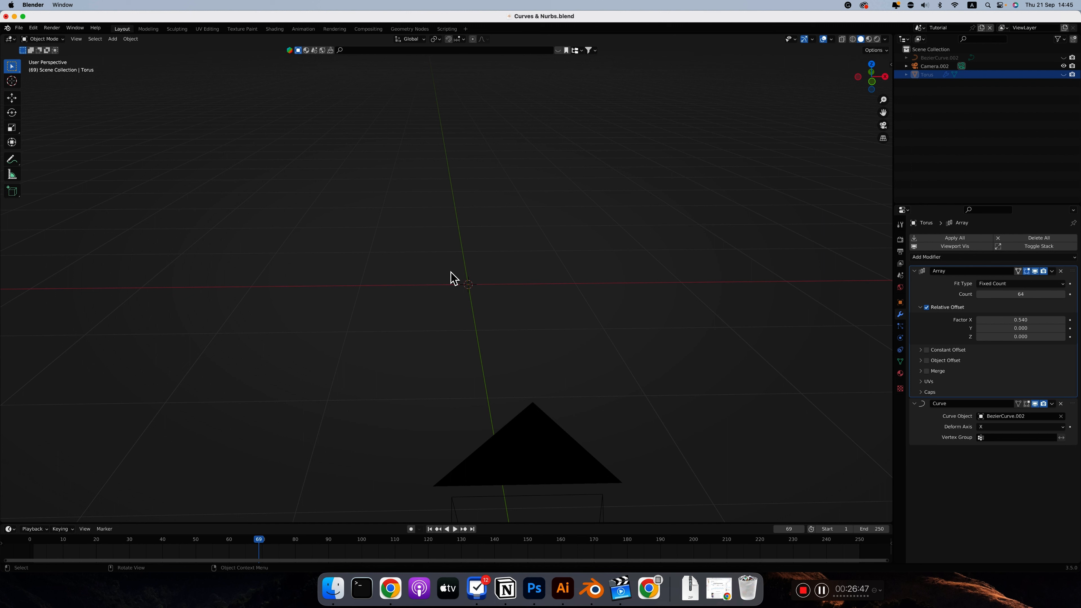
left_click(114, 39)
mouse_move(125, 58)
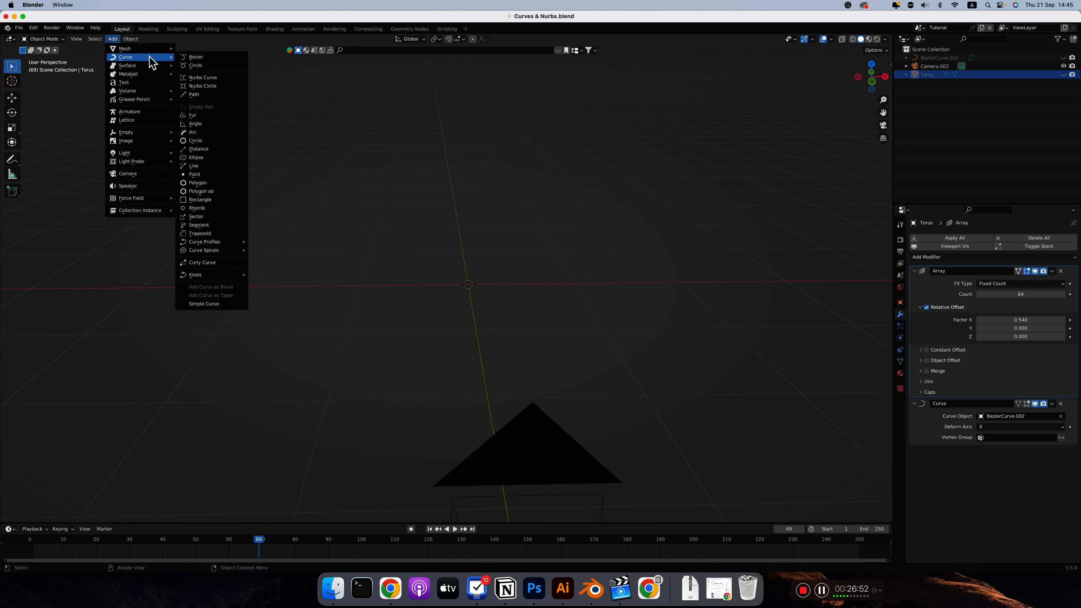
left_click(191, 67)
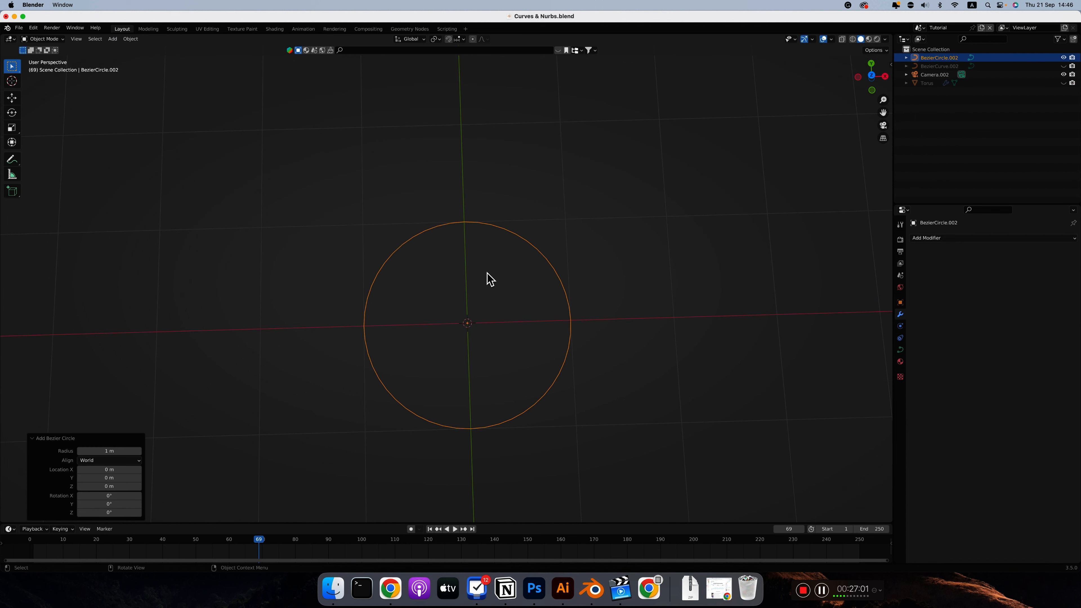
In top view and Edit Mode, scale the whole circle to about 0.56 along global X, and shrink the handles of its lowest control point.
left_click(75, 38)
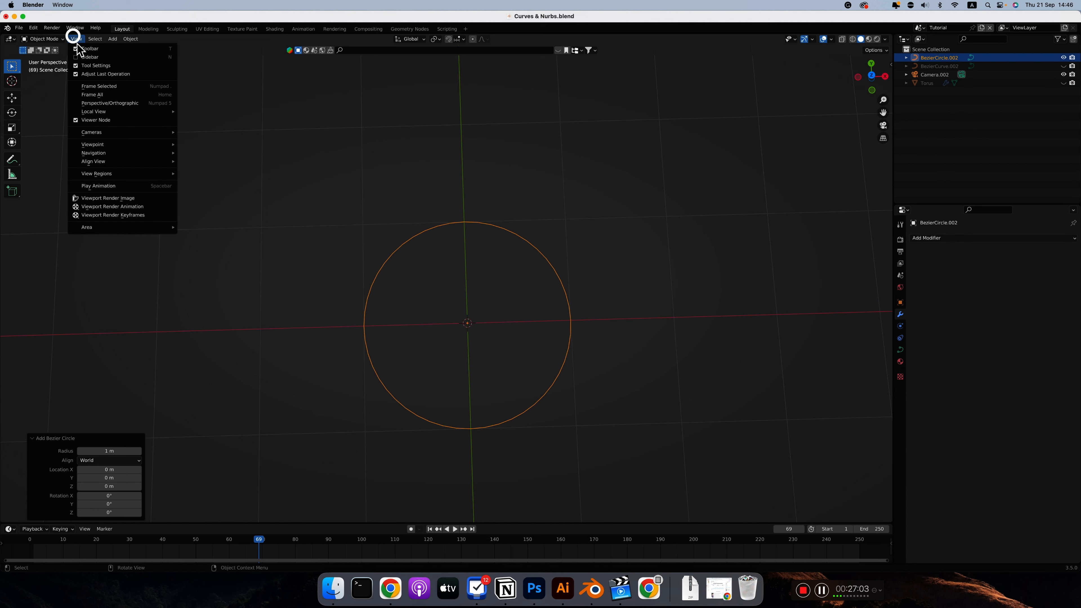
mouse_move(109, 144)
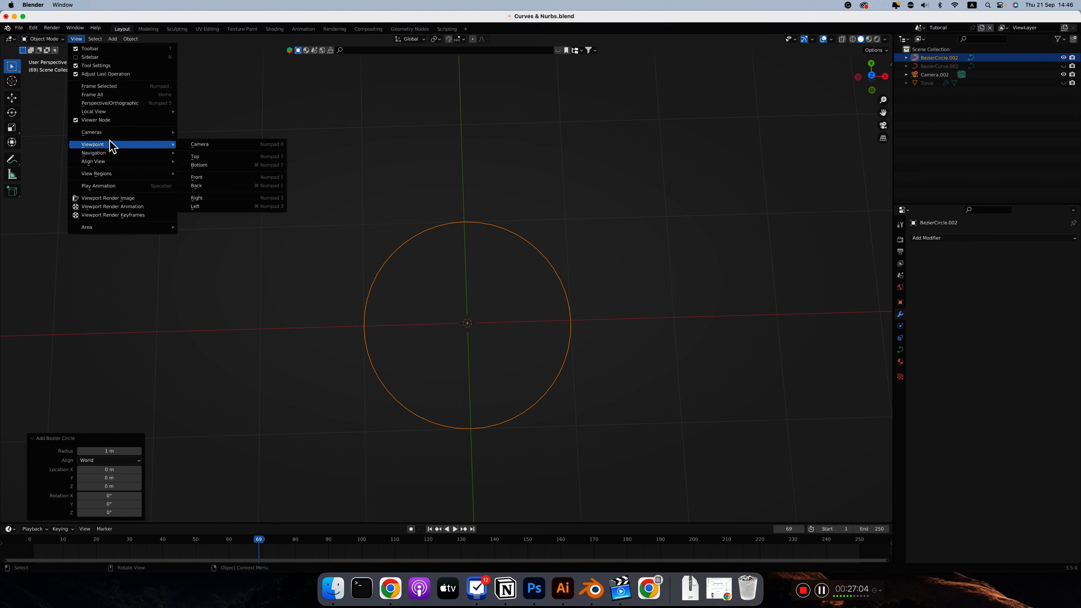
left_click(222, 157)
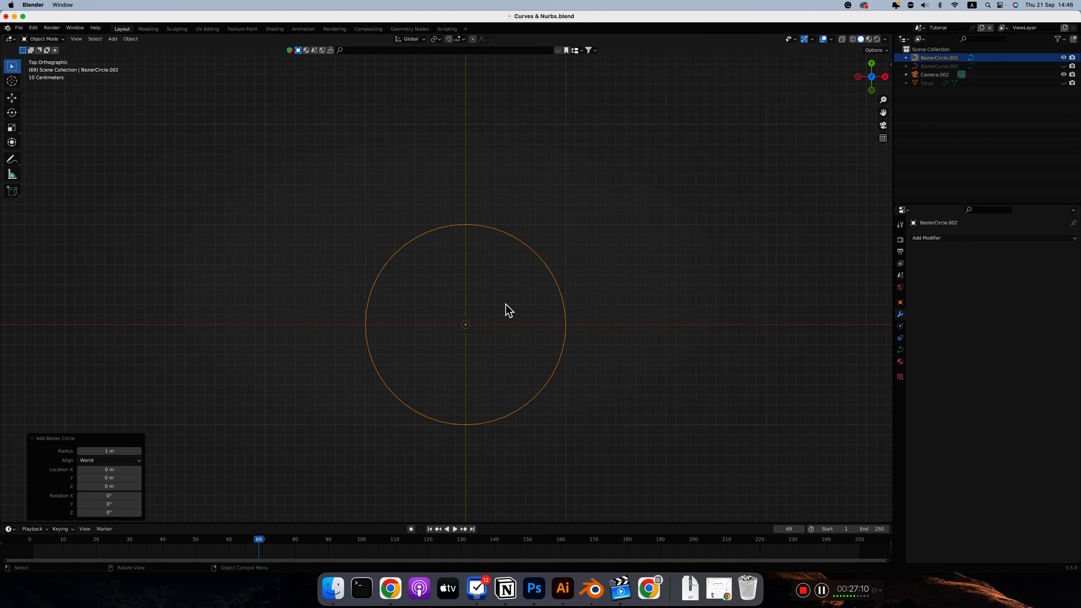
key("Tab")
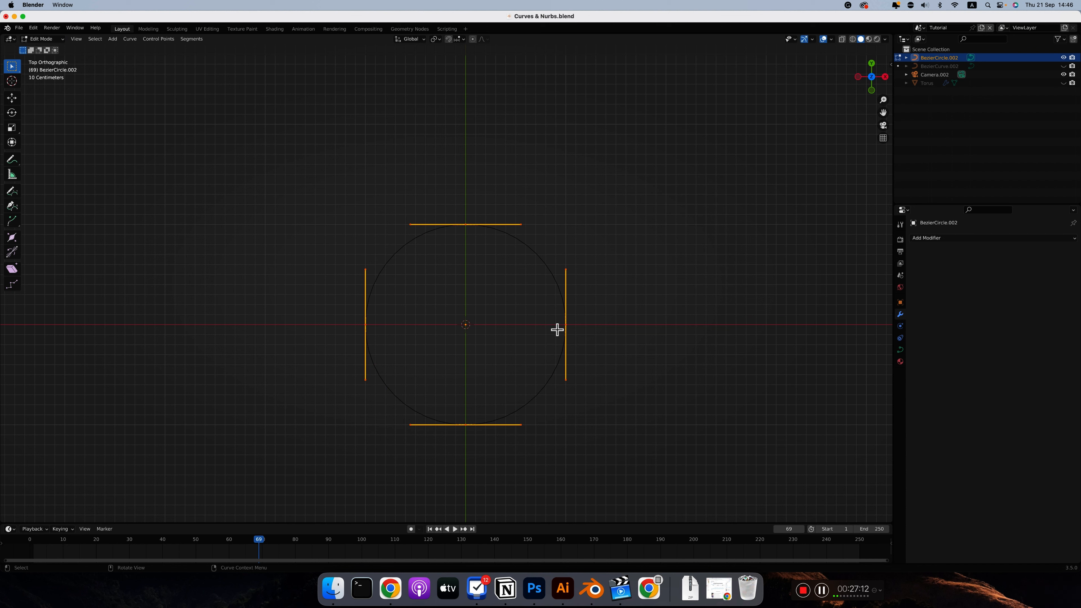
key("s")
key("x")
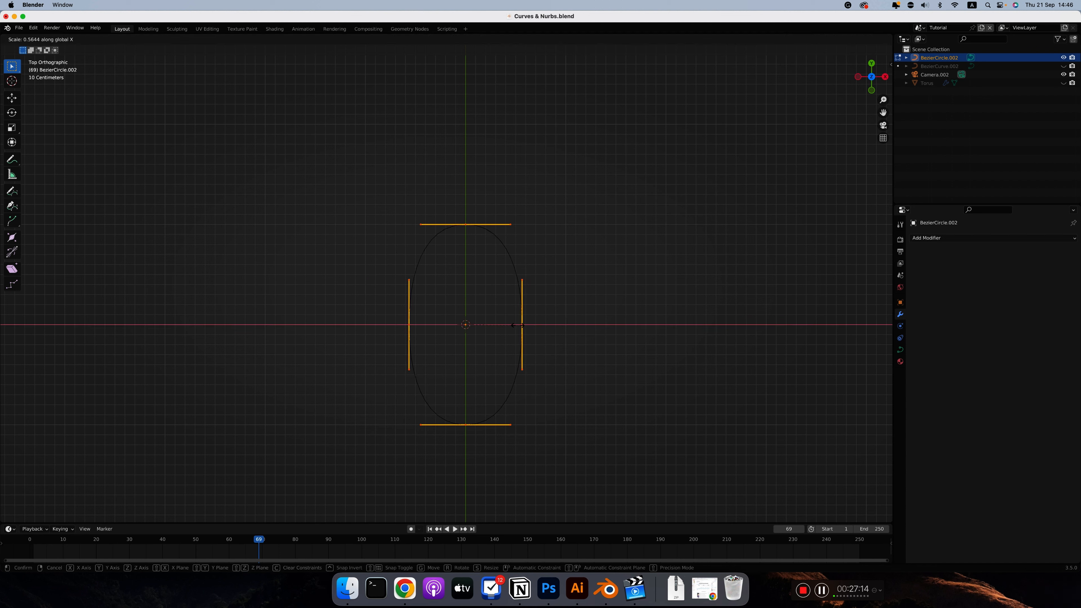
left_click(519, 330)
left_click(466, 425)
key("s")
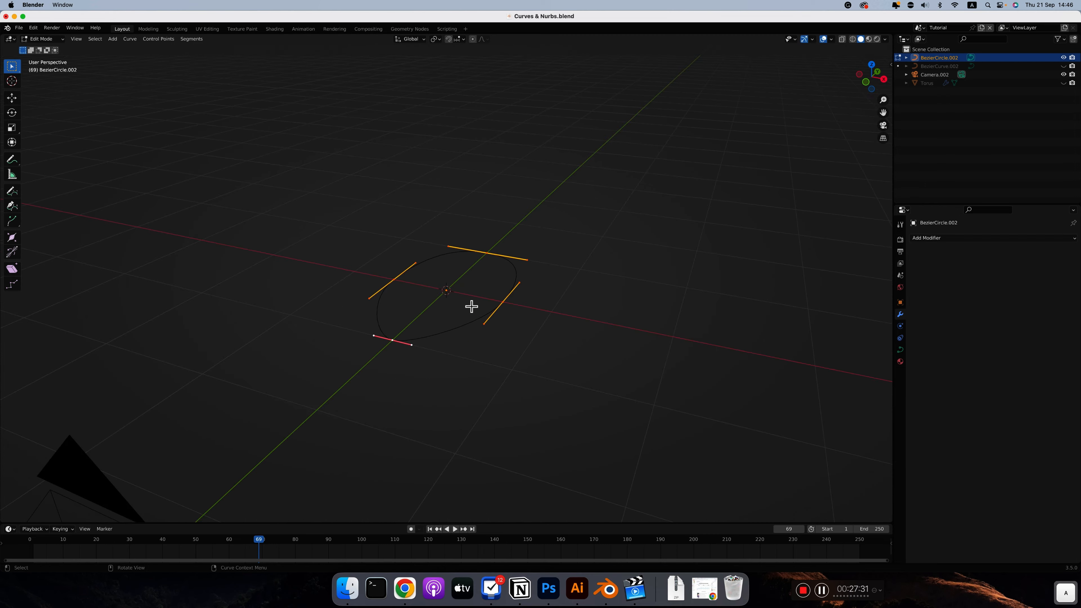
Rotate all of the curve's control points 90° about the global X axis to stand it upright, and scale the curve down.
scroll(471, 307, "left", 5)
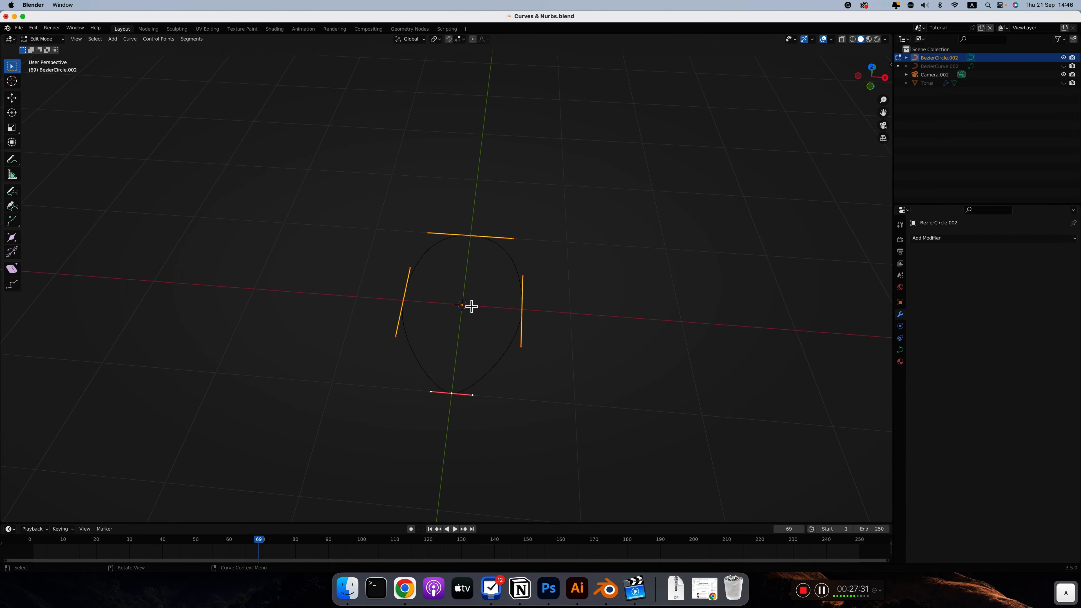
scroll(471, 306, "down", 2)
key("r")
key("x")
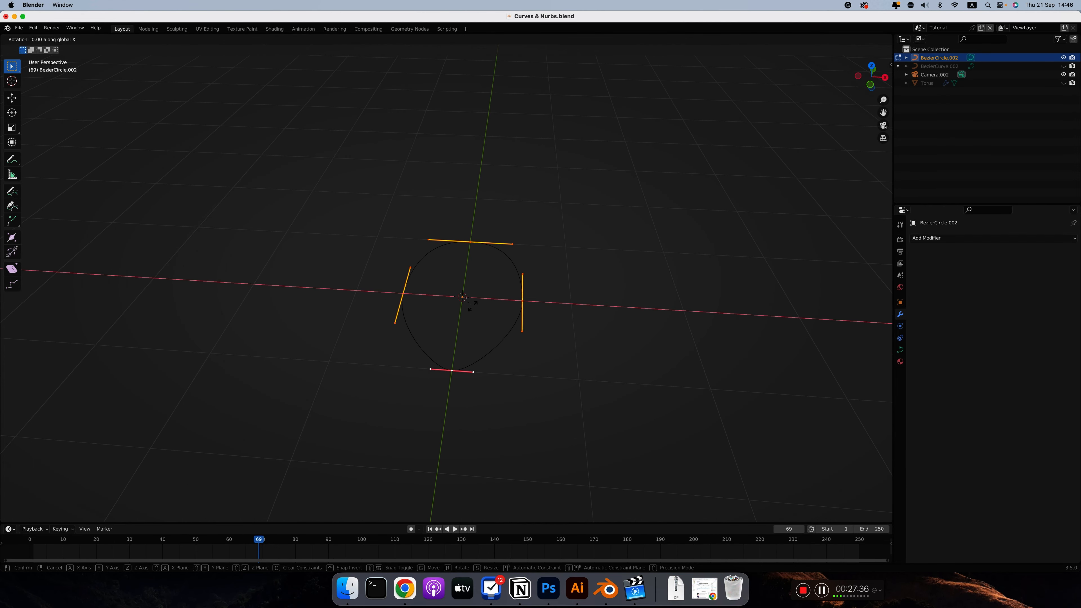
type("90")
key("Return")
scroll(476, 296, "down", 6)
scroll(476, 296, "left", 5)
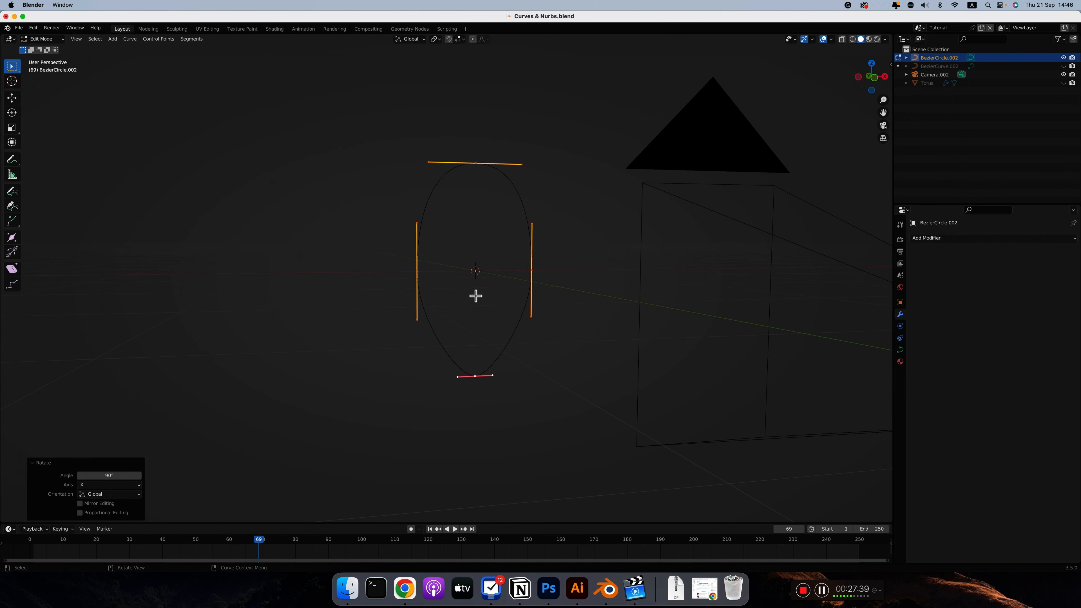
scroll(476, 296, "up", 5)
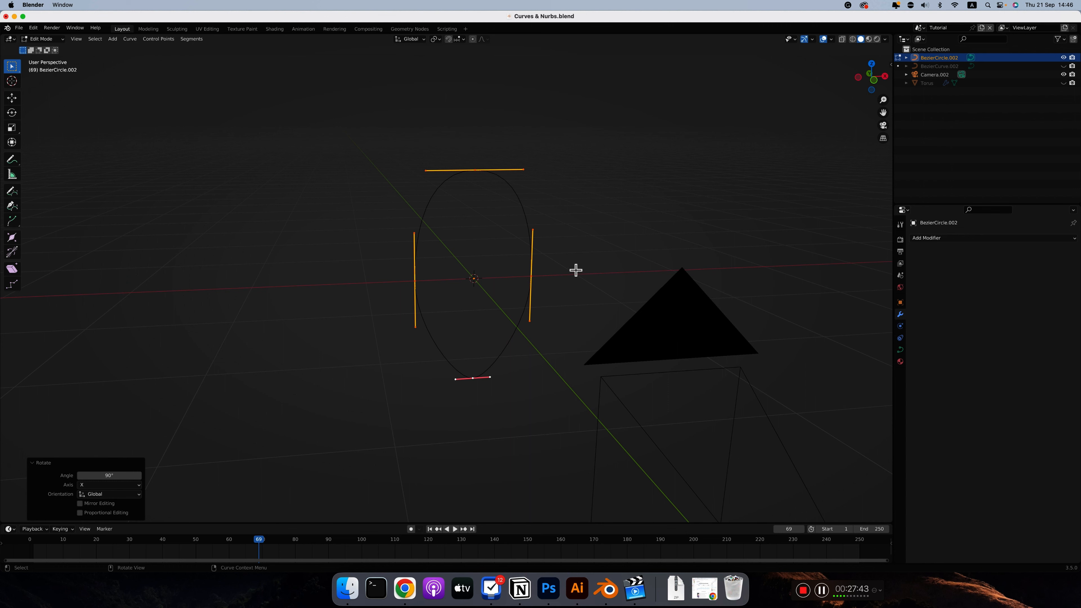
scroll(576, 256, "left", 4)
key("s")
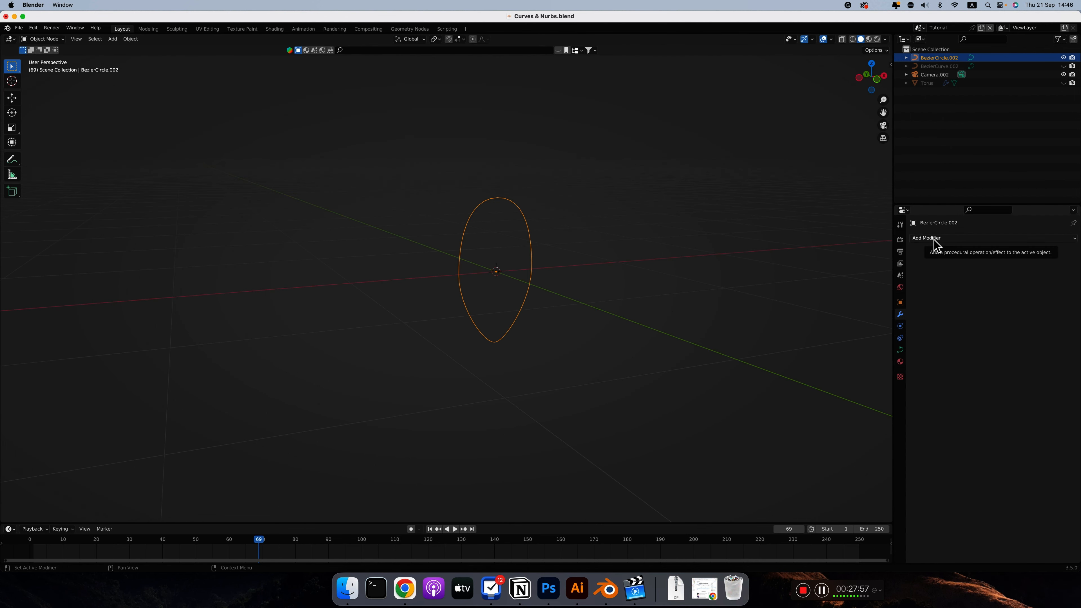
Add a Screw modifier to the upright Bezier circle to revolve it into a solid-looking surface.
left_click(935, 240)
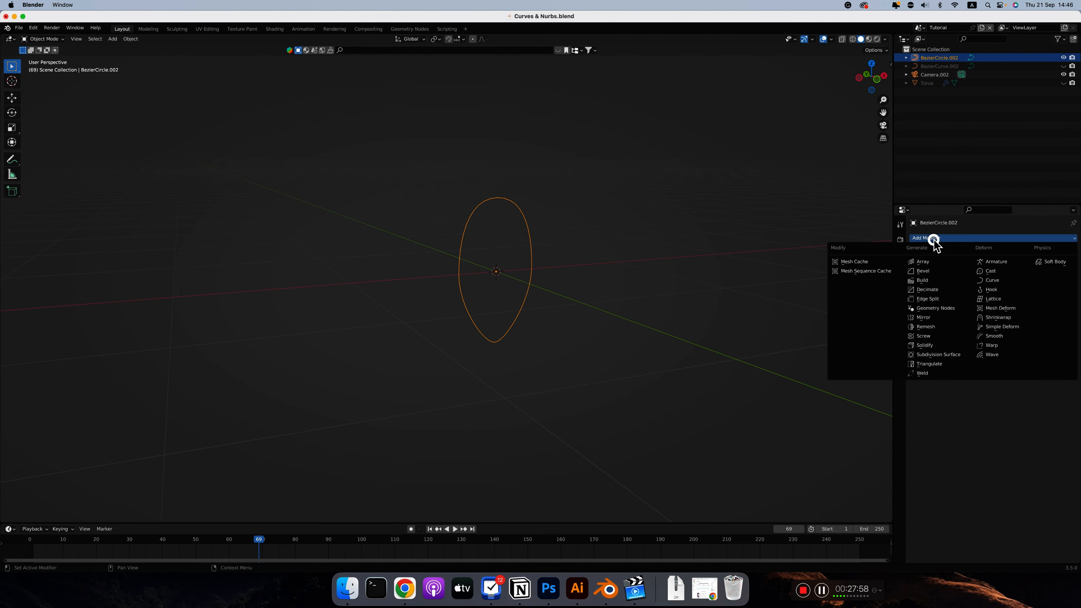
left_click(927, 336)
scroll(520, 234, "up", 10)
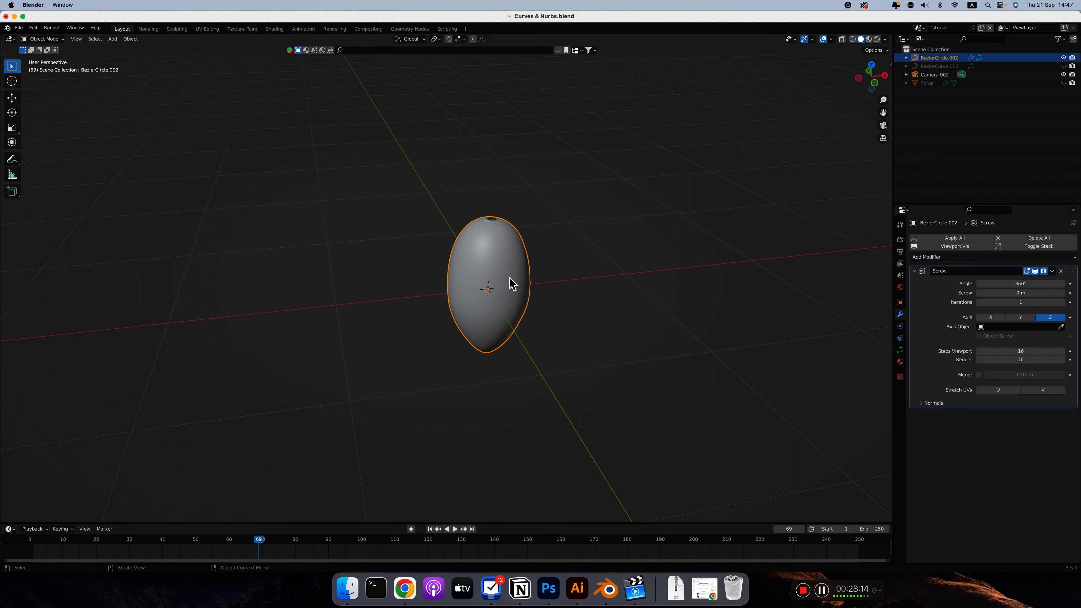
Try moving the revolved circle object about -0.33 m along global X and applying its location, and undo both changes.
key("g")
key("x")
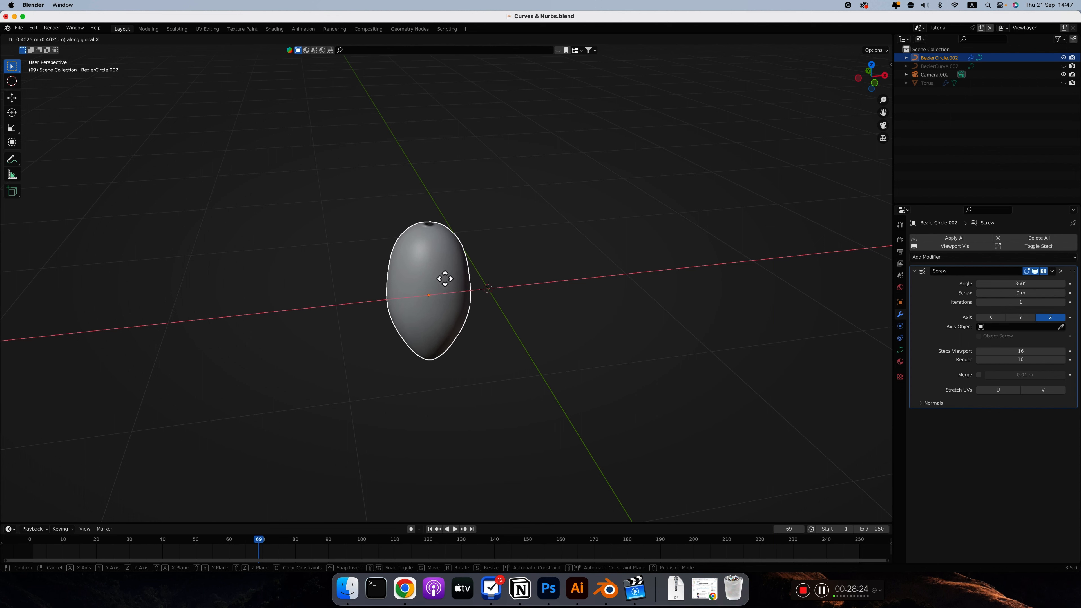
left_click(447, 278)
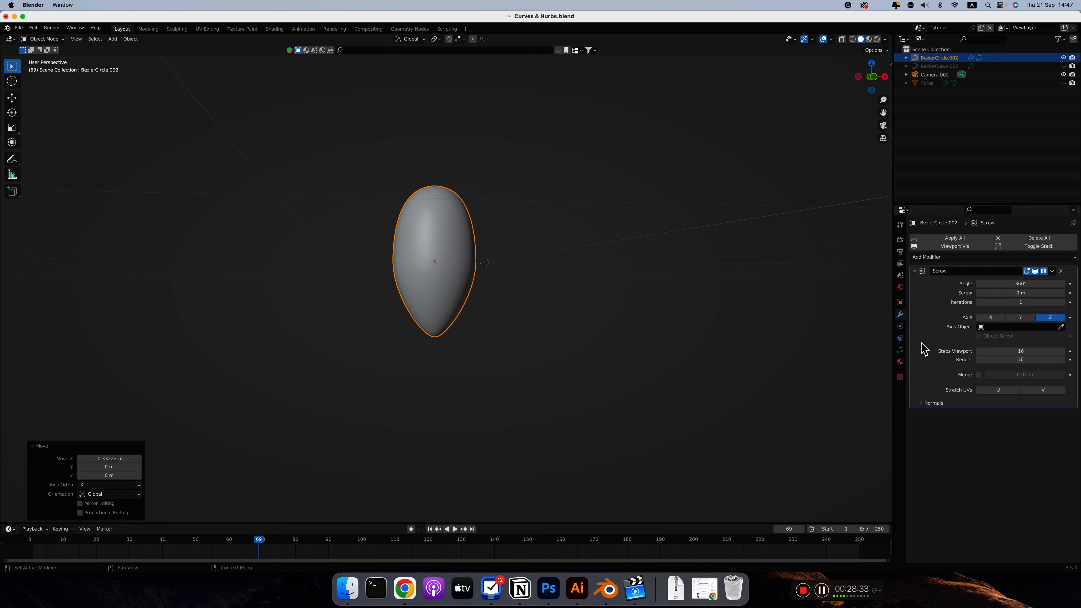
left_click(900, 303)
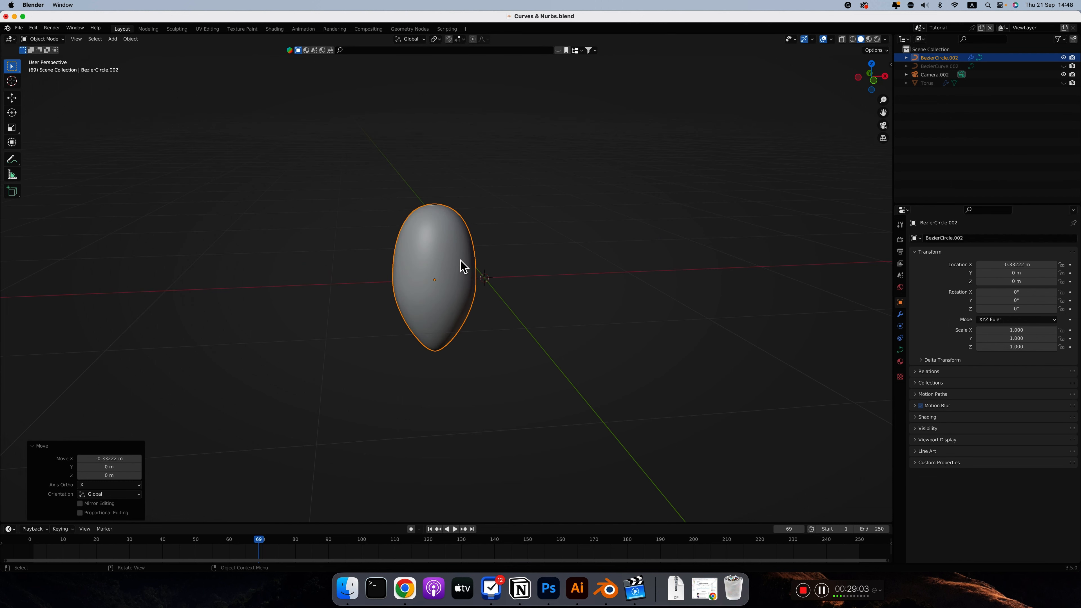
key("ctrl+a")
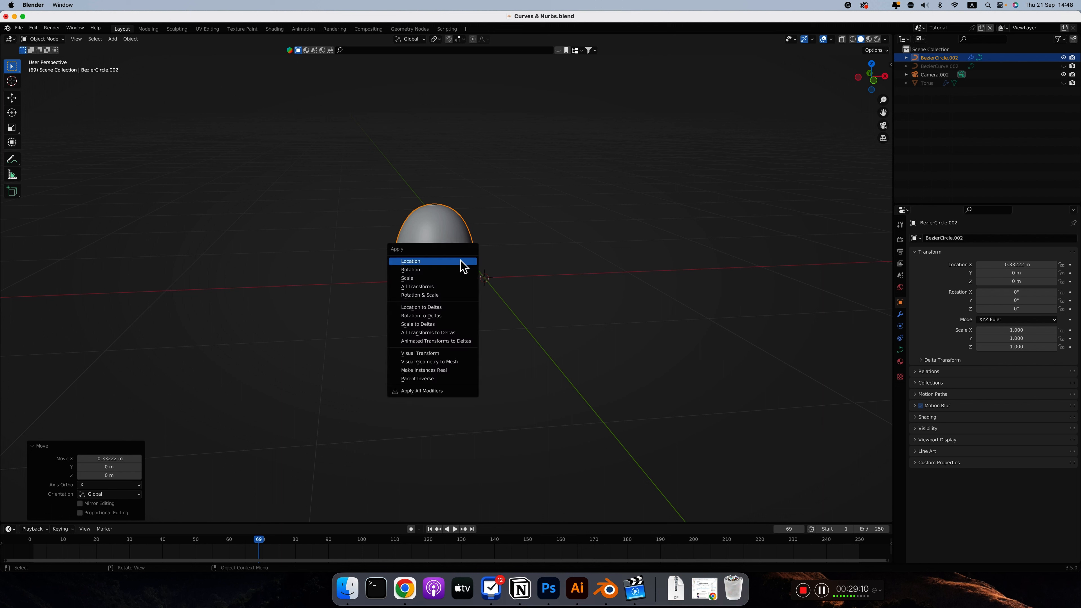
left_click(406, 262)
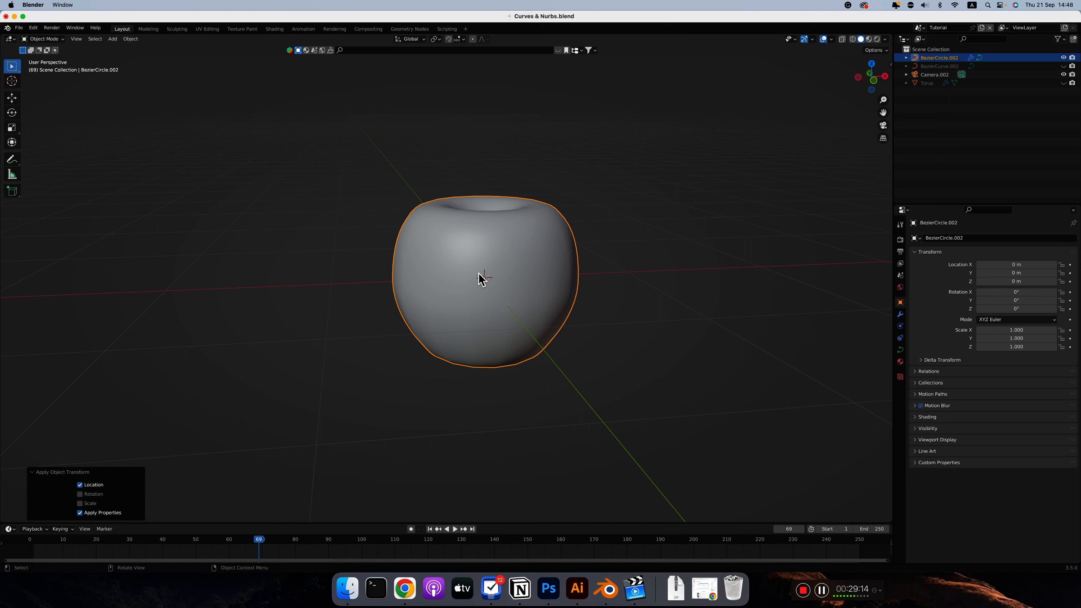
scroll(479, 273, "up", 10)
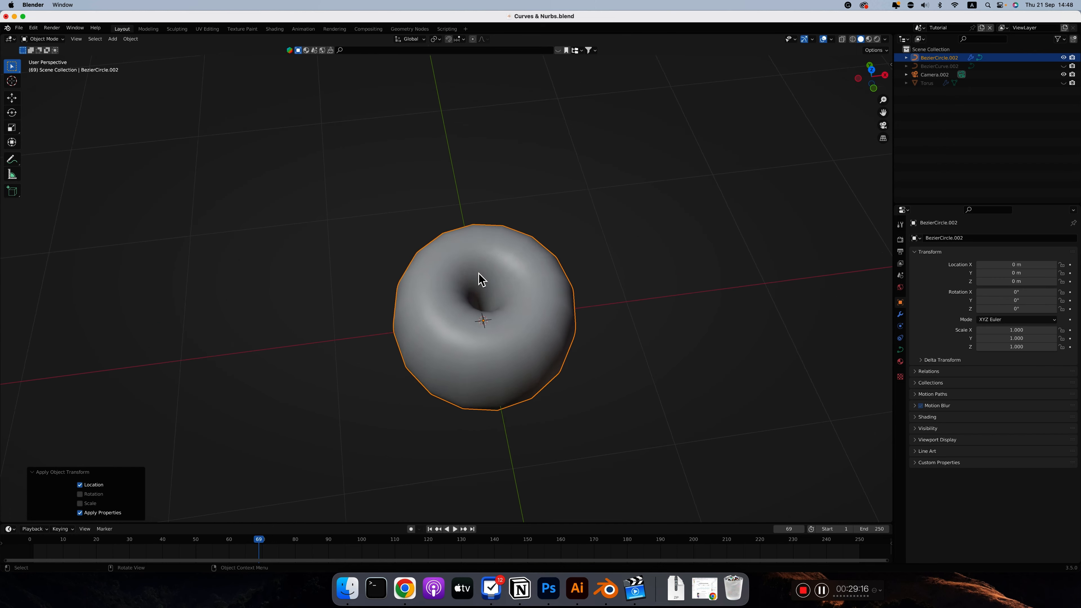
scroll(481, 279, "up", 2)
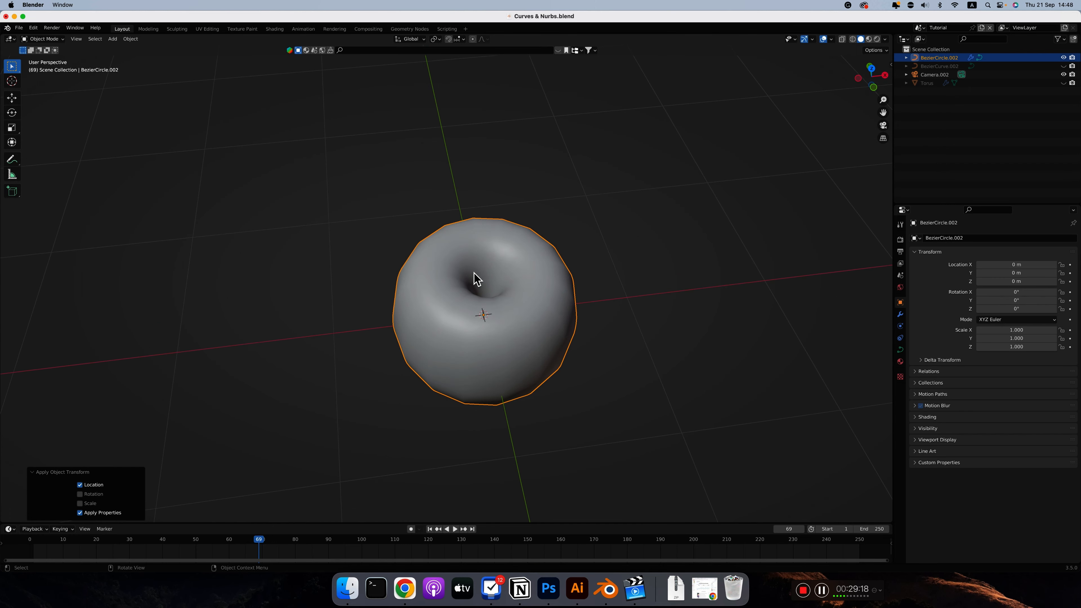
scroll(497, 305, "down", 3)
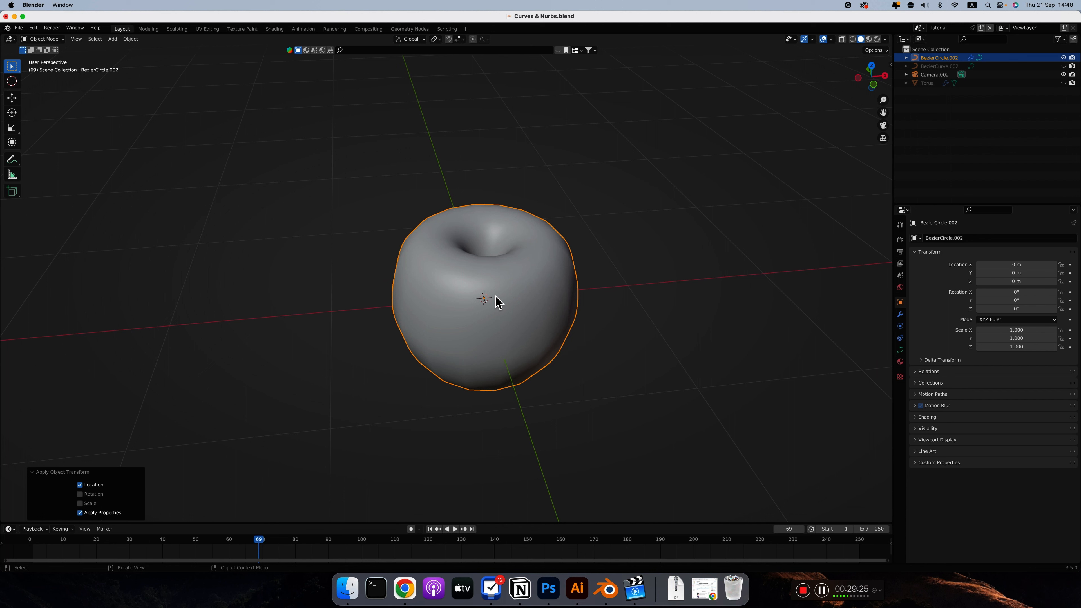
key("super+z")
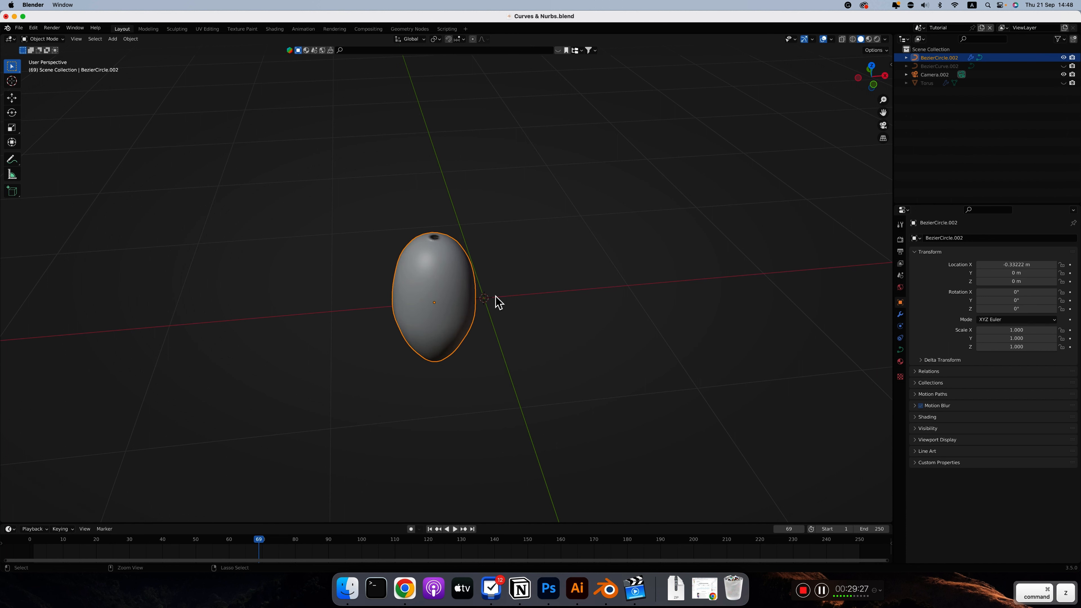
key("super+z")
Turn off the Screw modifier's Edit Mode display so only the bare curve shows while editing its control points.
key("Tab")
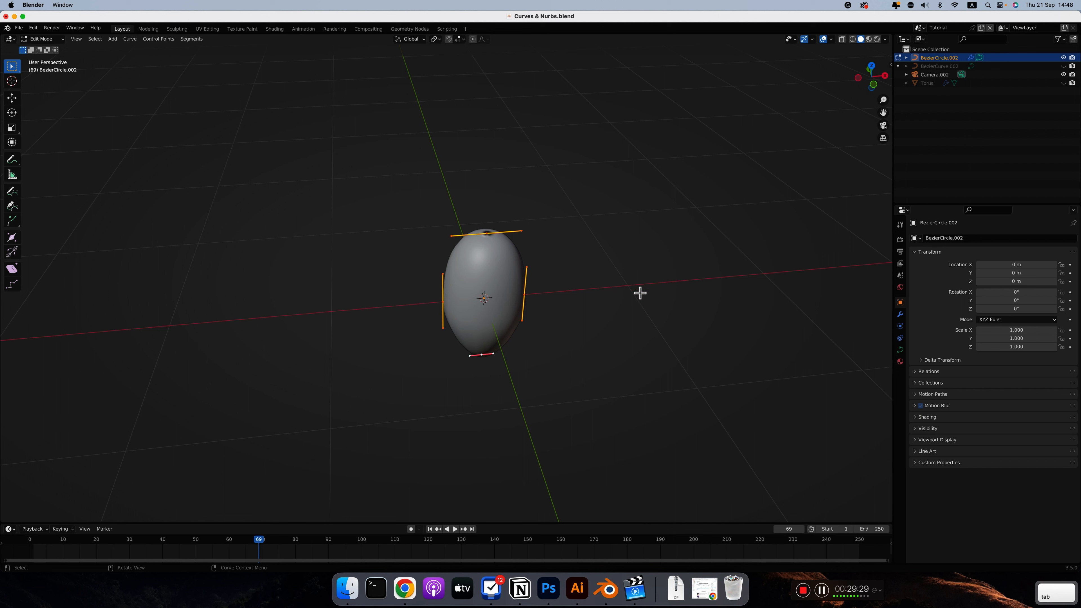
left_click(900, 315)
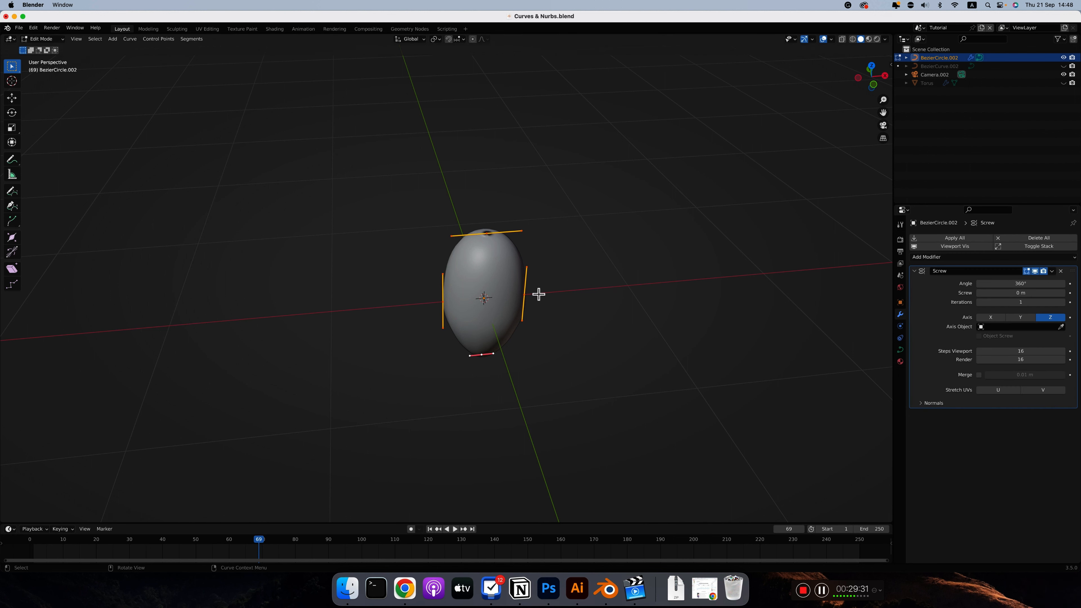
left_click(1027, 271)
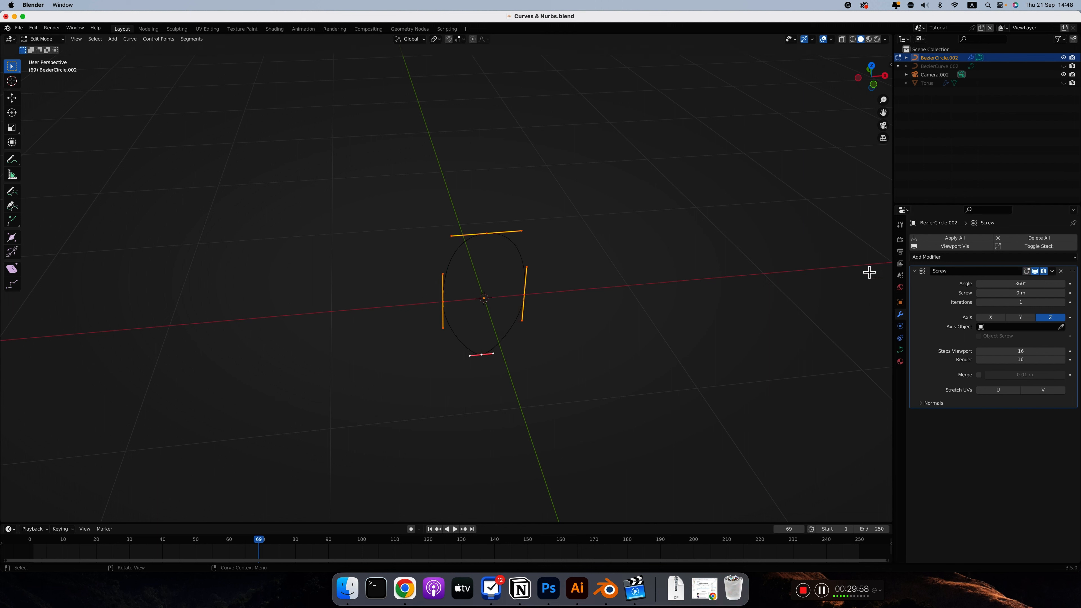
key("Tab")
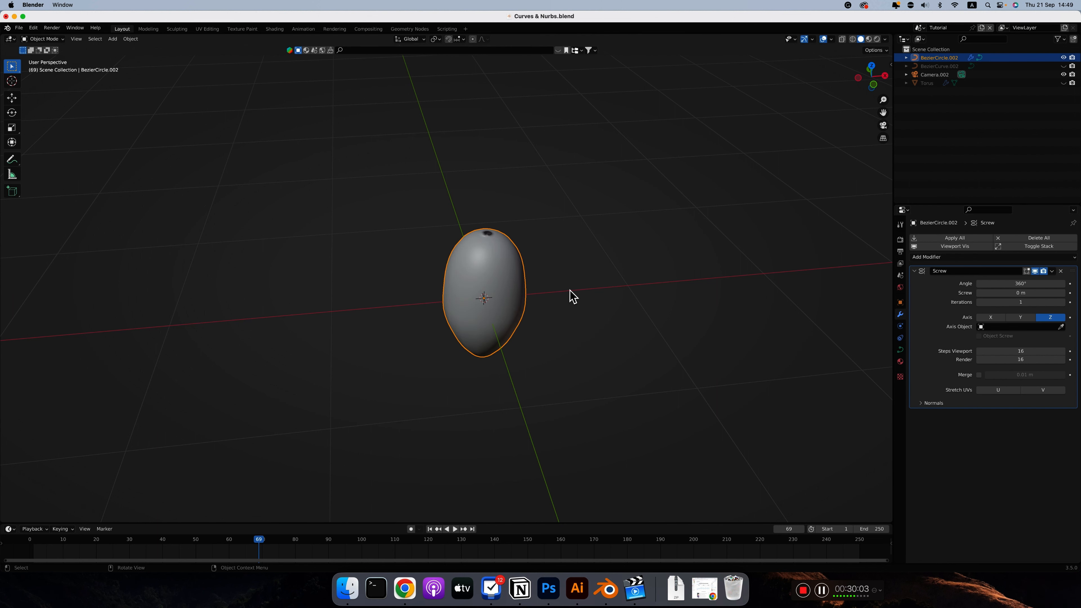
key("Tab")
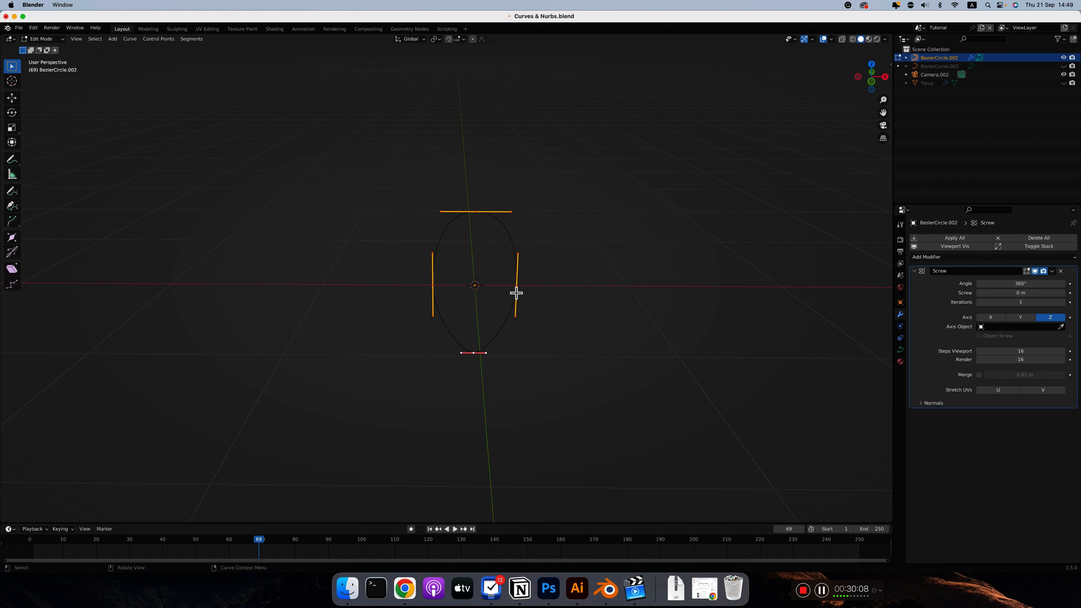
Move all the curve's control points about -0.28 m along global X and return to Object Mode to inspect the revolved shape.
key("g")
key("x")
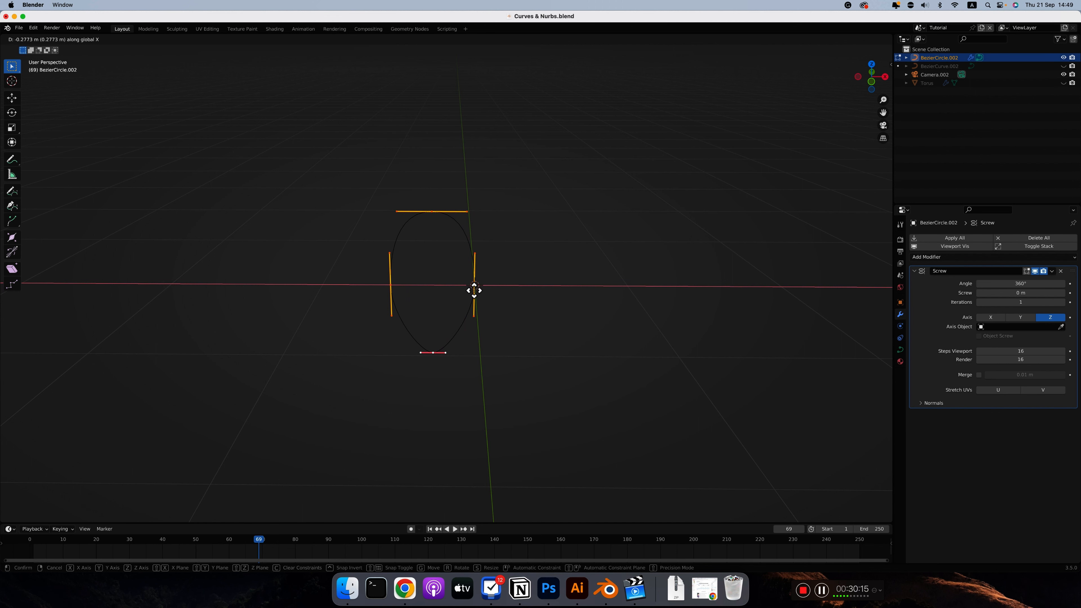
left_click(474, 291)
key("Tab")
scroll(503, 294, "up", 10)
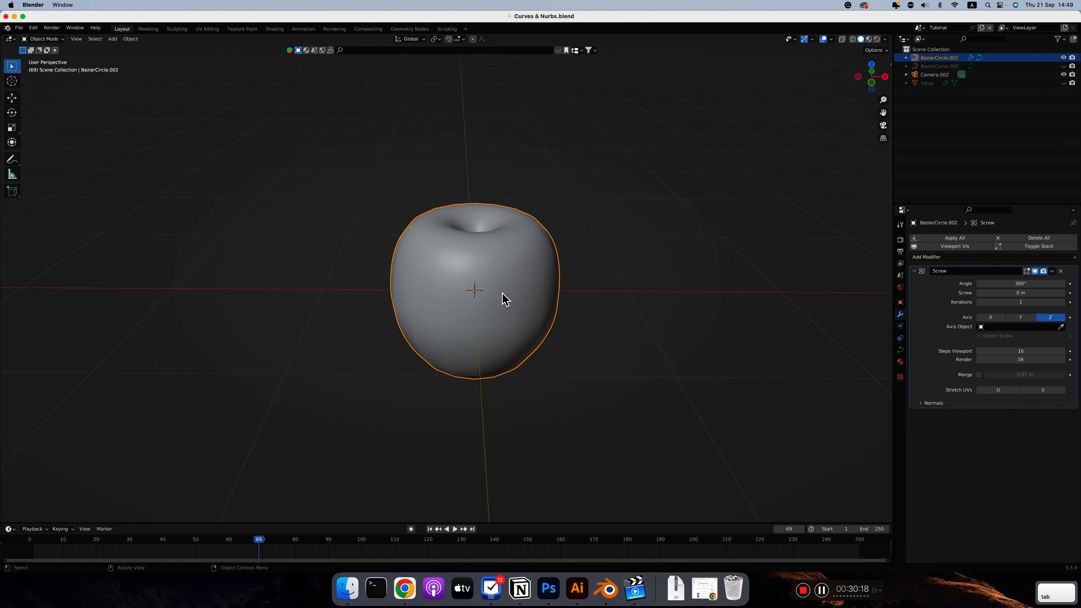
scroll(503, 293, "down", 10)
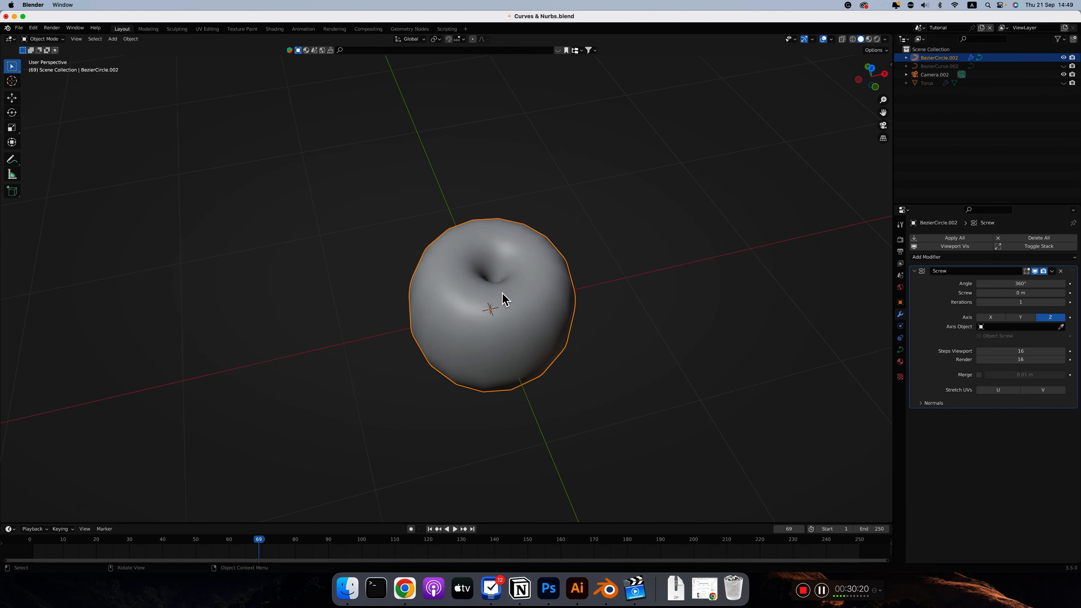
scroll(500, 279, "up", 10)
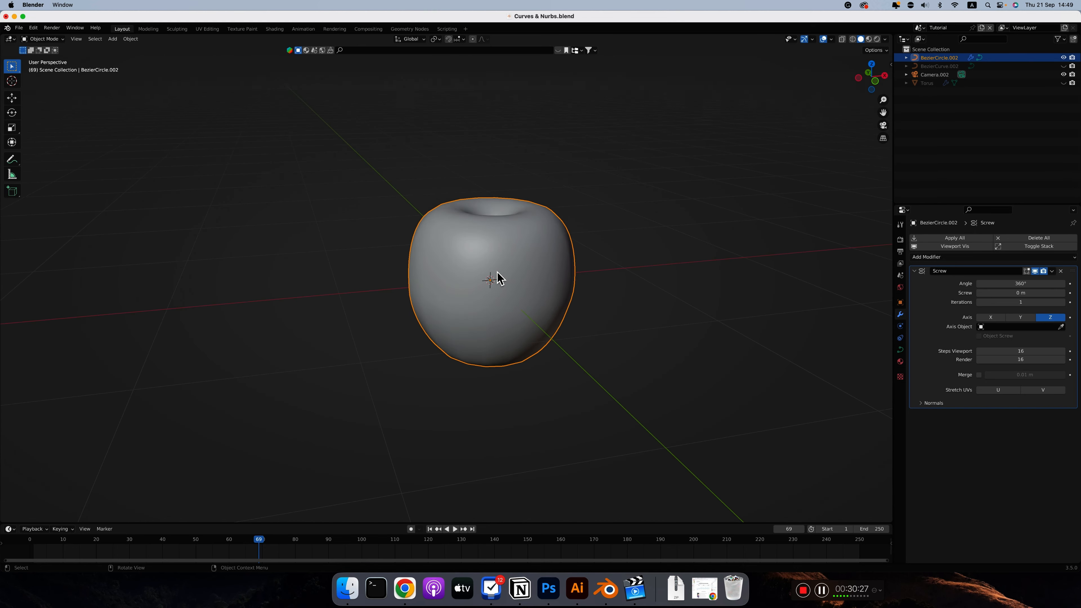
Move the control points another -0.22 m or so along global X, and turn the Screw modifier's Edit Mode display back on.
key("Tab")
key("g")
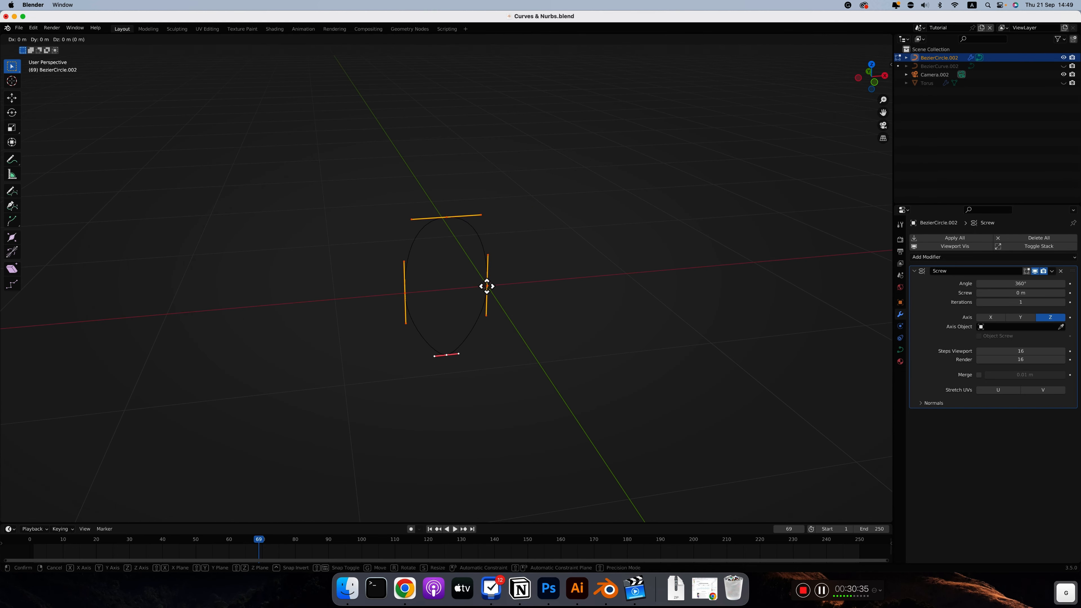
key("x")
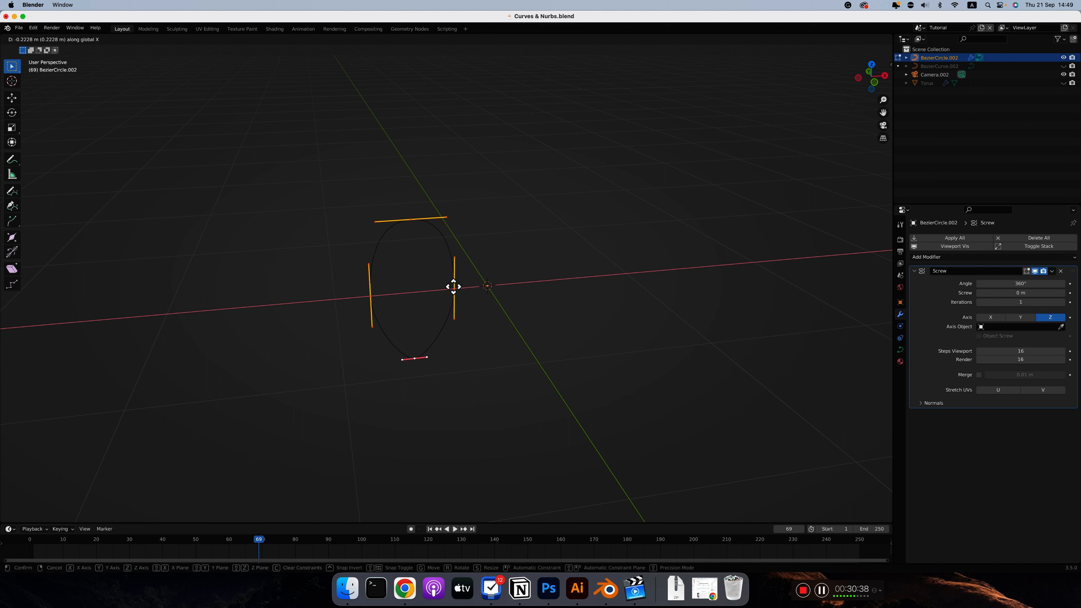
left_click(452, 288)
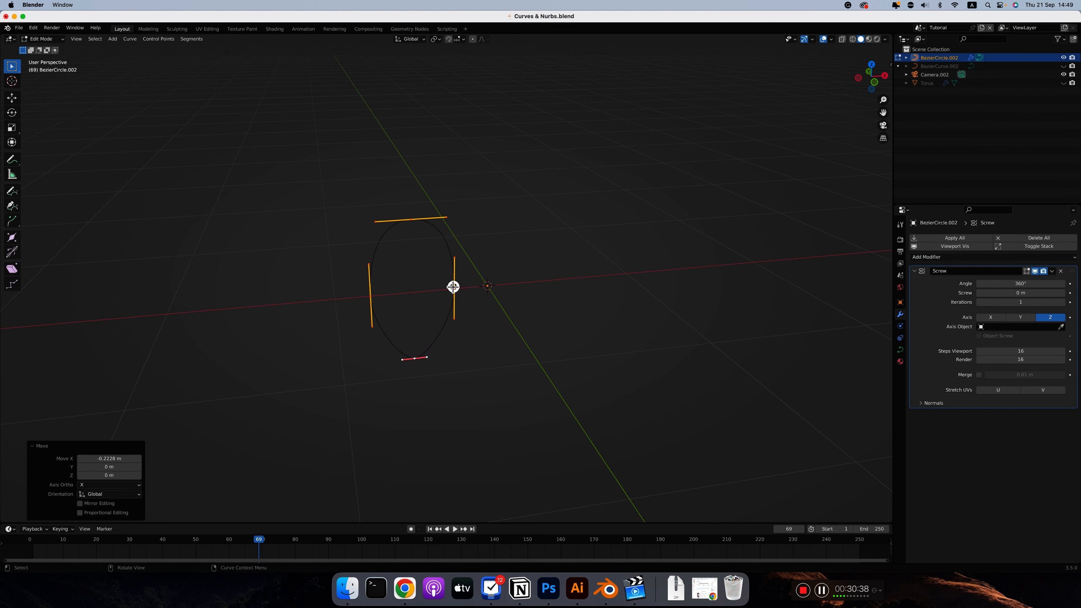
left_click(1027, 272)
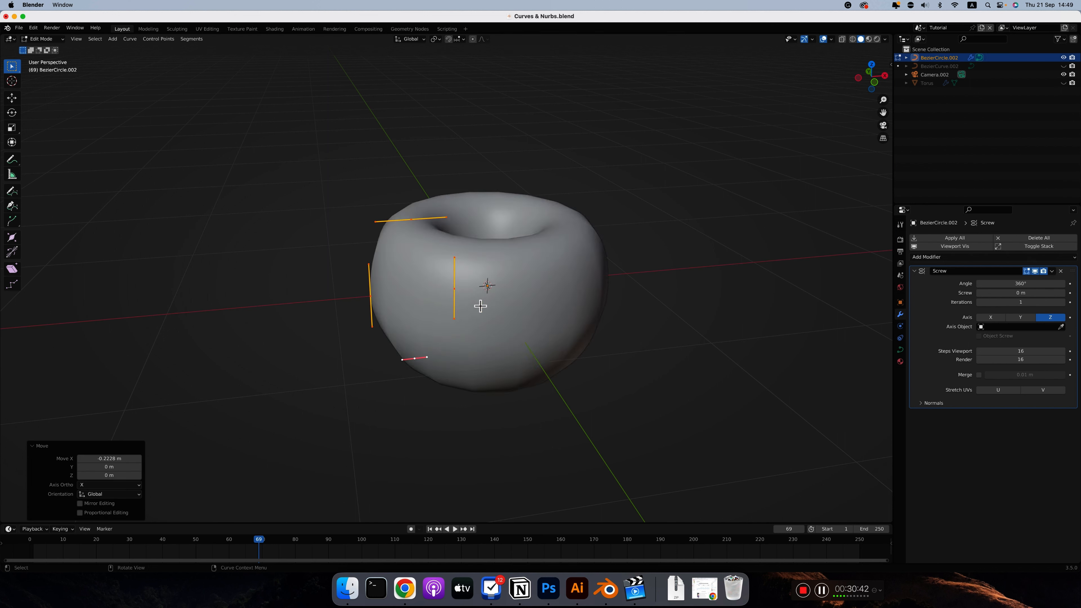
Try shifting the control points roughly another -0.4 m along global X to widen the hole in the revolved shape.
key("g")
key("x")
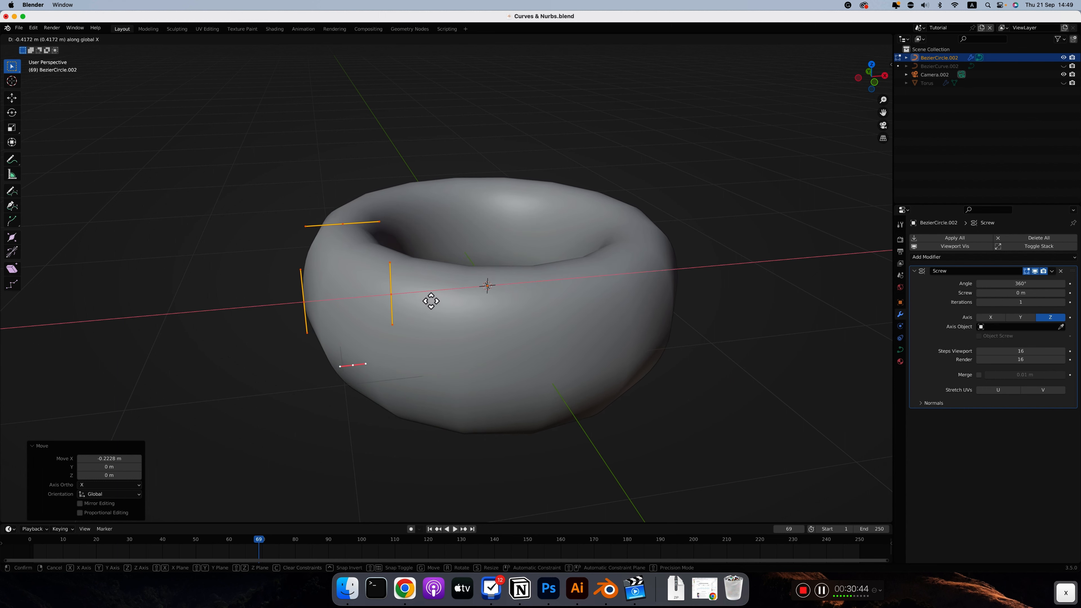
left_click(428, 300)
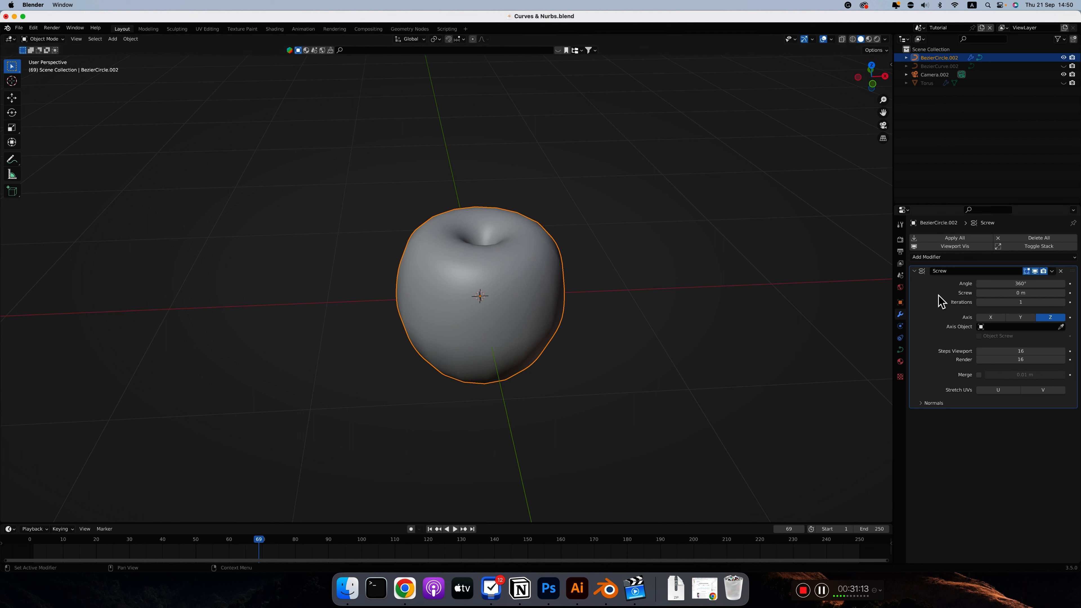
Set the Screw modifier's angle to 99° and its screw offset to 0.48 m.
left_click_drag(1025, 283, 471, 242)
left_click_drag(471, 242, 473, 242)
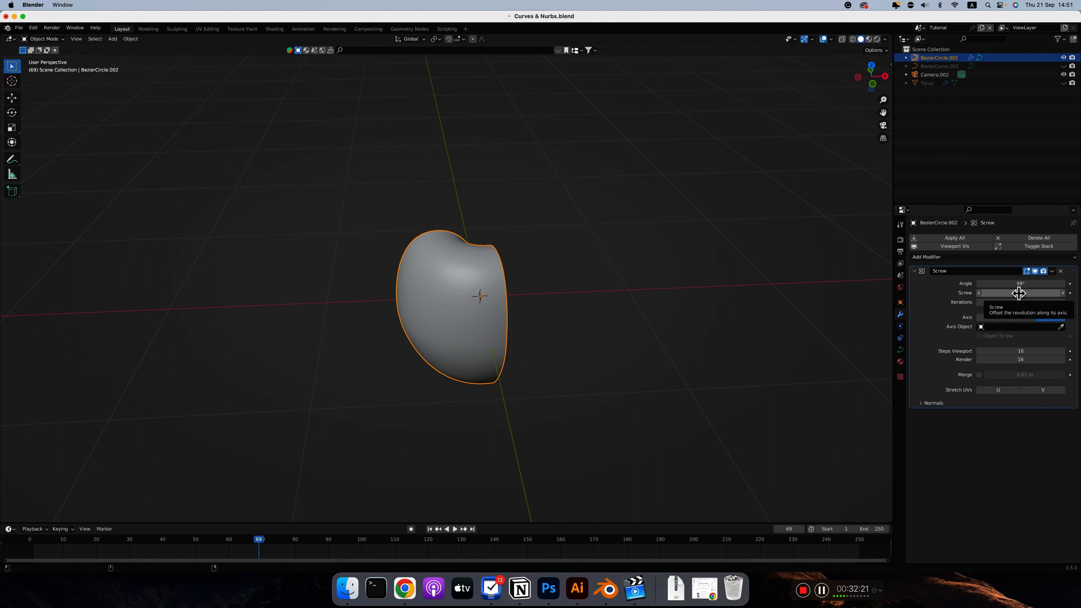
left_click_drag(1018, 293, 1032, 293)
middle_click_drag(732, 292, 664, 290)
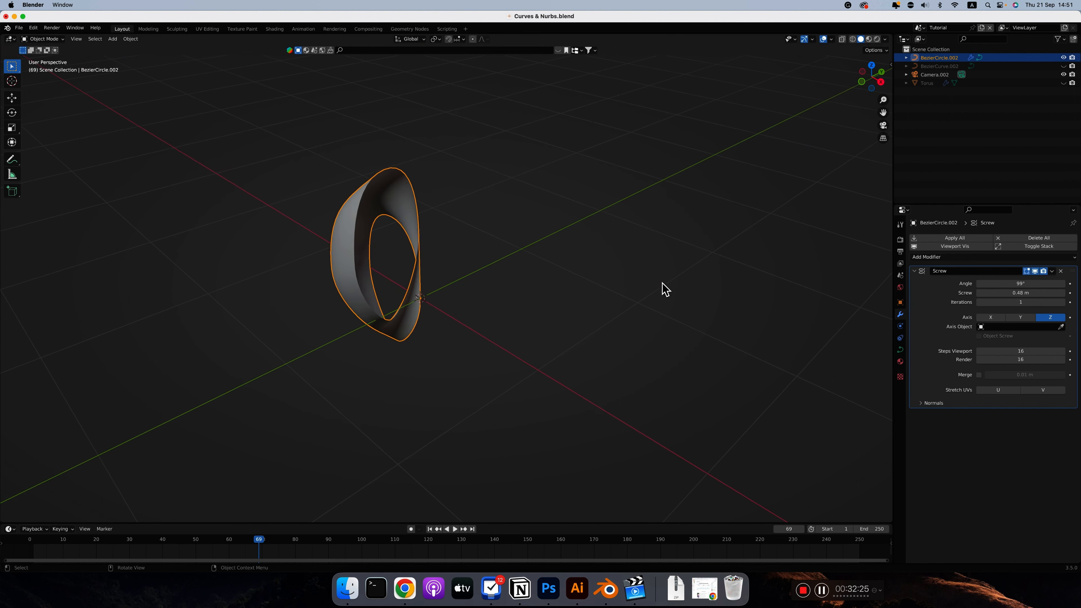
Set the Screw modifier's angle to 215° and its iterations to 4 to build a stacked spiral.
mouse_move(1012, 284)
left_mouse_down()
mouse_move(1079, 276)
mouse_move(1001, 278)
left_mouse_up()
middle_click_drag(621, 281, 488, 164)
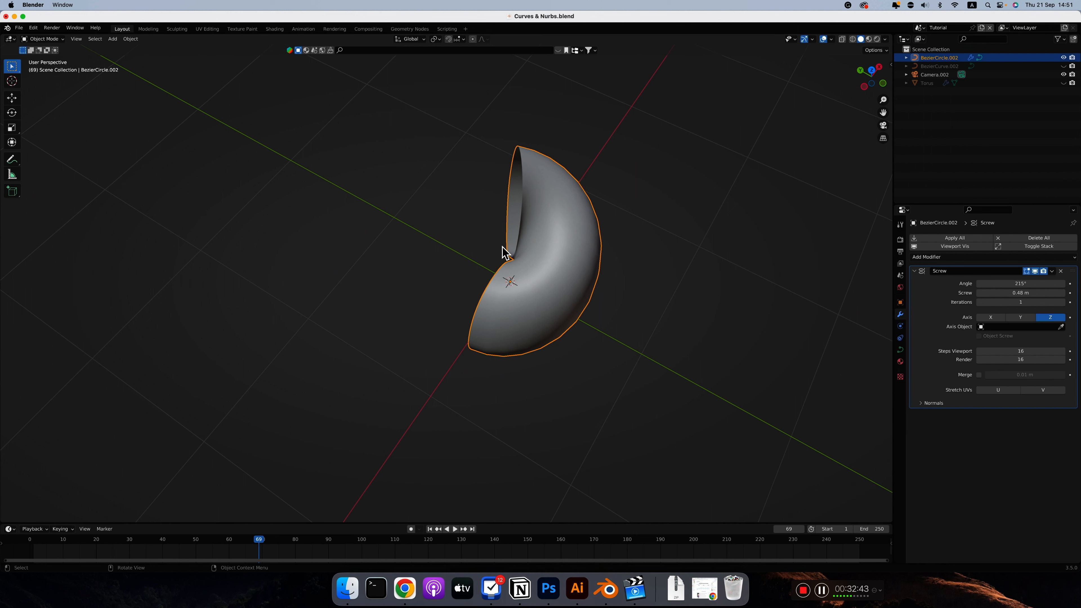
left_click_drag(1026, 302, 1014, 303)
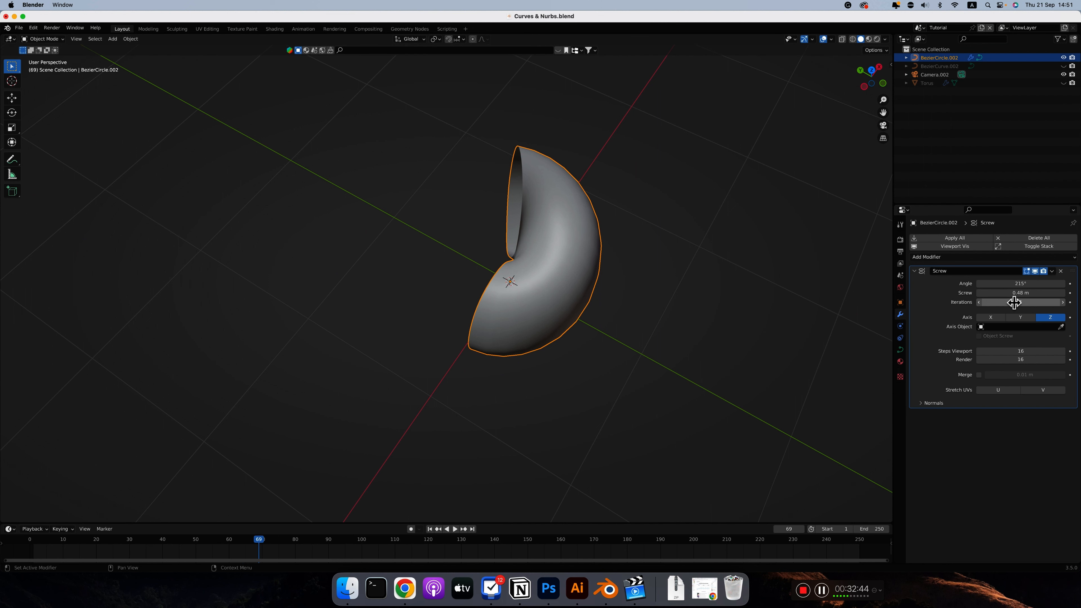
left_click(1063, 303)
left_click(1064, 303)
left_click(1064, 303)
scroll(607, 266, "down", 3, "ctrl")
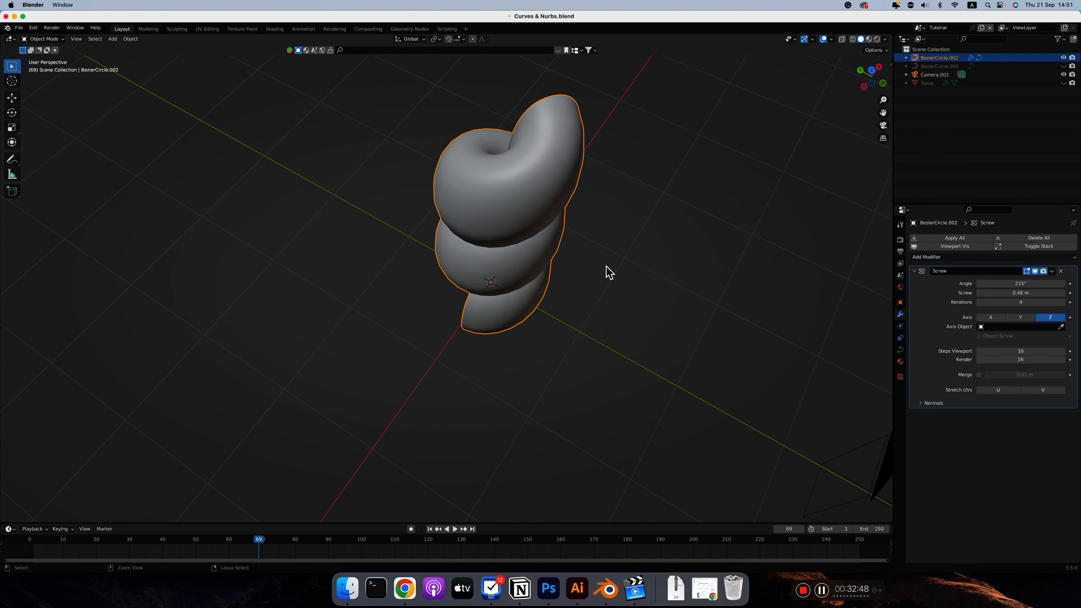
scroll(606, 267, "down", 4, "ctrl")
scroll(606, 270, "down", 8)
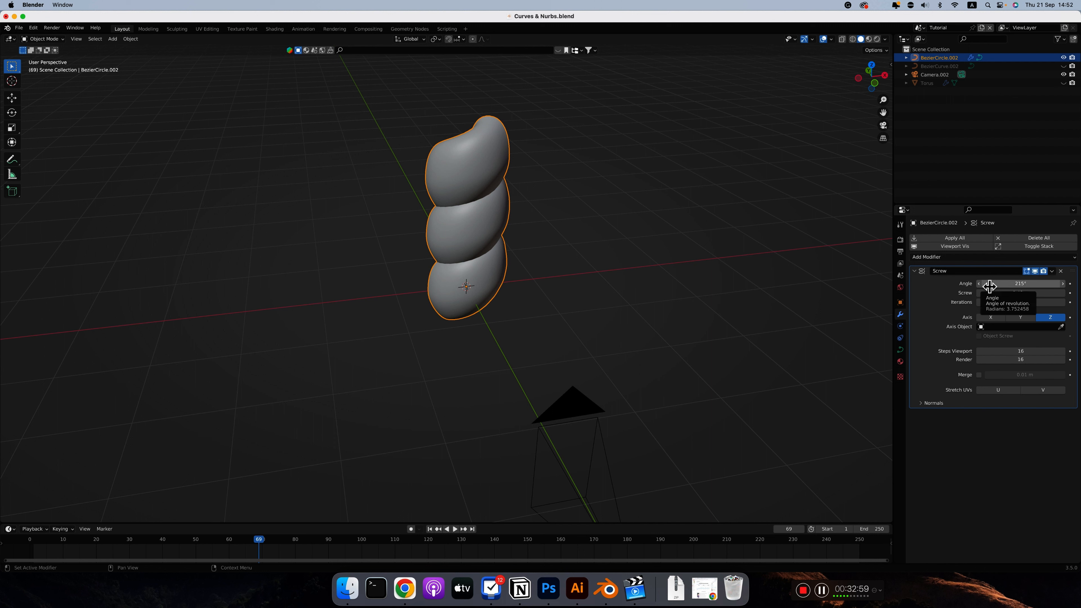
Try X and Y as the Screw modifier's axis, and set it back to Z.
left_click(993, 319)
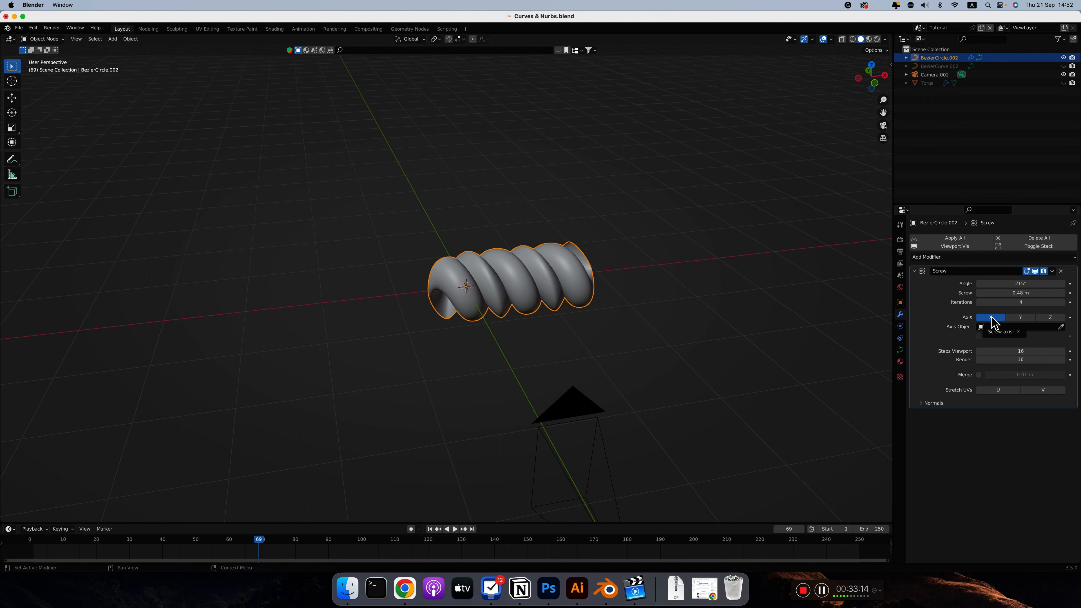
left_click(1021, 320)
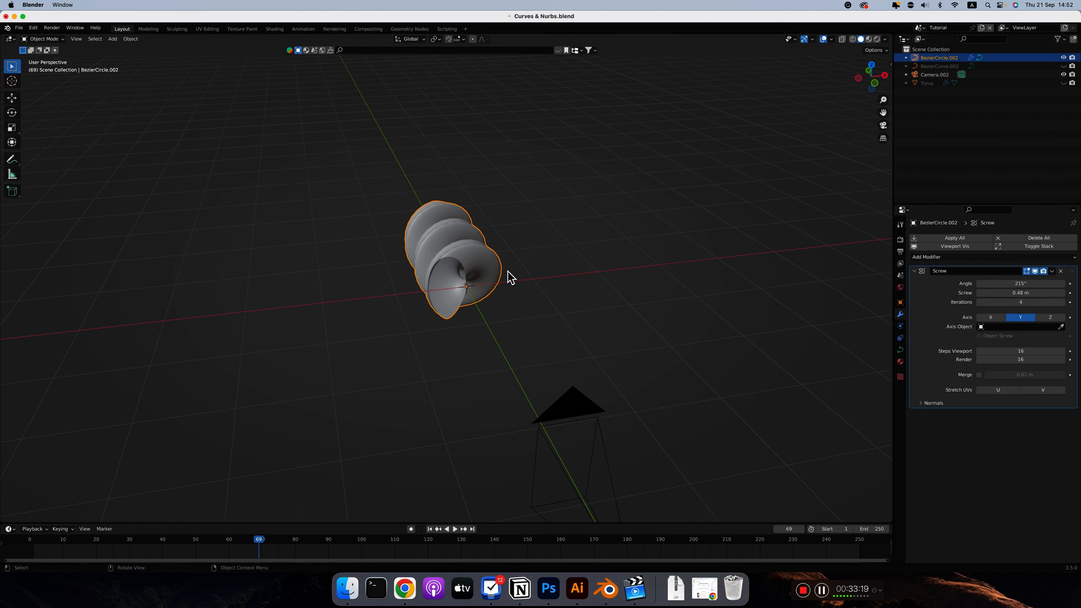
scroll(508, 271, "left", 5)
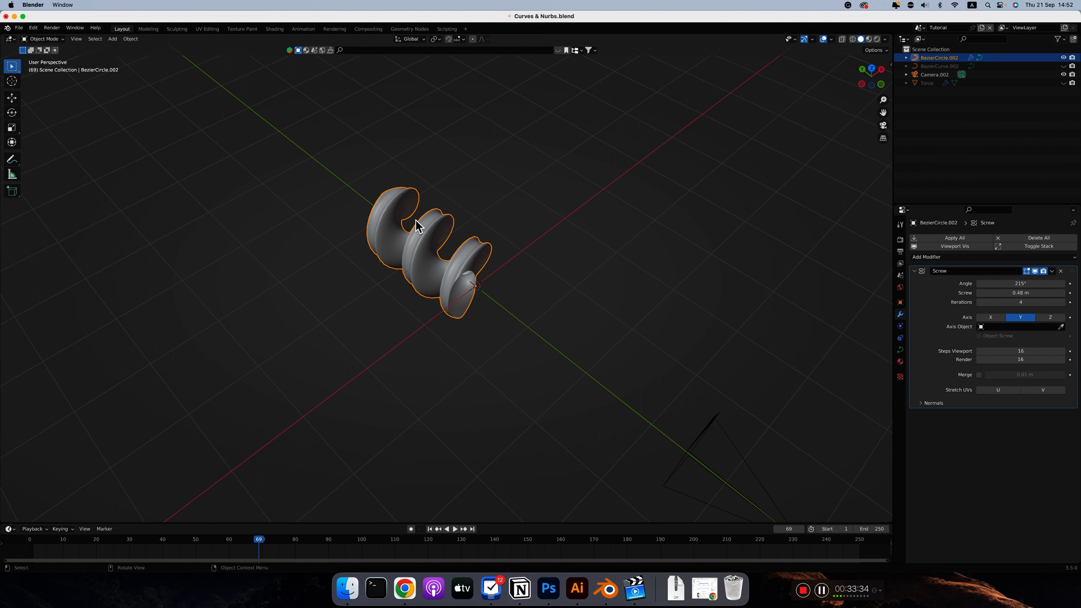
left_click(991, 318)
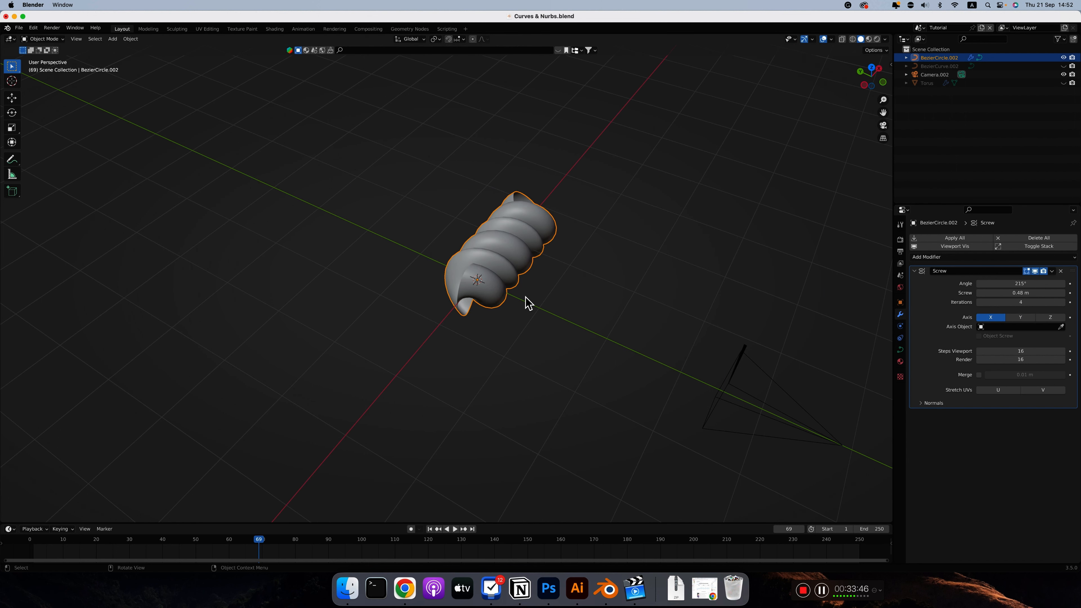
left_click(1052, 317)
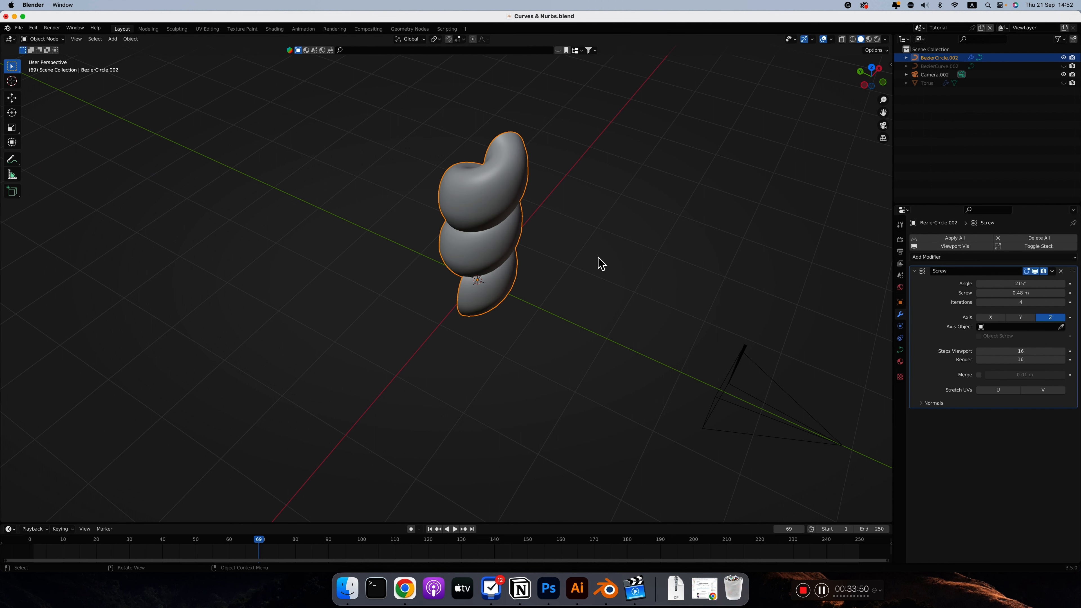
Add a Plain Axes empty at the world origin beside the screwed circle.
scroll(531, 247, "left", 10)
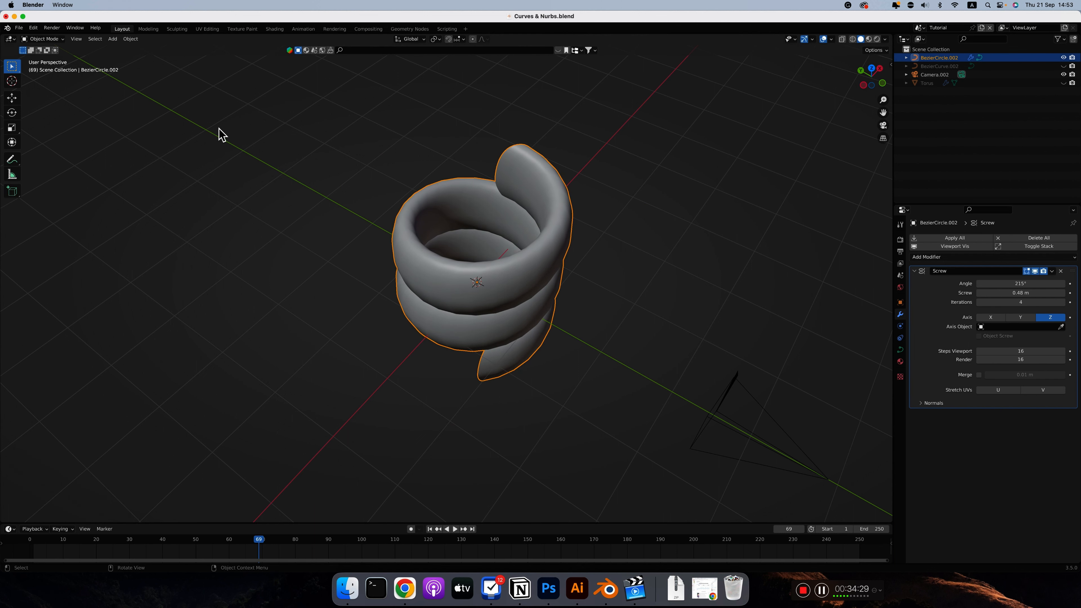
left_click(113, 39)
mouse_move(137, 133)
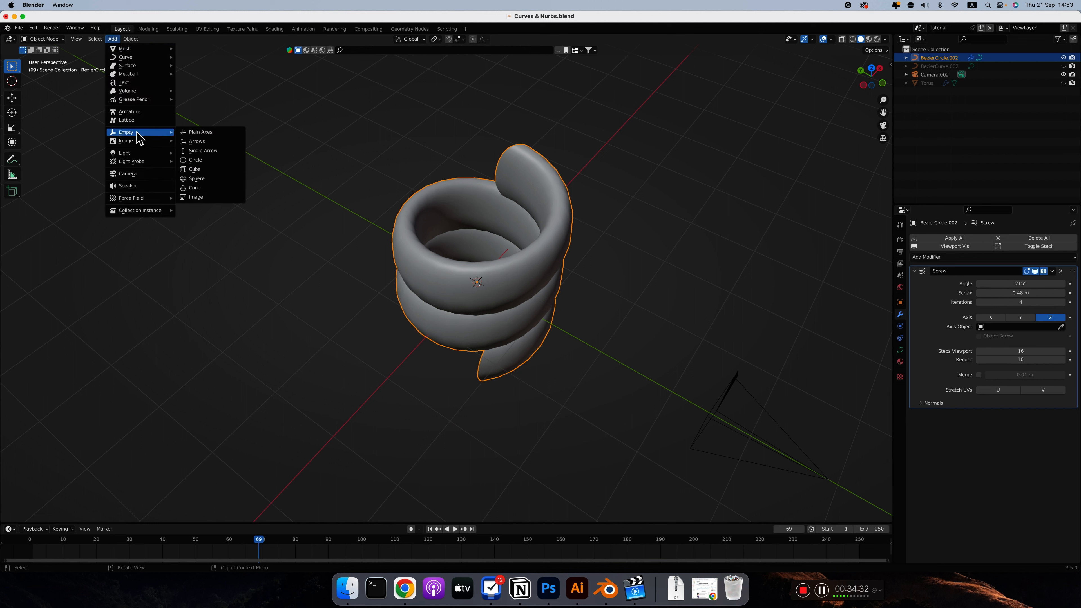
left_click(197, 133)
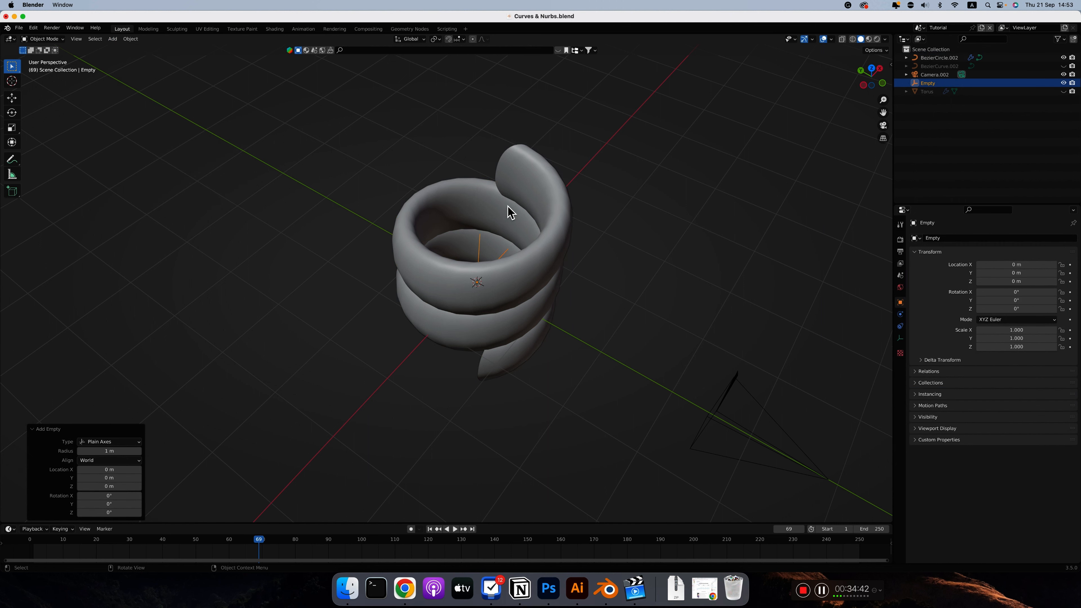
Assign the empty as the axis object of the Bezier circle's Screw modifier.
scroll(509, 208, "right", 5)
left_click(528, 284)
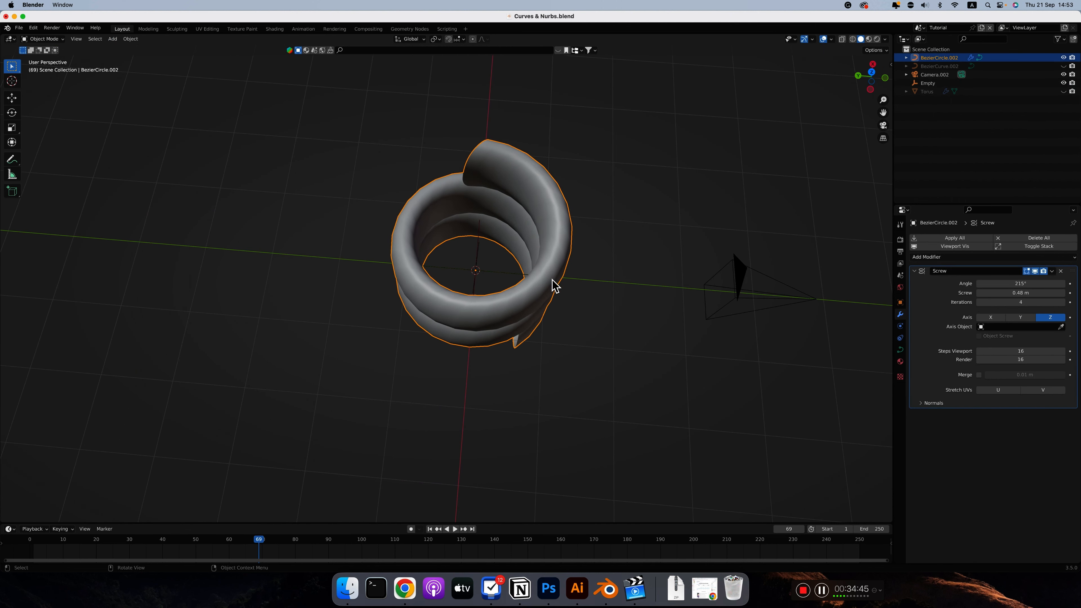
left_click(1045, 327)
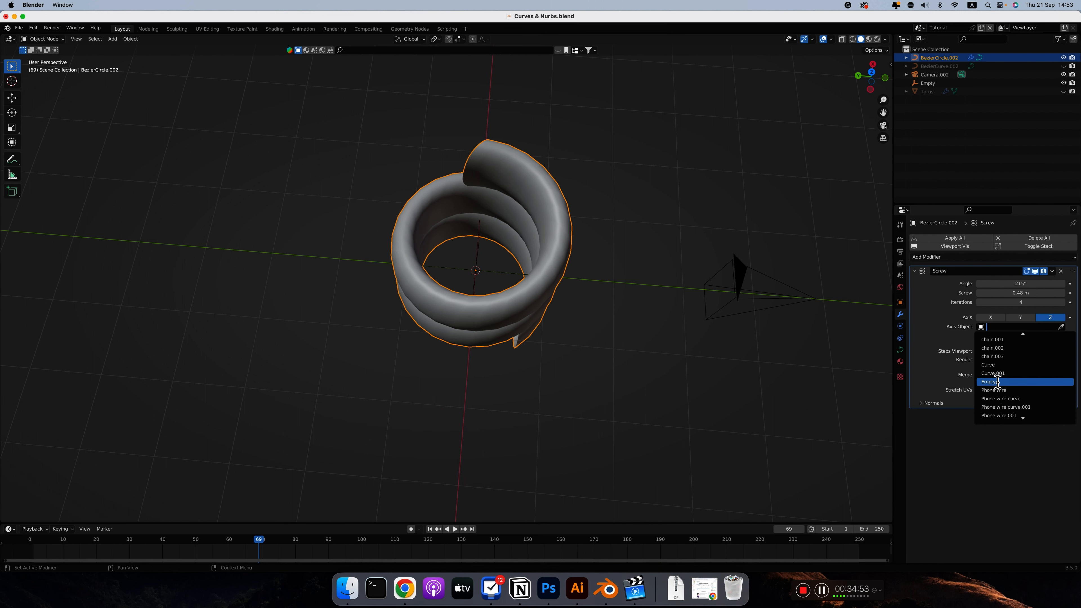
left_click(991, 382)
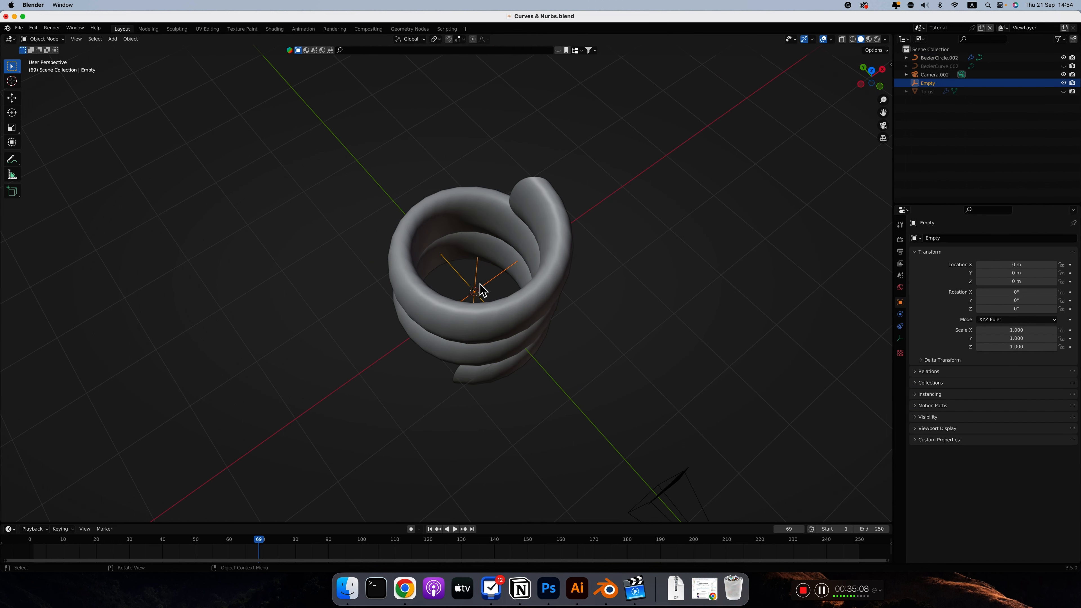
Move the empty about -0.77 m in X, -0.50 m in Y and -0.44 m in Z, and reselect the Bezier circle.
key("g")
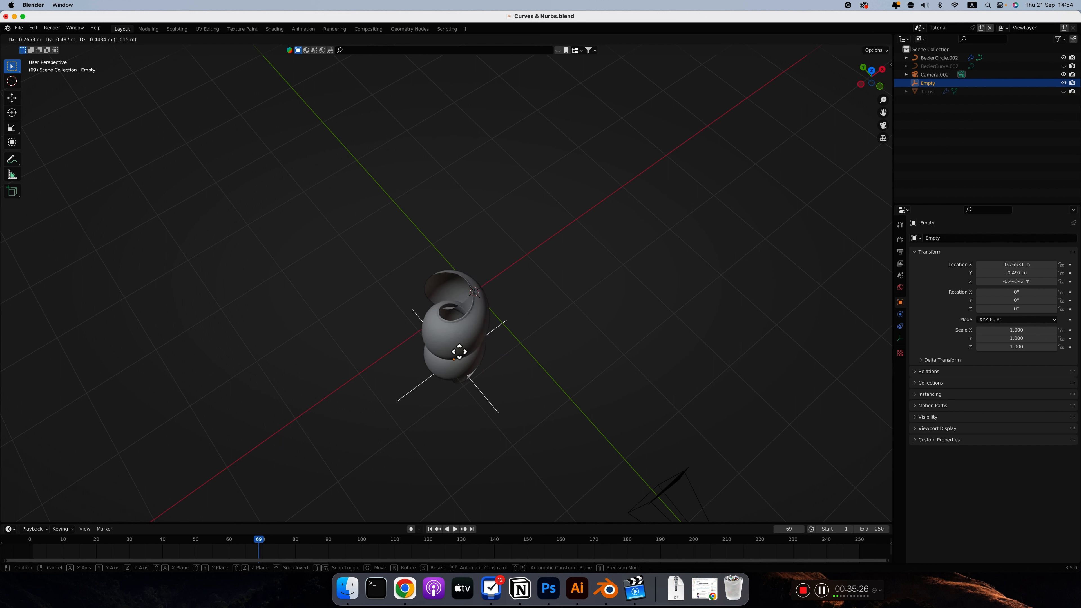
left_click(459, 351)
middle_click_drag(459, 351, 524, 218)
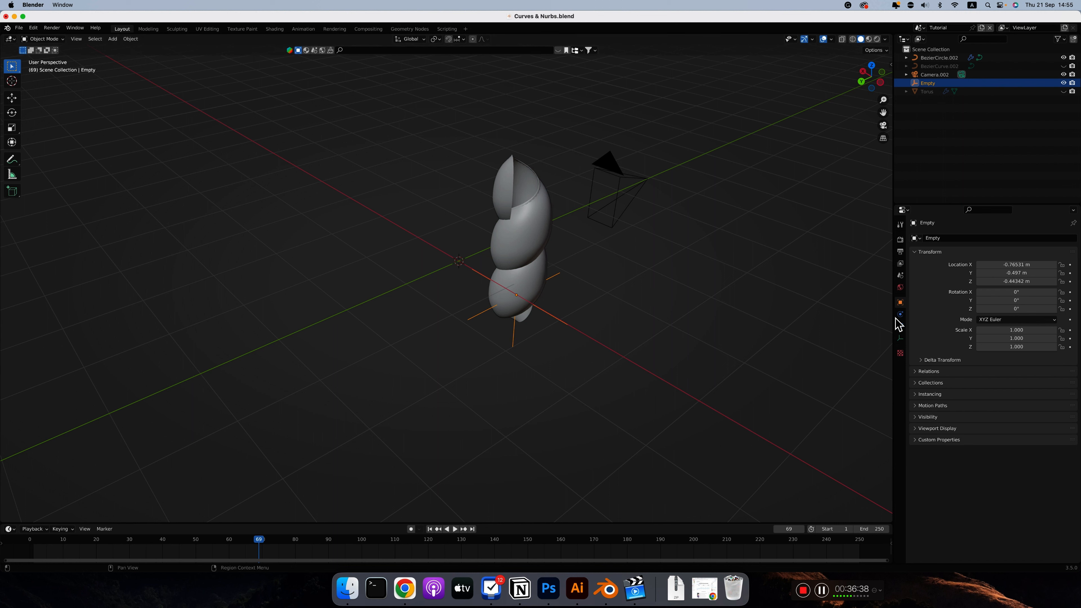
left_click(538, 274)
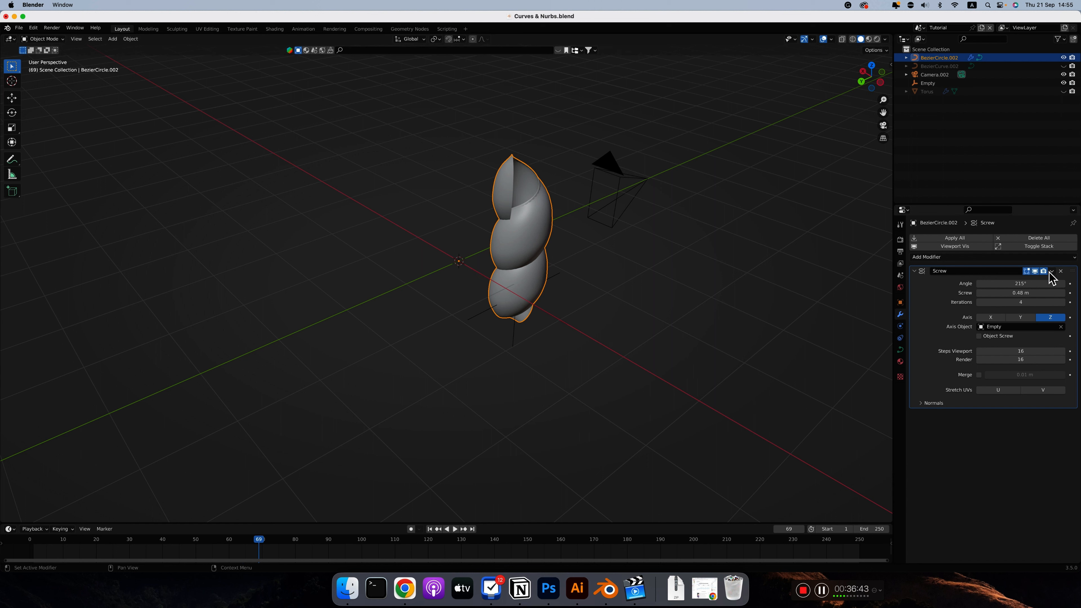
Undo the empty's move, its use as the Screw axis object, and the empty itself.
key("super+z")
key("super+z")
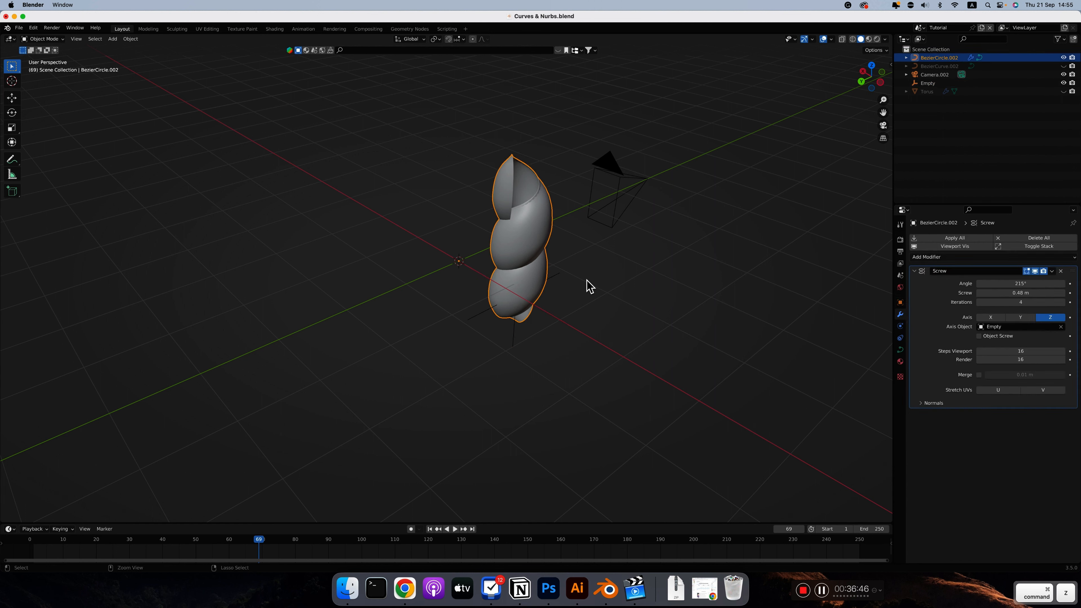
key("super+z")
key("super+z")
key("super+z")
key("super+z")
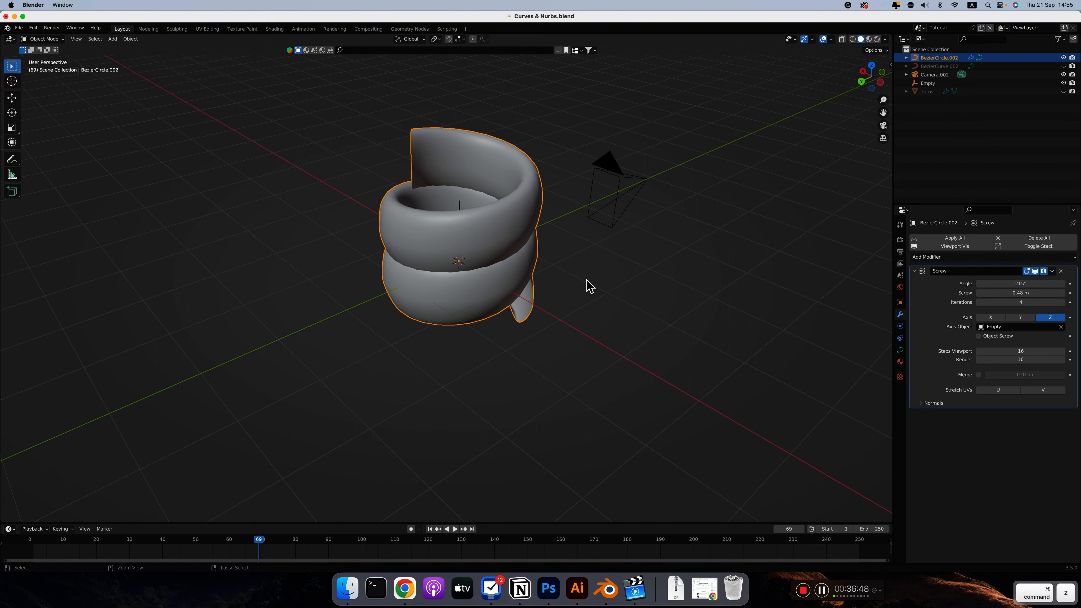
key("super+z")
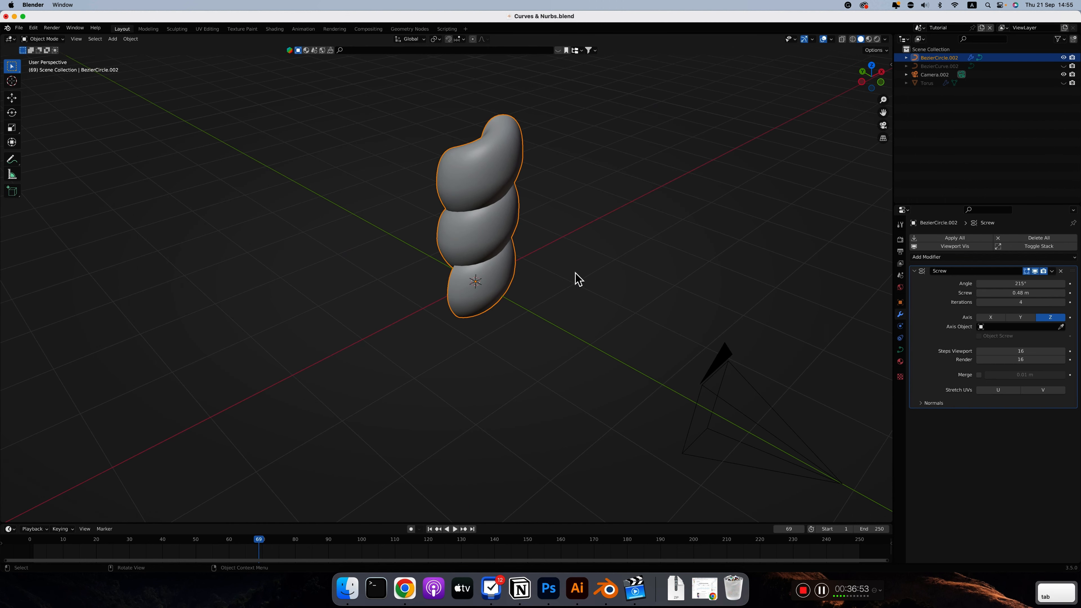
Remove the Screw modifier from the Bezier circle.
scroll(577, 278, "left", 5)
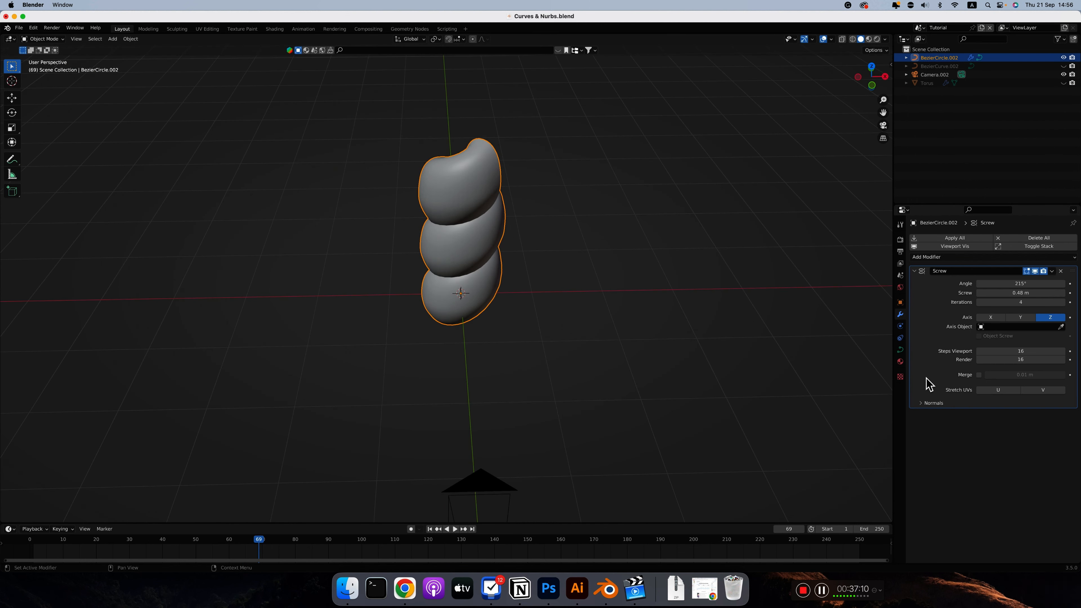
scroll(483, 278, "left", 10)
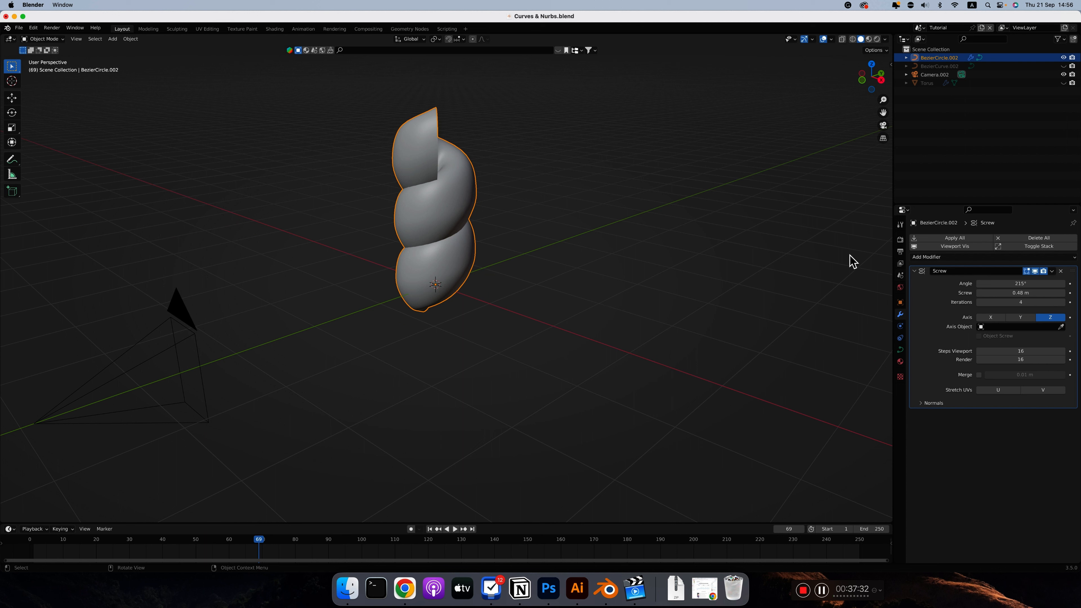
left_click(943, 257)
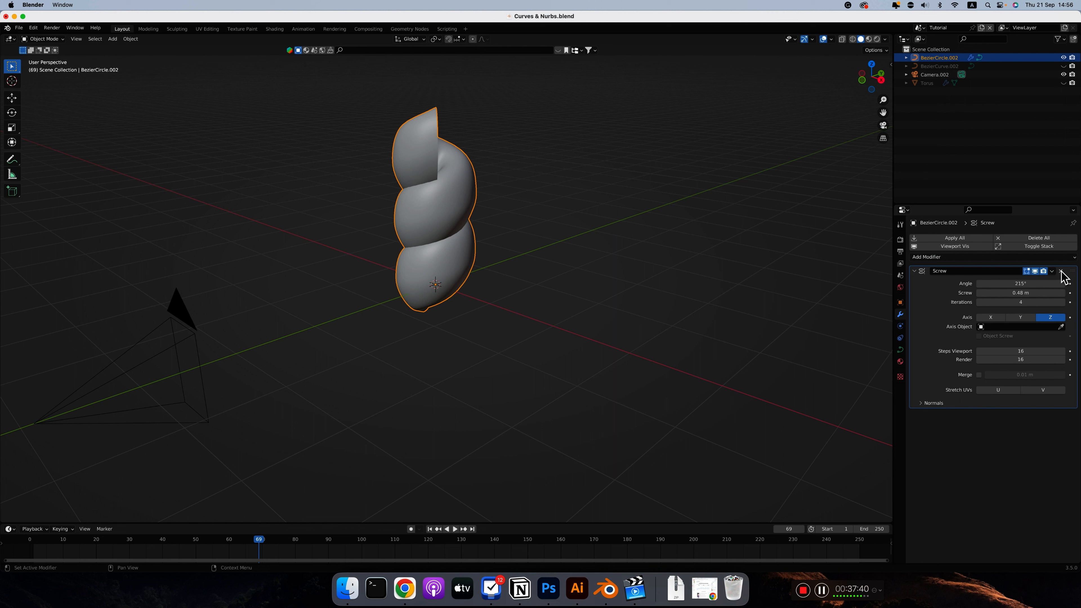
left_click(1062, 272)
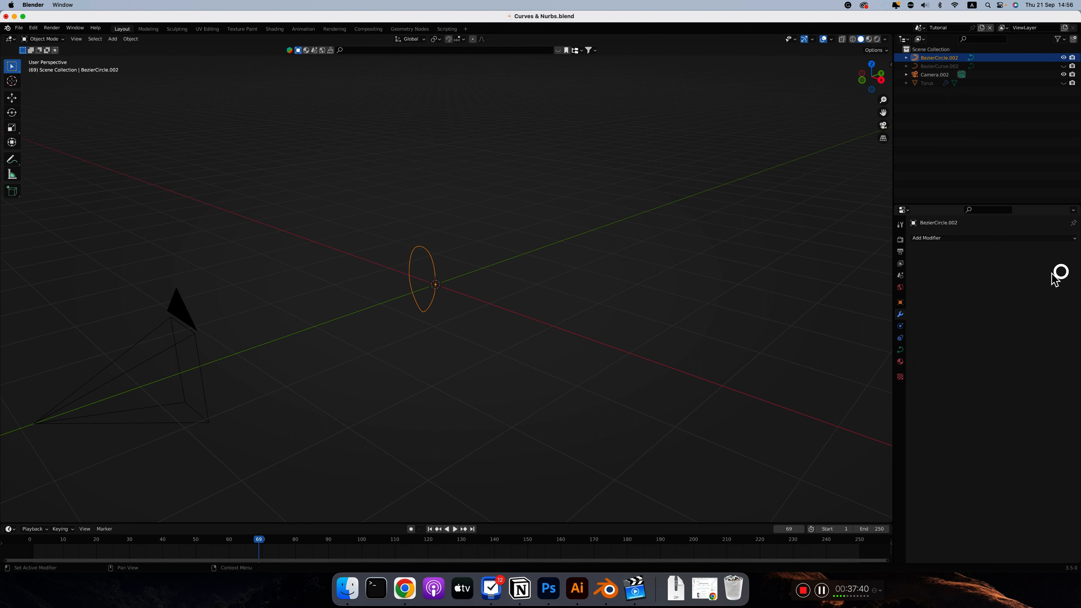
right_click(435, 303)
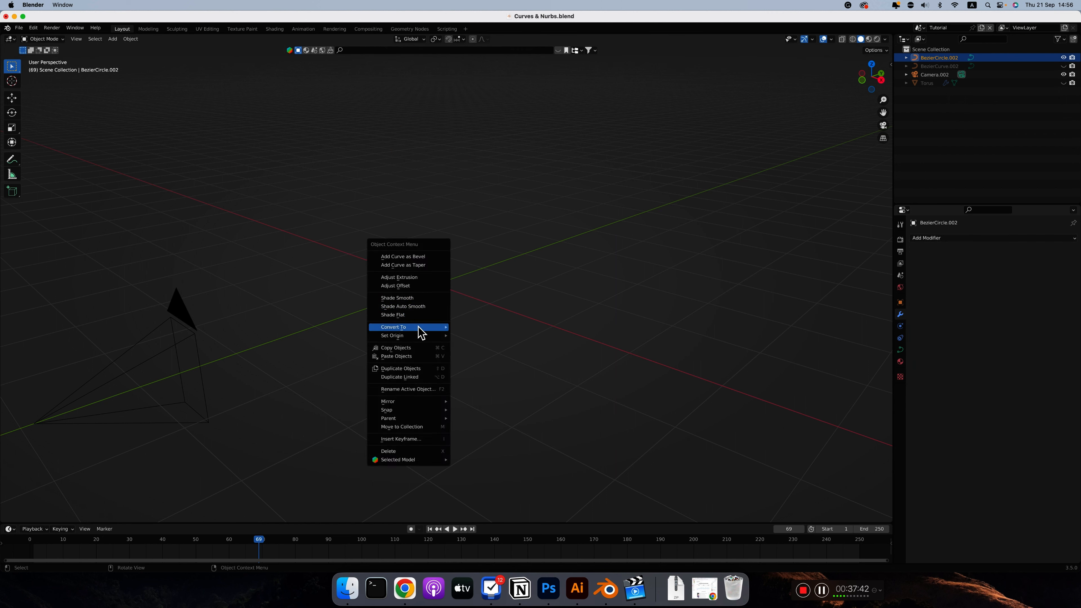
mouse_move(422, 326)
left_click(485, 336)
left_click(942, 238)
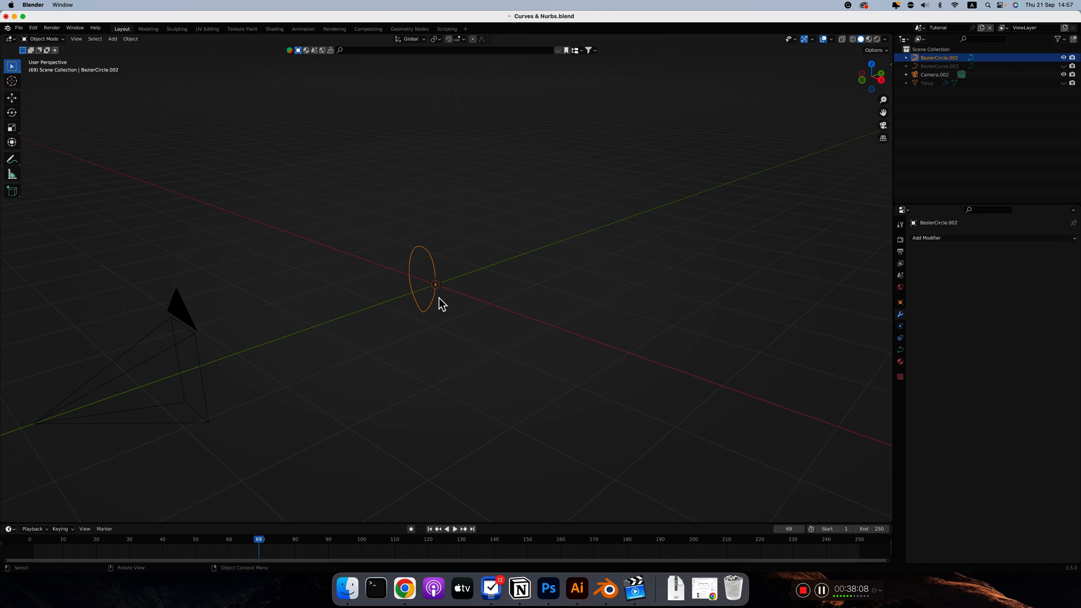
middle_click_drag(441, 303, 436, 302)
left_click(999, 239)
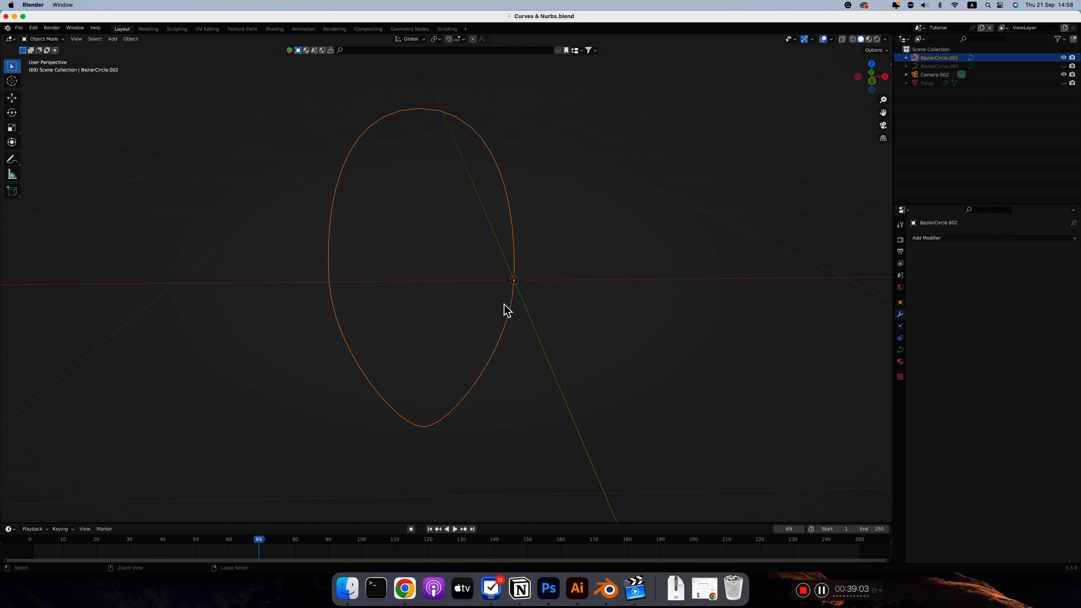
Hide the Bezier circle in the viewport instead of deleting it.
scroll(505, 309, "down", 2)
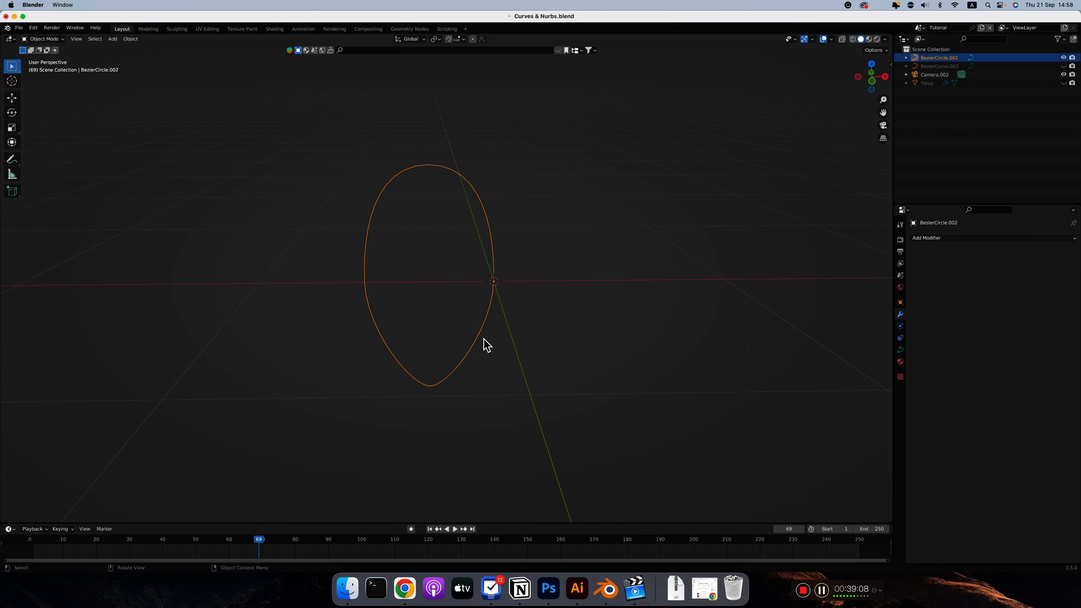
key("x")
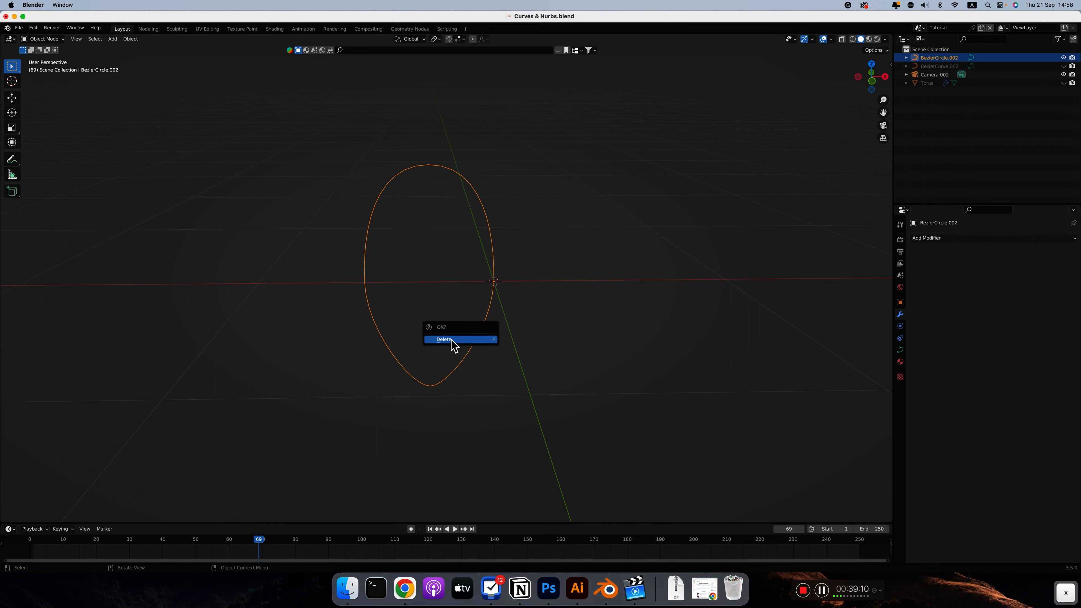
left_click(596, 285)
left_click(1064, 57)
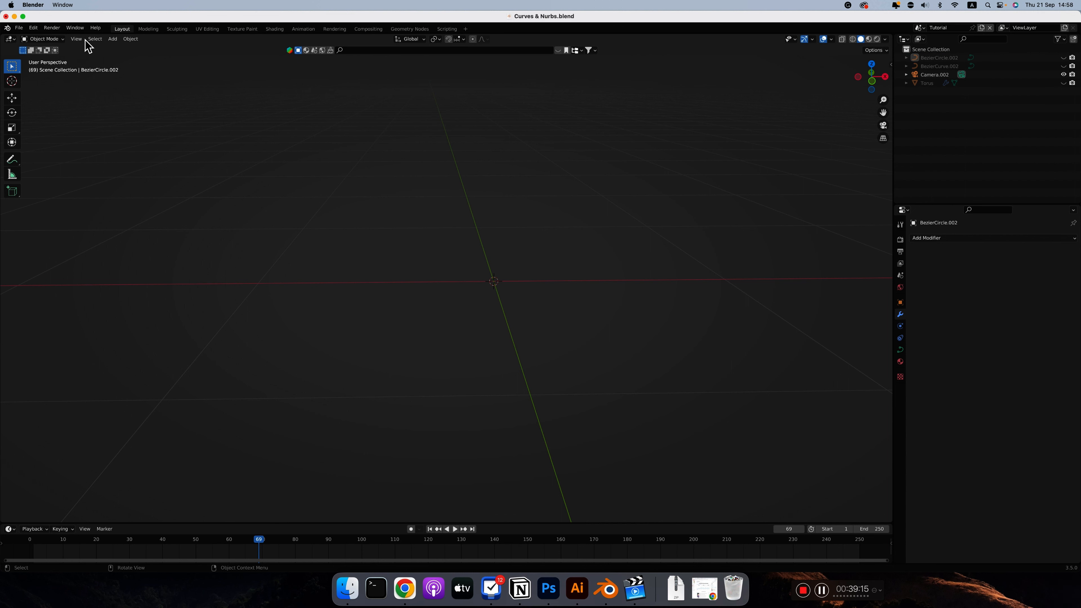
Add a Bezier curve at the world origin and delete all its vertices in Edit Mode.
left_click(112, 39)
mouse_move(125, 58)
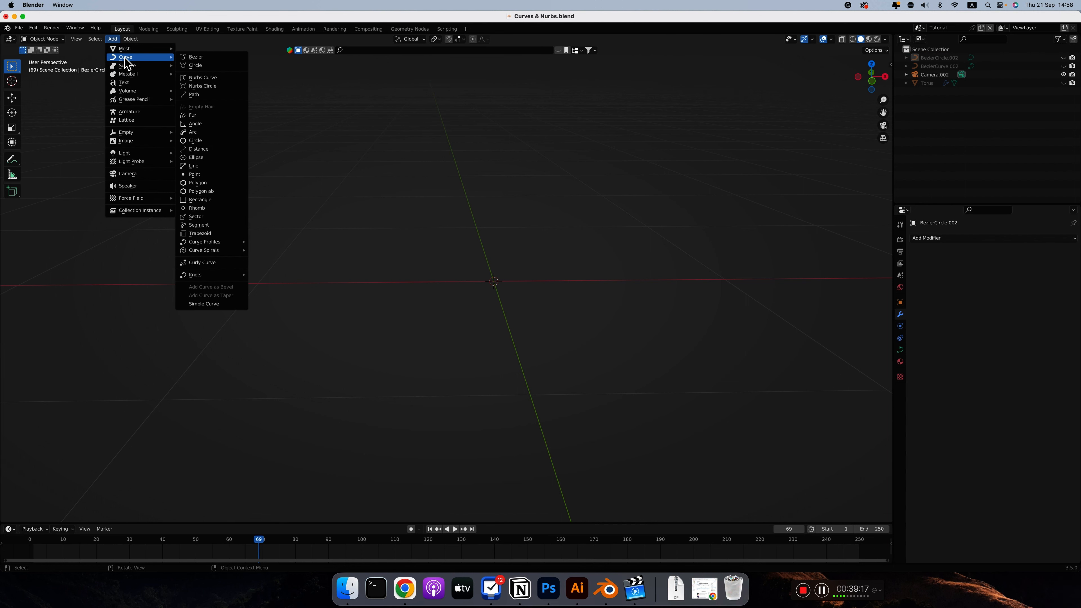
left_click(196, 57)
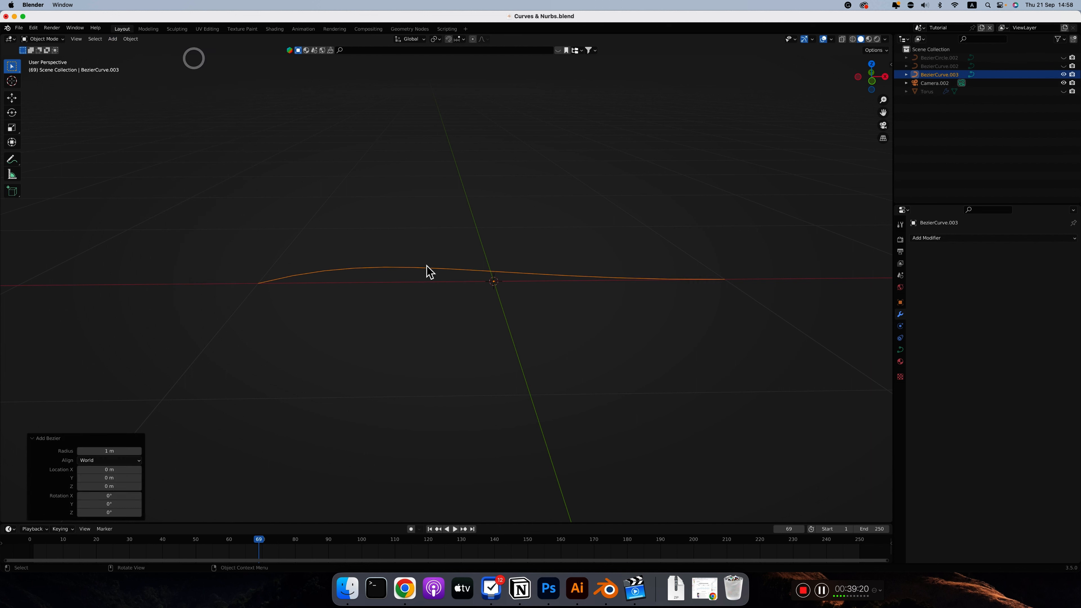
key("Tab")
key("x")
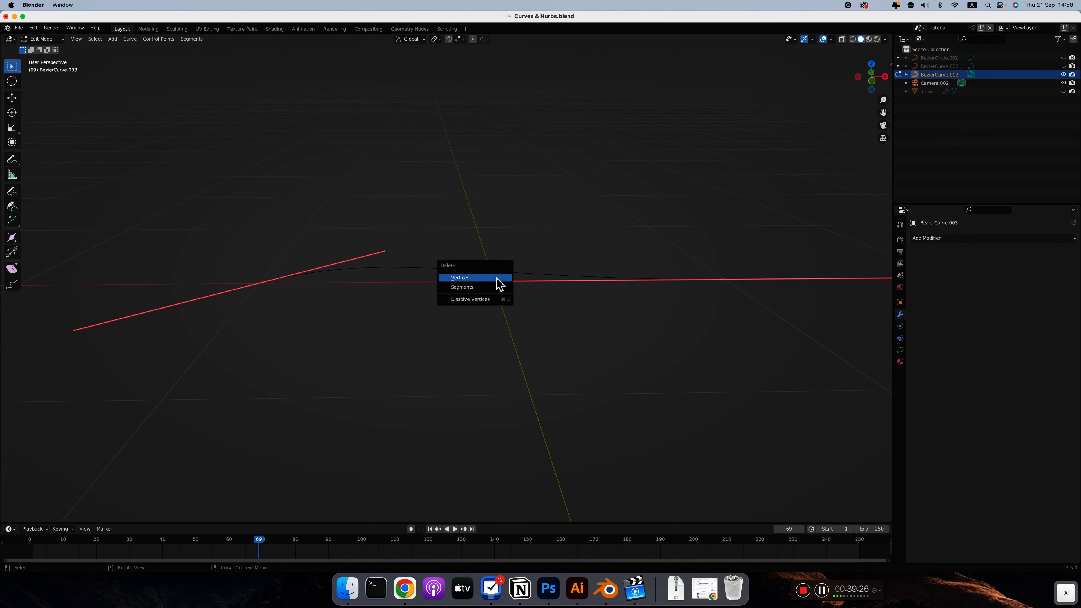
left_click(496, 282)
Draw a wavy vase half-profile freehand in front view, running down from the rim and along the base towards the origin.
key("1")
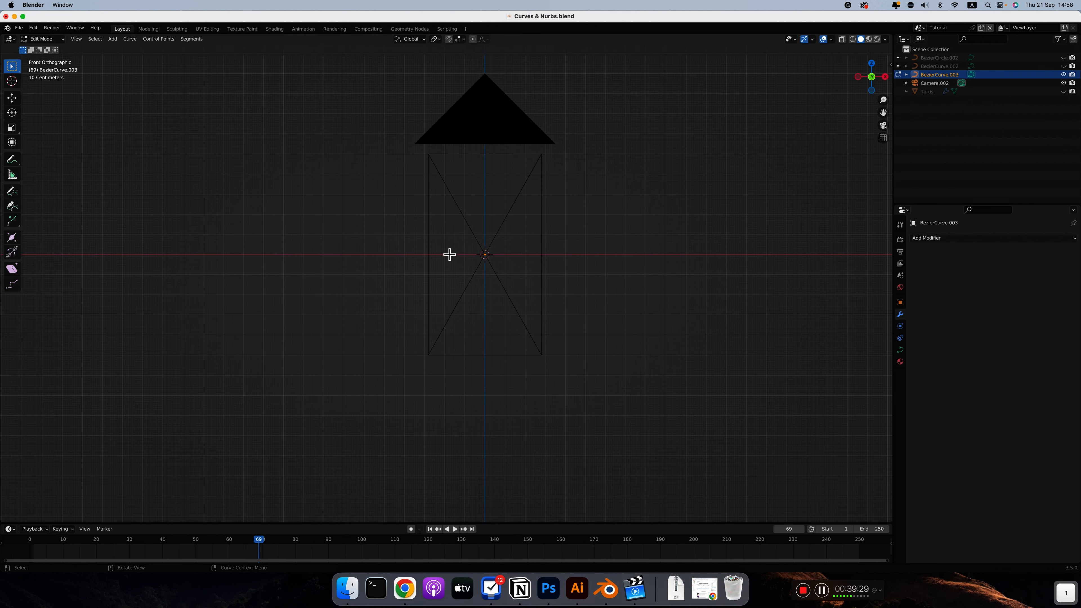
left_click(11, 191)
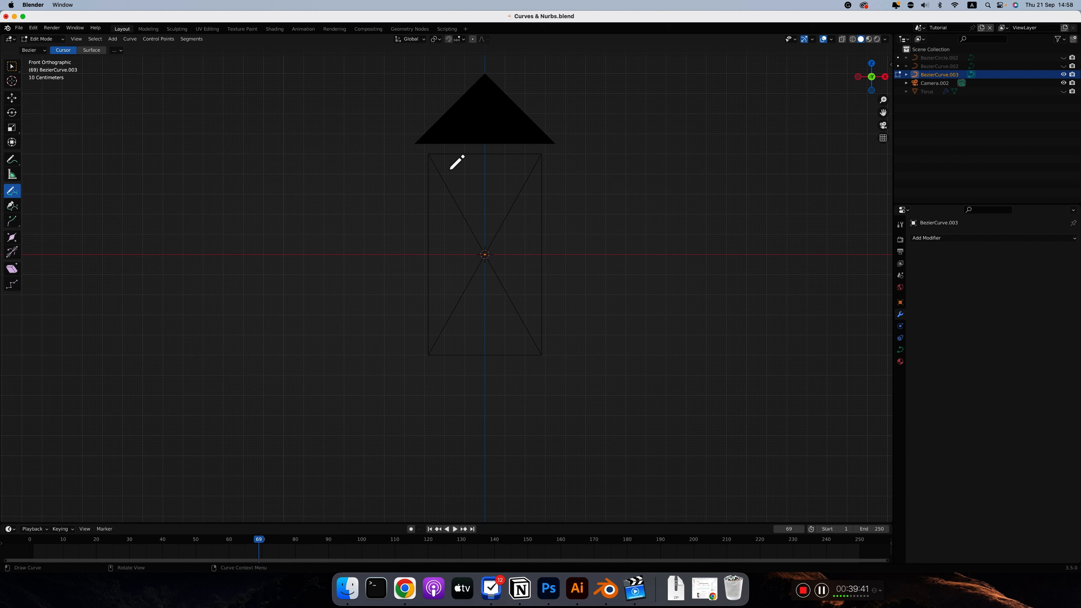
left_click_drag(446, 164, 450, 246)
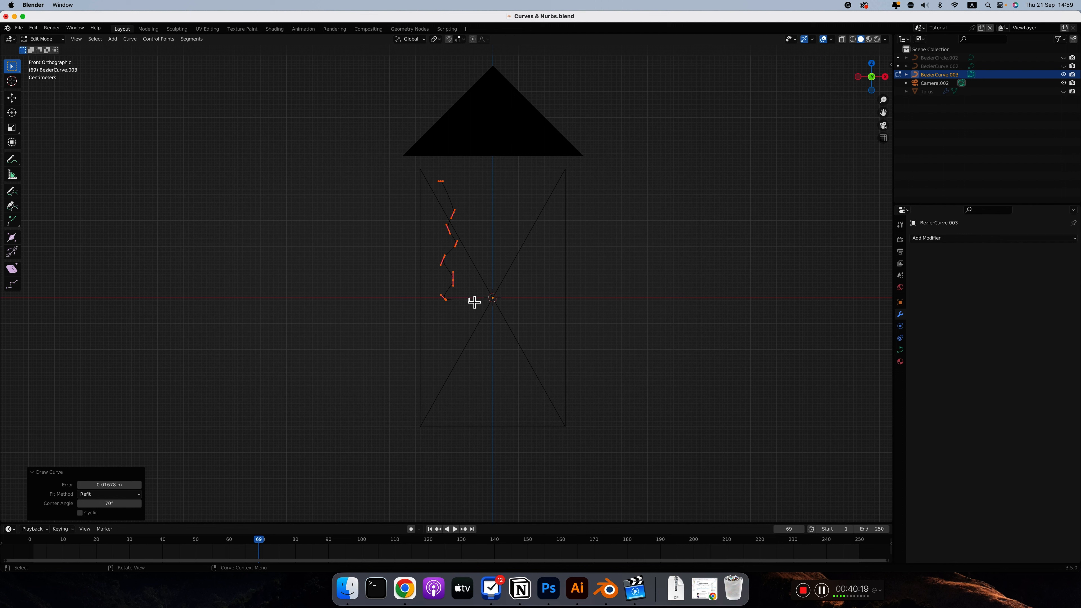
Move the base's inner endpoint about 0.09 m in X and 0.008 m in Z onto the origin, and adjust the outer base corner.
left_click_drag(476, 302, 501, 301)
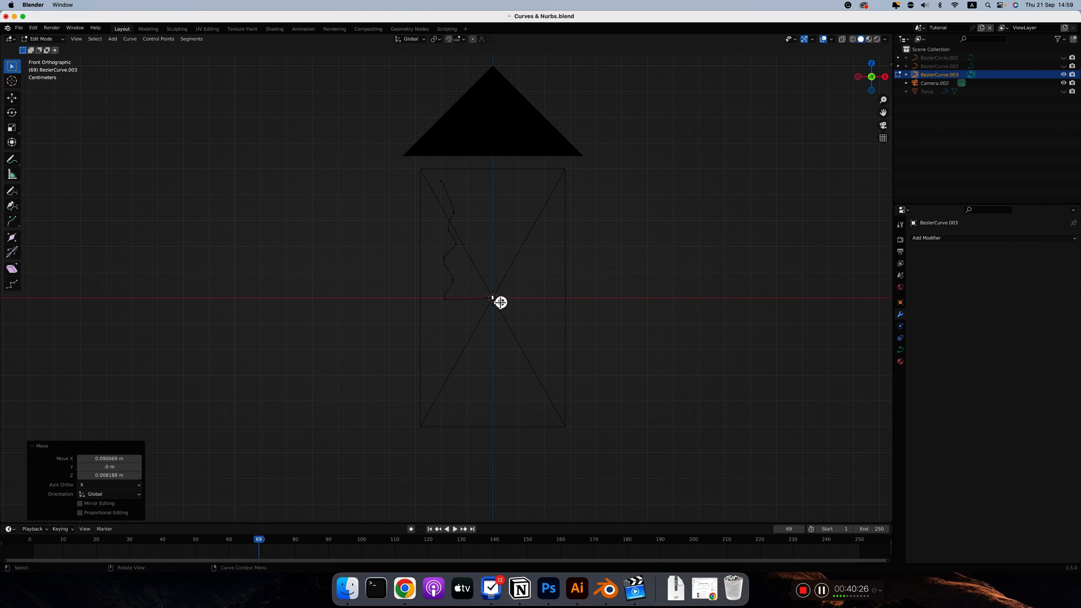
left_click(445, 300)
key("g")
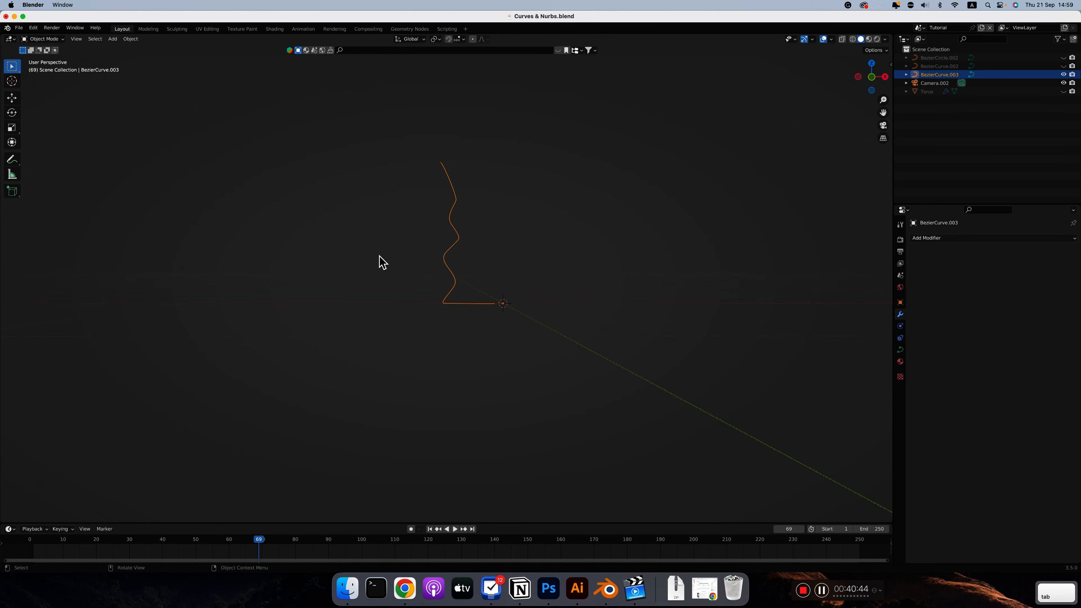
Add a Screw modifier to the drawn profile to revolve it into a vase.
scroll(379, 261, "left", 5)
left_click(930, 237)
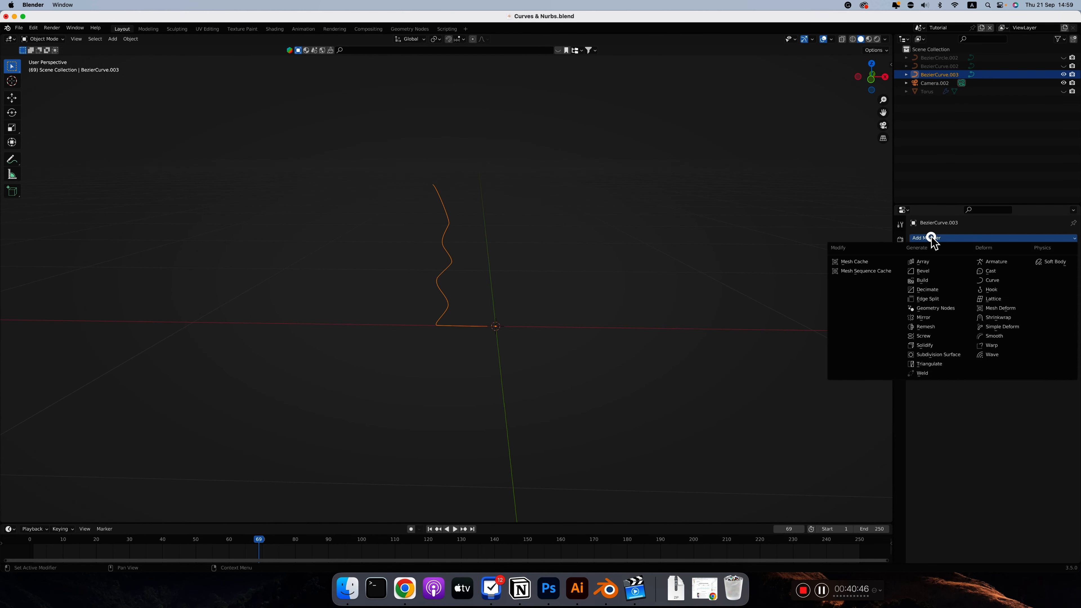
left_click(922, 337)
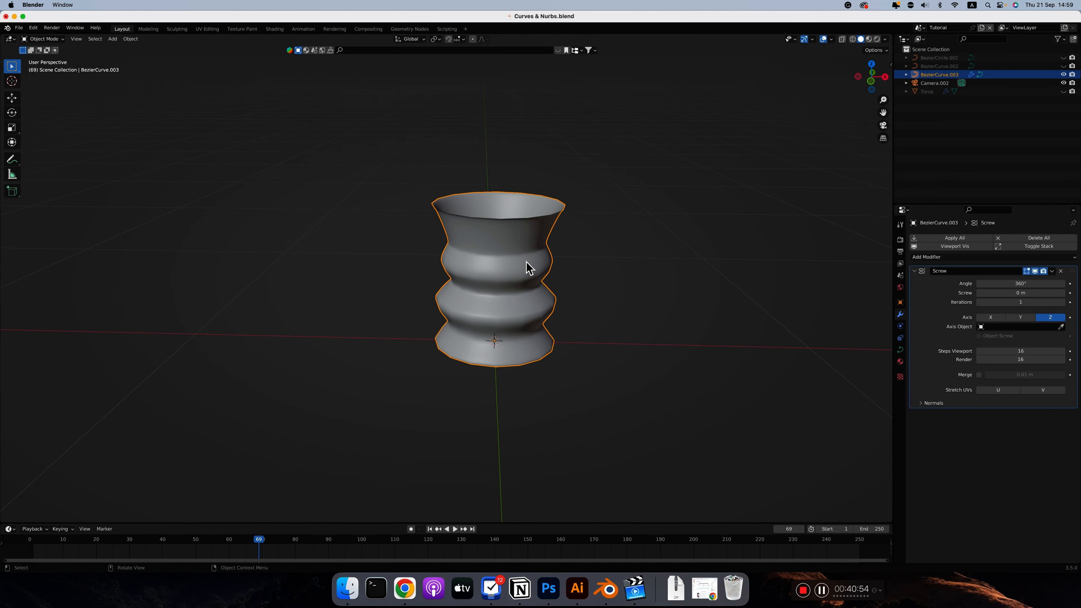
Add a Subdivision Surface modifier to smooth the vase.
scroll(528, 268, "down", 5)
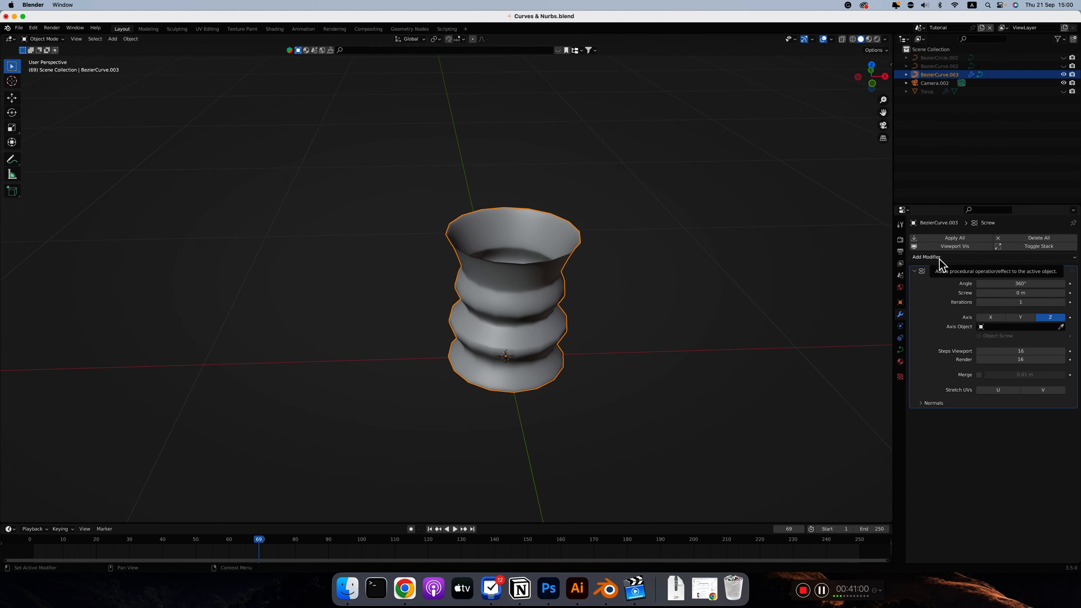
left_click(923, 256)
left_click(950, 374)
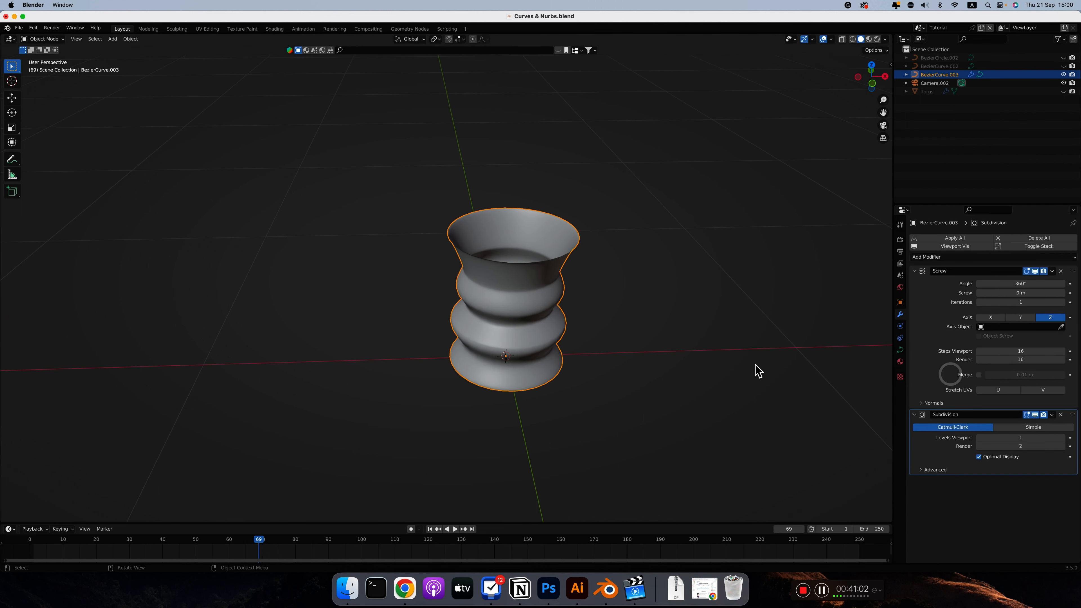
scroll(513, 284, "up", 5)
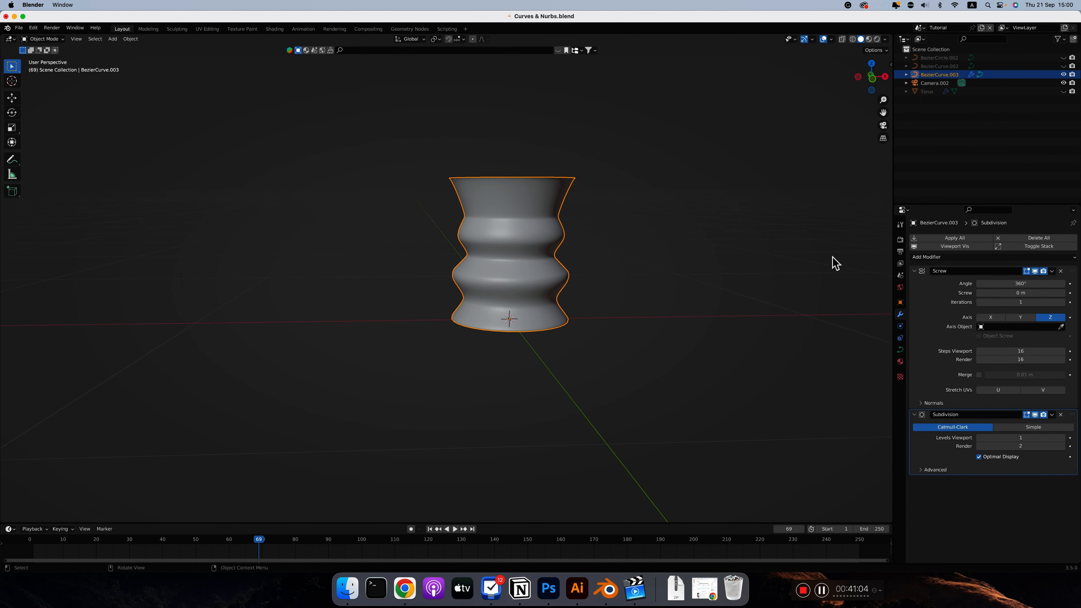
Edit the vase profile and move its neck point inward about 0.06 m in X to narrow the neck.
key("Tab")
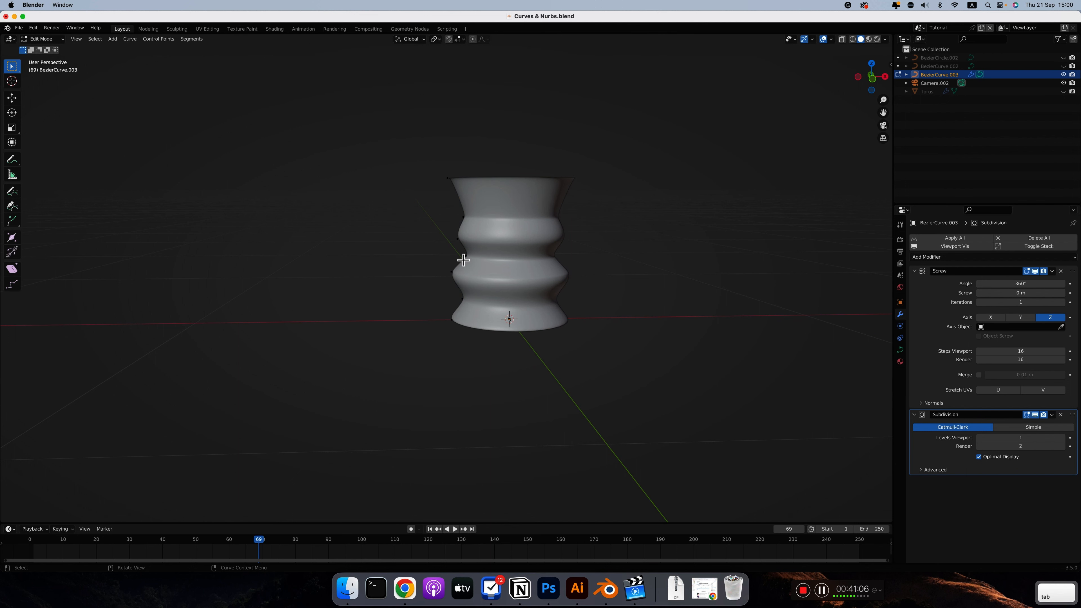
left_click(474, 255)
key("g")
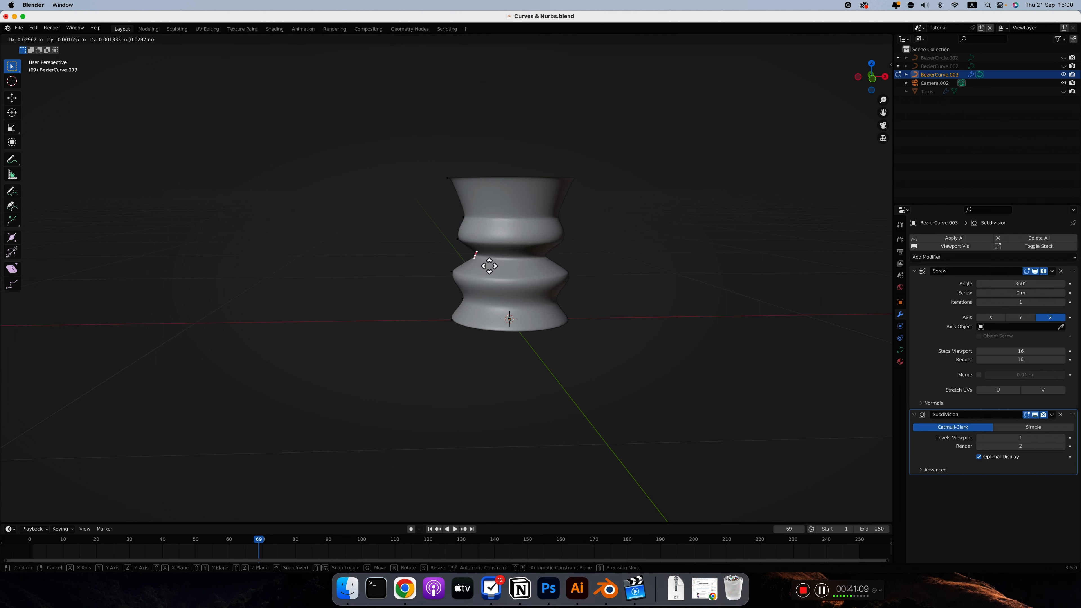
right_click(489, 266)
left_click(466, 218)
key("g")
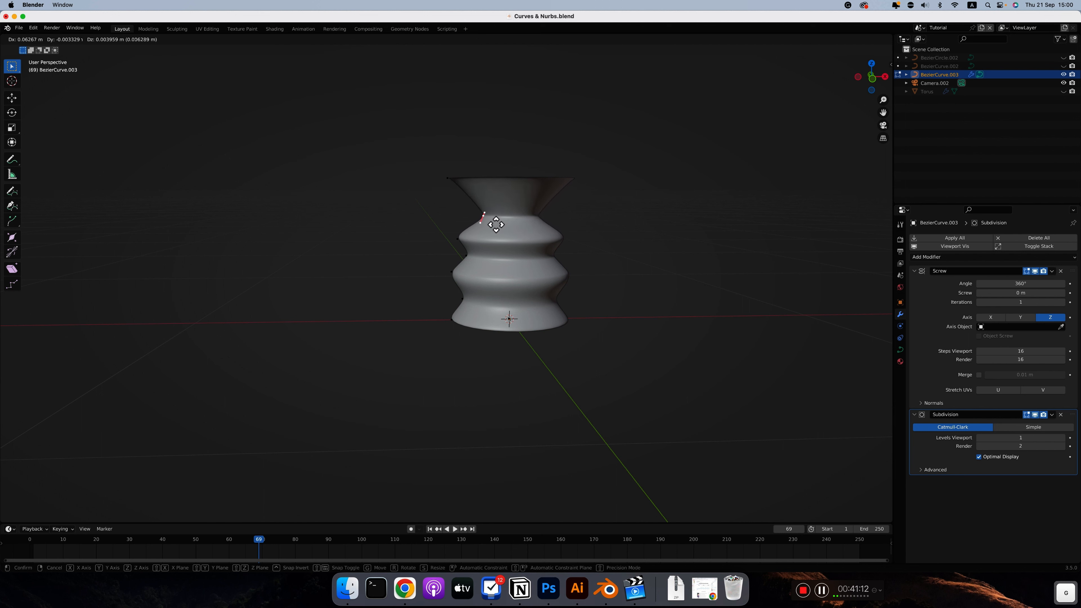
left_click(498, 224)
Move the profile's rim point inward about 0.08 m in X to narrow the vase's mouth.
left_click(450, 177)
key("g")
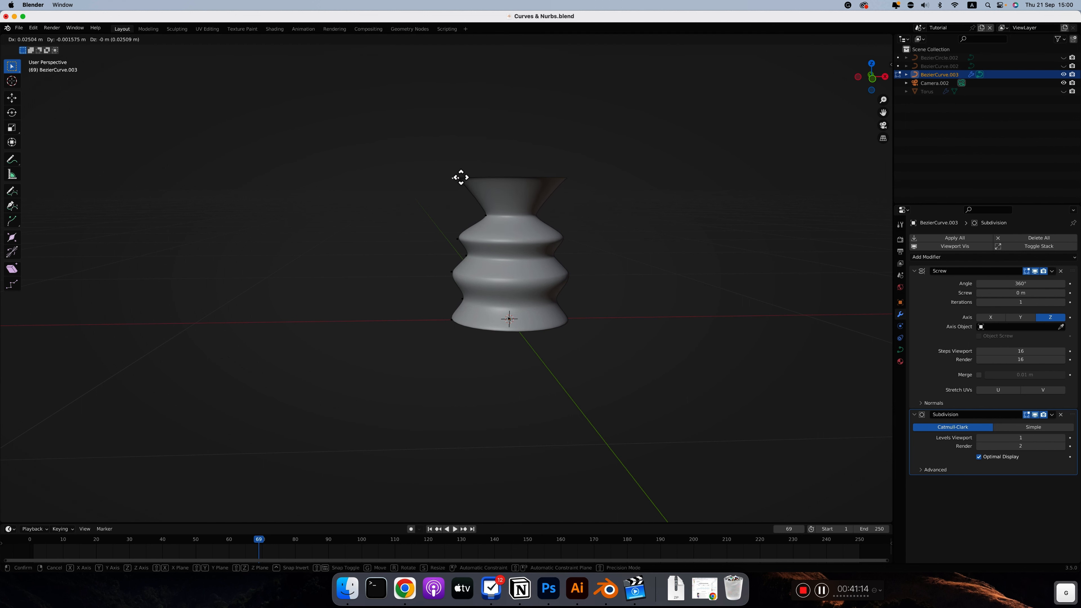
left_click(475, 177)
middle_click_drag(476, 176, 481, 197)
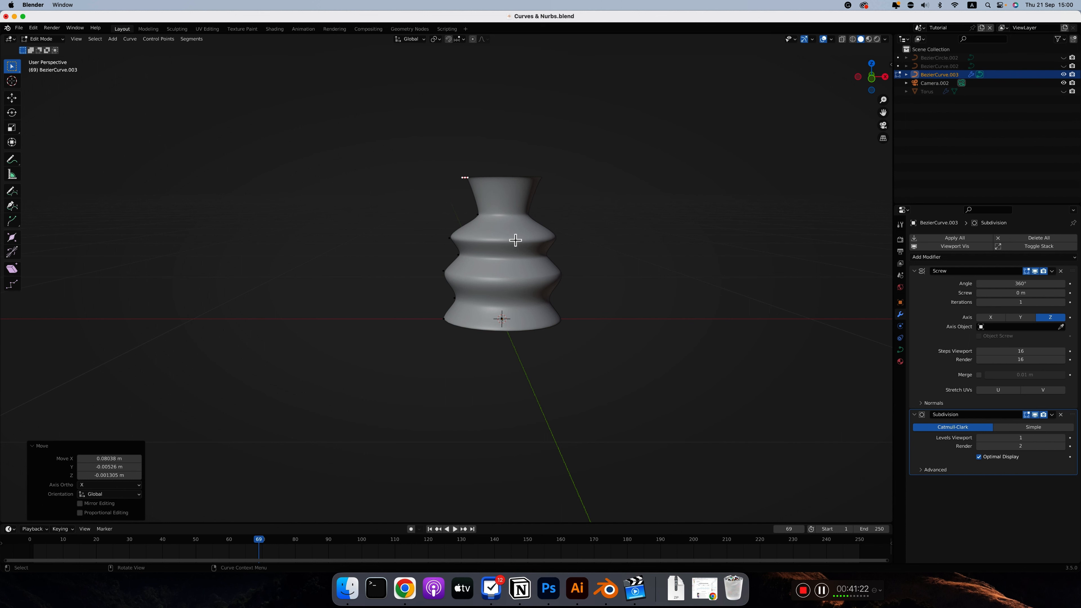
scroll(524, 237, "left", 10)
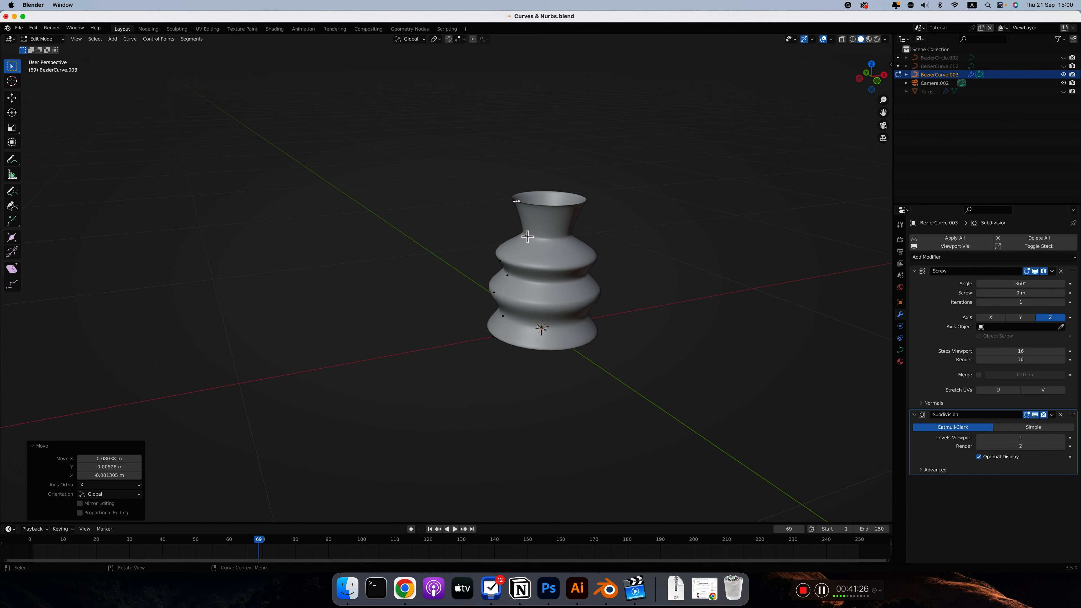
In front view, move the rim point about 0.039 m in X and -0.013 m in Z, and rotate its handles to near vertical.
key("1")
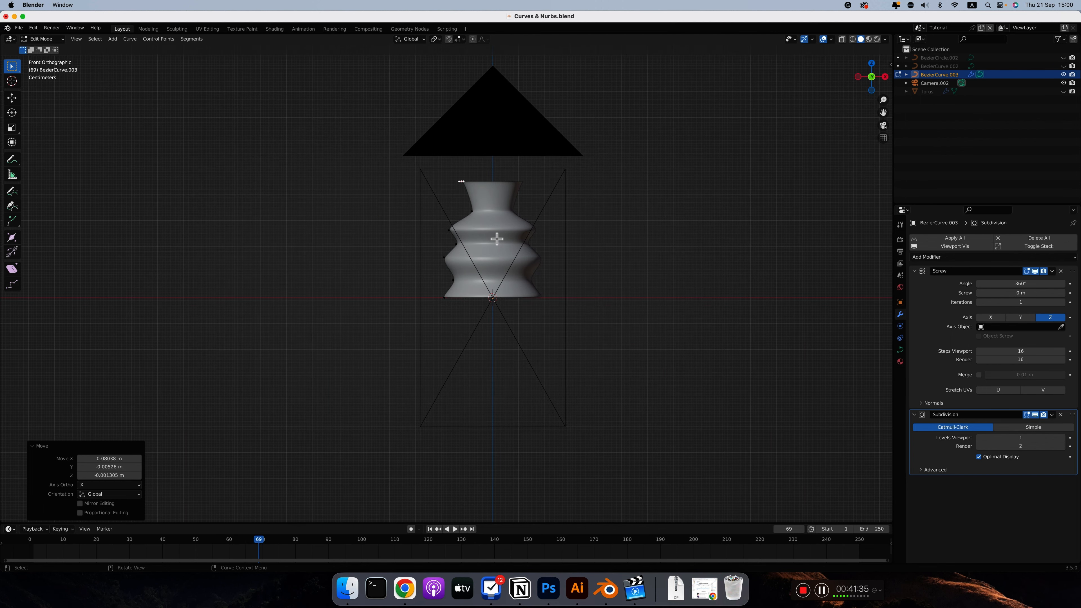
scroll(497, 230, "left", 10)
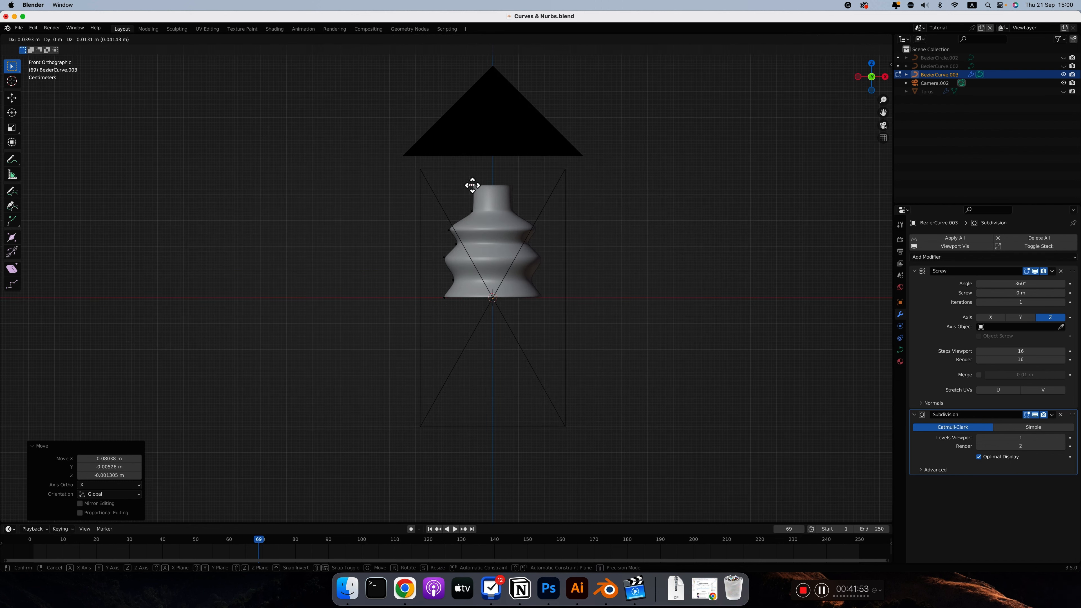
left_click(472, 185)
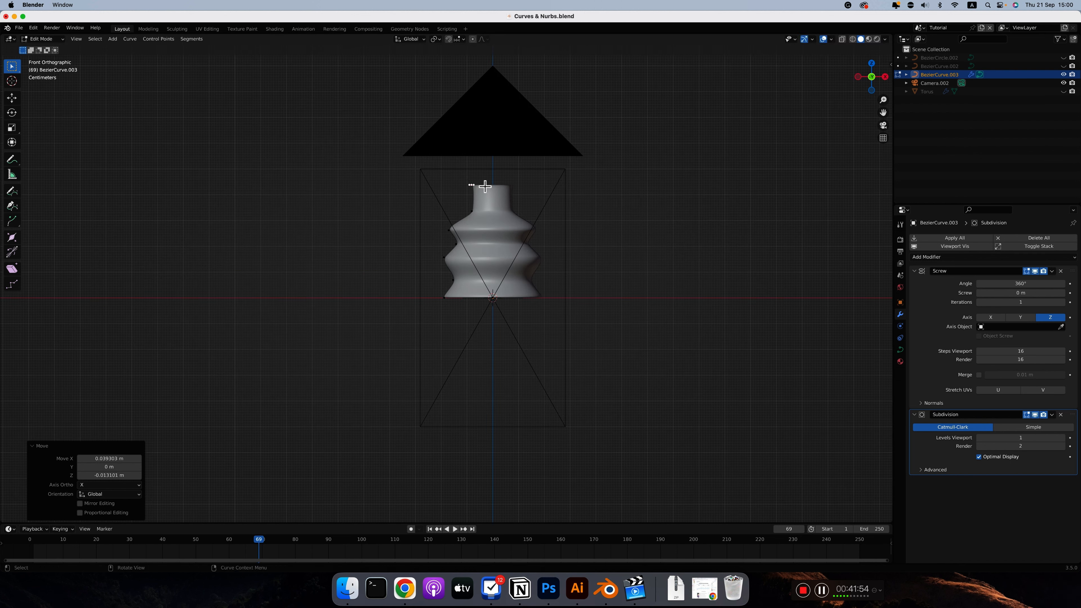
scroll(505, 191, "up", 4)
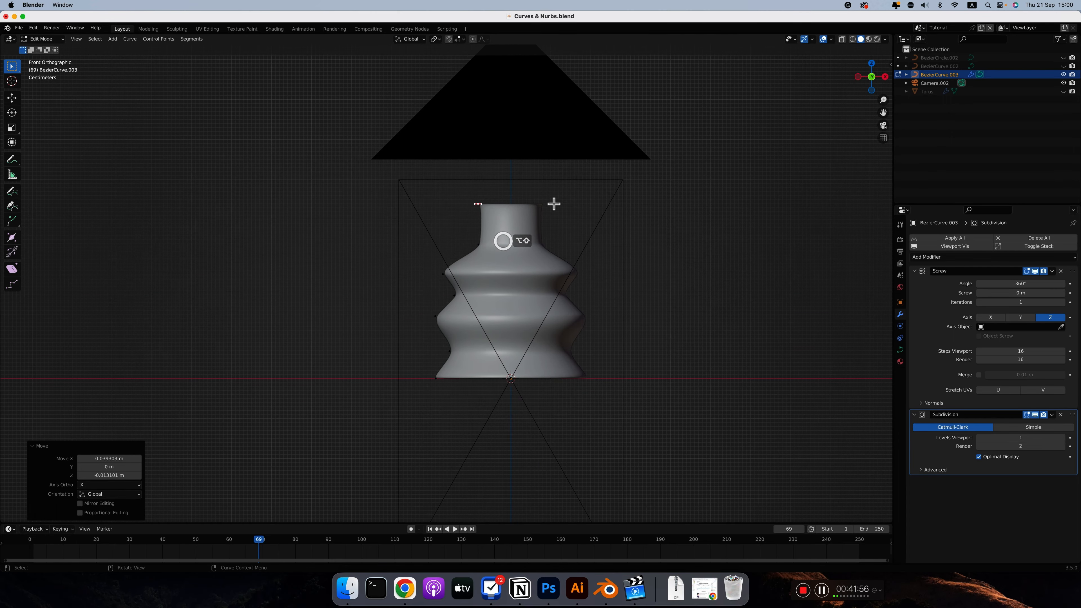
scroll(553, 201, "up", 1)
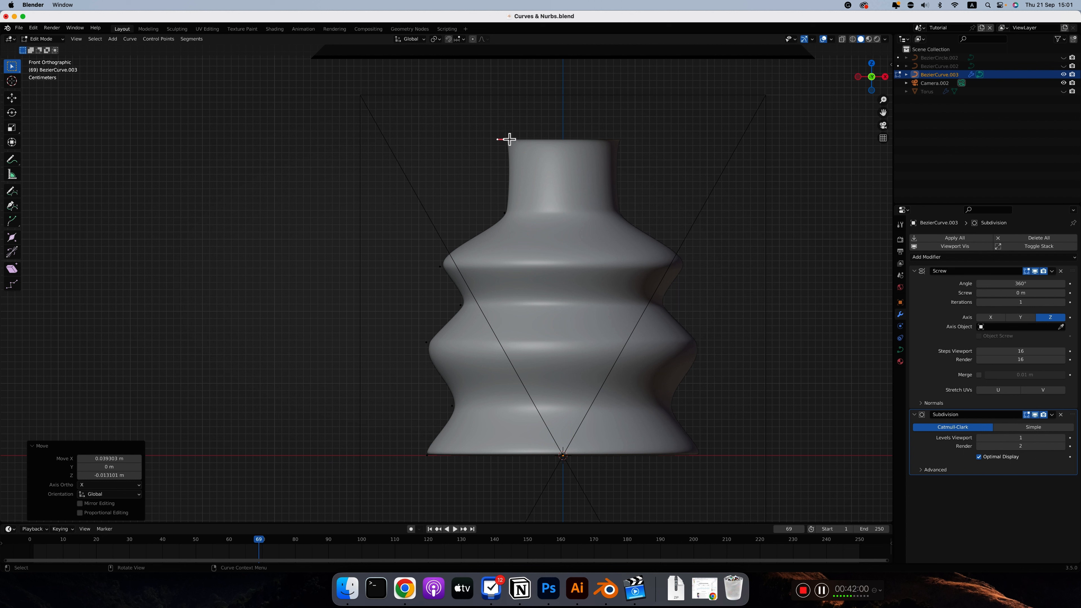
key("r")
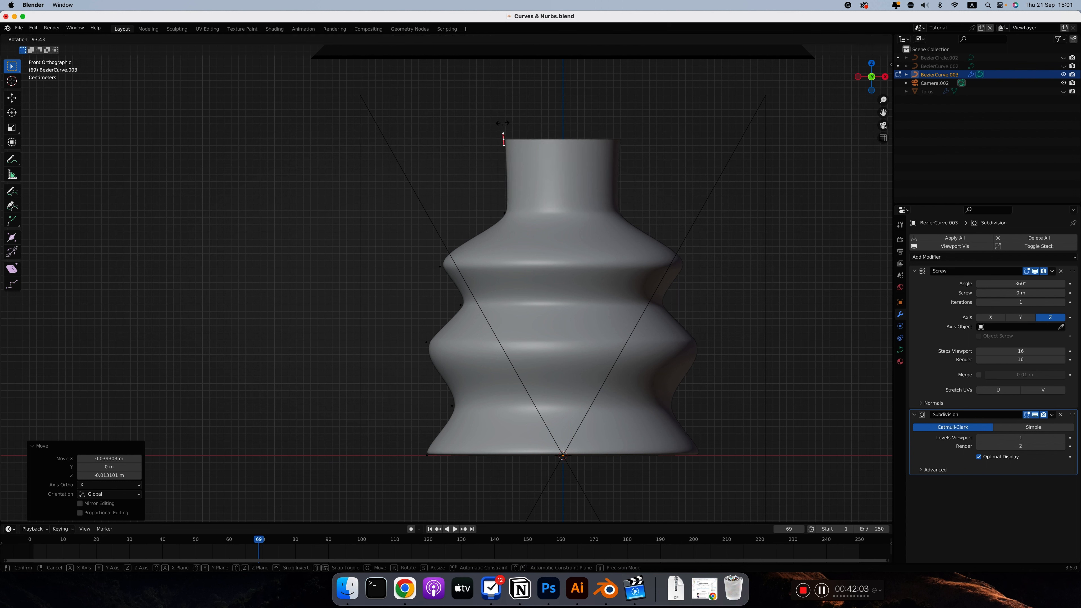
left_click(502, 126)
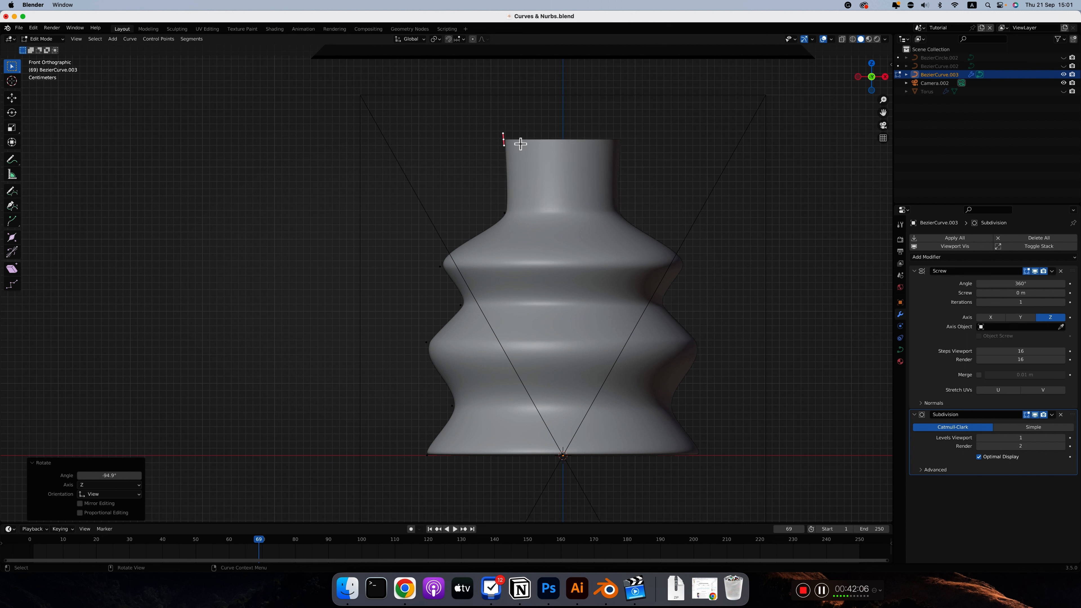
Rotate the lower bulge point's handles about -26° to near vertical and raise its upper handle about 0.028 m.
left_click(426, 343)
key("r")
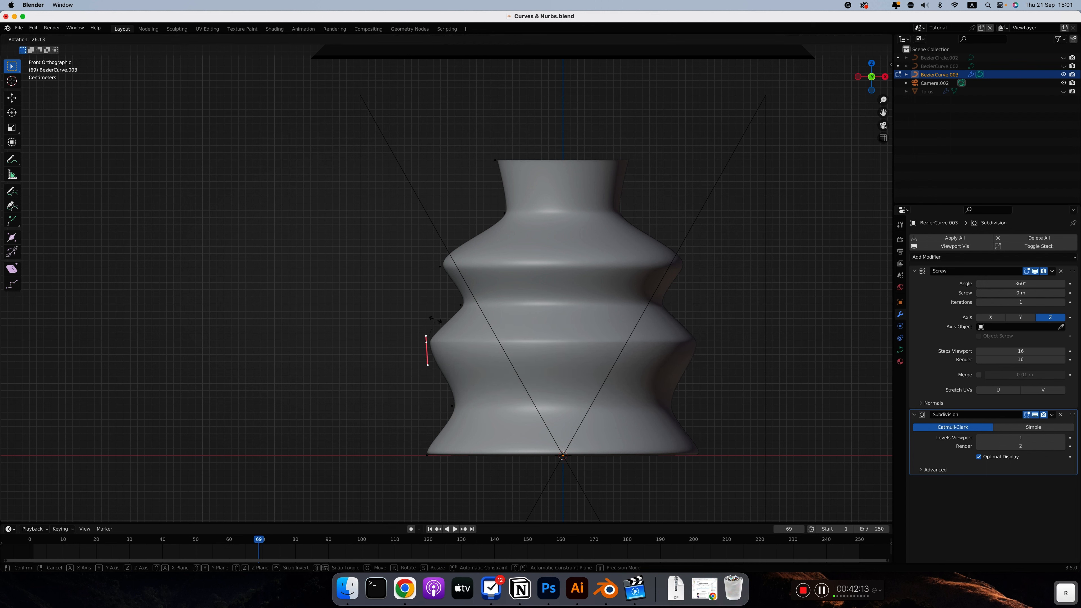
left_click(439, 320)
left_click(429, 336)
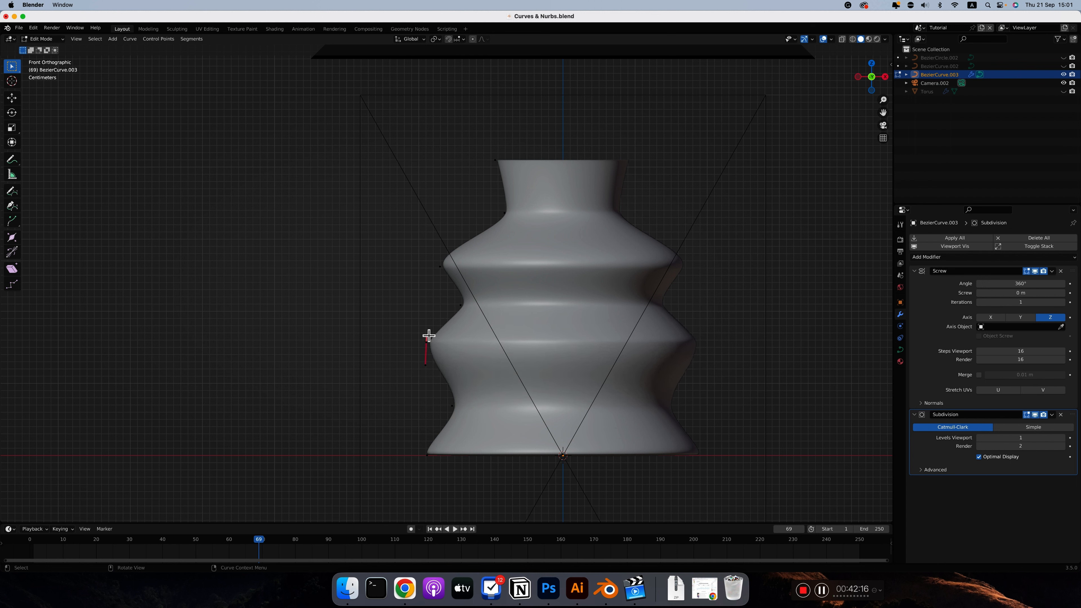
left_click(425, 365)
key("g")
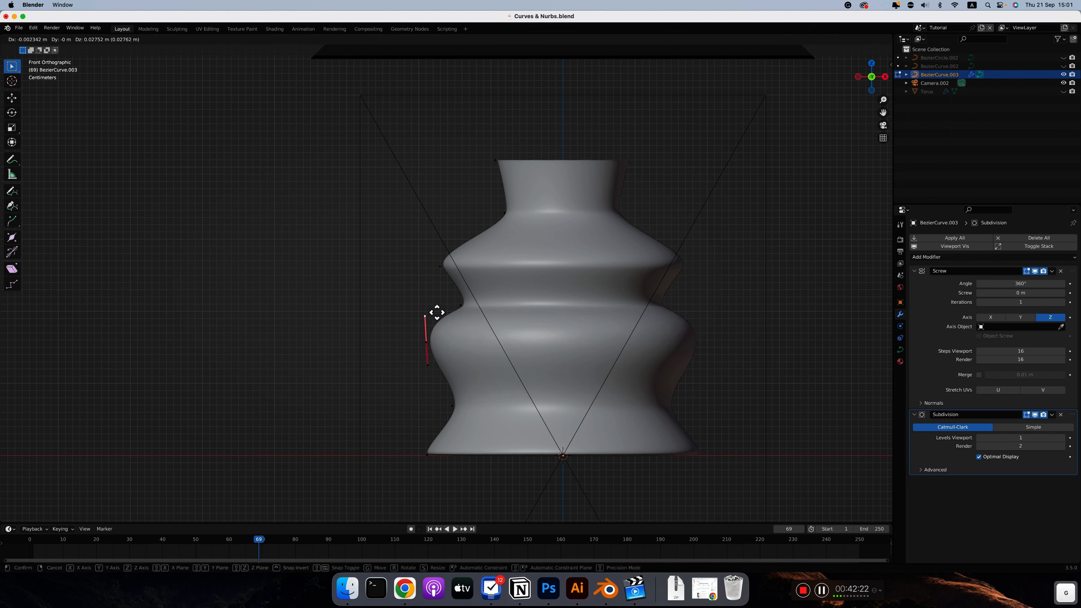
Rotate the handles of the waist point between the bulges about -22.5° and those of the upper bulge point 22.5°.
key("r")
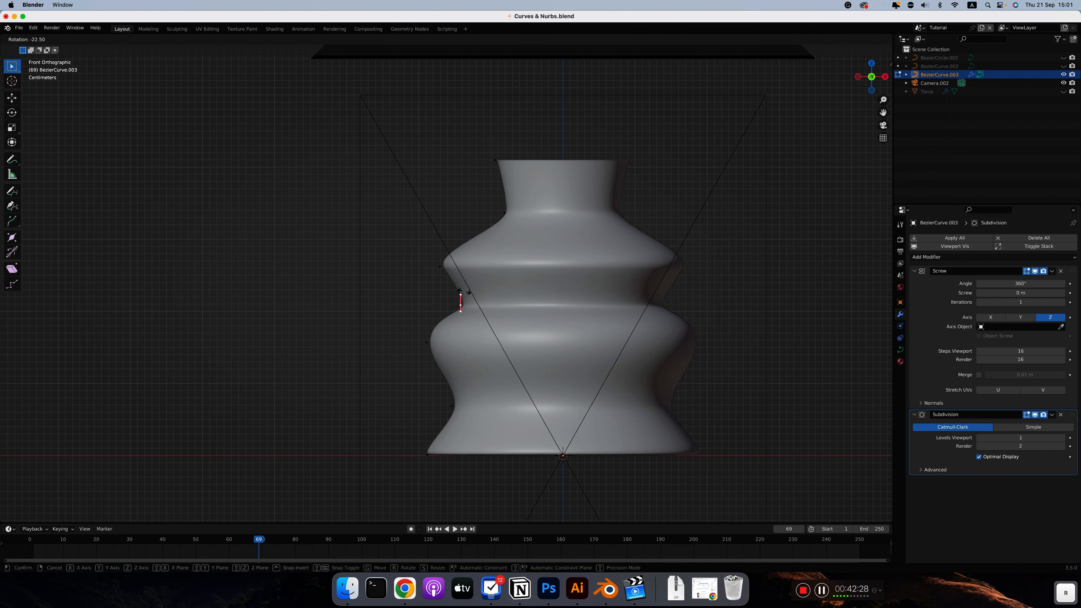
left_click(464, 291)
key("r")
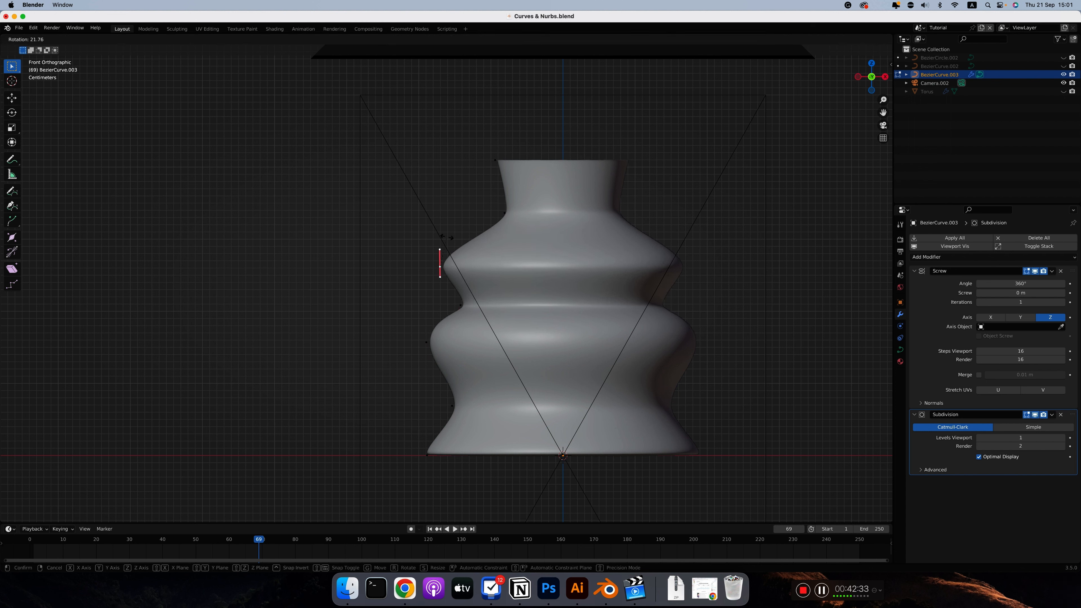
left_click(446, 268)
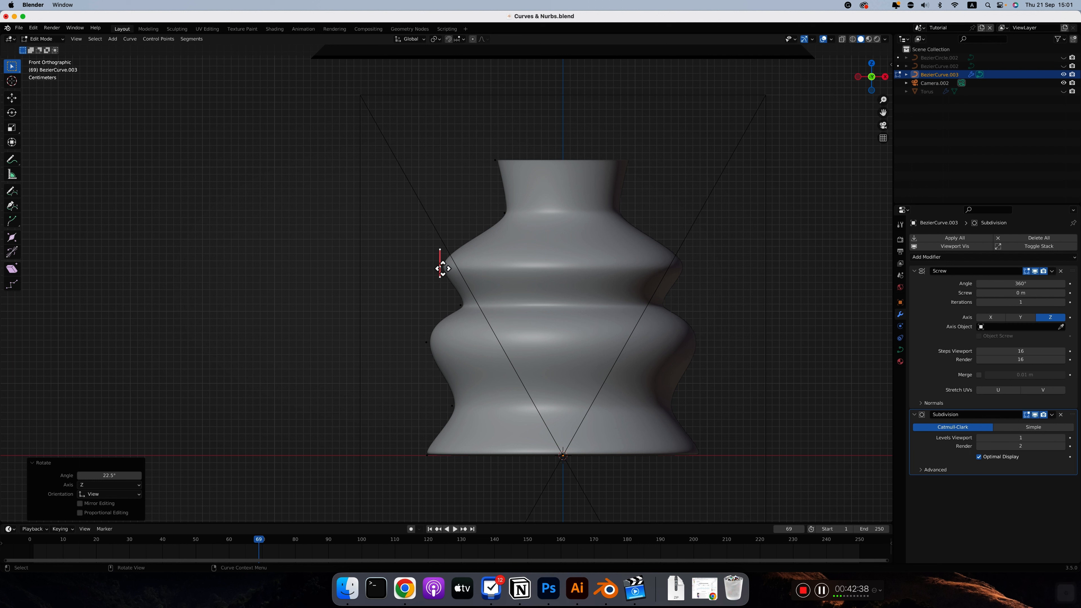
Move the upper bulge point slightly outward and scale its handles by about 1.087 to round the bulge.
key("g")
left_click(430, 251)
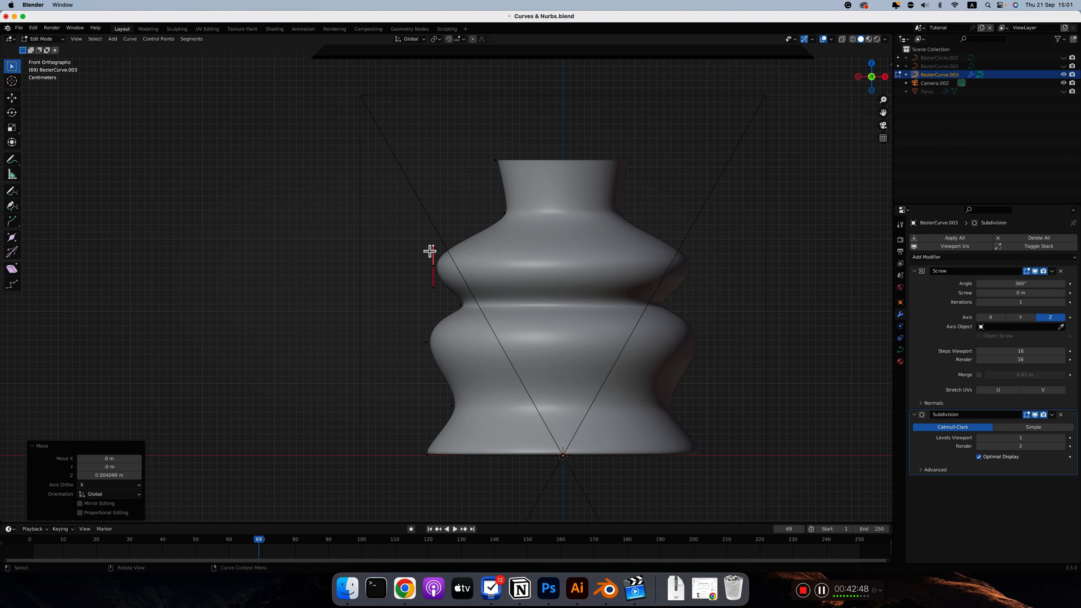
left_click(433, 267)
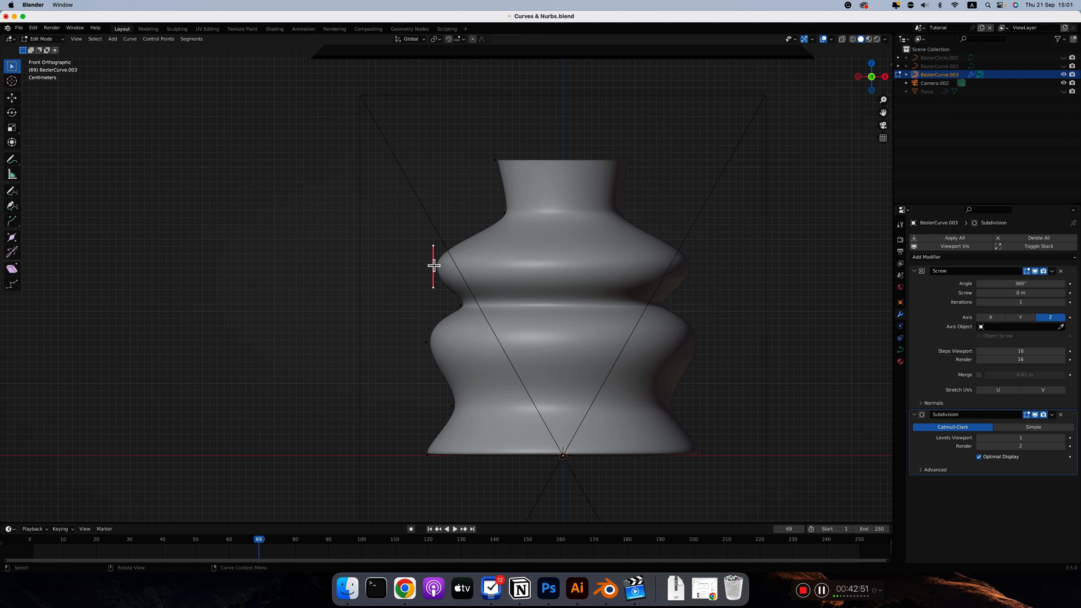
key("s")
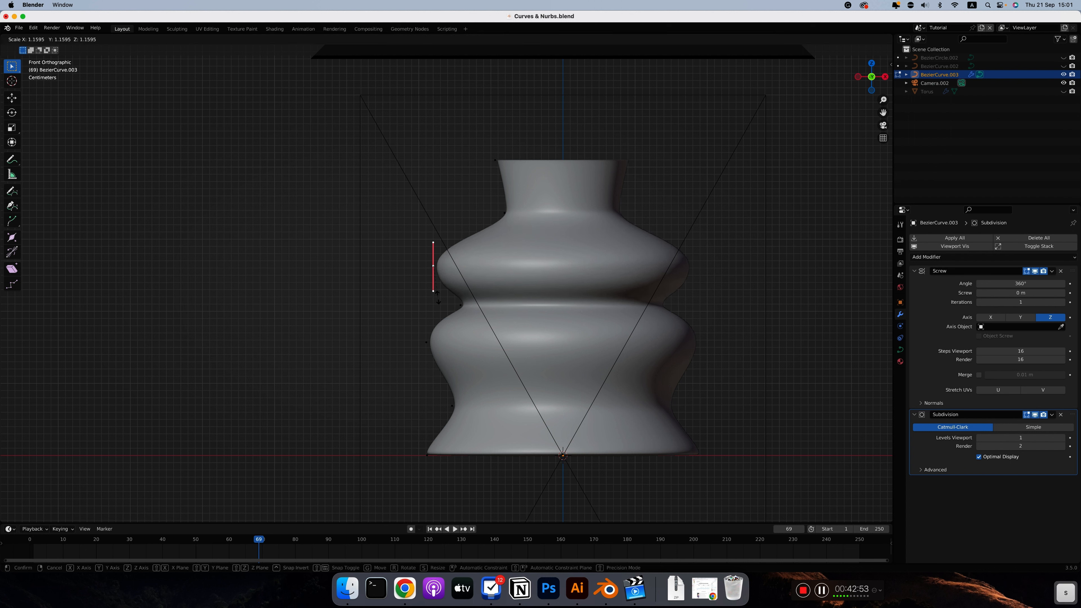
left_click(438, 295)
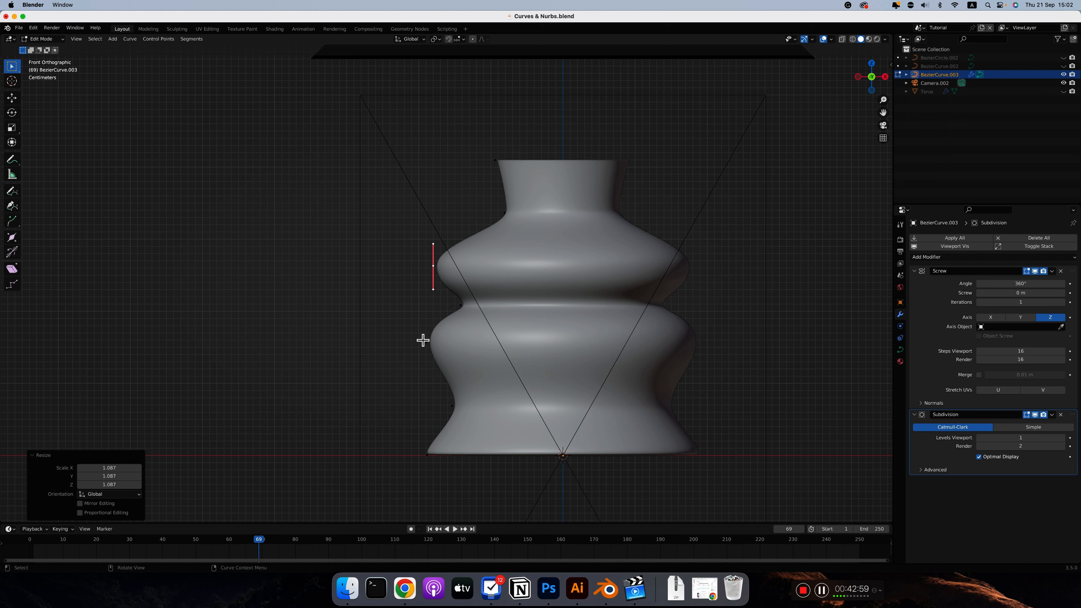
Move the waist point's lower handle down about 0.005 m, and select the neck point.
left_click(460, 303)
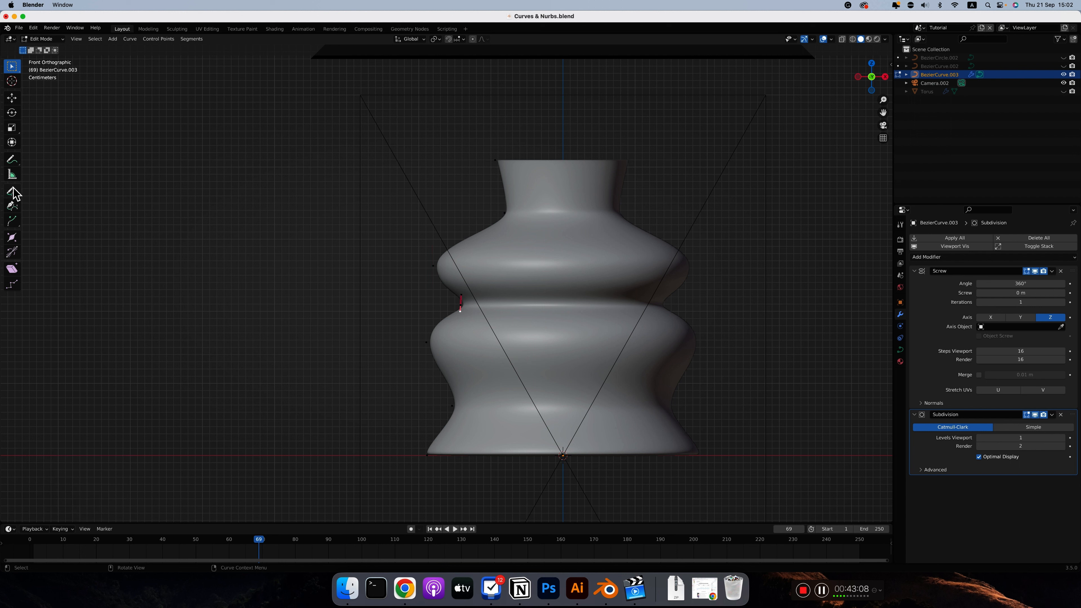
left_click_drag(459, 314, 461, 315)
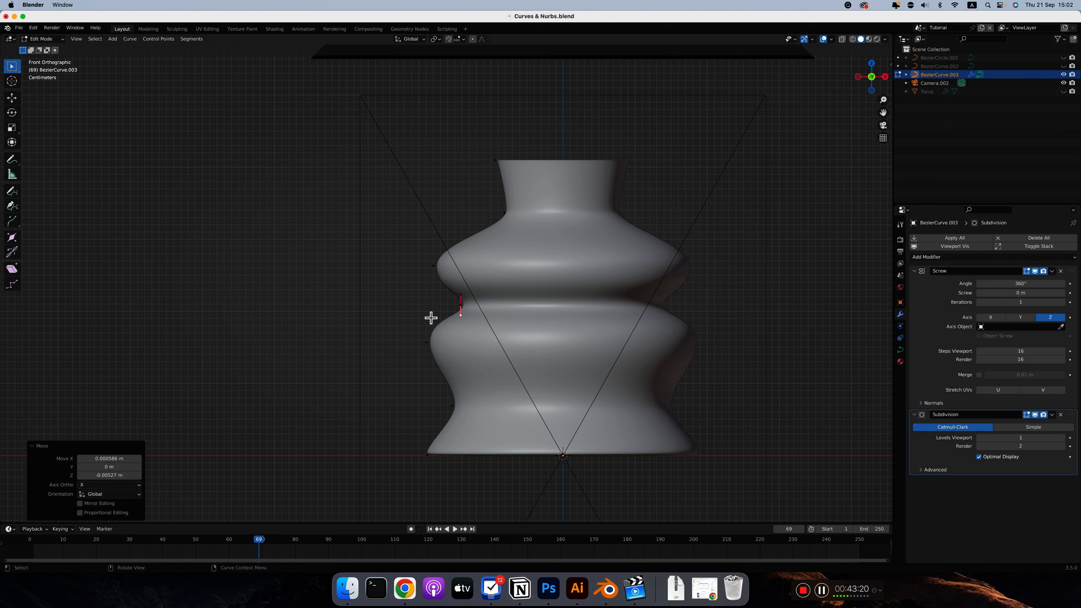
left_click(432, 266)
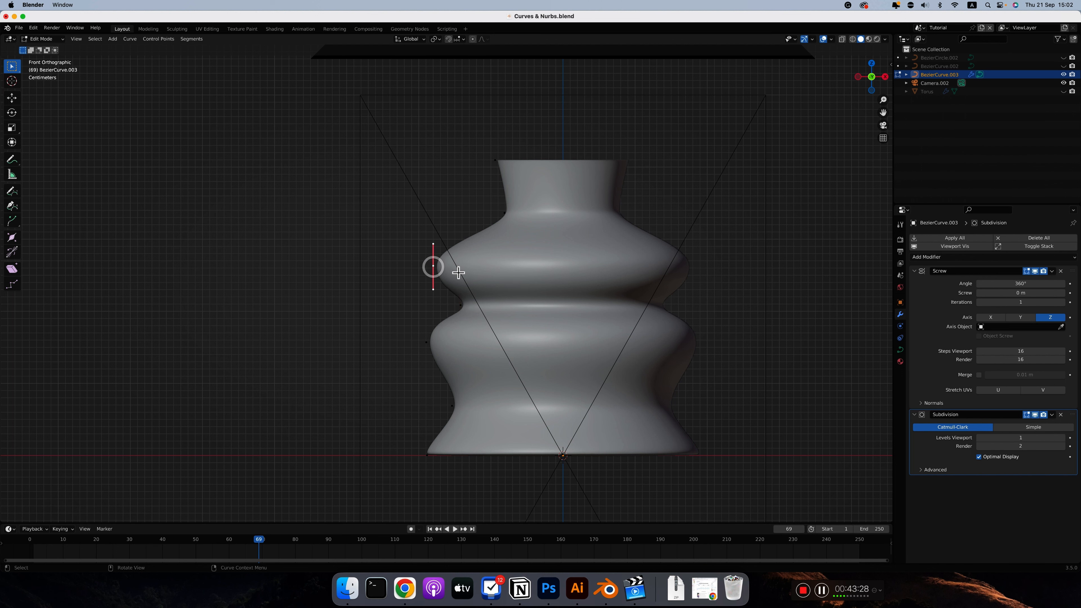
left_click(505, 212)
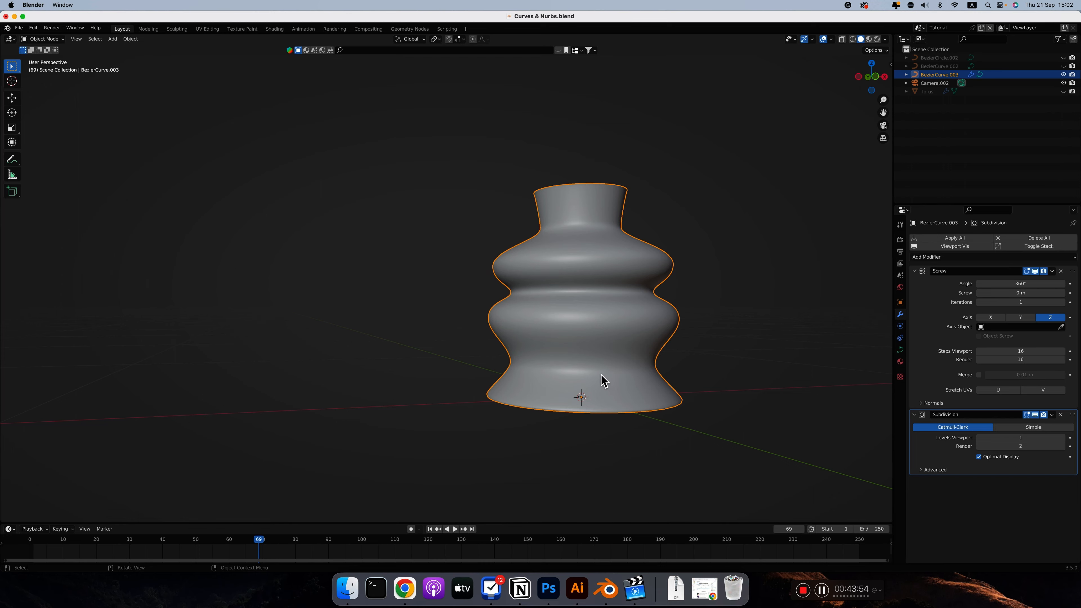
Add a Solidify modifier with a thickness of 0.014 m, placed between Screw and Subdivision in the stack.
scroll(602, 379, "up", 5)
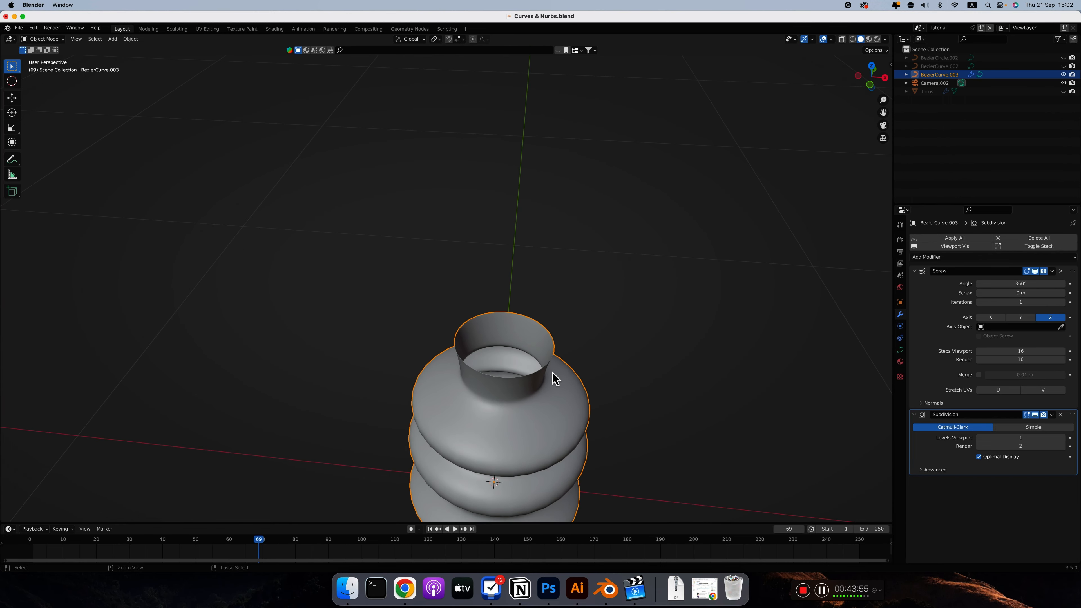
scroll(552, 376, "up", 2, "ctrl")
scroll(552, 377, "up", 3)
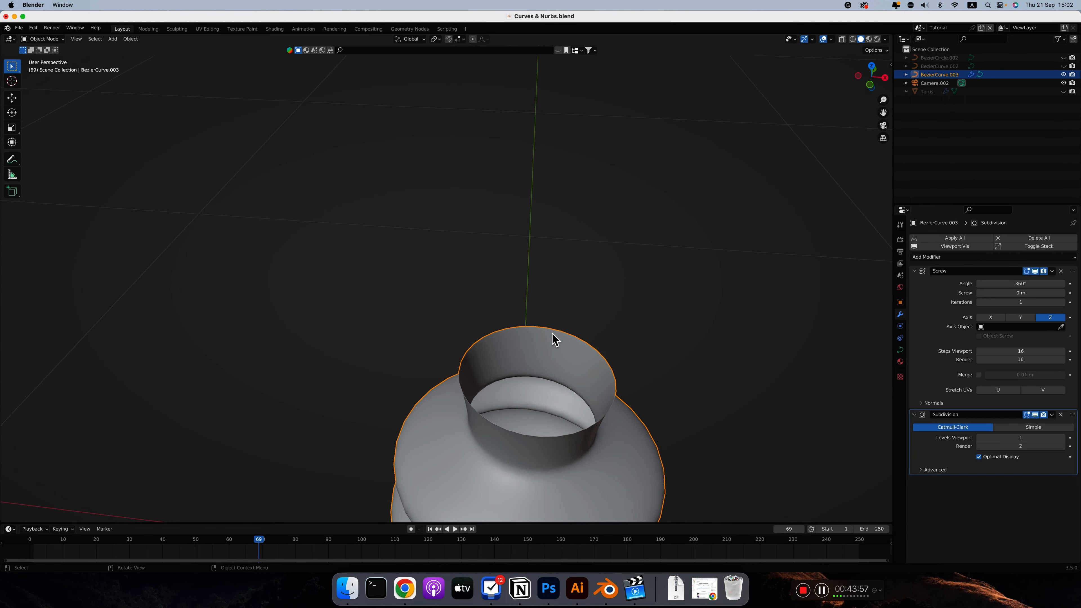
left_click(926, 257)
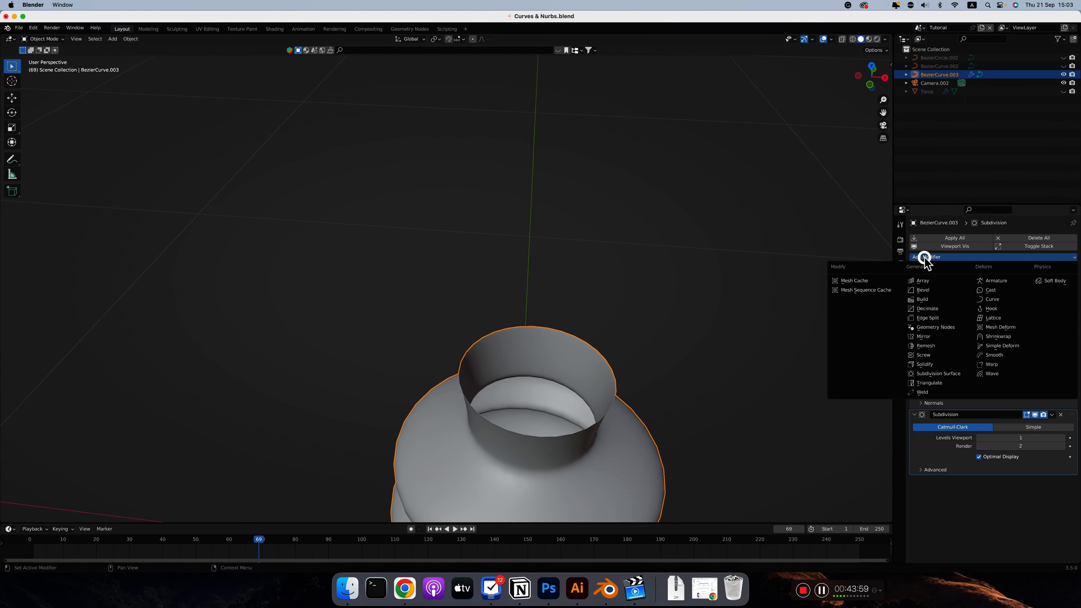
left_click(929, 364)
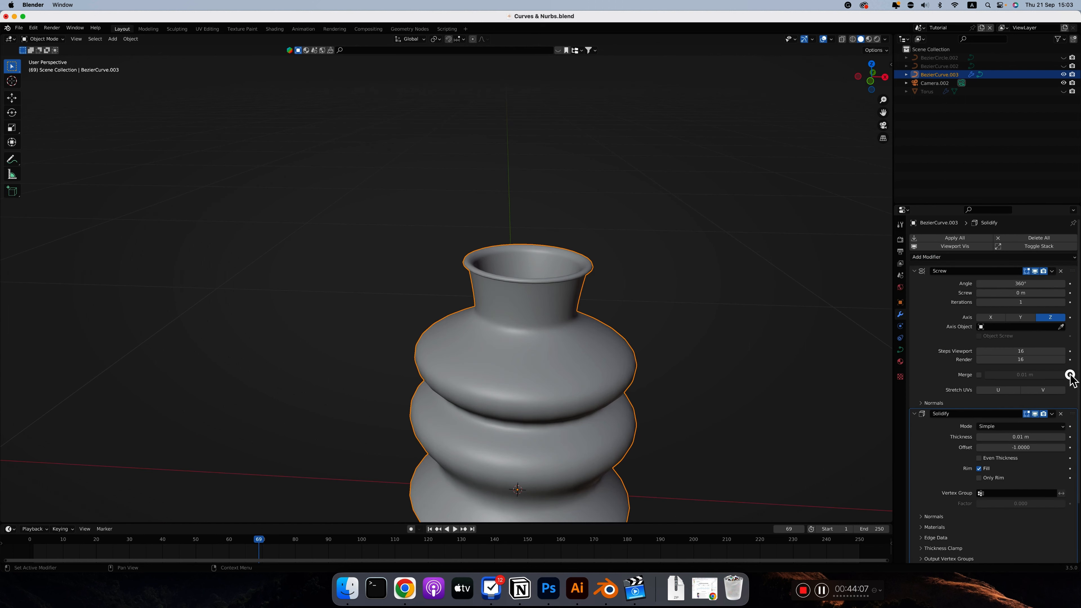
left_click_drag(1073, 271, 1073, 413)
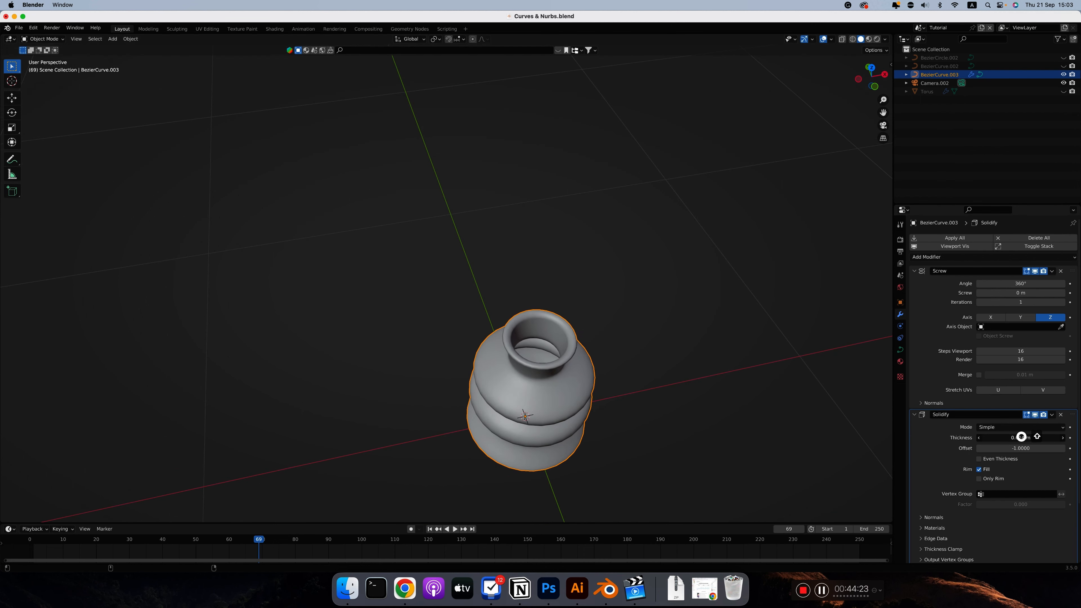
left_click_drag(1021, 437, 1038, 437)
scroll(567, 418, "down", 5)
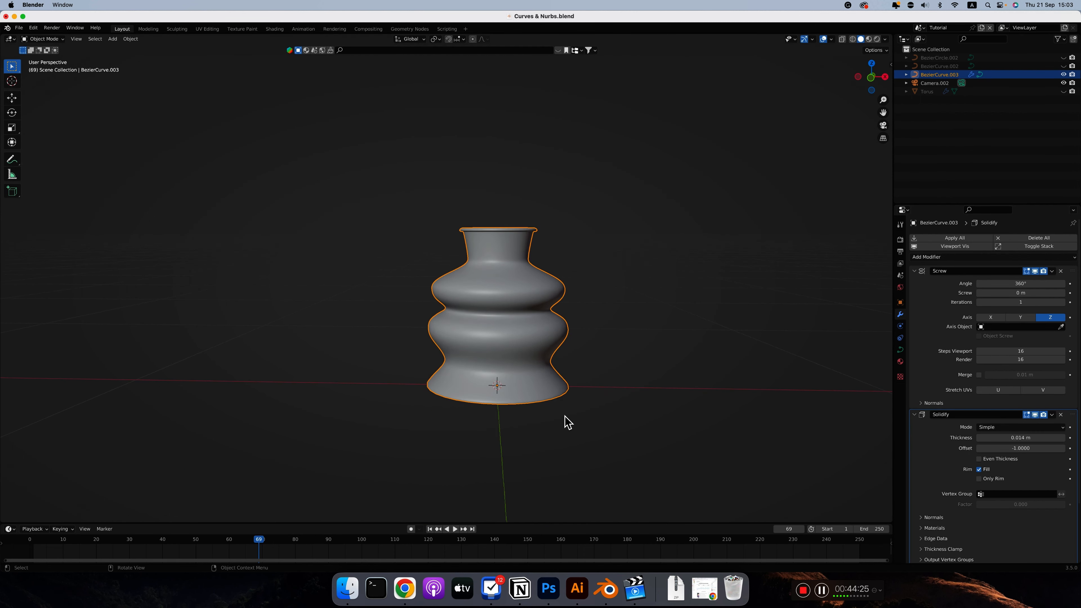
Enter Edit Mode on the vase profile and turn off the Screw modifier's Edit Mode display.
key("Tab")
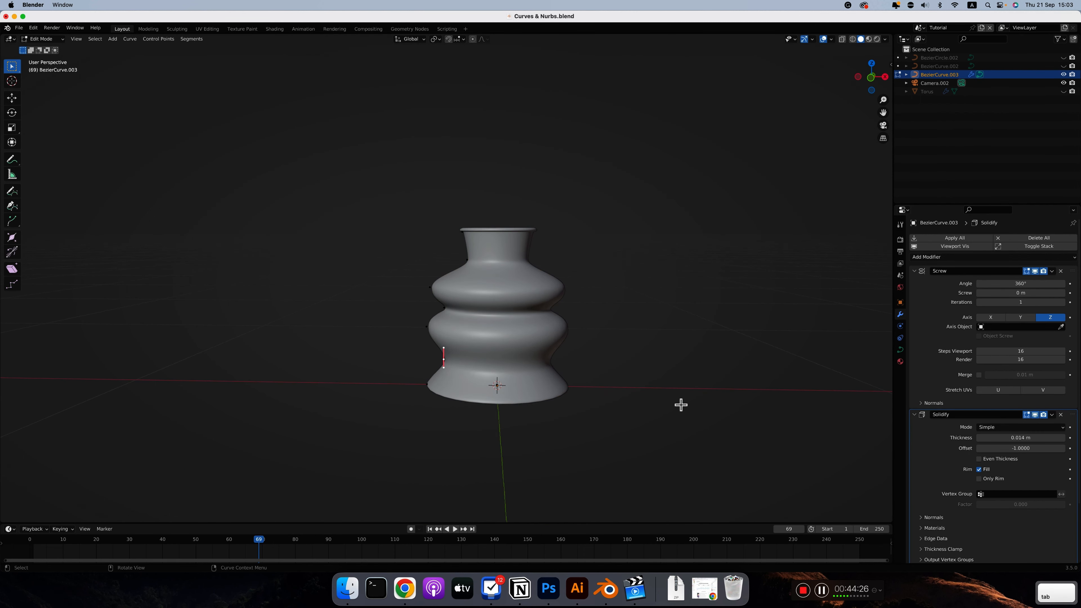
left_click(1027, 272)
scroll(452, 315, "up", 5)
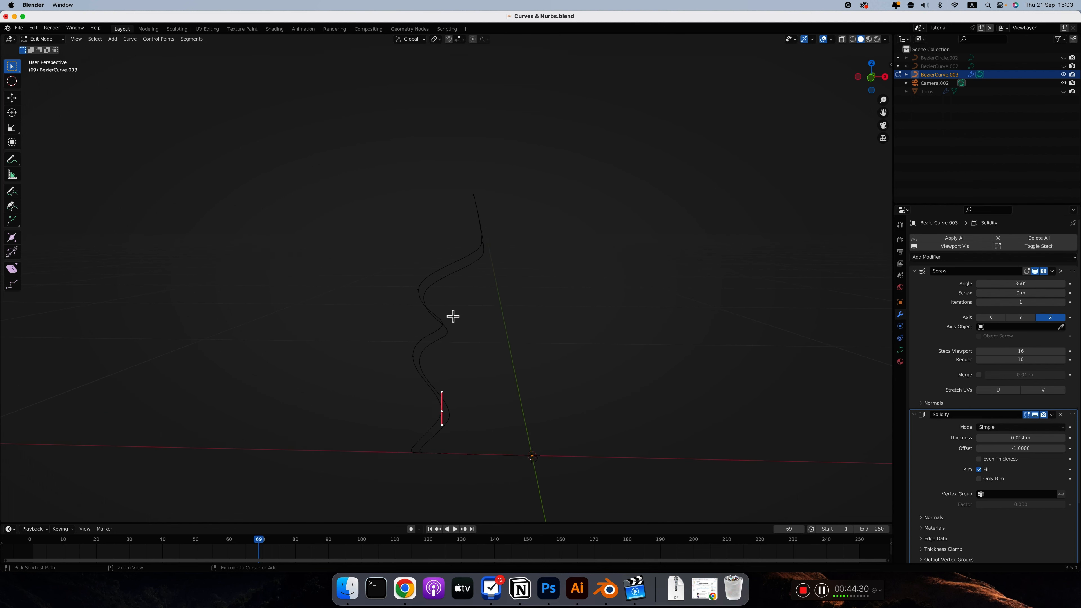
Turn off Even Thickness on the vase's Solidify modifier and set its thickness to 0.014 m.
scroll(453, 317, "left", 5)
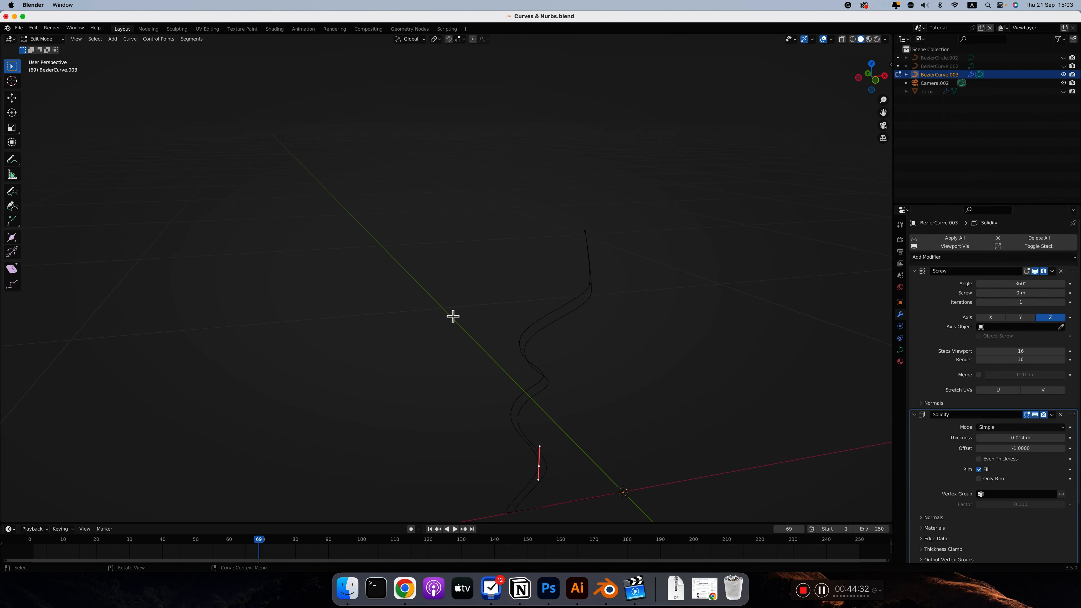
scroll(594, 308, "left", 5)
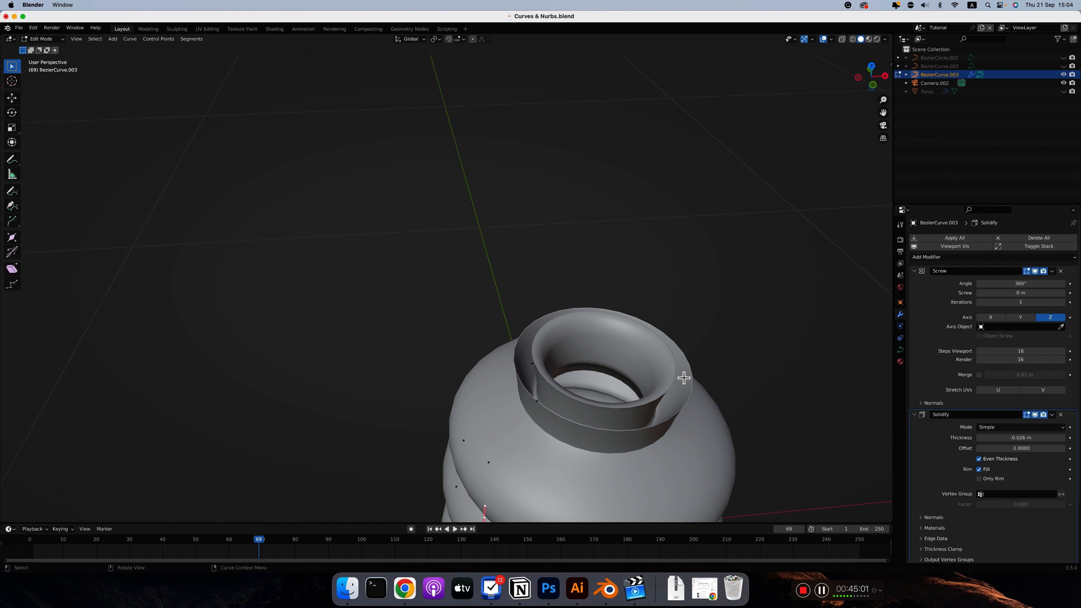
middle_click_drag(684, 377, 686, 351)
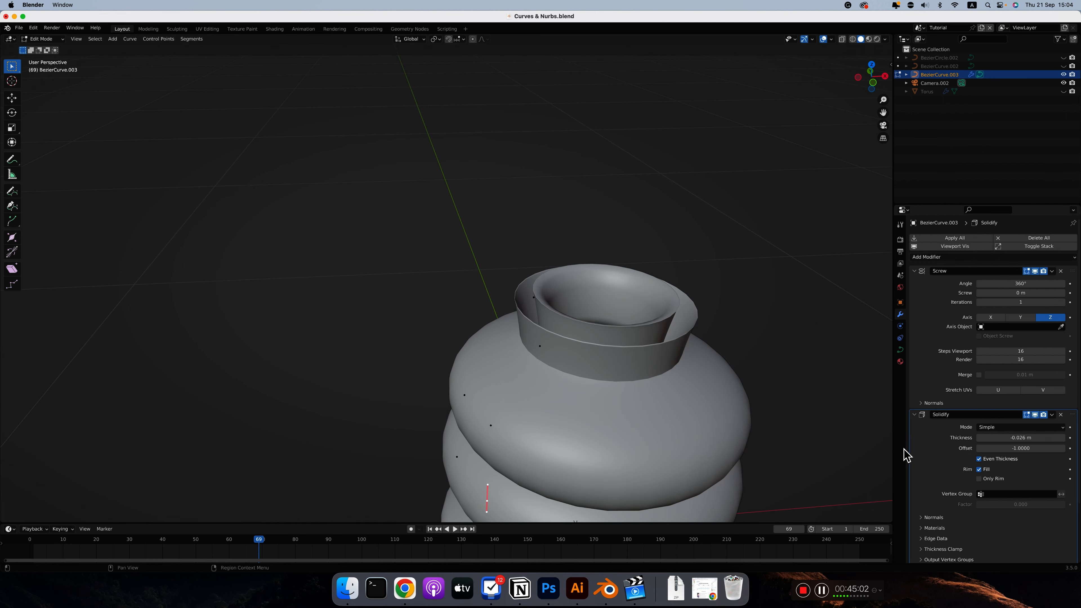
left_click(980, 460)
scroll(611, 350, "down", 2)
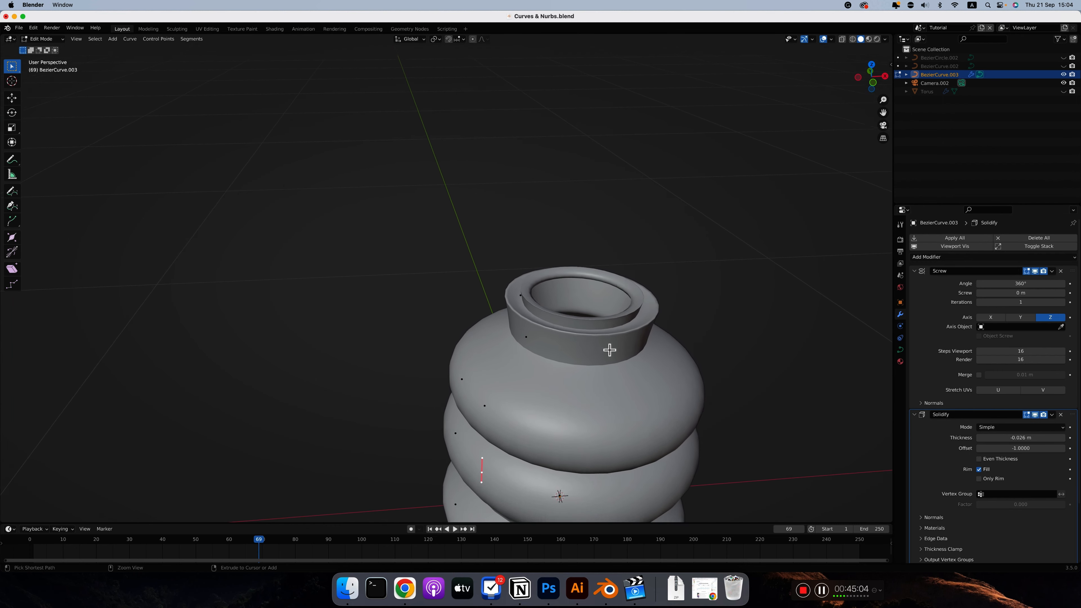
left_click_drag(1023, 438, 1020, 438)
scroll(575, 336, "down", 3)
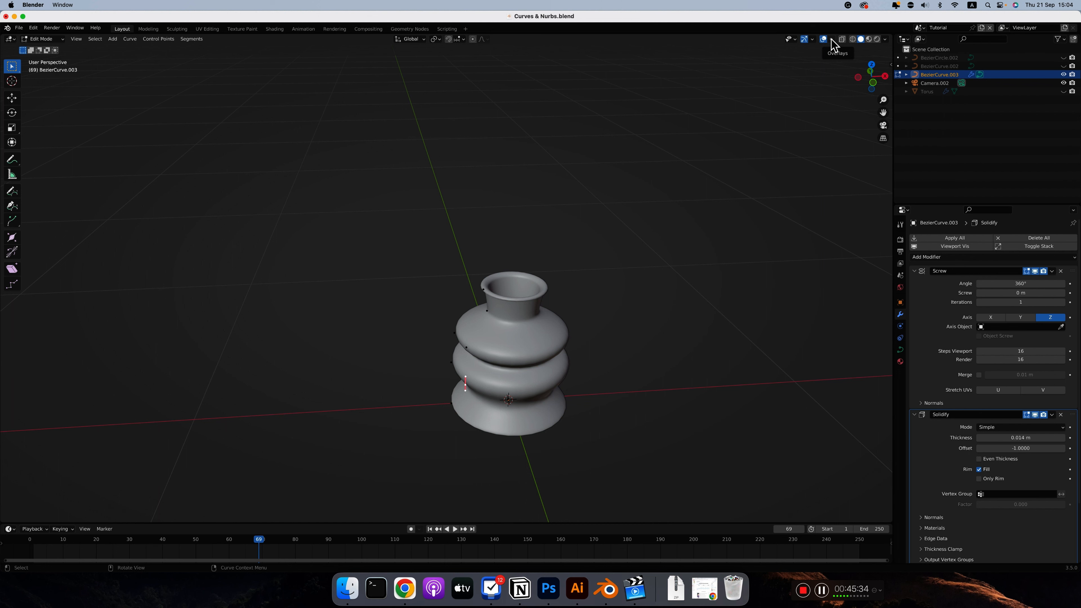
Enable the Face Orientation overlay on the vase and hide the Solidify modifier in the viewport to check its inner and outer faces.
left_click(833, 40)
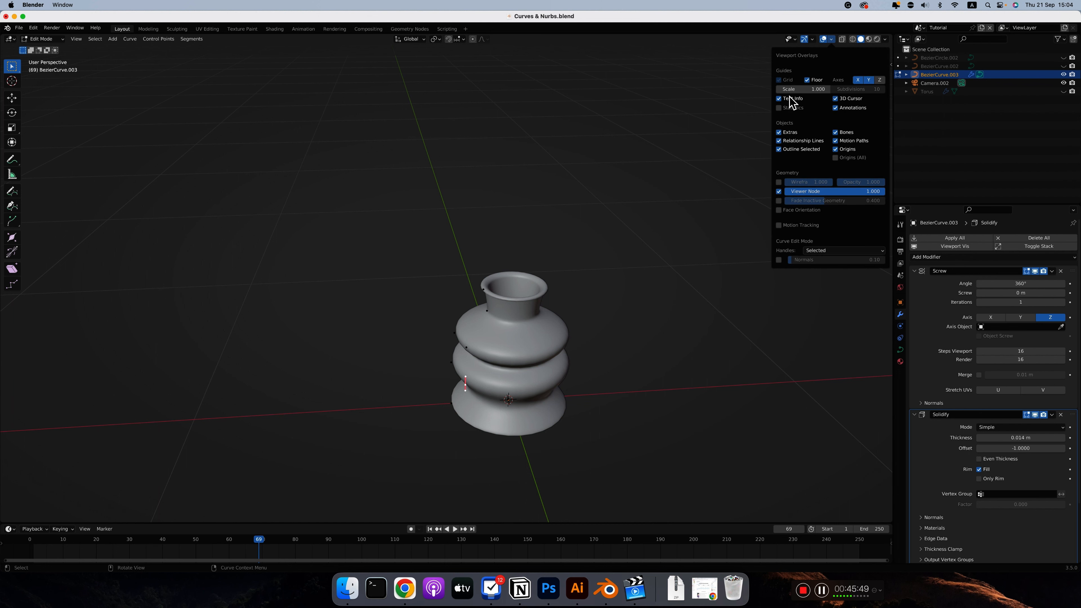
left_click(780, 210)
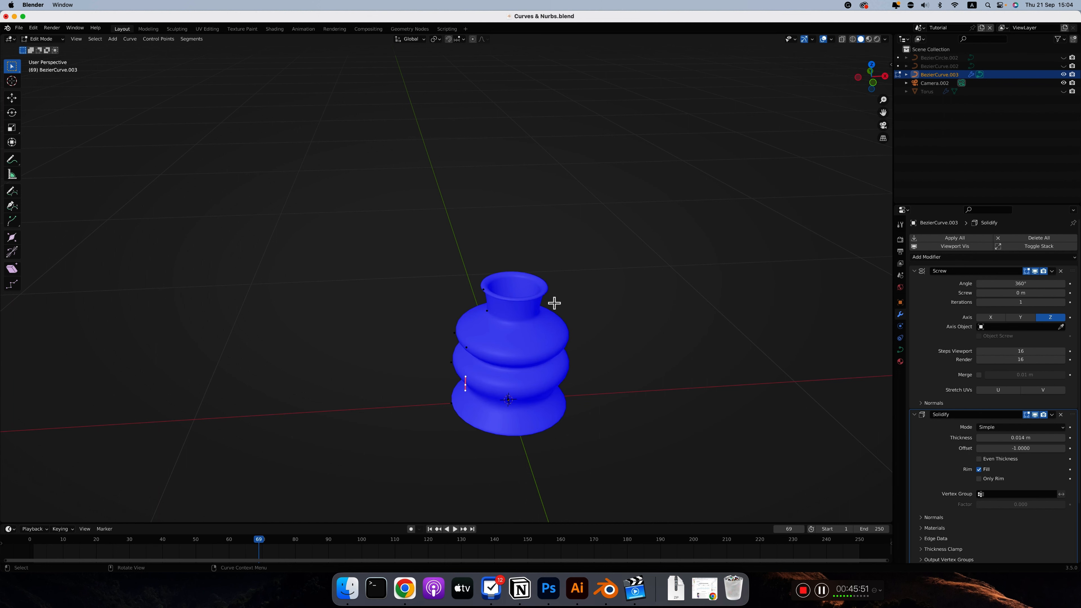
middle_click_drag(555, 302, 524, 326)
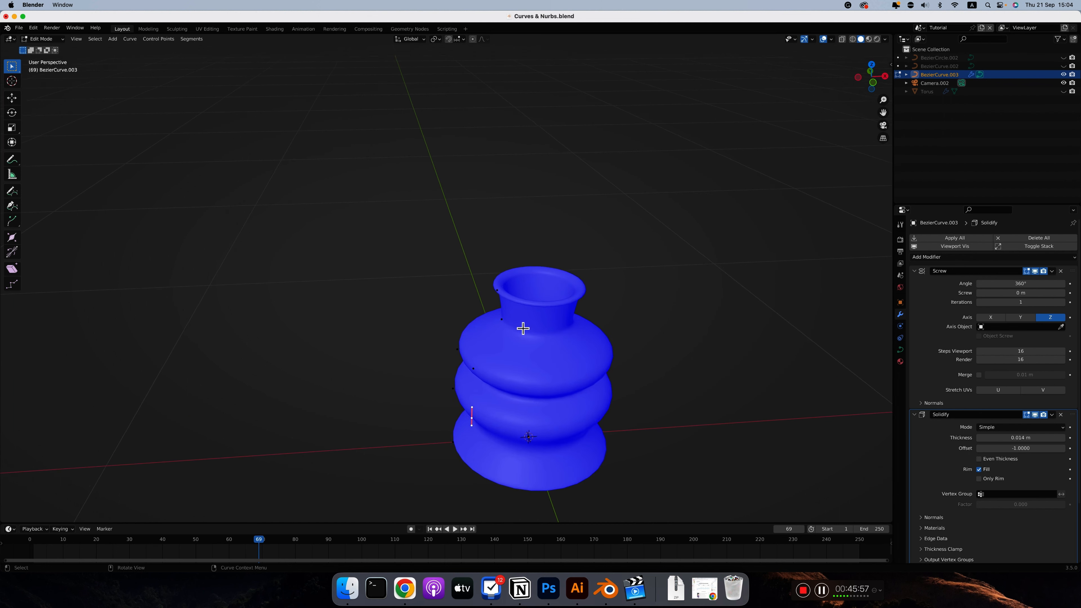
scroll(520, 329, "up", 2)
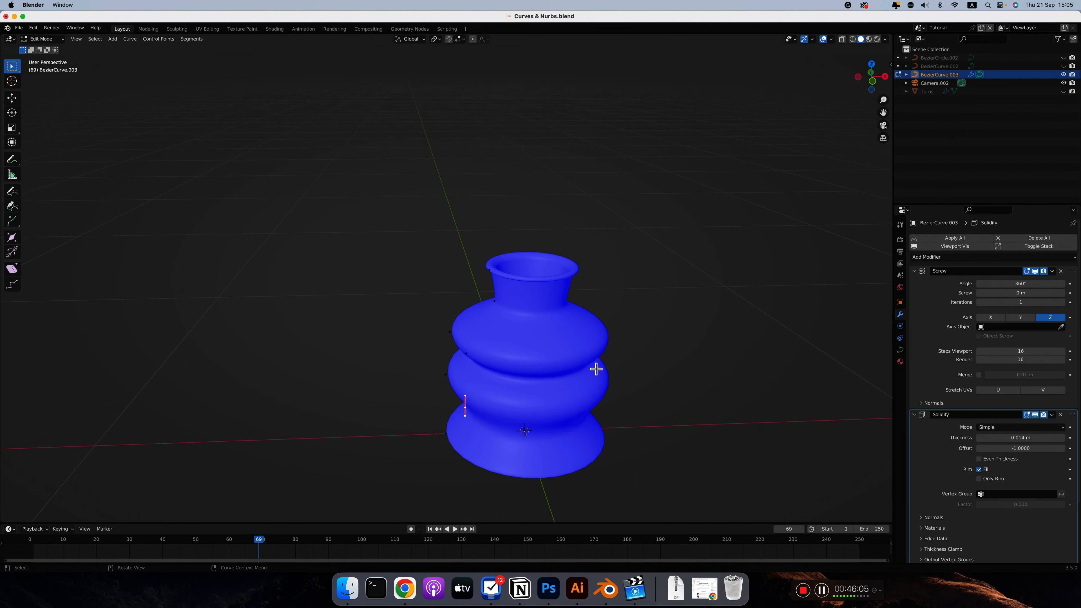
middle_click_drag(596, 369, 549, 367)
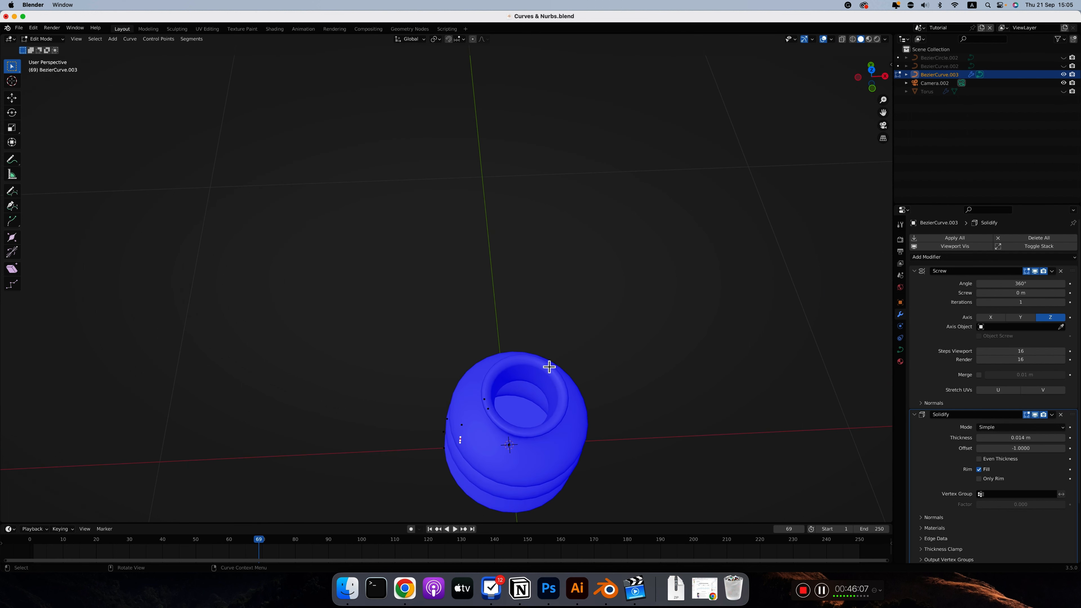
left_click(1035, 415)
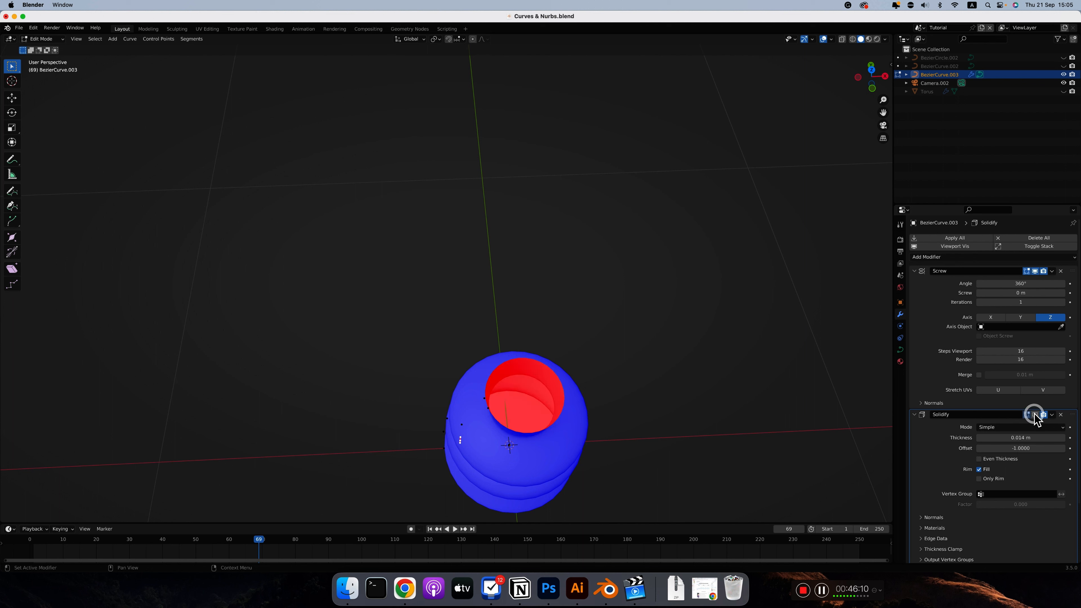
middle_click_drag(528, 380, 527, 332)
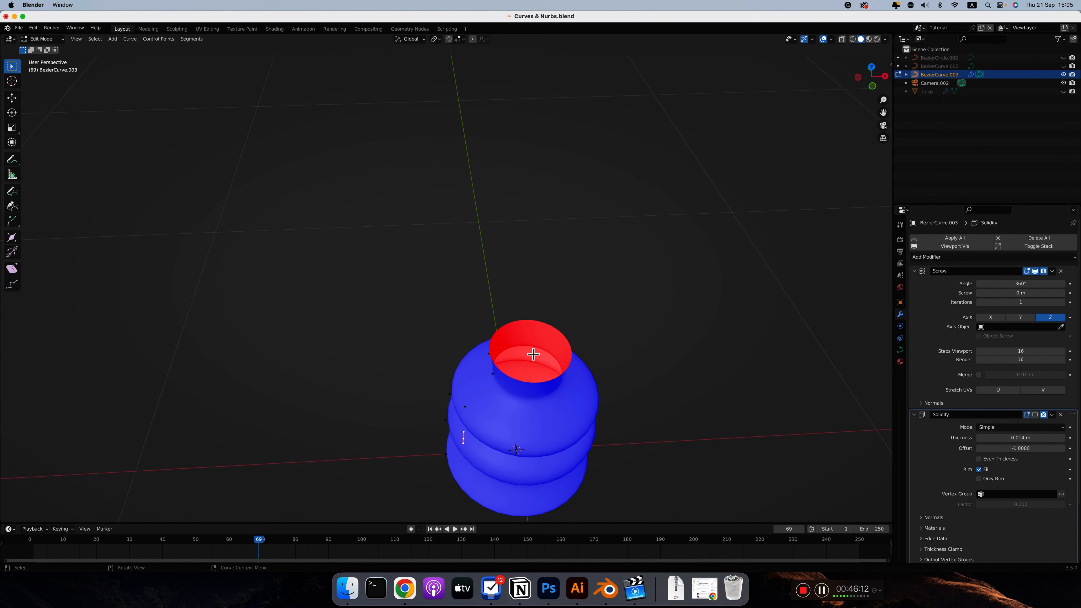
Set the Screw modifier's angle to -360° to flip the vase's face orientation.
left_click(1024, 284)
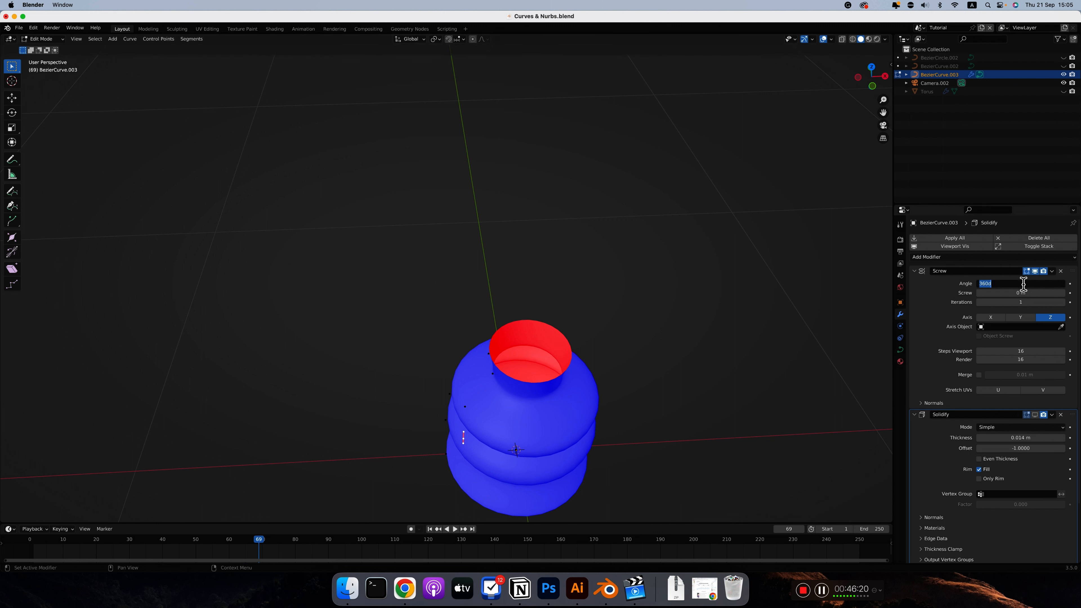
type("-3")
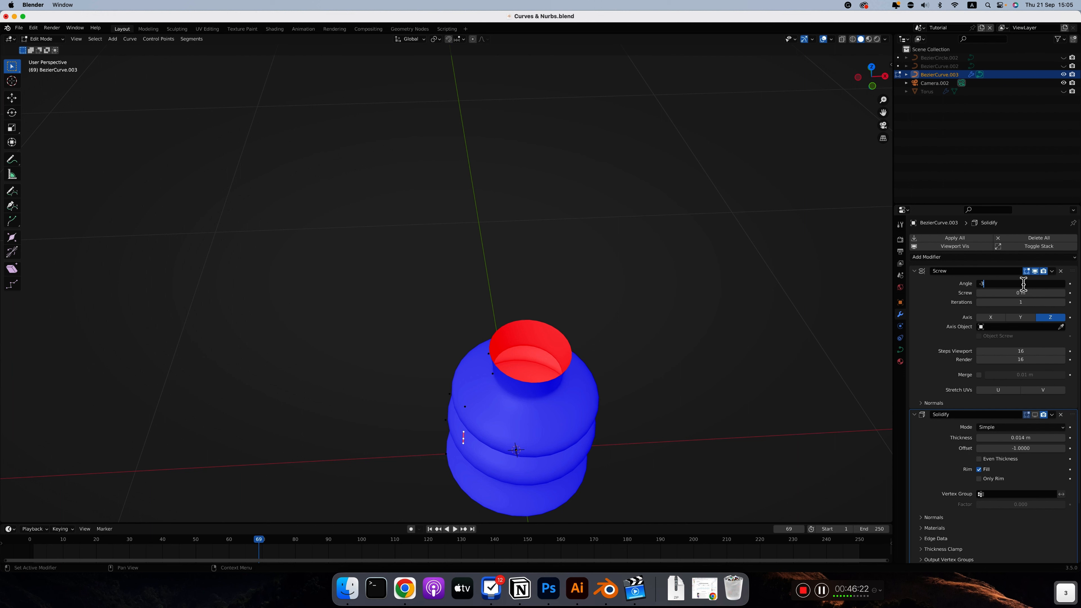
type("60")
key("Return")
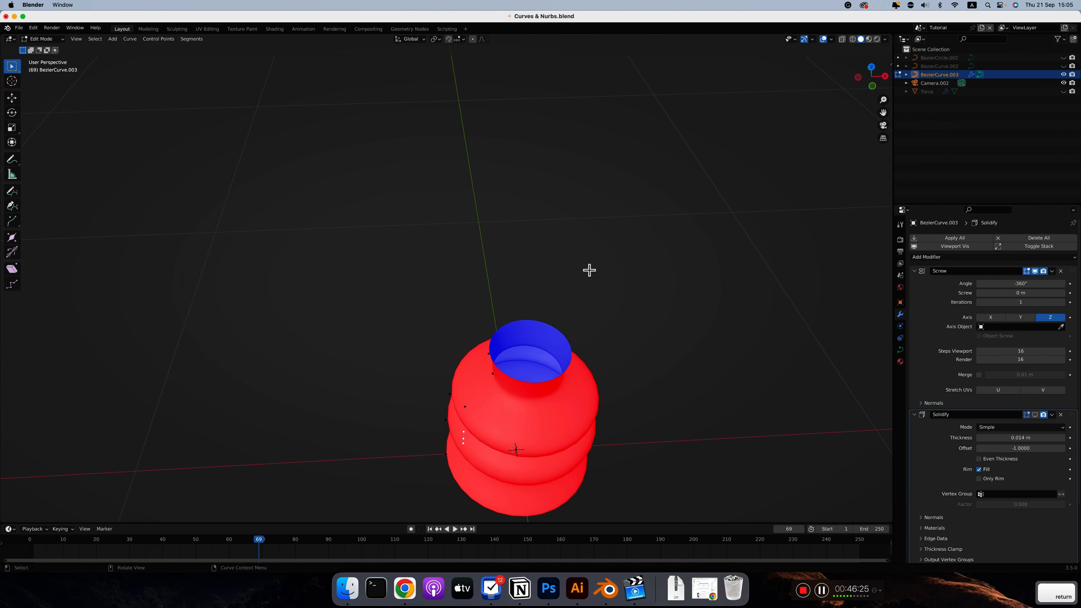
middle_click_drag(594, 312, 614, 357)
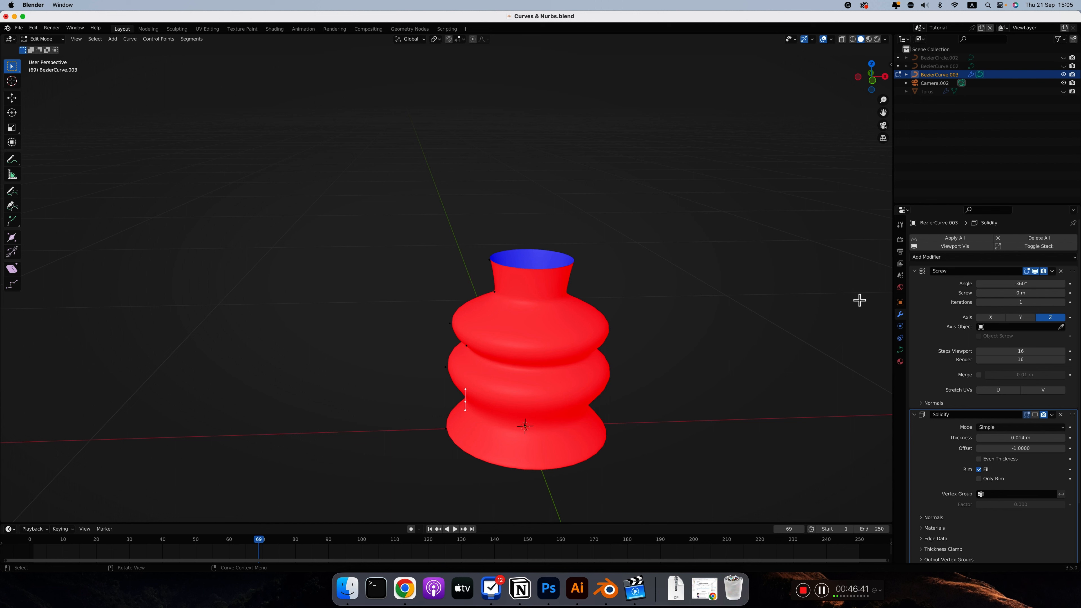
Set the Screw modifier's angle back to 360°.
left_click(1015, 283)
type("3")
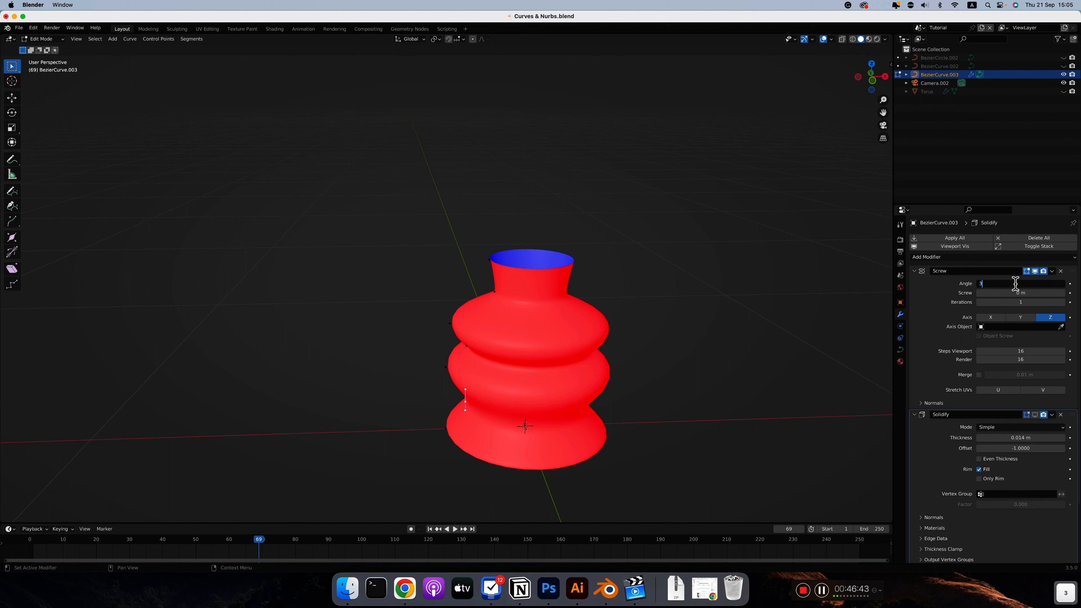
type("60")
key("Return")
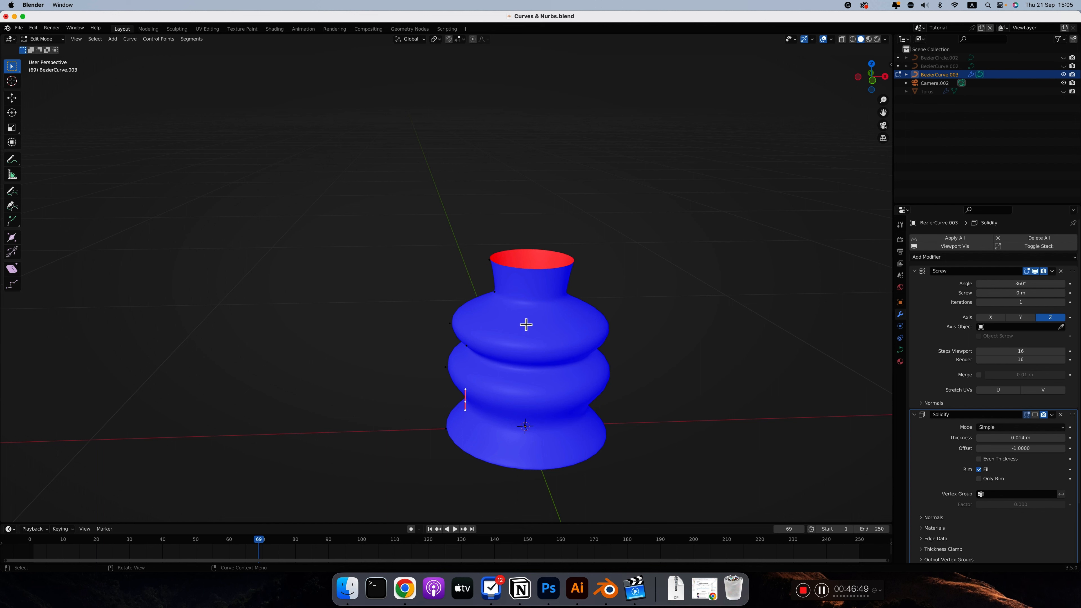
Show the Solidify modifier in the viewport again and turn off the Face Orientation overlay.
left_click(1035, 414)
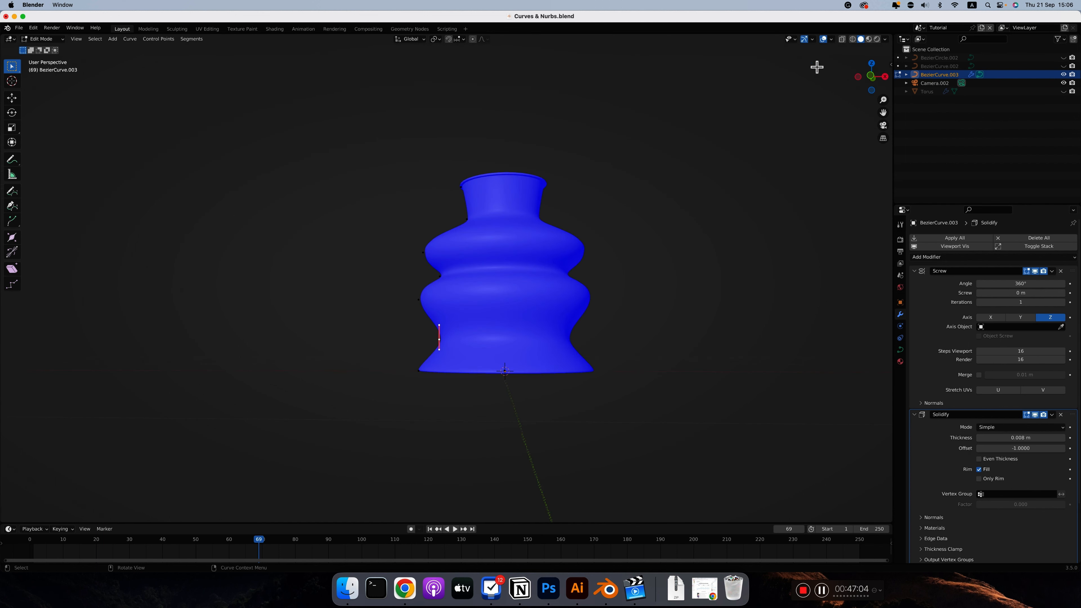
left_click(832, 39)
left_click(779, 210)
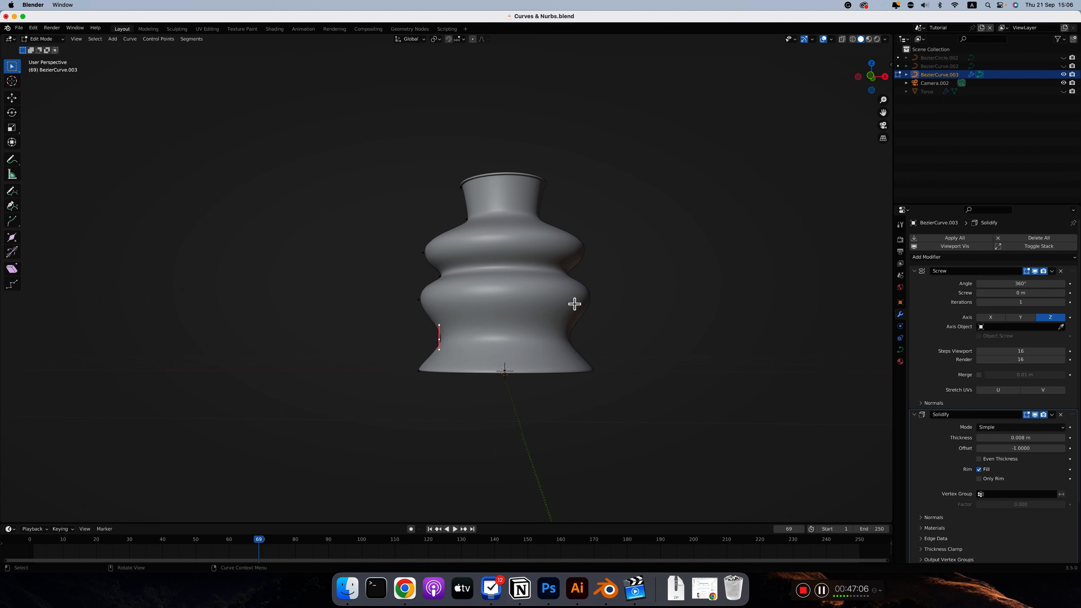
scroll(563, 296, "up", 5)
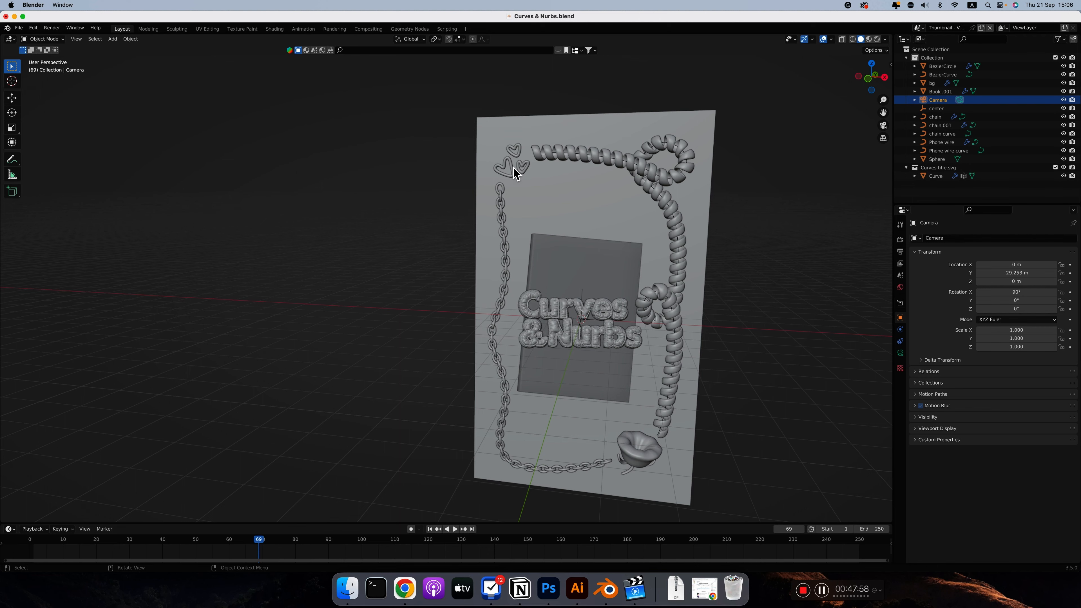
Examine the heart-shaped curve's points in Edit Mode and its curve data settings in the thumbnail scene.
left_click(511, 158)
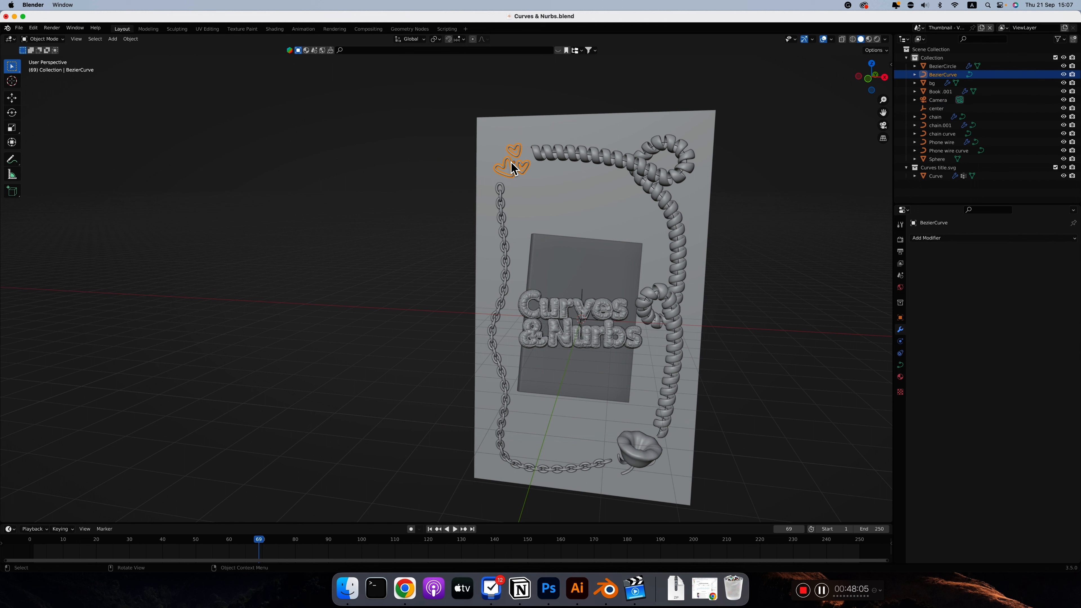
key("Tab")
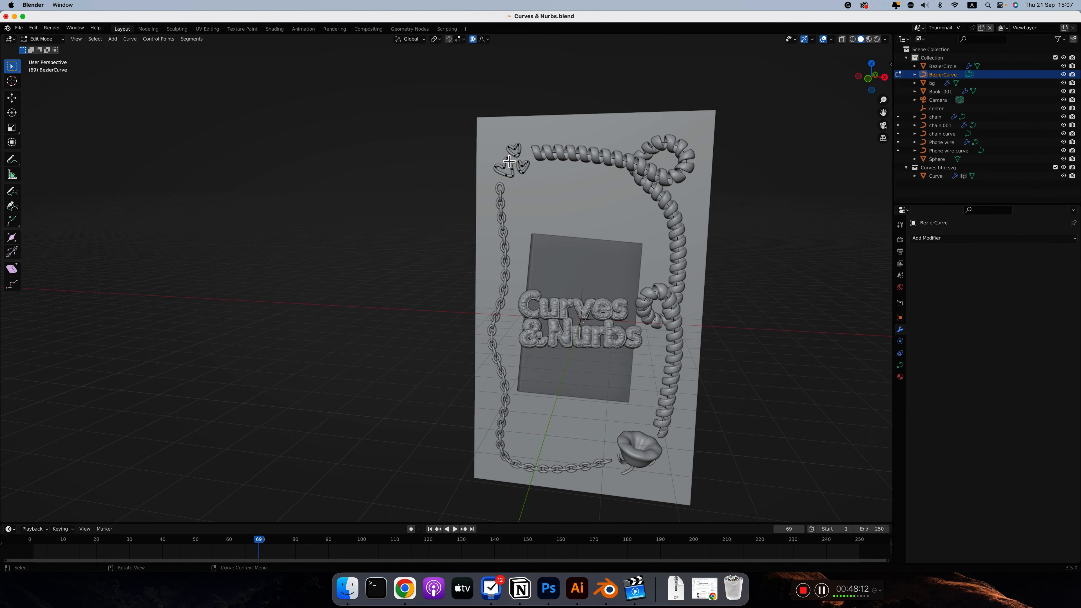
middle_click_drag(511, 163, 528, 173)
left_click(899, 366)
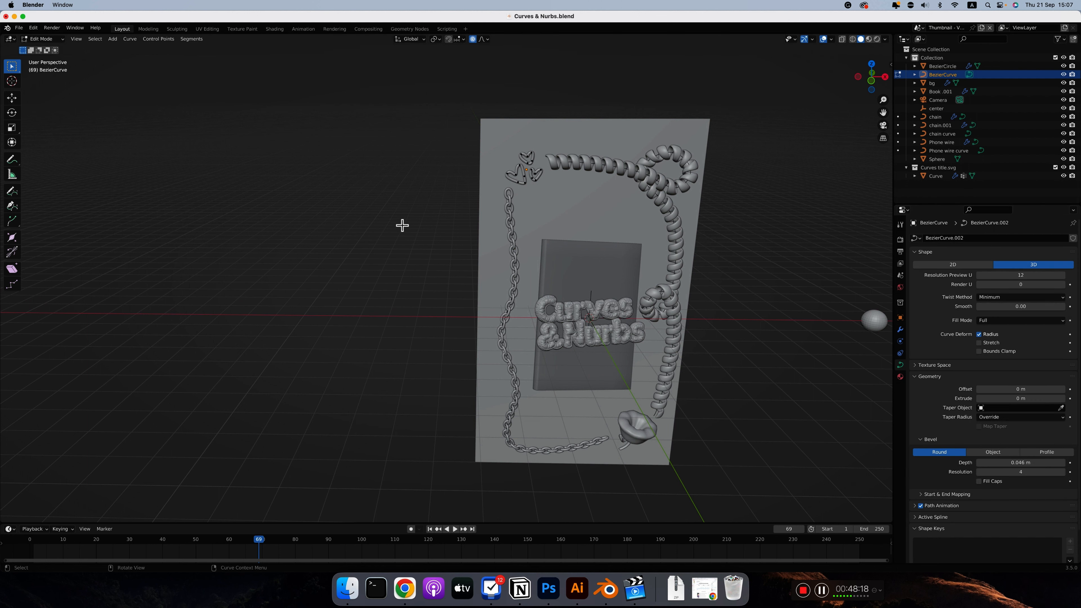
key("Tab")
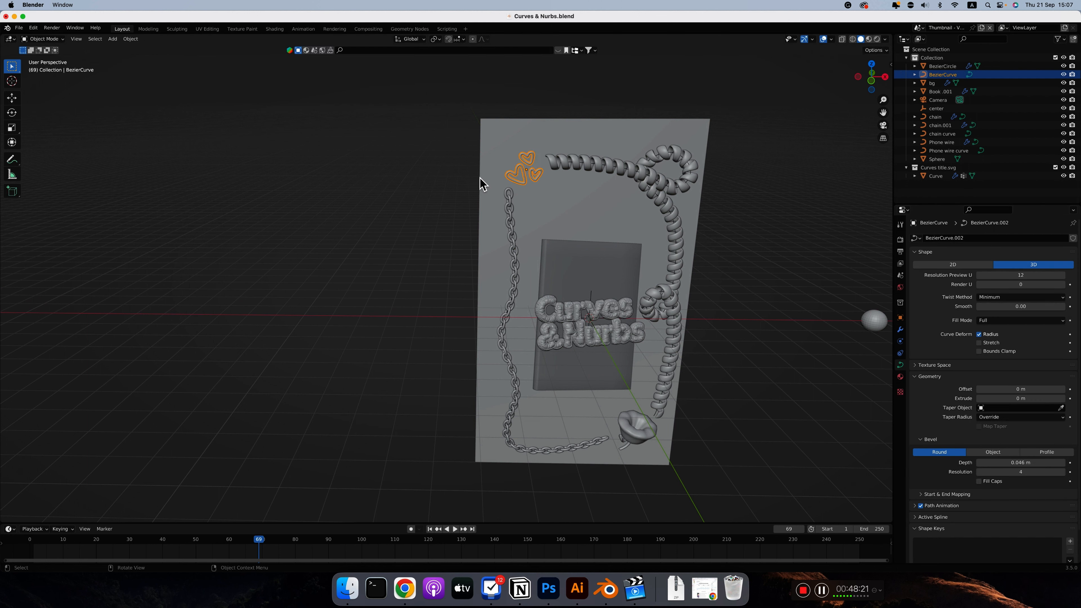
Select the chain object with the top link and hide its Curve and Array modifiers in the viewport to isolate the base link.
left_click(511, 199)
scroll(508, 205, "up", 4)
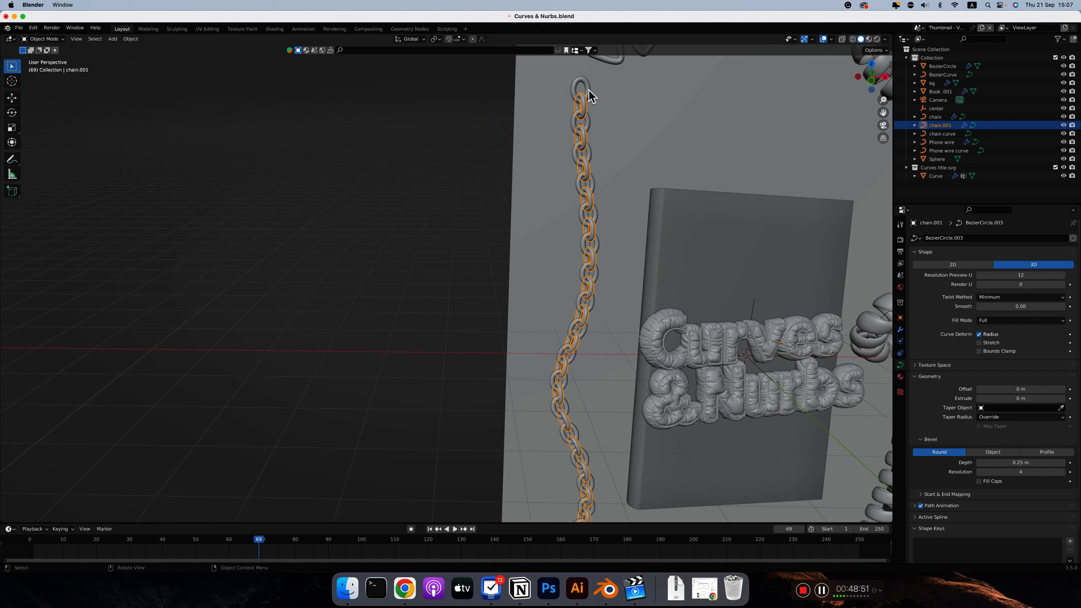
left_click(581, 89)
left_click(900, 330)
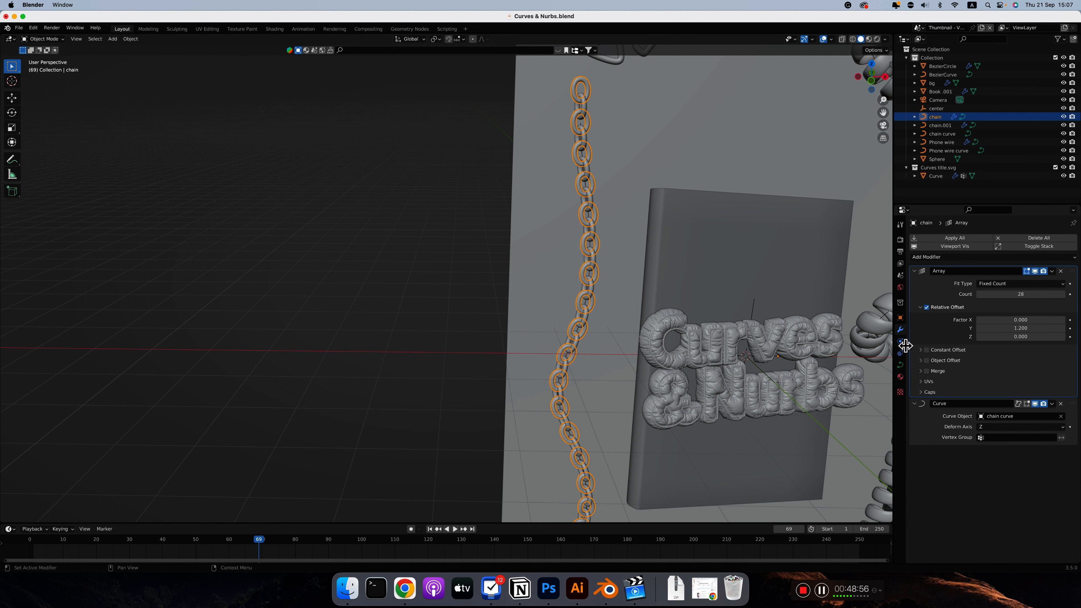
left_click(1036, 404)
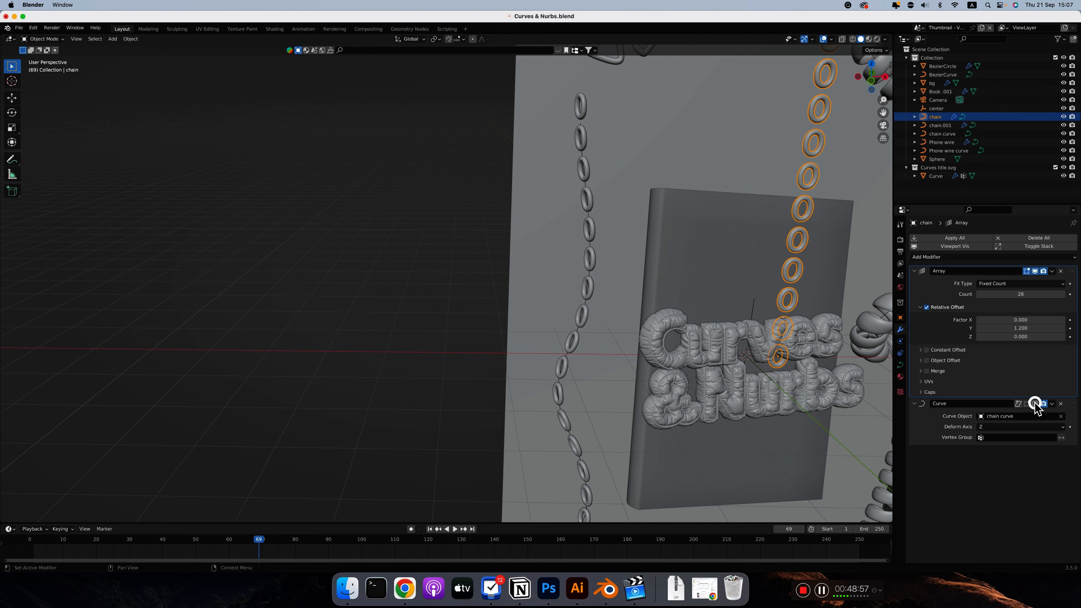
left_click(1036, 272)
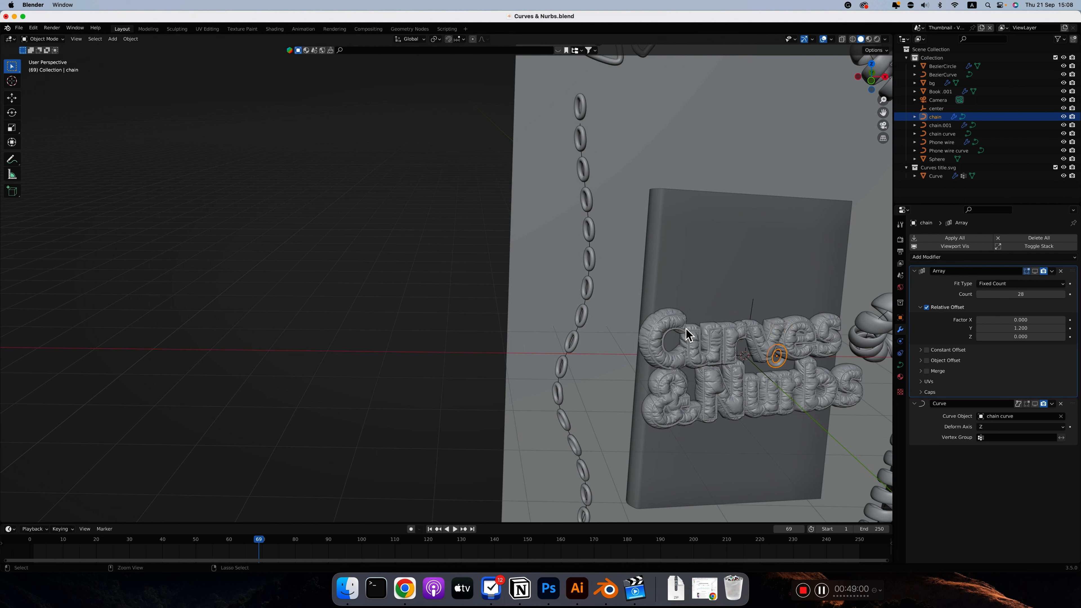
scroll(684, 330, "down", 5, "ctrl")
scroll(684, 330, "down", 5)
scroll(679, 311, "up", 2, "ctrl")
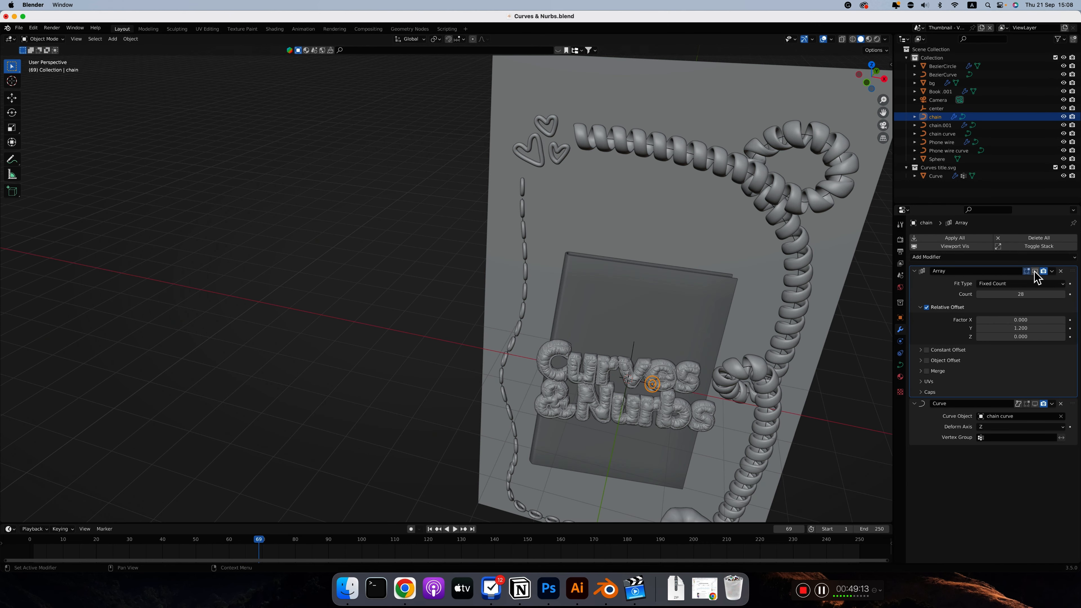
Show the chain's Array modifier in the viewport again, followed by its Curve modifier, to rebuild the chain along its curve.
left_click(1036, 271)
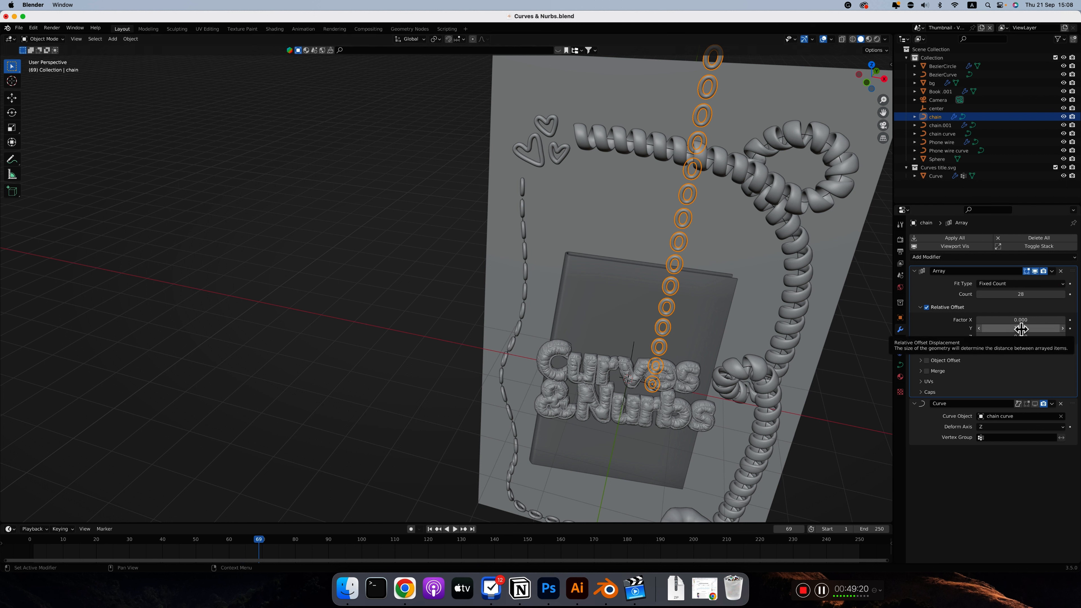
scroll(656, 285, "down", 3)
middle_click_drag(654, 283, 473, 162)
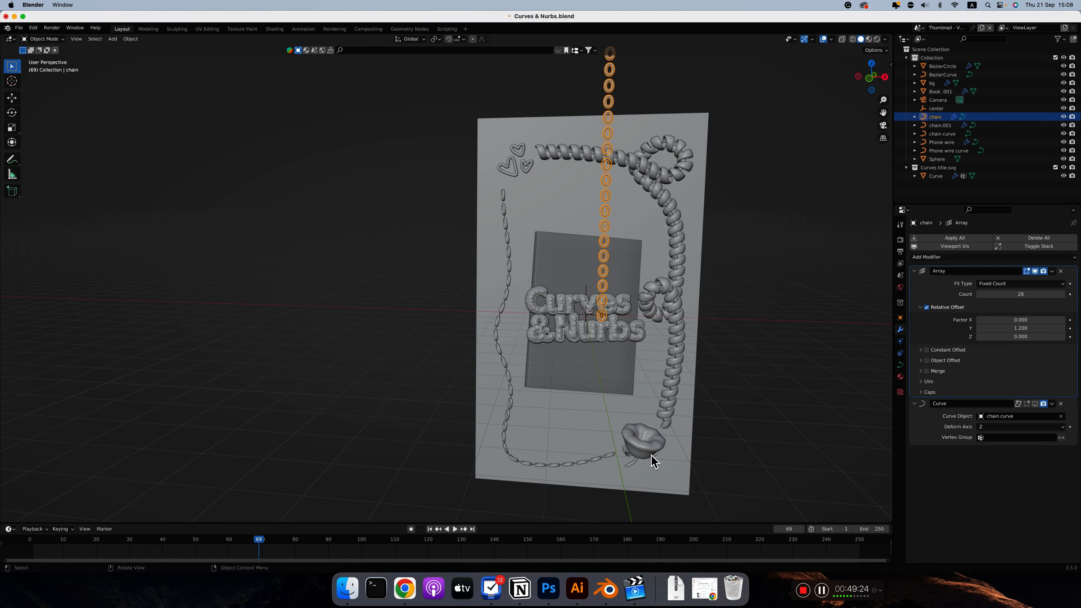
left_click(1036, 403)
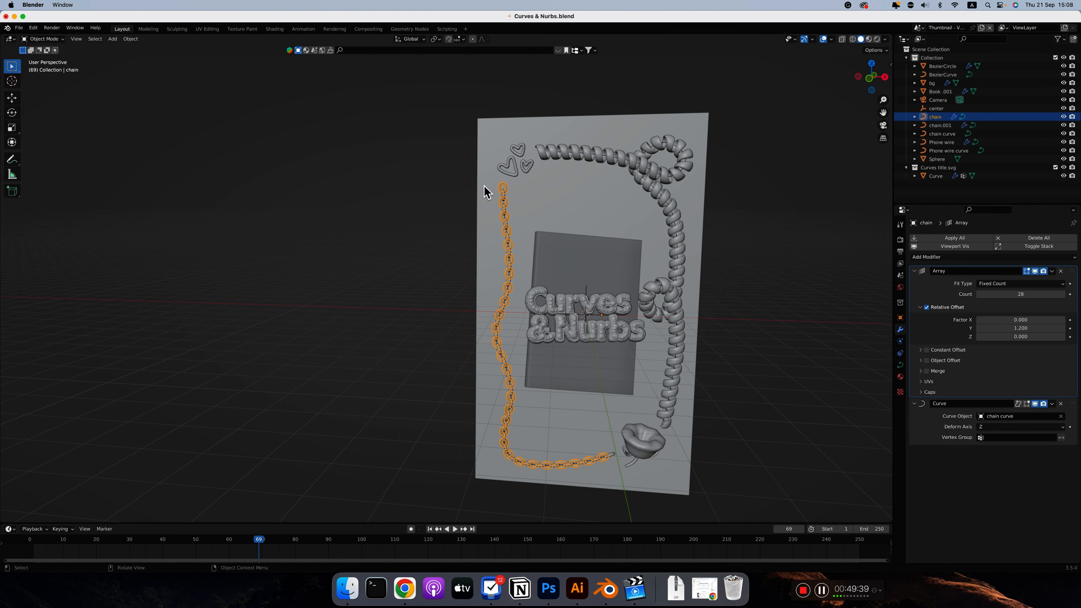
scroll(523, 183, "left", 10)
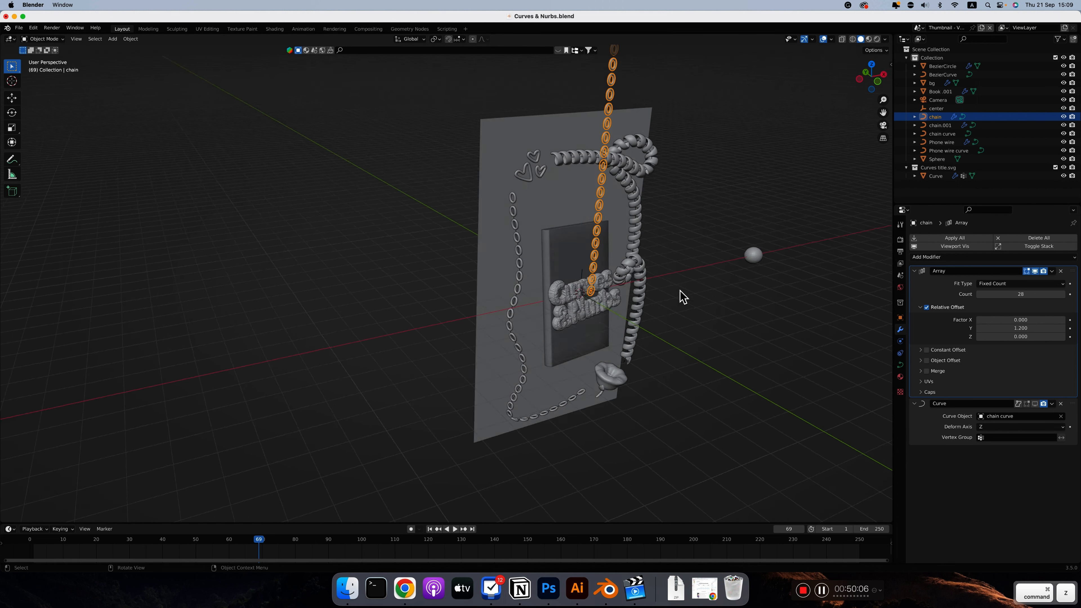
scroll(683, 296, "up", 3)
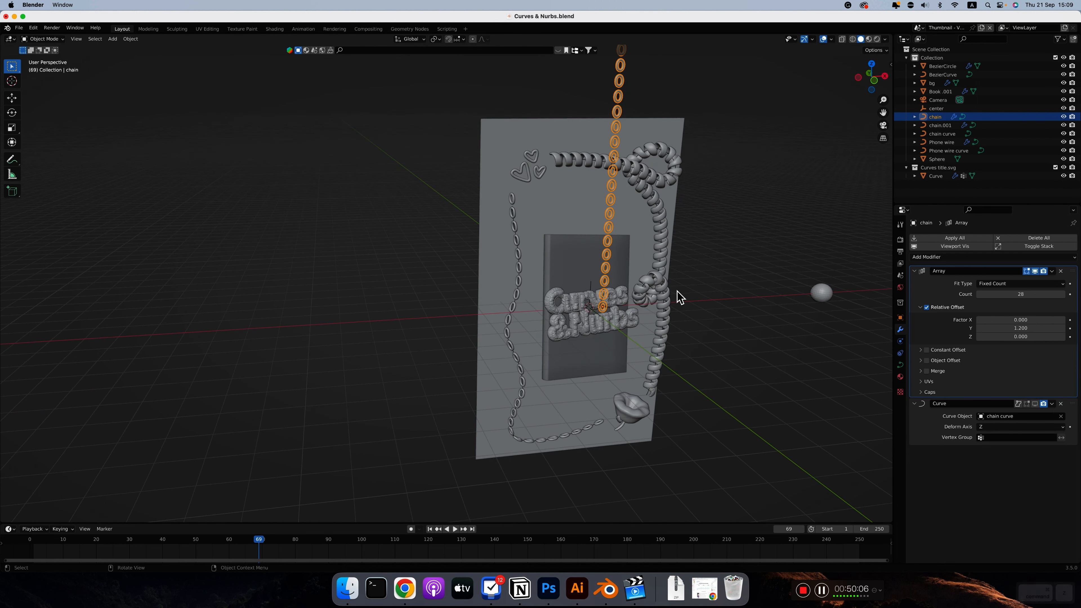
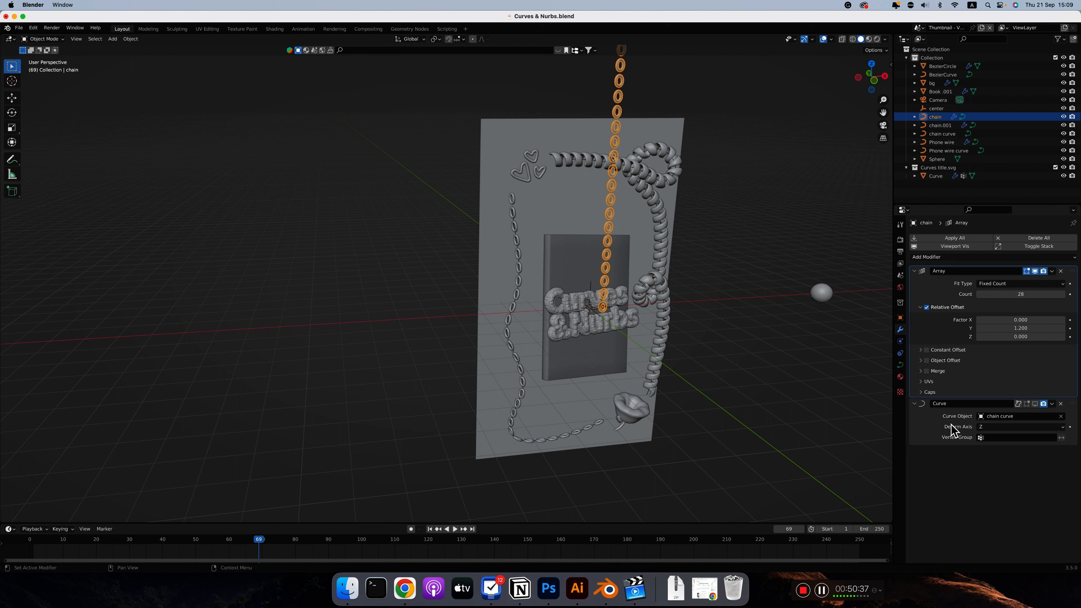
Review the deform axis options of the chain's Curve modifier, keep Z, and show the modifier in the viewport again.
left_click(985, 427)
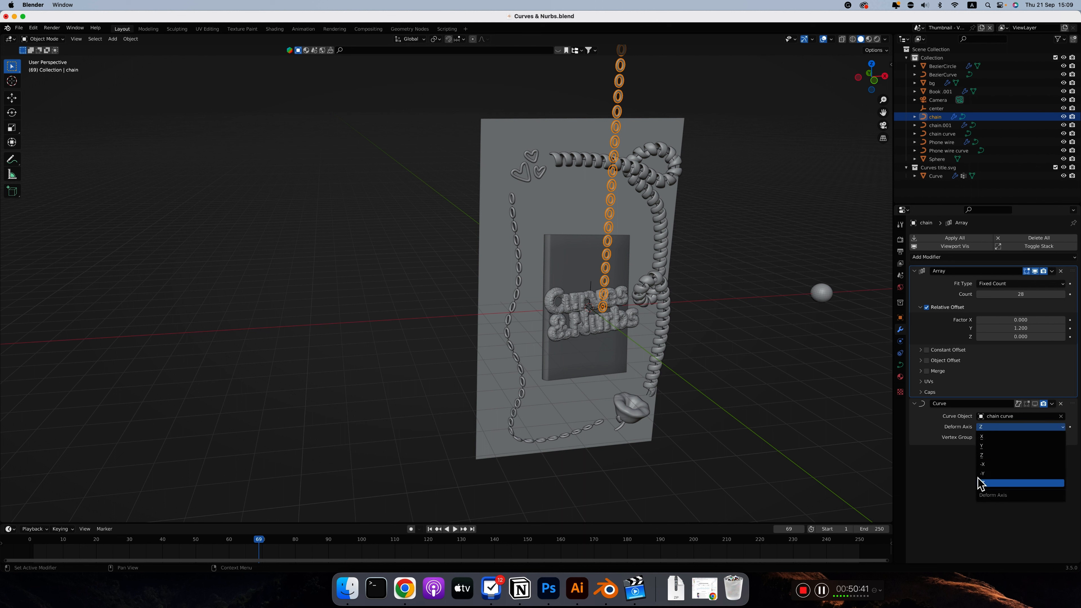
left_click(935, 426)
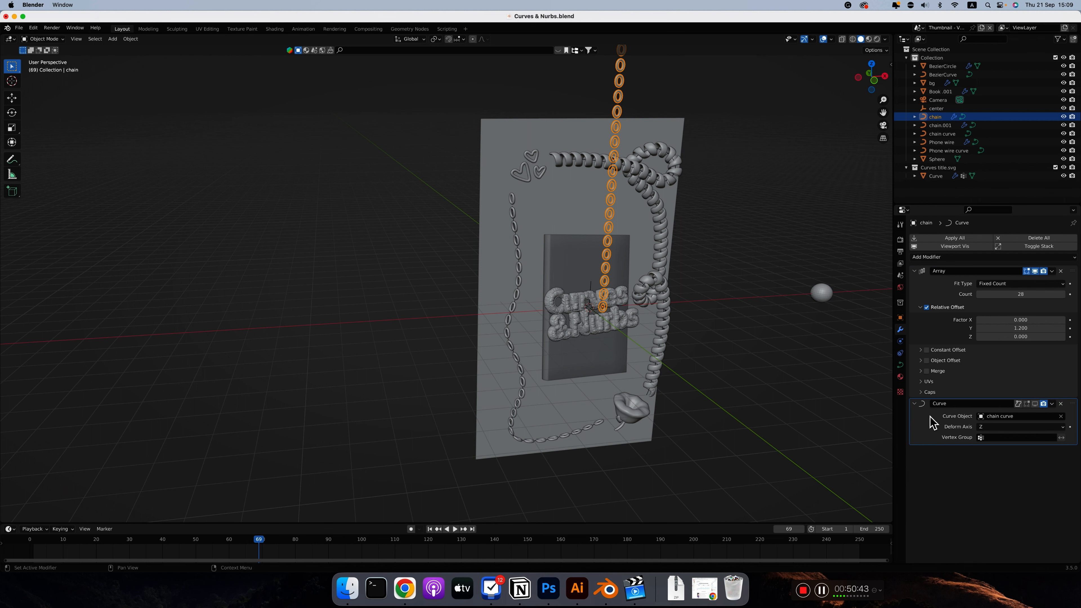
left_click(1036, 403)
scroll(476, 274, "left", 2)
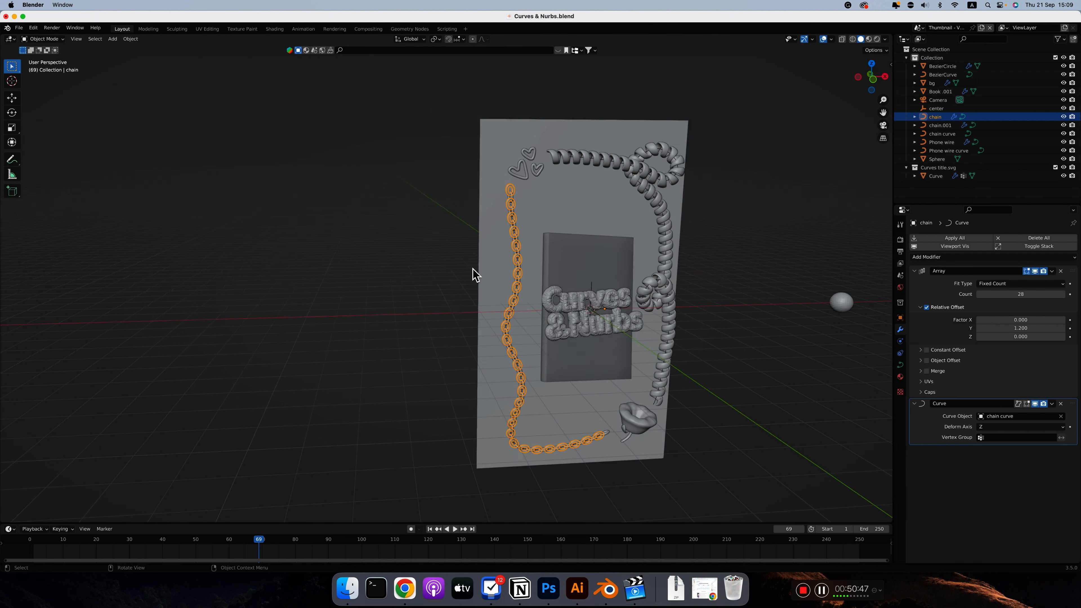
scroll(476, 274, "down", 3)
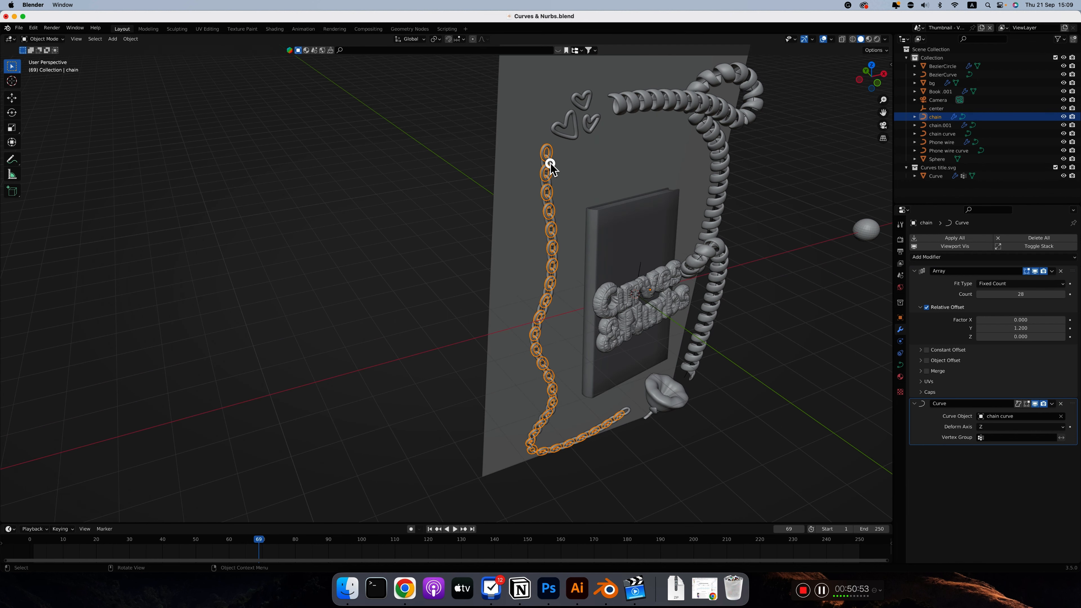
Hide the Array and Curve modifiers of chain.001 and chain in the viewport to reduce each to its base link.
left_click(551, 167)
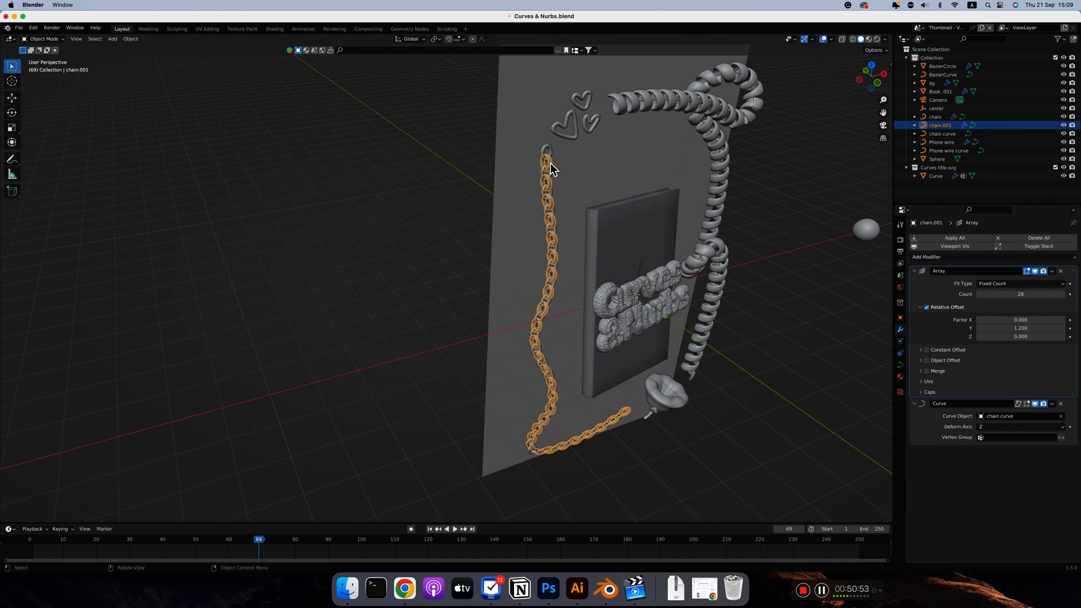
scroll(549, 179, "left", 3)
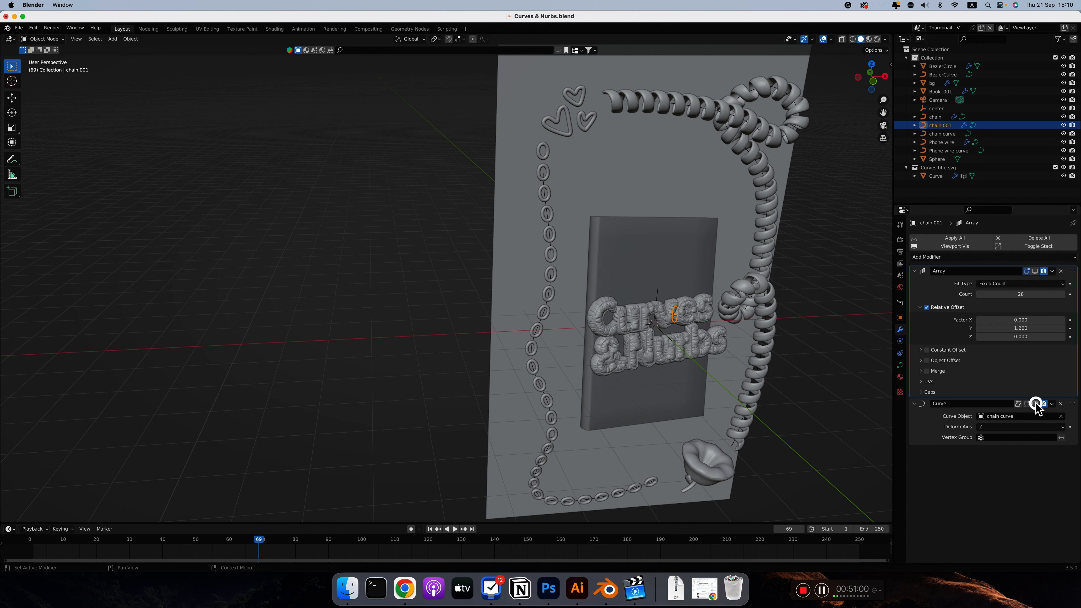
left_click(546, 157)
left_click(1035, 272)
left_click(1035, 403)
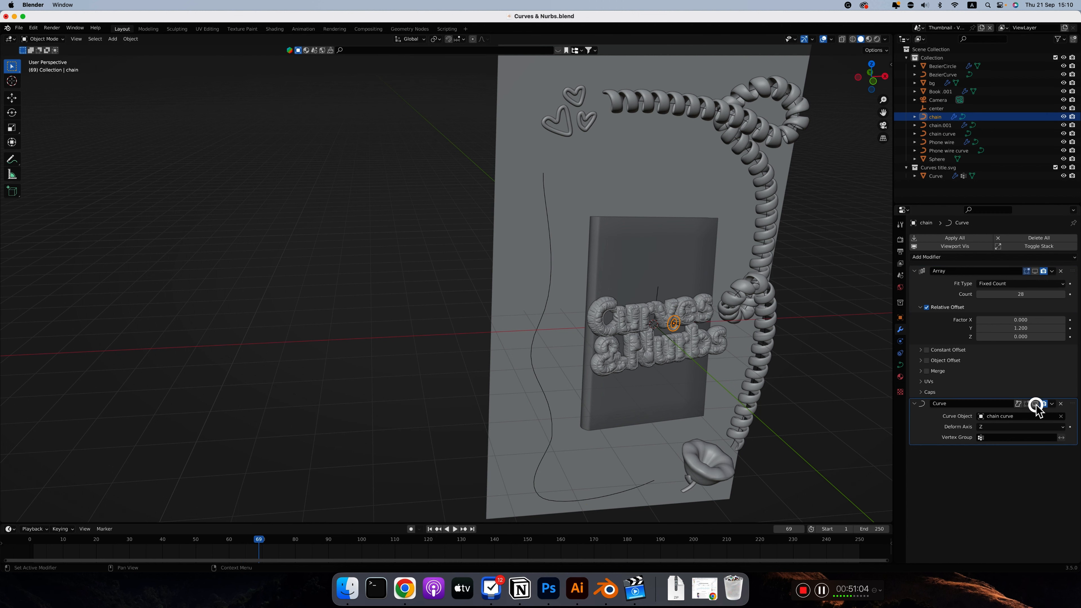
Select both base links, isolate them in local view, and examine how the two perpendicular links interlock.
scroll(661, 318, "down", 5)
scroll(672, 313, "left", 10)
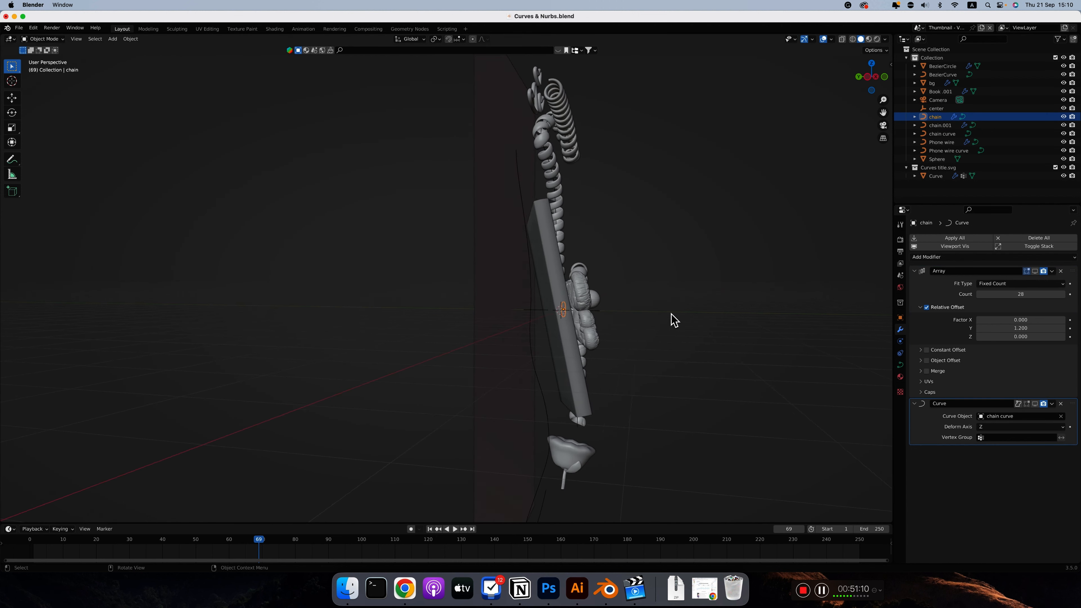
scroll(672, 314, "right", 10)
scroll(671, 313, "up", 3)
scroll(672, 313, "down", 4)
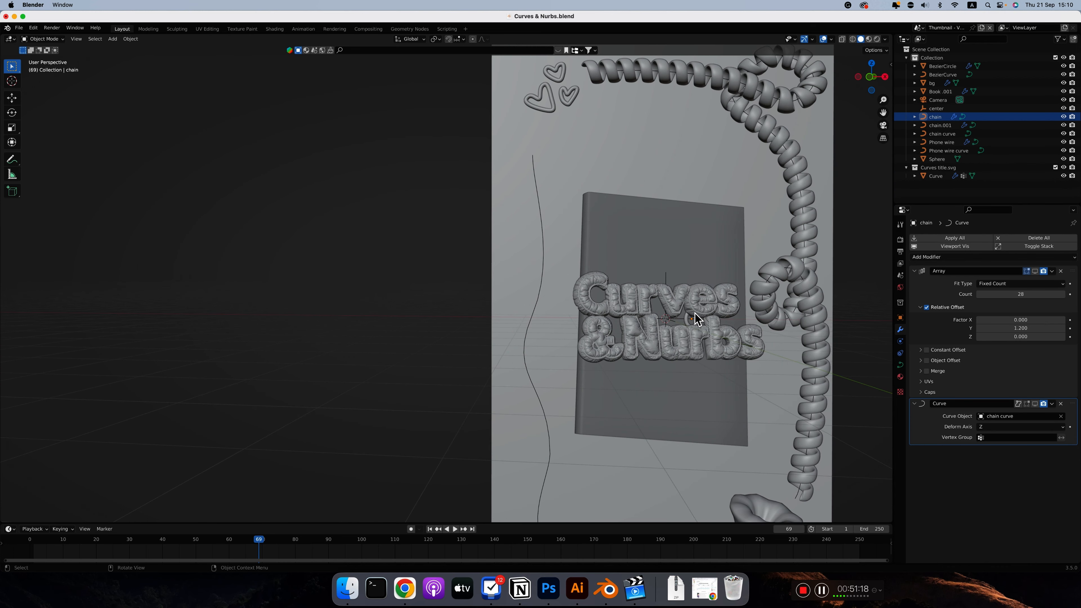
left_click(800, 278, "shift")
key("KP_Divide")
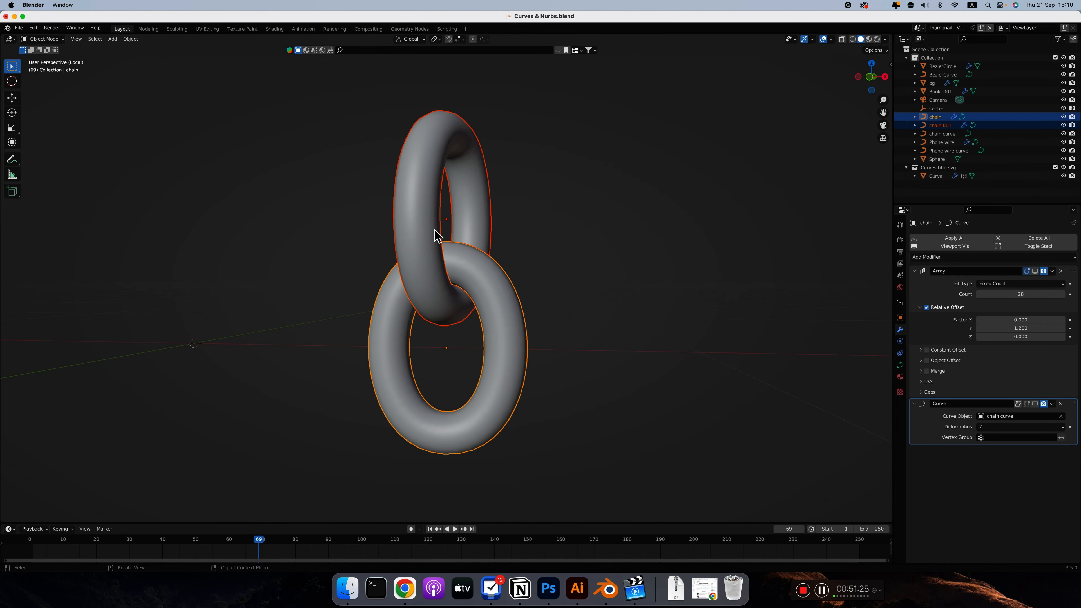
scroll(426, 227, "left", 8)
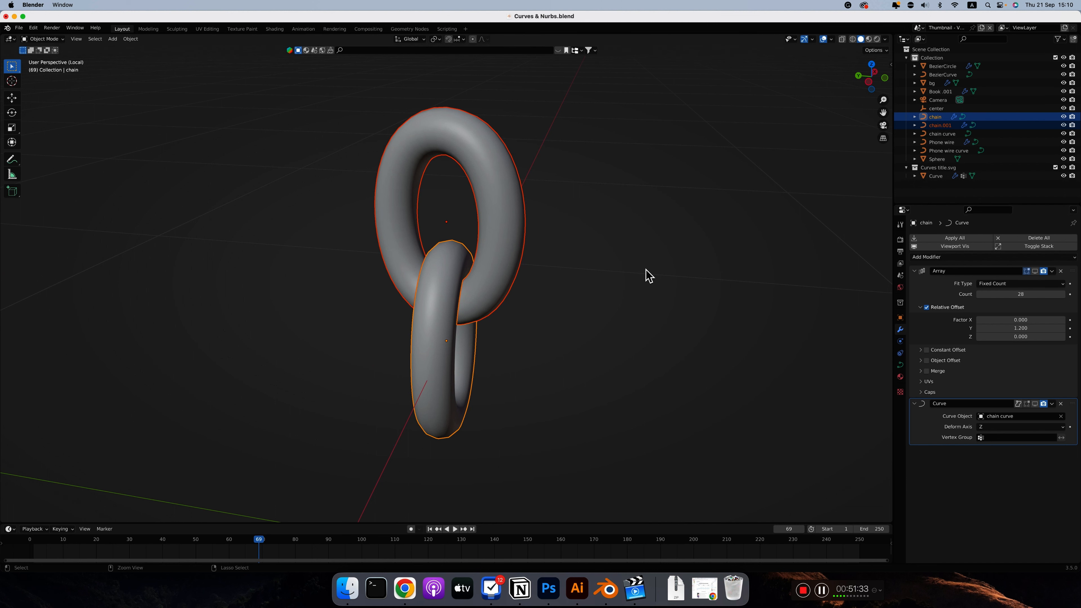
Show the Array and Curve modifiers of both chain objects again, return to the full scene and deselect everything.
scroll(647, 275, "down", 4)
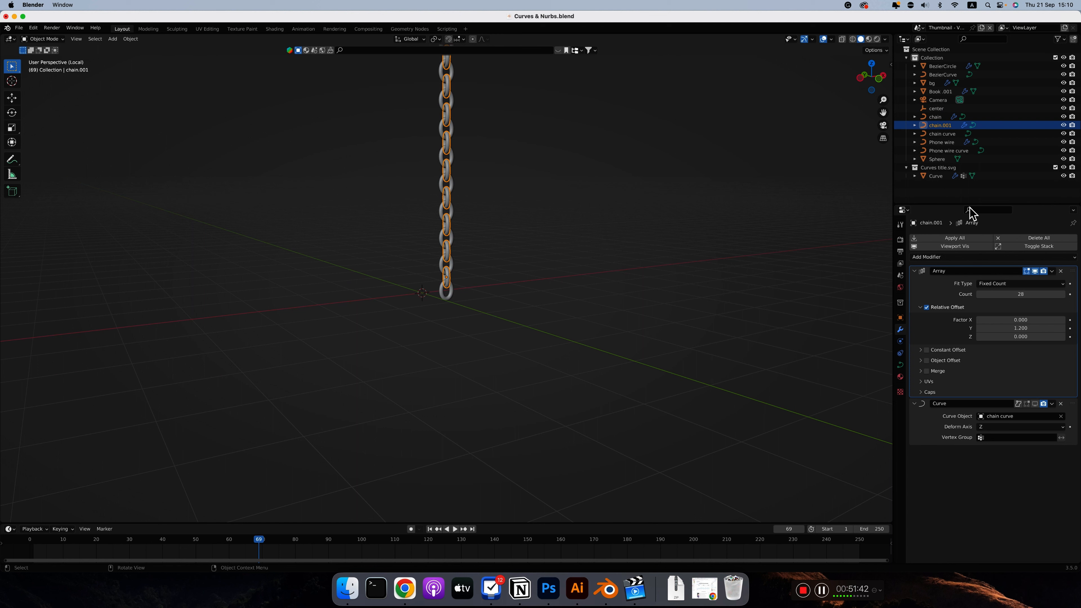
left_click(1035, 403)
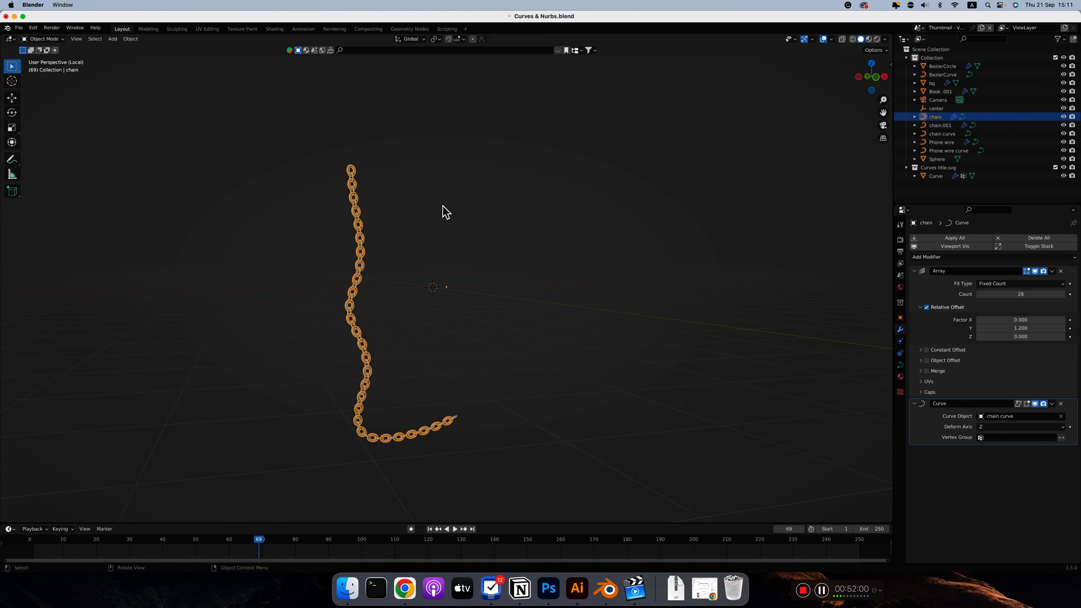
key("KP_Divide")
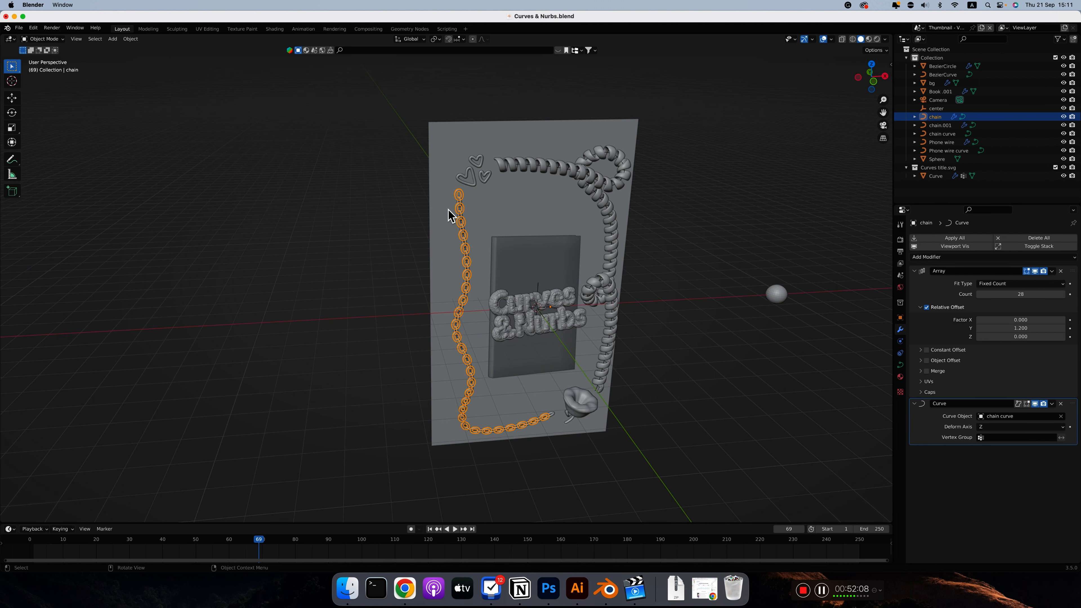
left_click(400, 204)
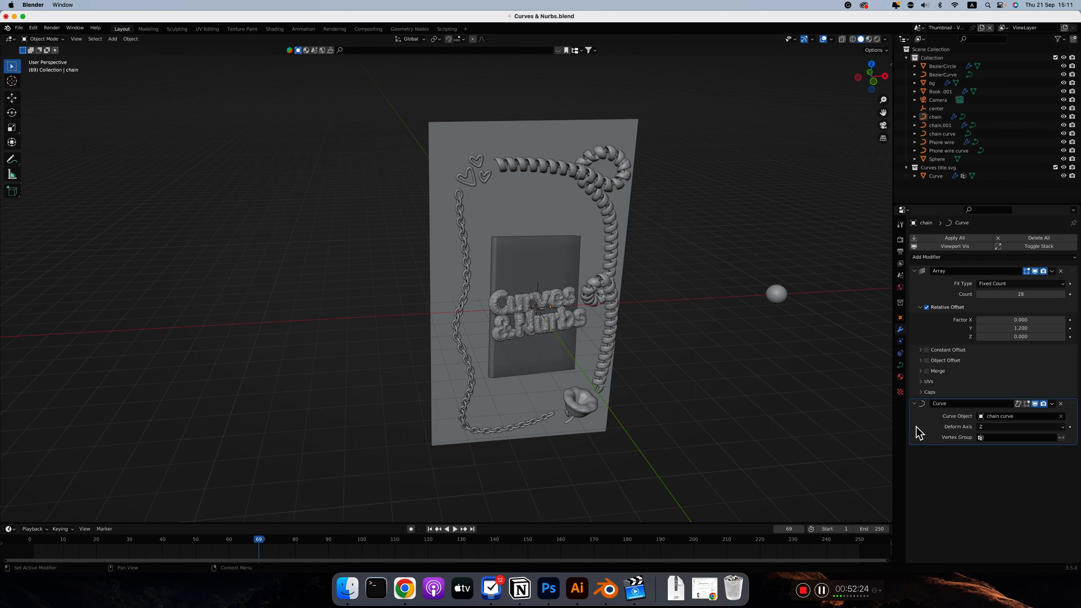
Examine up close how the chain's links follow the bend in the lower corner of the backdrop.
scroll(455, 365, "down", 10)
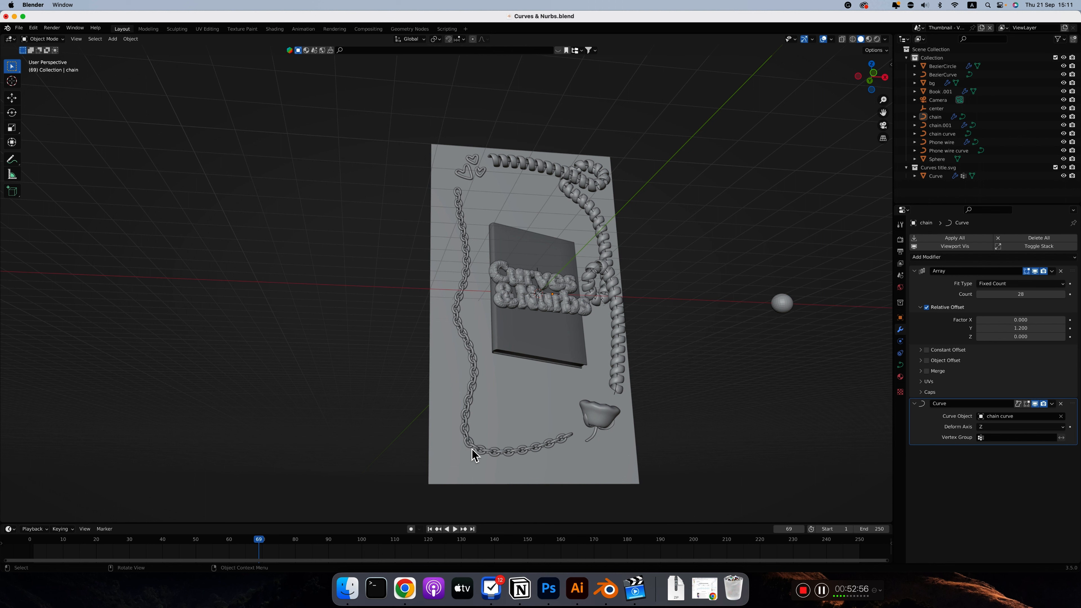
scroll(481, 397, "up", 10)
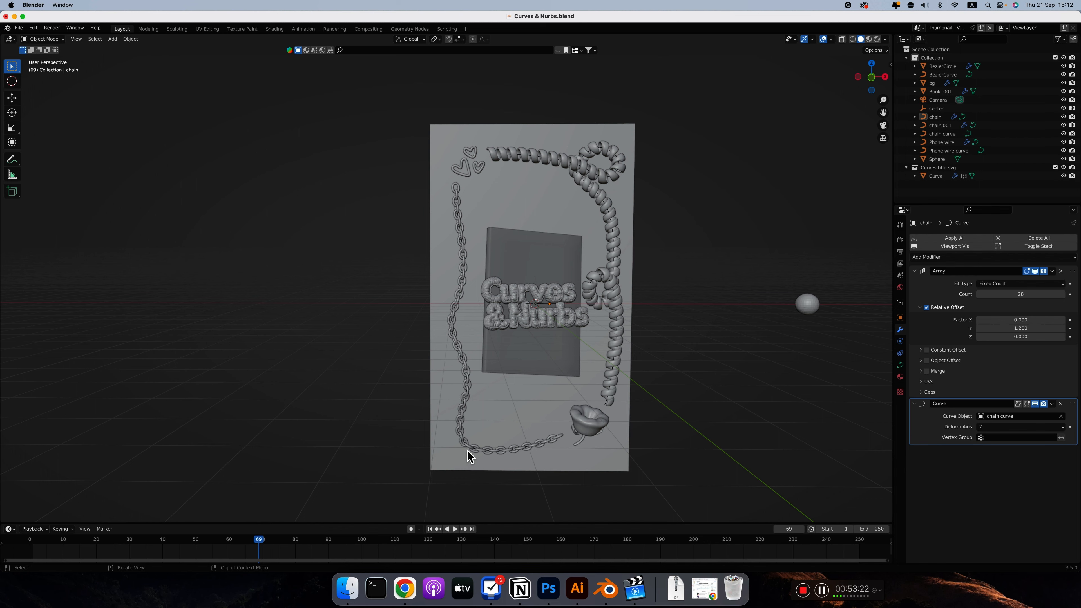
middle_click_drag(465, 473, 504, 414)
middle_click_drag(491, 455, 495, 418, "ctrl")
middle_click_drag(557, 464, 551, 394, "shift")
middle_click_drag(530, 507, 527, 471, "ctrl")
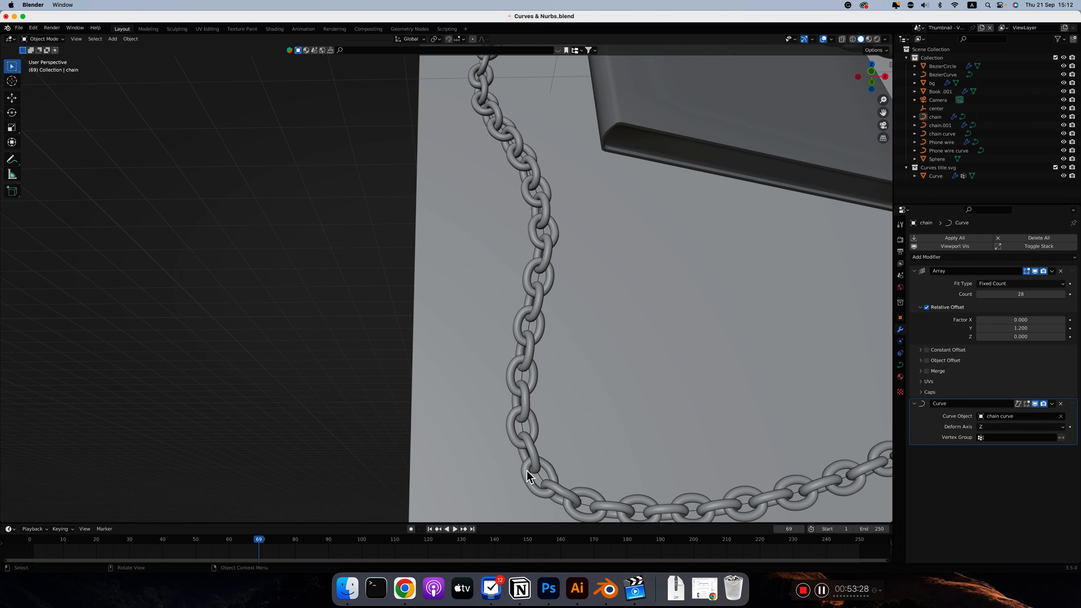
scroll(485, 468, "down", 15)
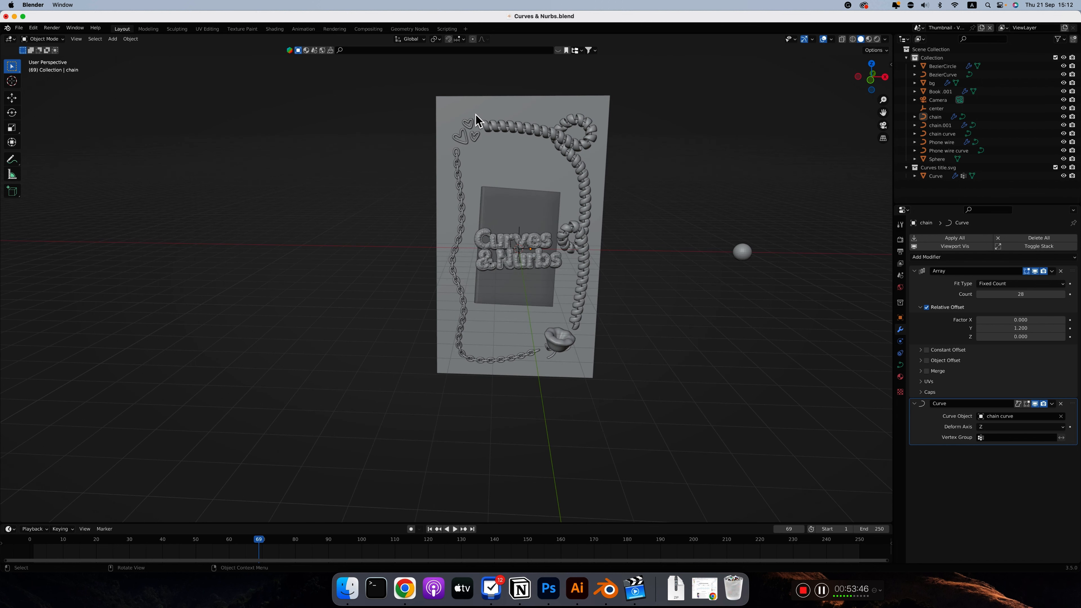
Select the coiled Phone wire object and isolate it in local view.
left_click(488, 125)
scroll(525, 127, "up", 5, "ctrl")
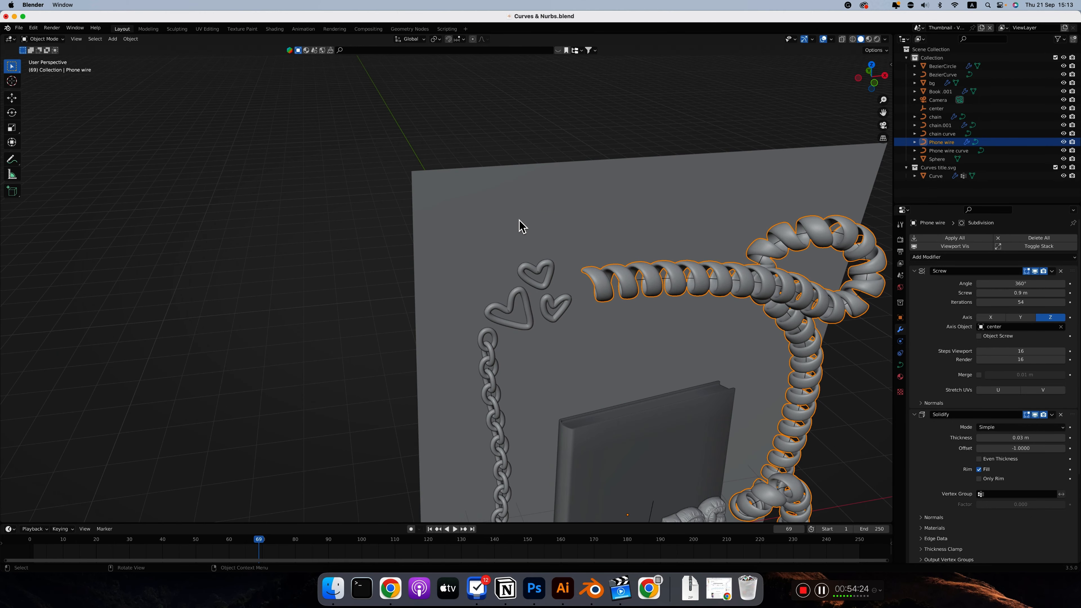
scroll(650, 280, "down", 8)
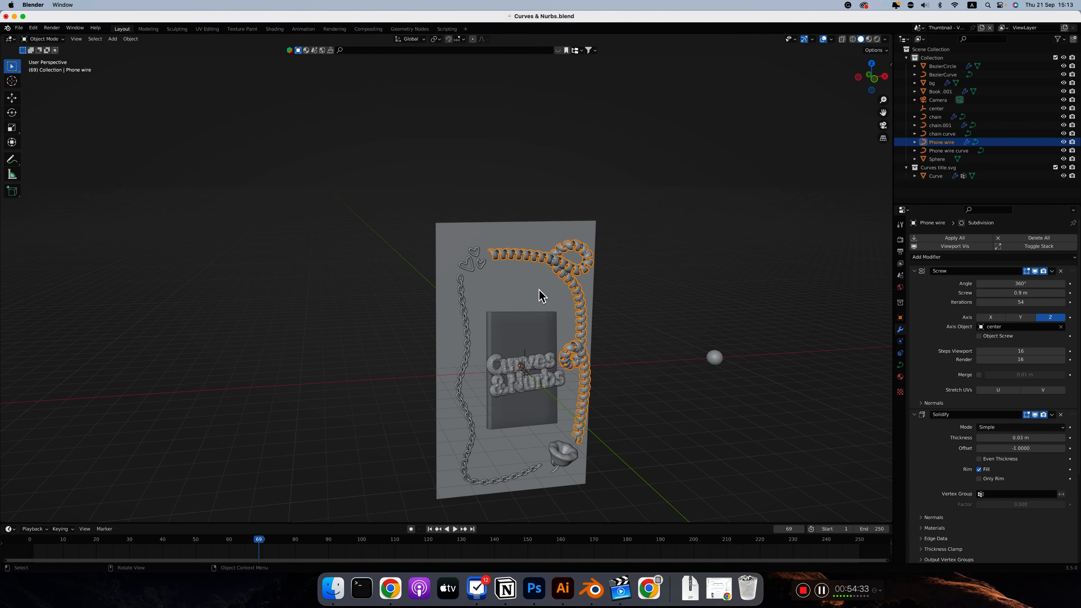
key("KP_Divide")
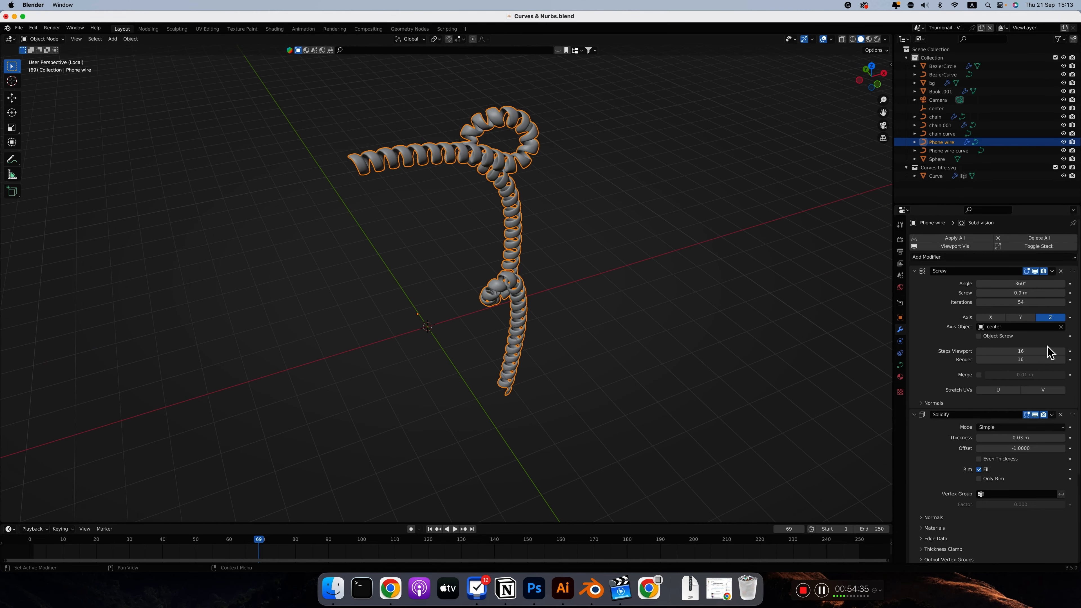
Hide the Phone wire's Screw, Solidify, Curve and Subdivision modifiers in the viewport to expose its base profile curve.
left_click(1036, 271)
scroll(1030, 486, "down", 5)
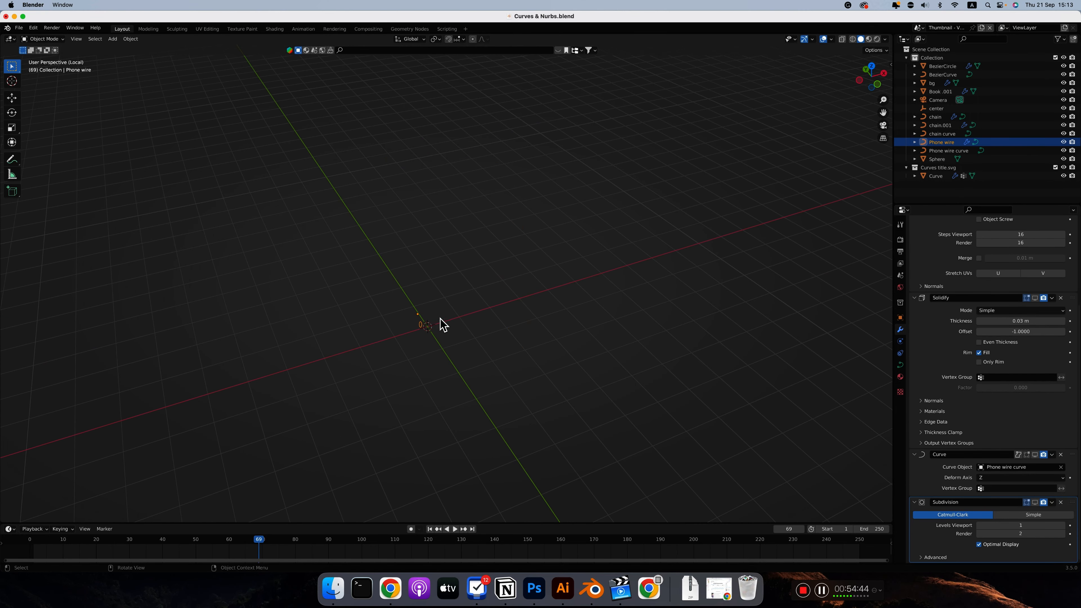
left_click_drag(439, 321, 535, 256, "alt+shift")
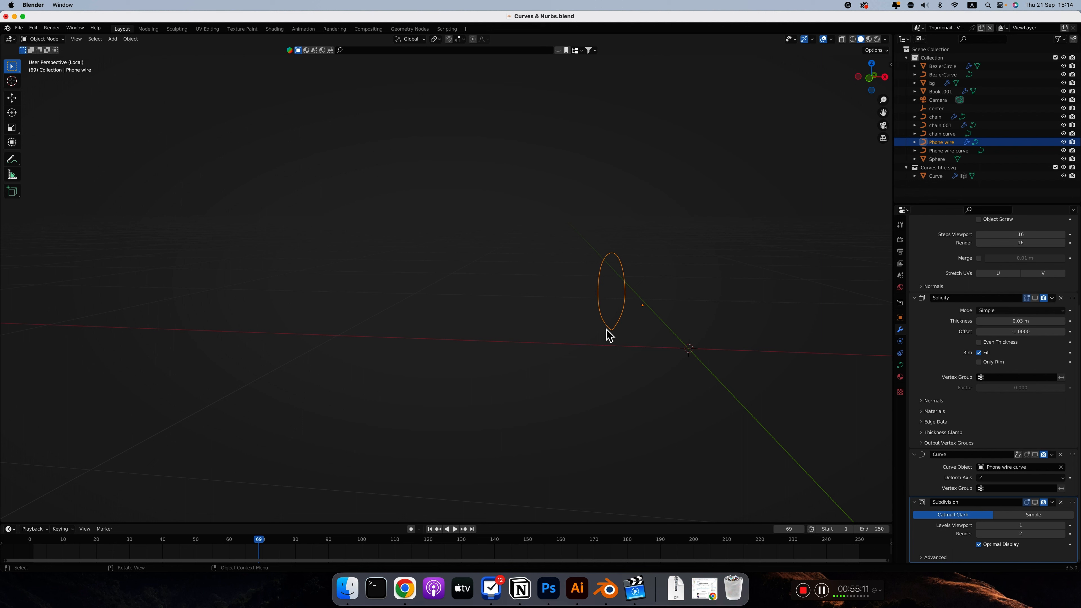
Examine the Phone wire's base profile points in Edit Mode and the types of object that can be added.
key("Tab")
key("Tab")
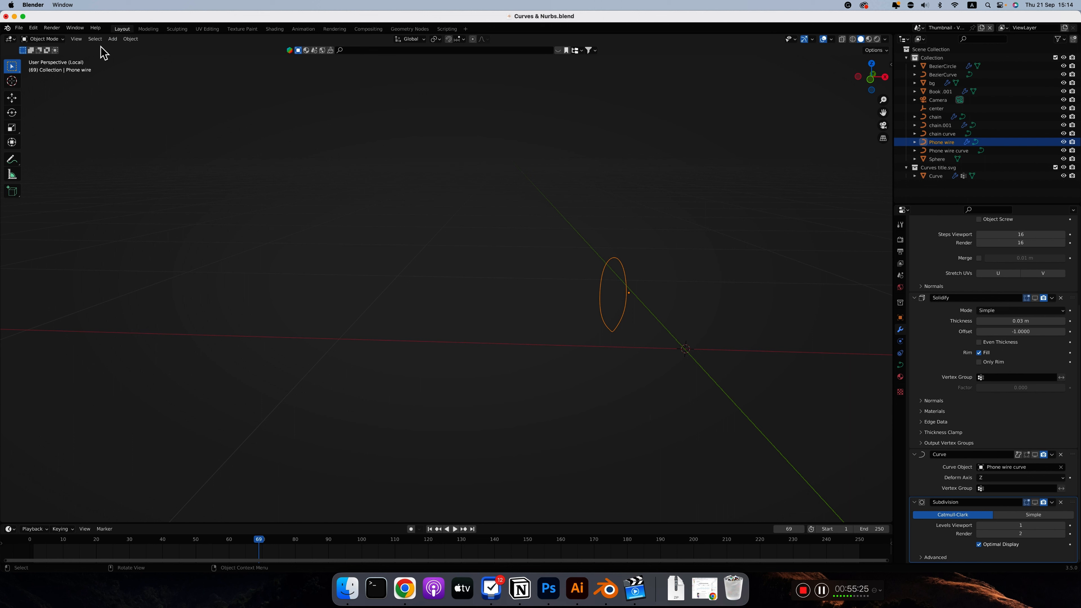
left_click(112, 39)
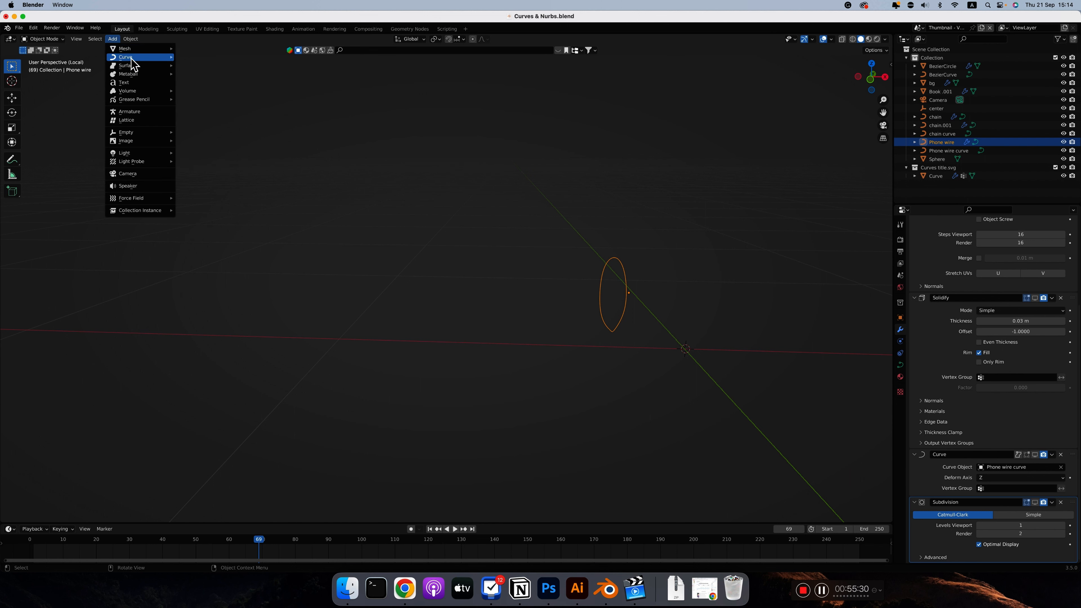
mouse_move(128, 58)
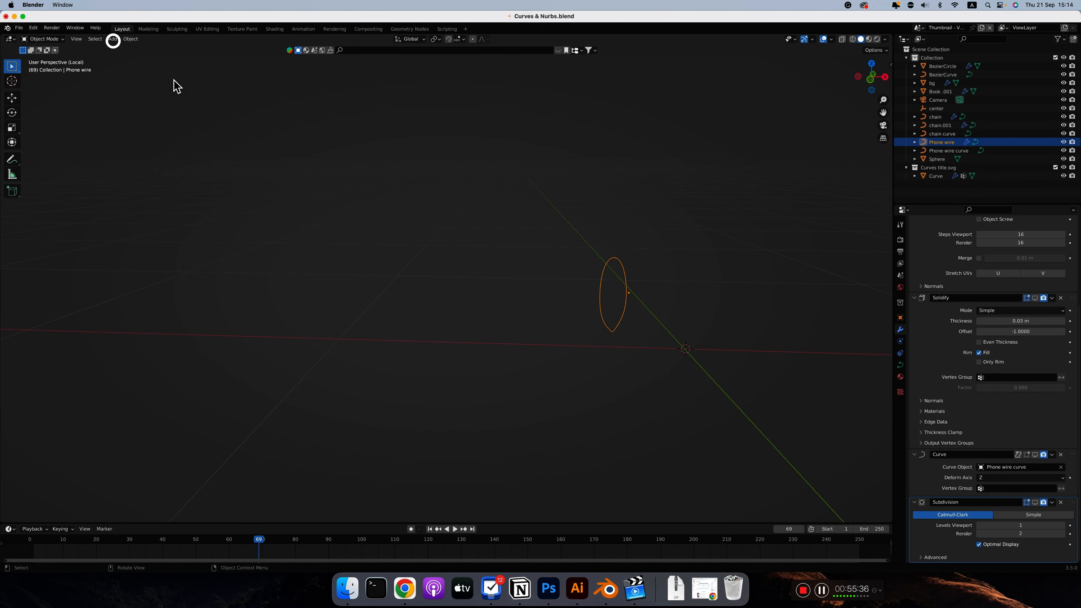
key("Tab")
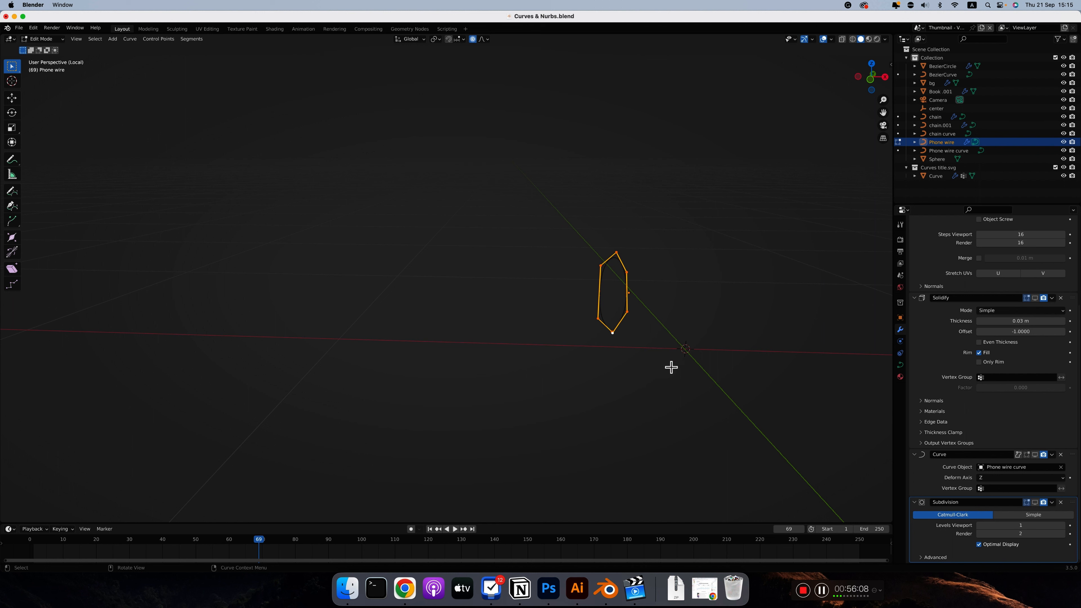
key("Tab")
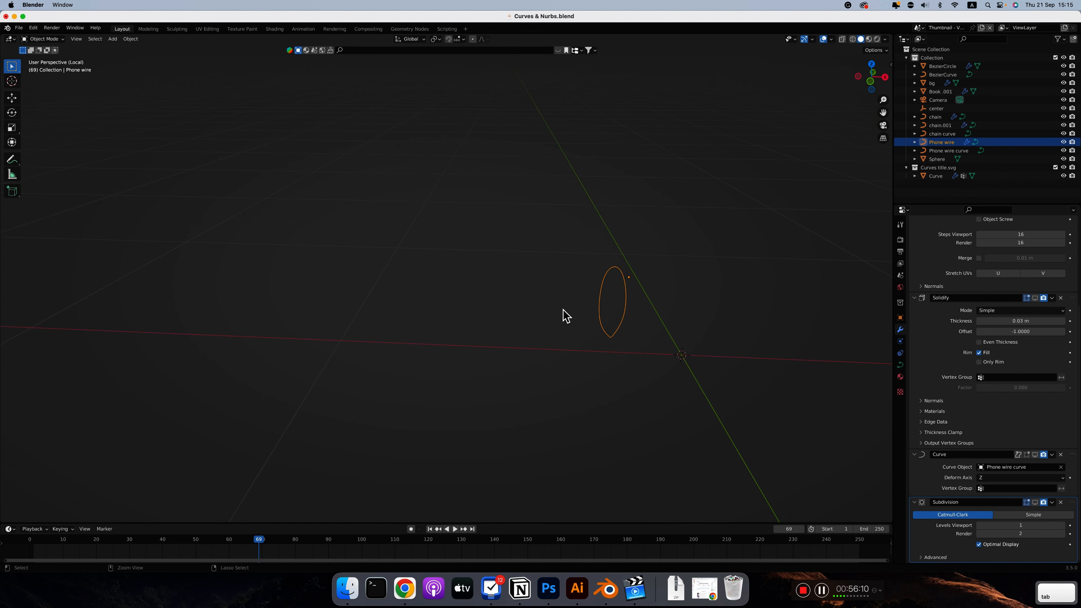
middle_click_drag(562, 314, 581, 322)
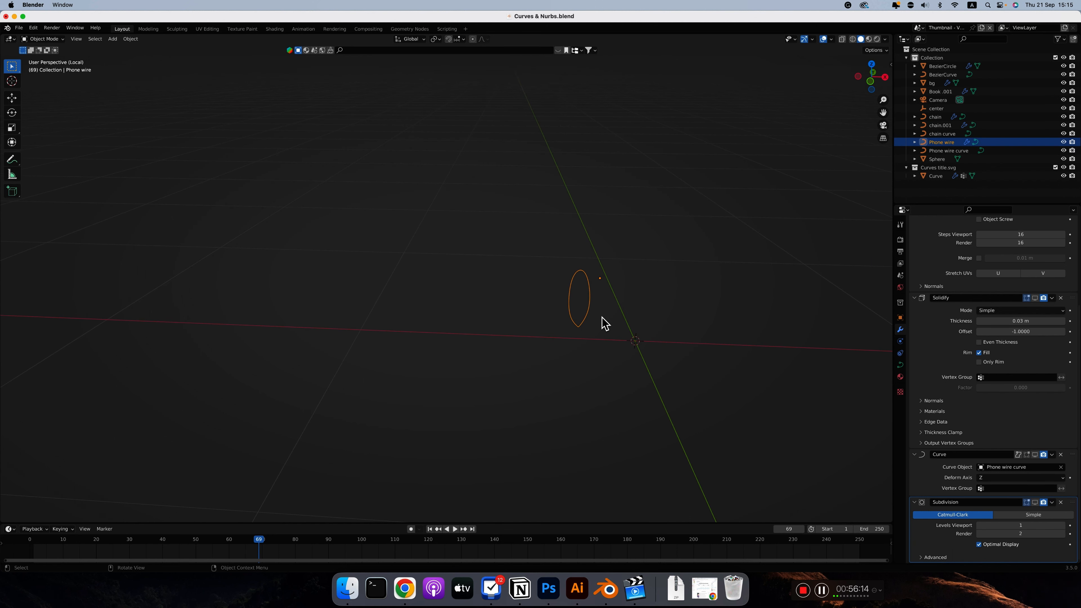
Show the Phone wire's Screw modifier in the viewport again to turn the profile into a vertical coil.
scroll(922, 351, "up", 6)
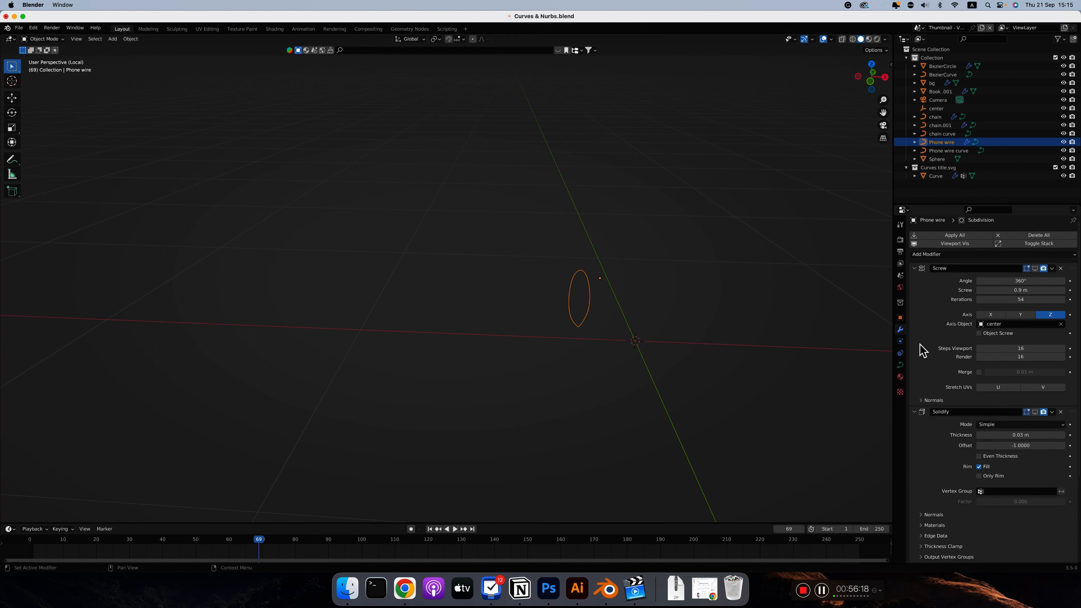
scroll(920, 344, "up", 1)
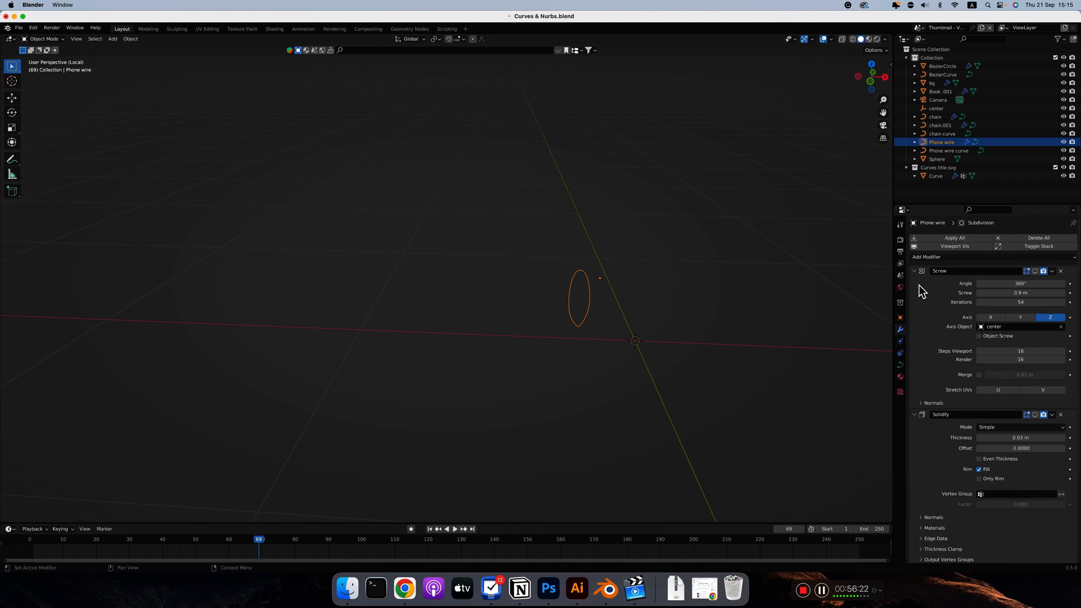
left_click(1035, 272)
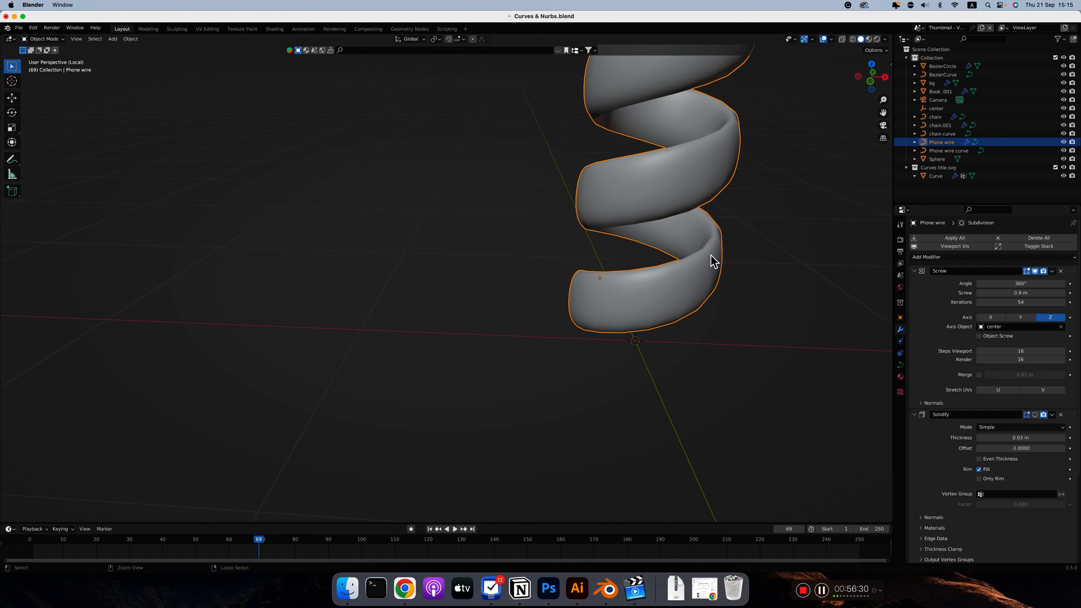
scroll(712, 258, "down", 3)
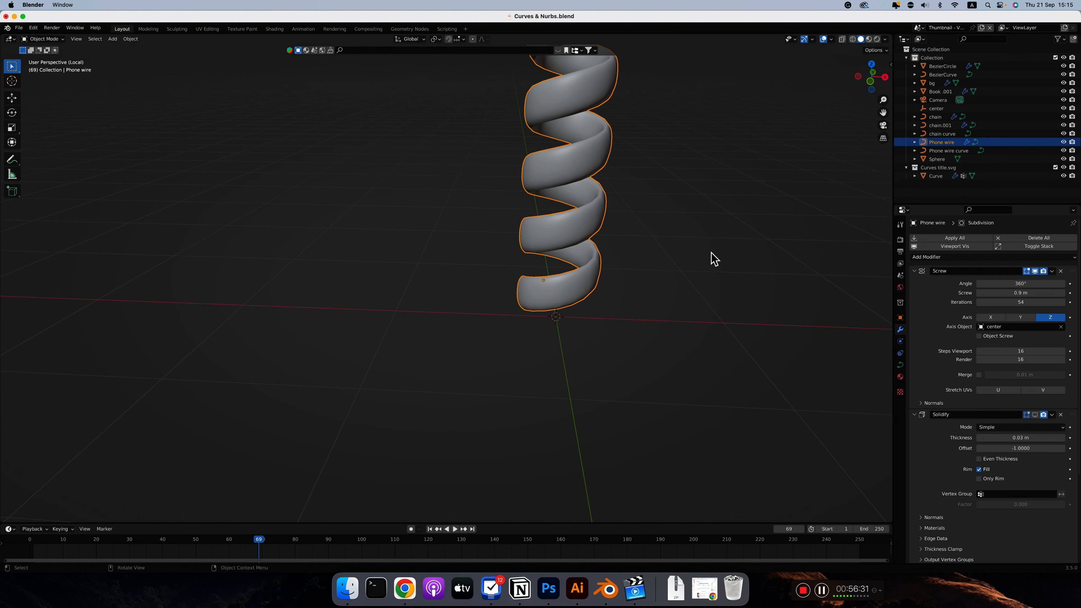
Compare the Phone wire's profile points in Edit Mode with its coil, then review the Screw modifier's axis object and iterations.
middle_click_drag(712, 258, 661, 297)
scroll(524, 281, "up", 4)
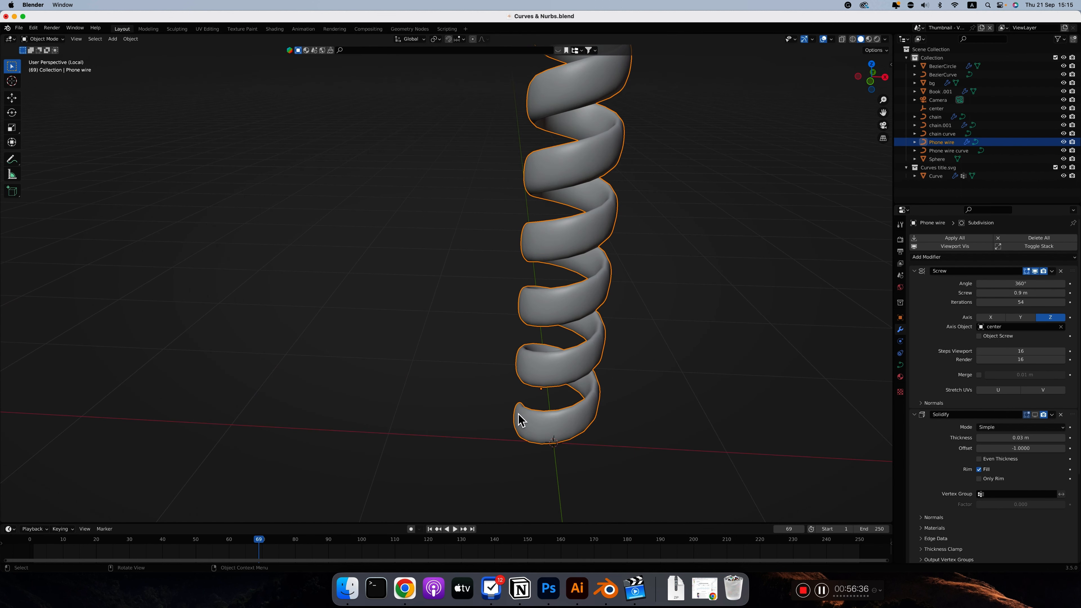
key("Tab")
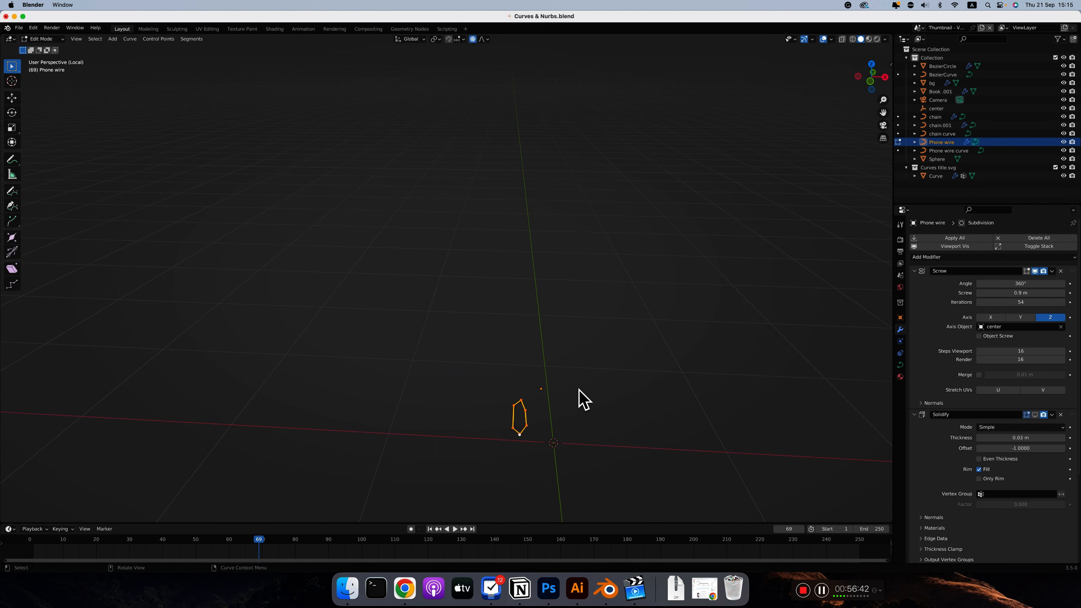
key("Tab")
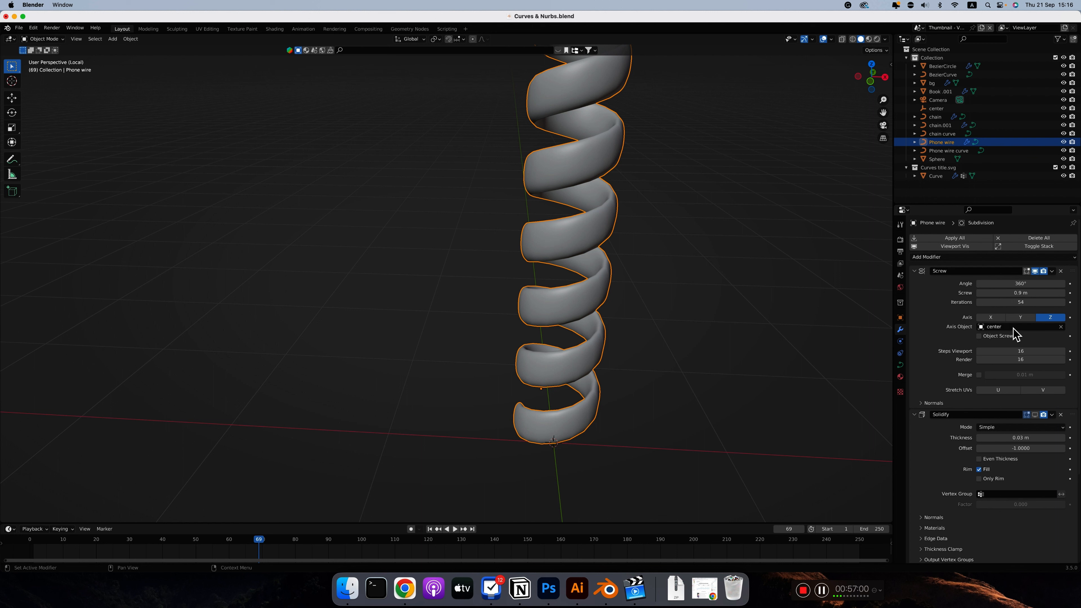
middle_click_drag(579, 375, 515, 405)
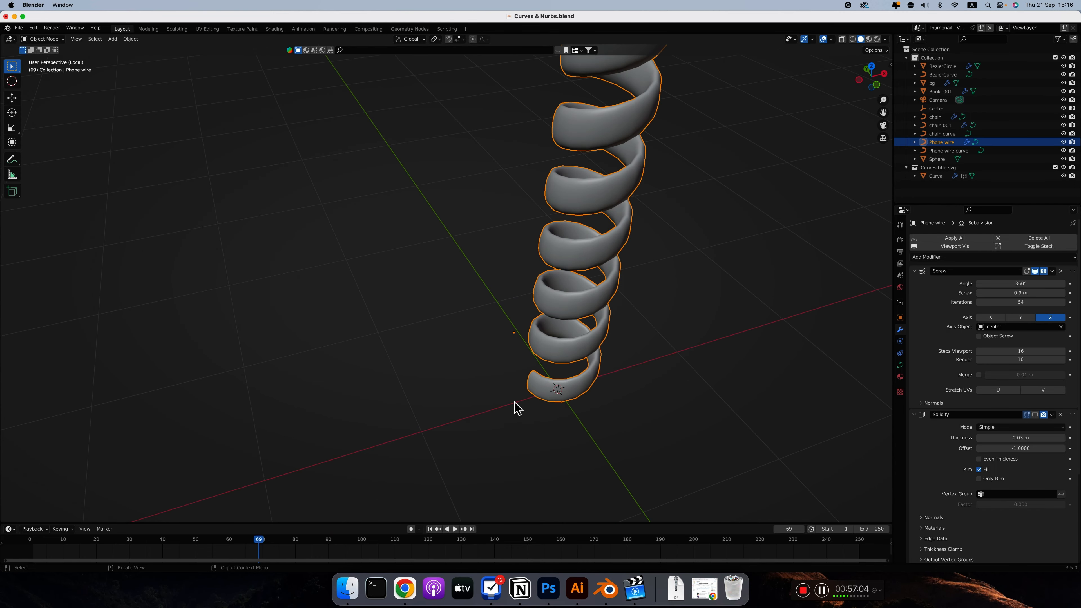
middle_click_drag(677, 362, 673, 341)
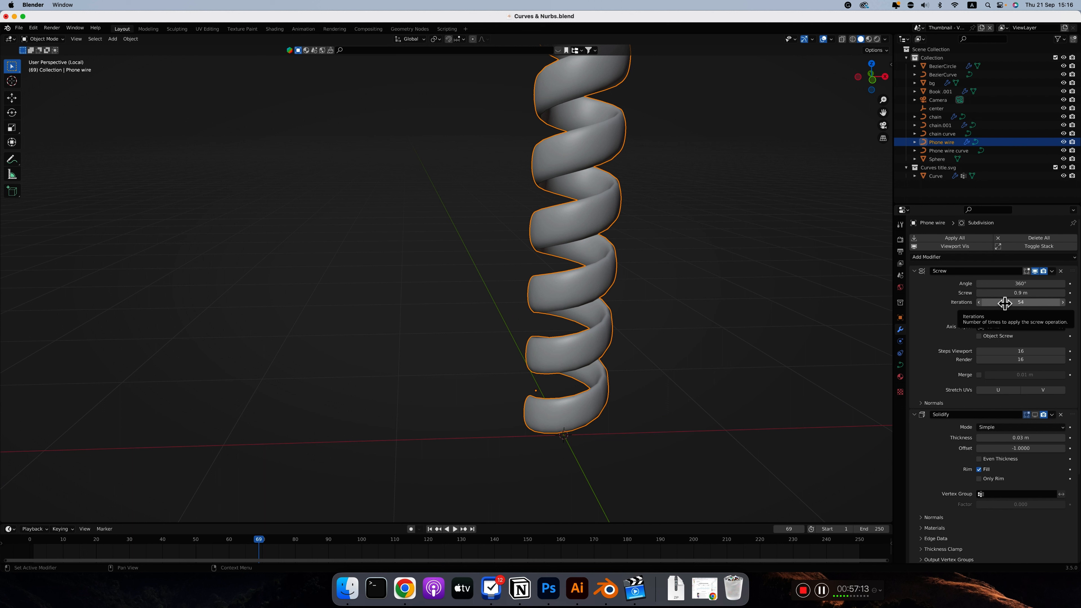
left_click_drag(1005, 302, 1022, 302)
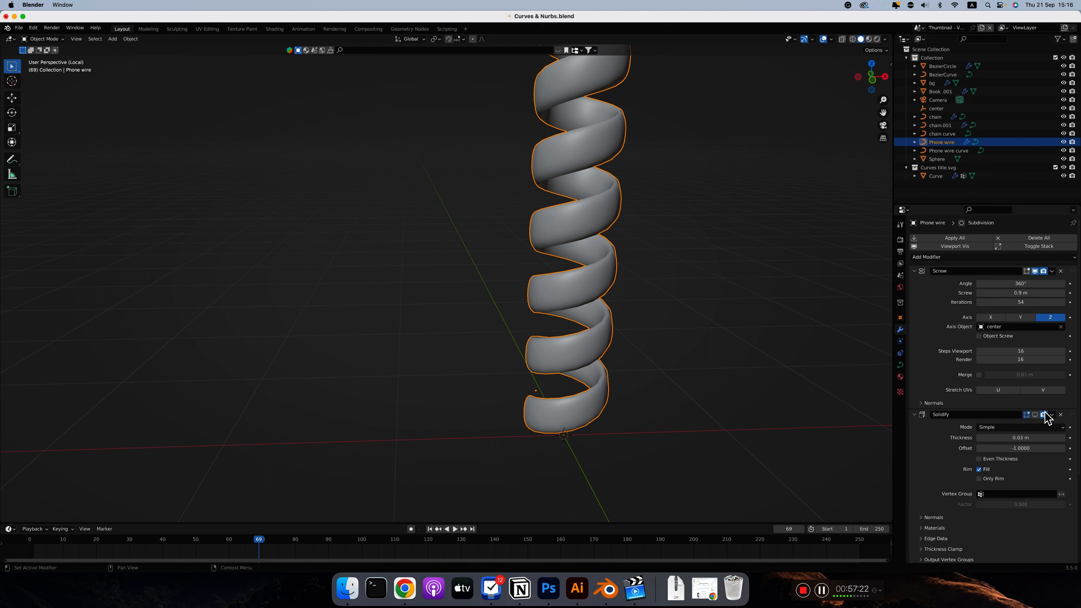
Show the Phone wire's Solidify modifier in the viewport to give the coil's open end wall thickness.
scroll(613, 344, "left", 15)
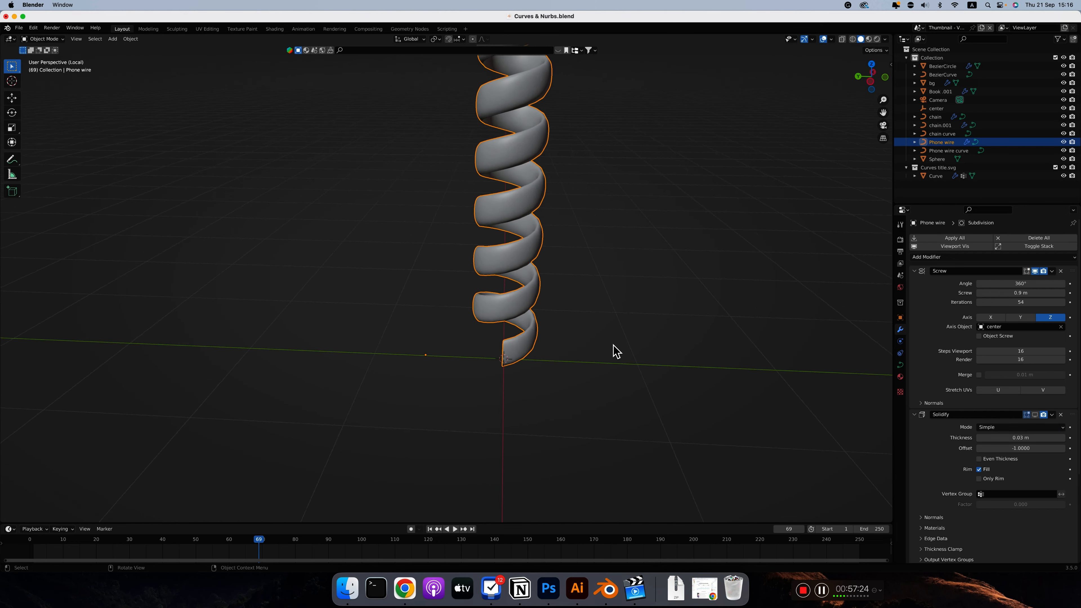
scroll(352, 402, "up", 1, "ctrl")
scroll(352, 408, "up", 6, "ctrl")
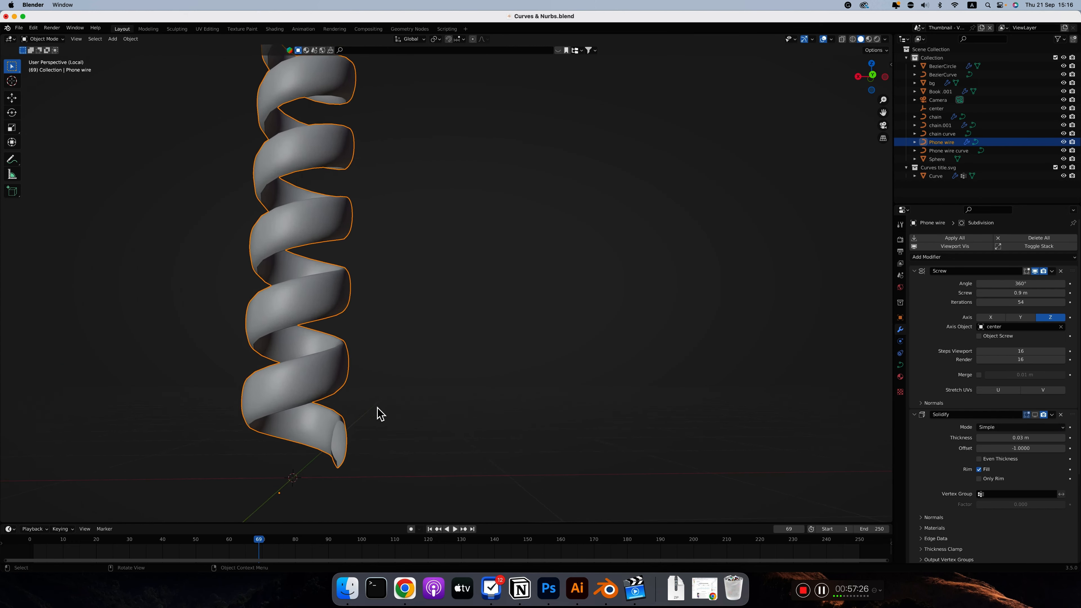
scroll(1037, 416, "down", 1)
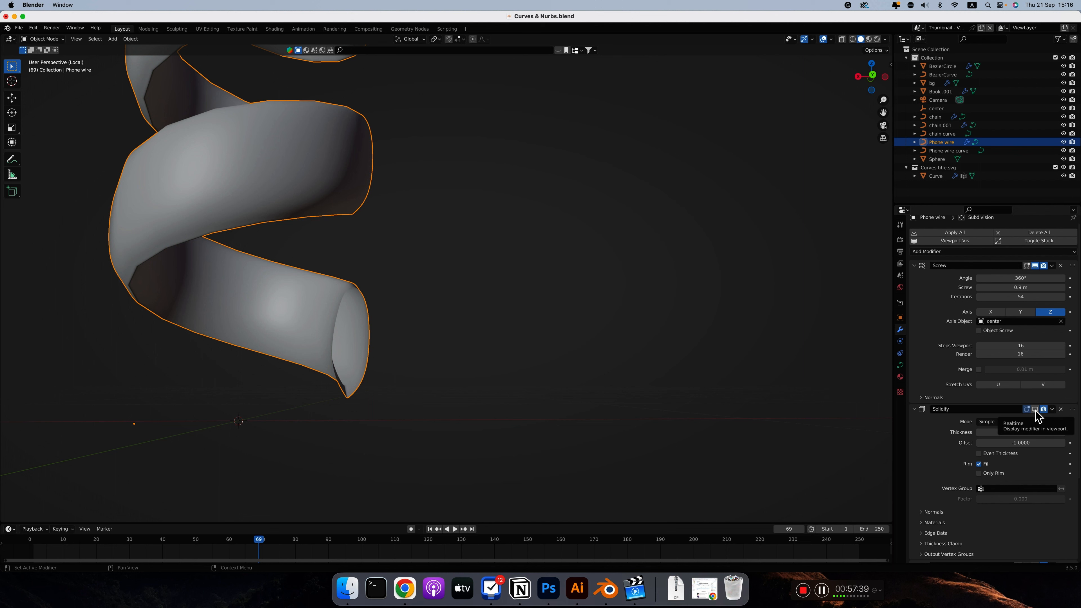
left_click(1034, 410)
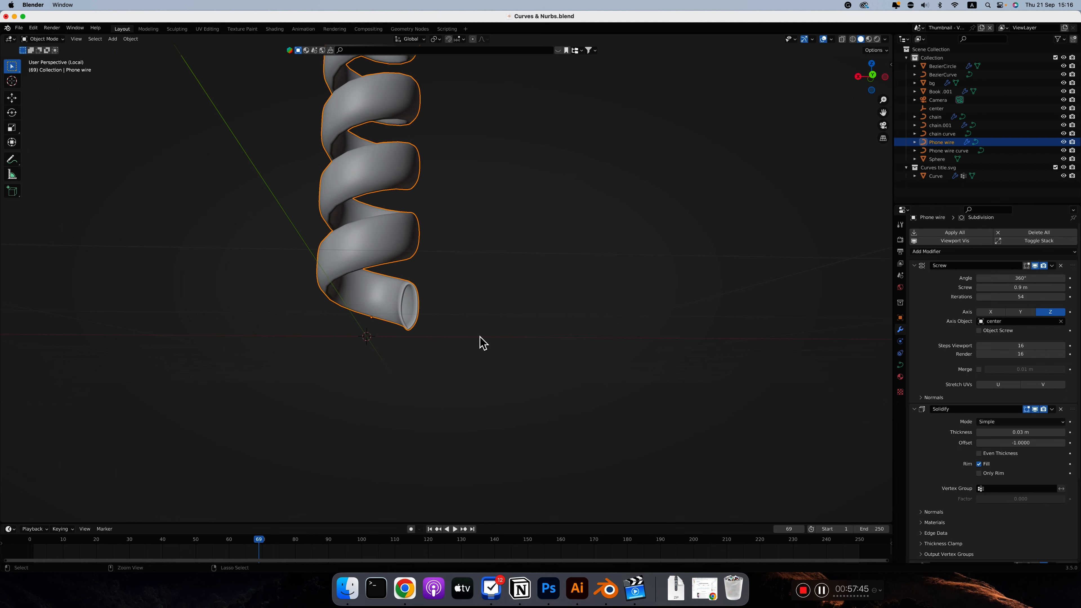
Show the Phone wire's Curve modifier in the viewport so the coil follows the looping Phone wire curve.
scroll(478, 336, "right", 12)
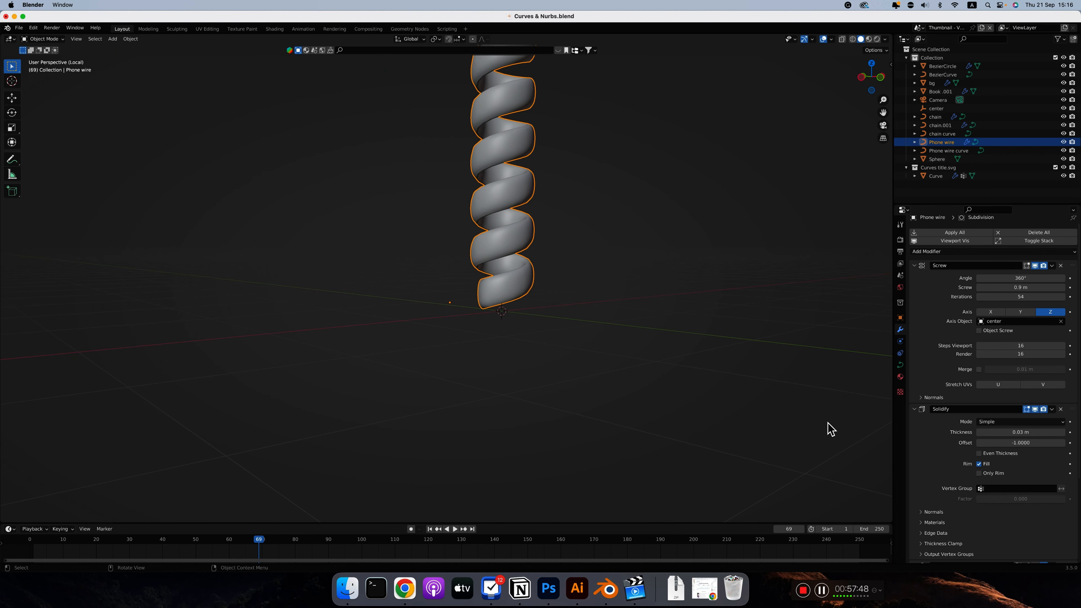
scroll(915, 450, "down", 6)
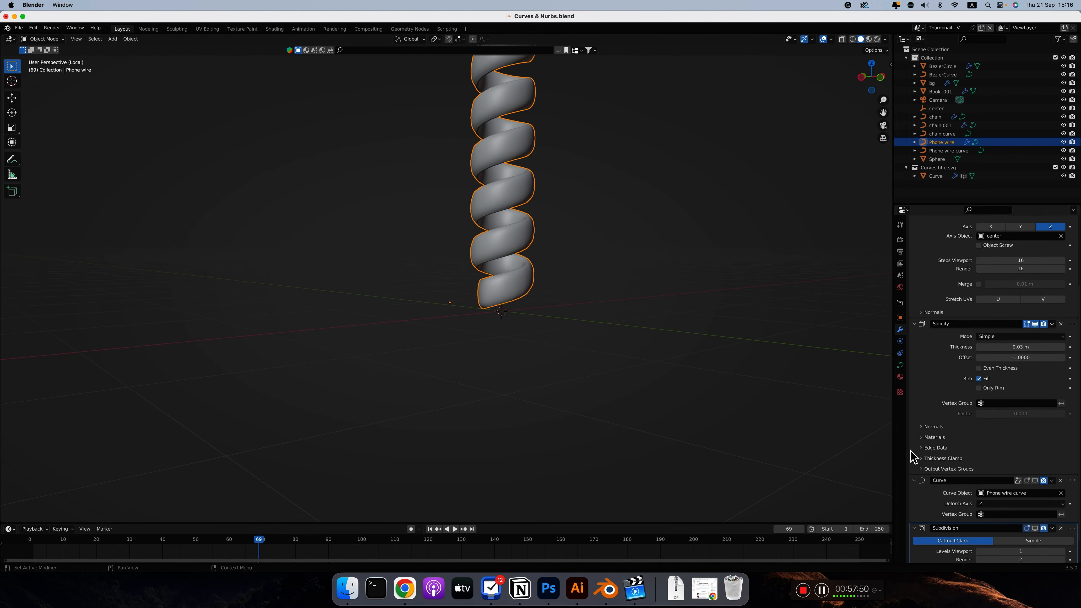
left_click(1035, 463)
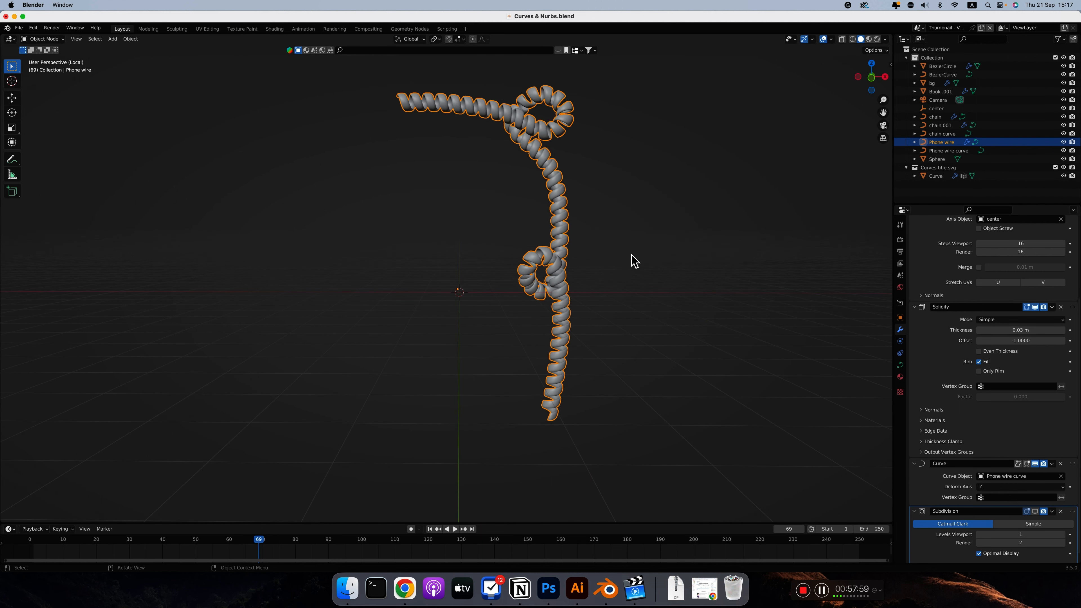
Show the Phone wire's Subdivision modifier in the viewport and compare the middle loop with smoothing off and on.
scroll(970, 490, "down", 1)
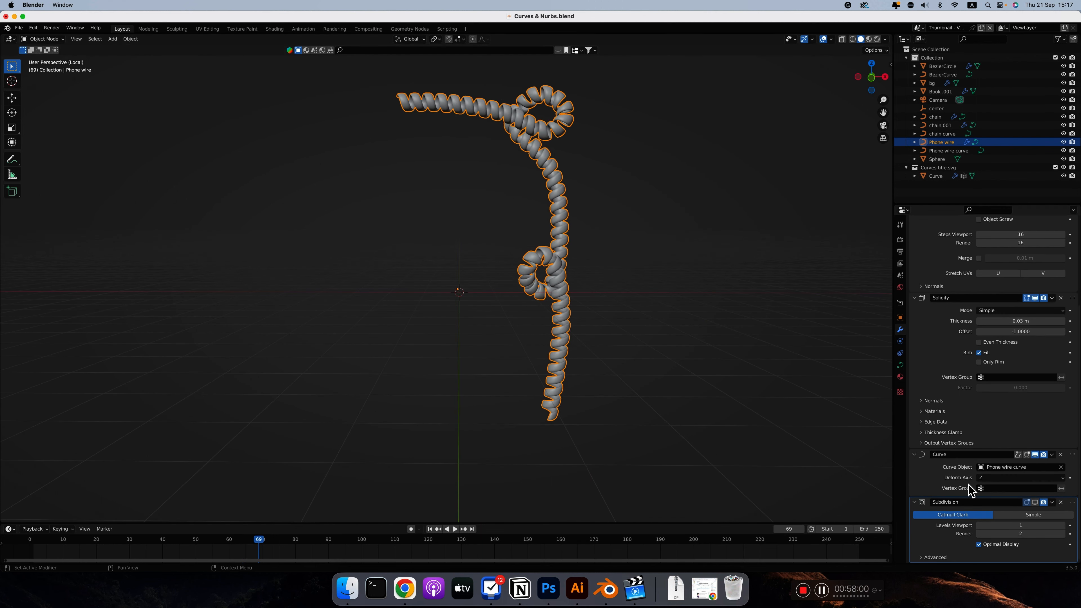
left_click(1036, 502)
scroll(538, 239, "up", 3)
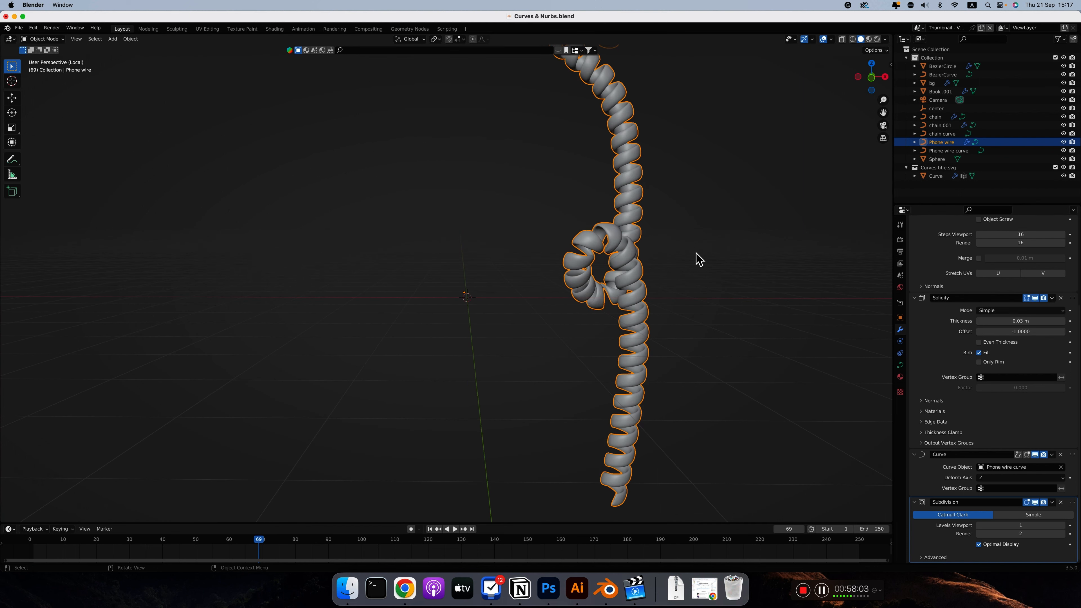
left_click_drag(696, 257, 601, 255, "alt+shift")
scroll(550, 239, "up", 5)
left_click_drag(617, 169, 651, 175, "alt")
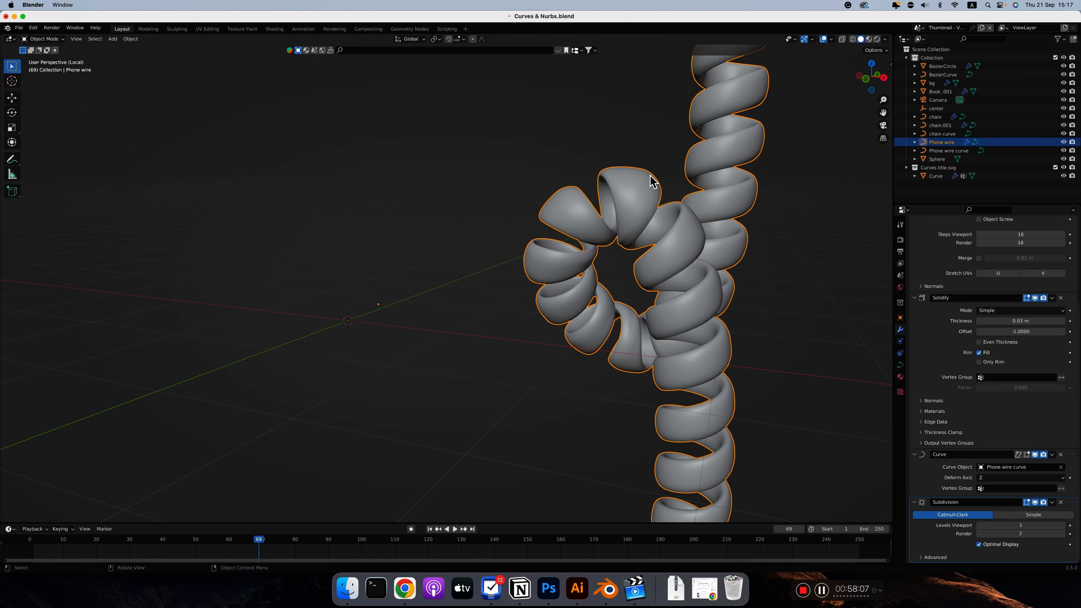
left_click(1036, 503)
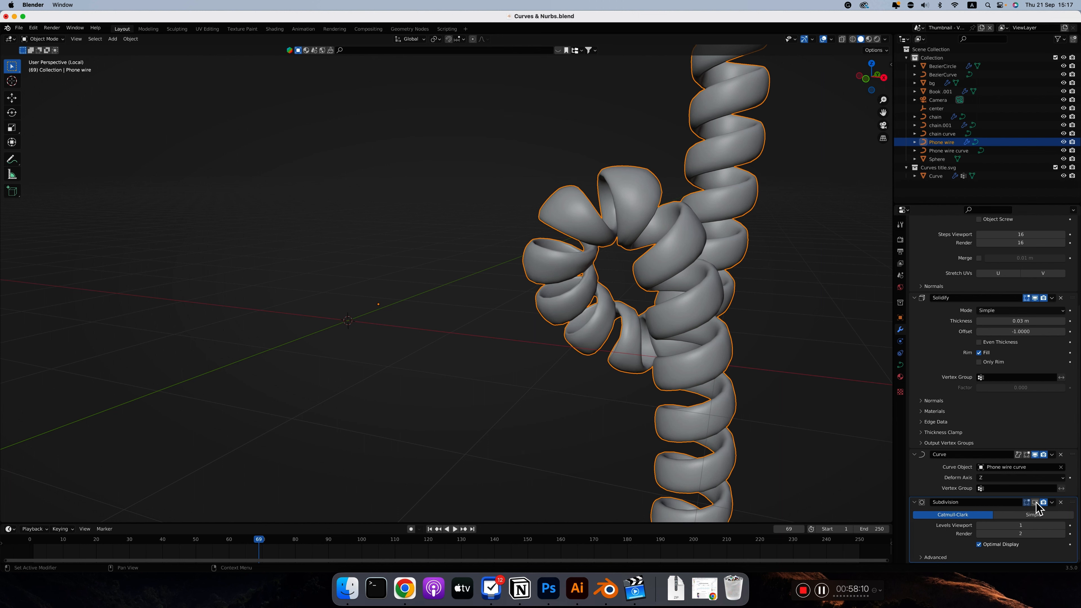
left_click(1037, 503)
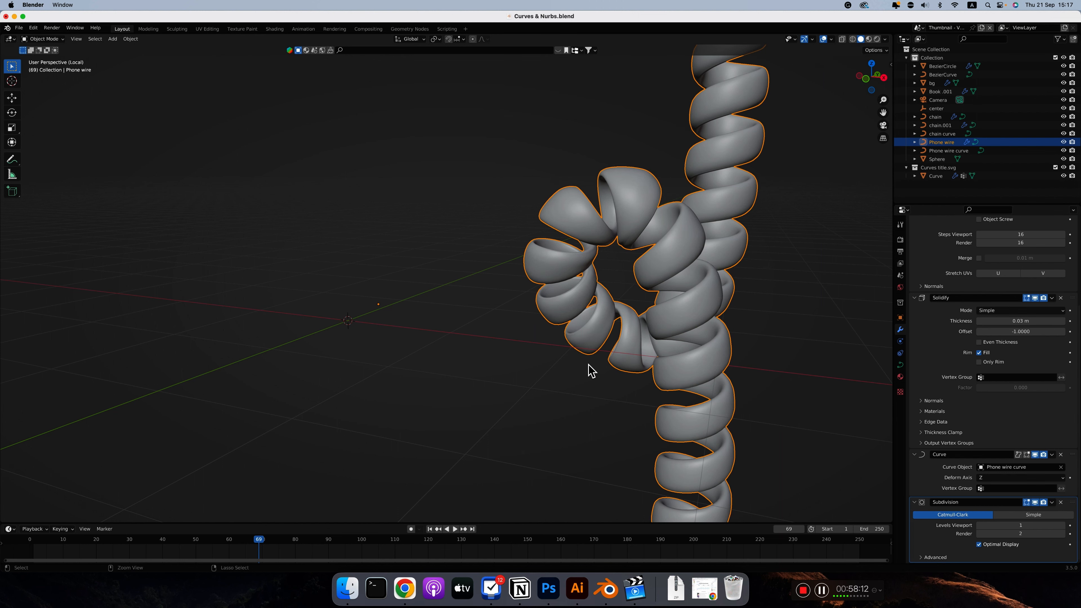
Leave local view to bring back the complete thumbnail scene around the Phone wire.
scroll(588, 365, "down", 3, "ctrl")
scroll(587, 369, "down", 4)
key("slash")
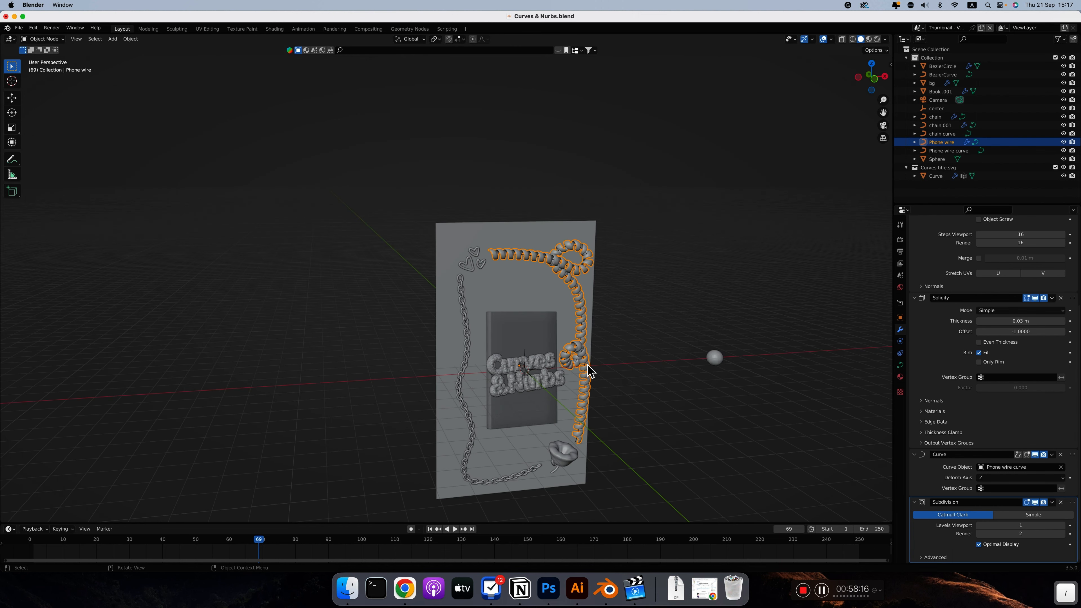
scroll(633, 370, "down", 2, "ctrl")
scroll(638, 397, "down", 3, "shift")
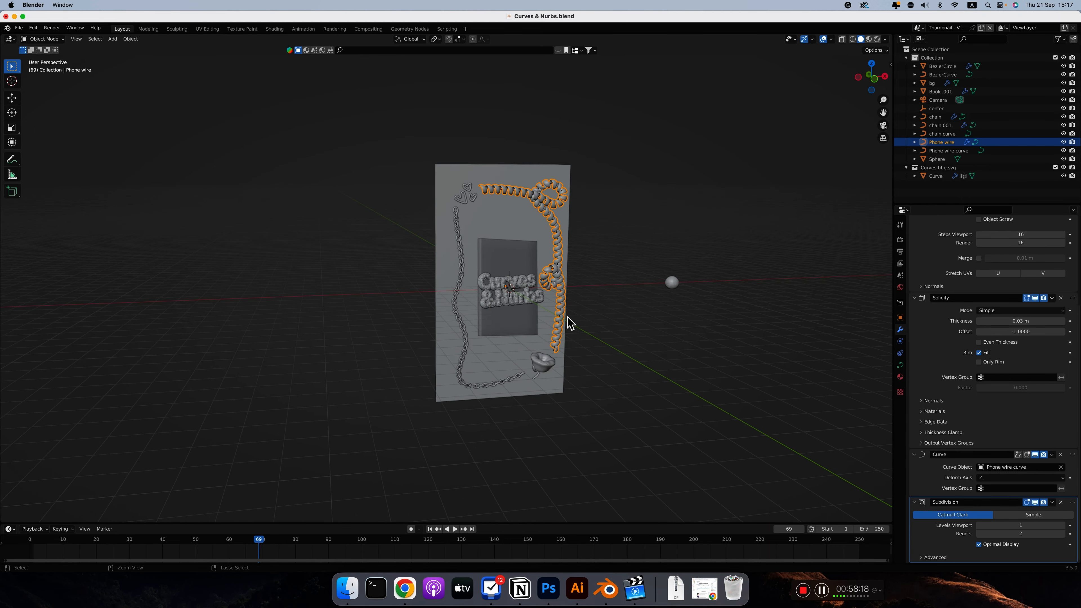
scroll(568, 317, "up", 3, "ctrl")
scroll(568, 317, "right", 5)
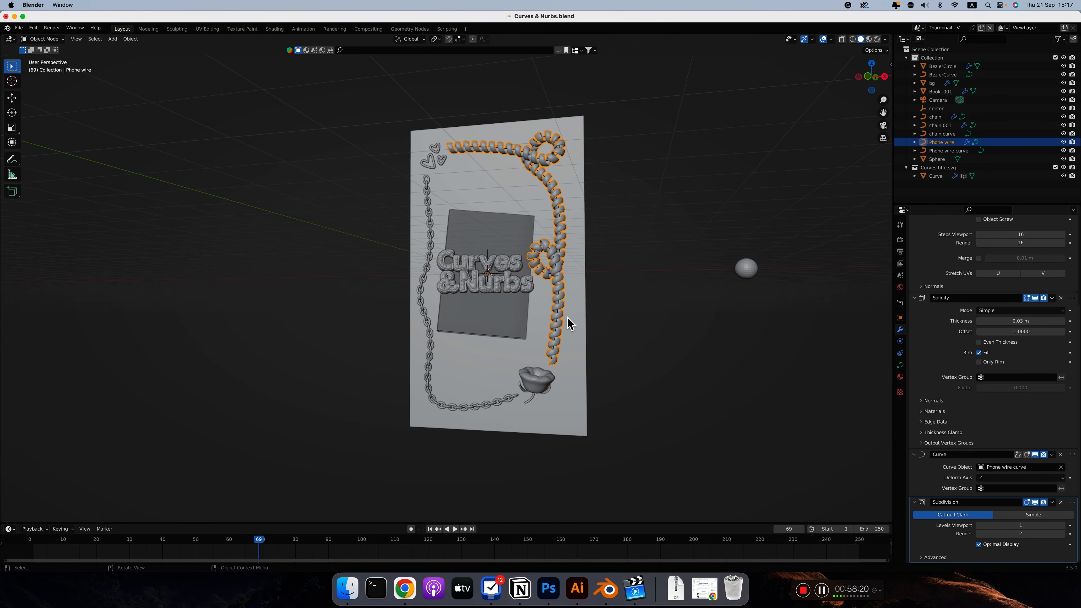
Select the BezierCircle flower below the lower end of the Phone wire.
scroll(606, 399, "down", 2, "ctrl")
middle_click_drag(620, 402, 658, 329, "shift")
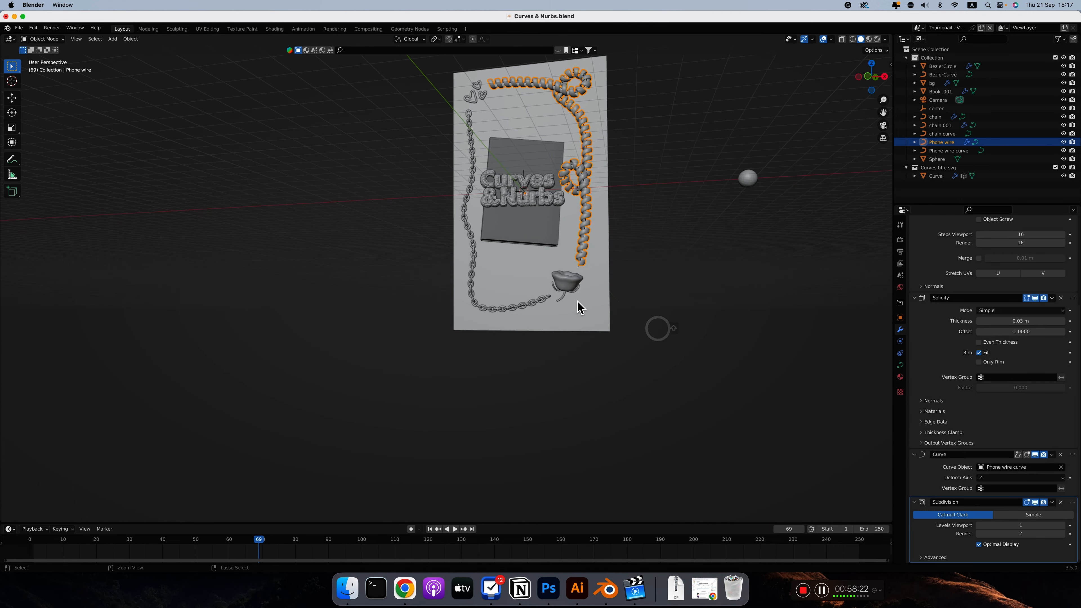
left_click_drag(577, 301, 659, 352, "ctrl+alt")
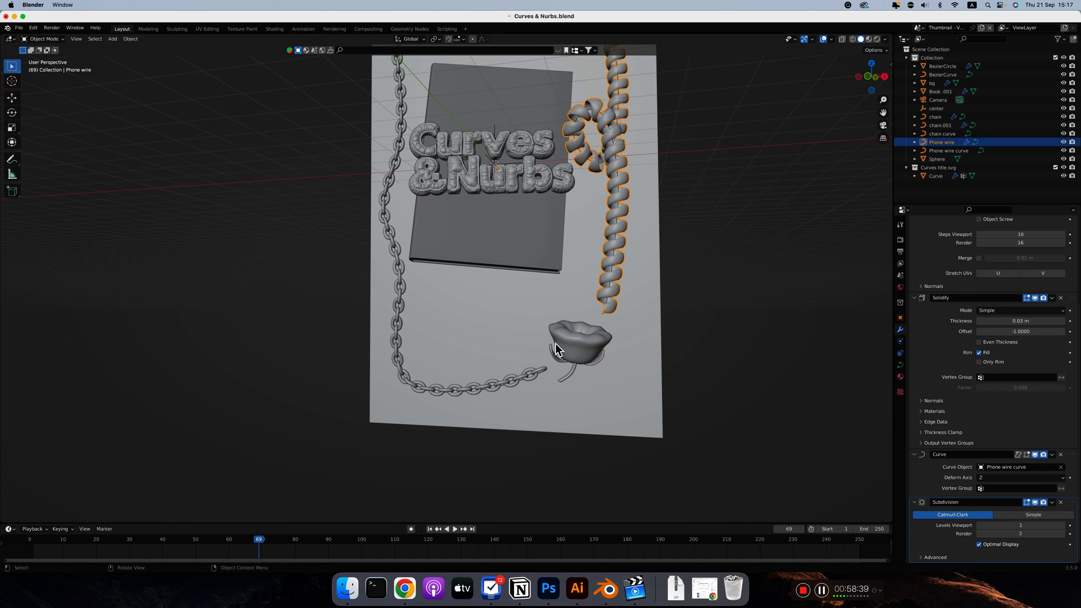
left_click(606, 339)
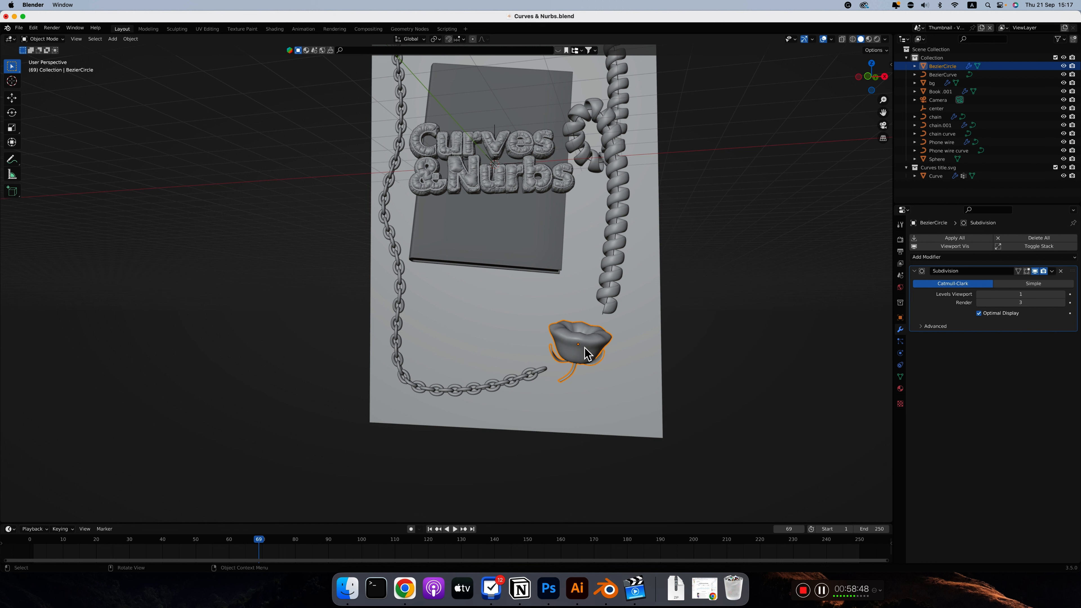
Inspect the flower from several angles and switch the viewport to Rendered shading to preview the thumbnail scene.
scroll(580, 343, "up", 10)
scroll(579, 343, "down", 6)
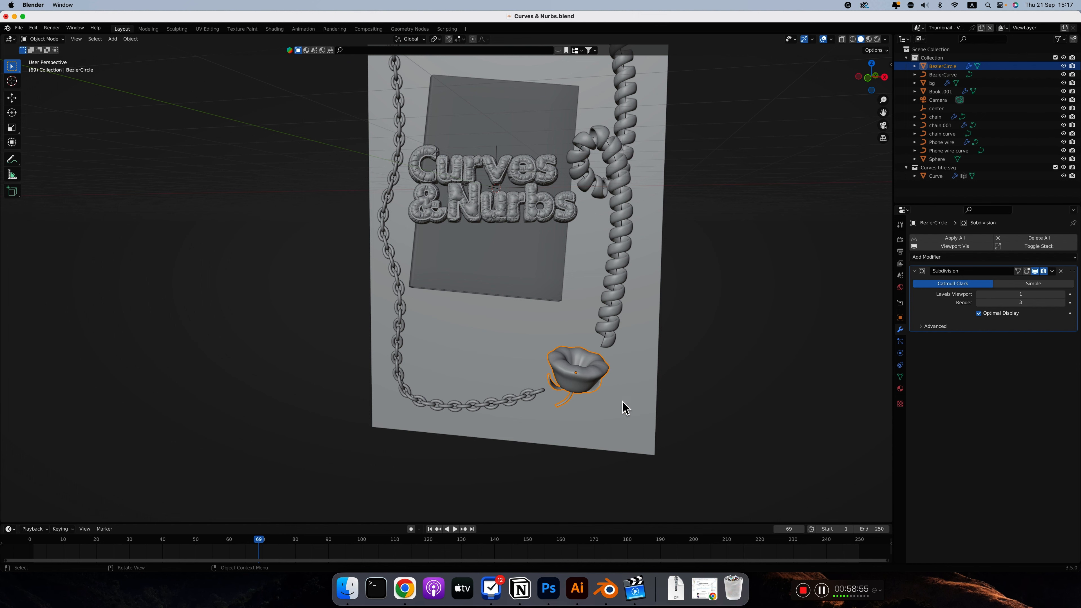
scroll(574, 365, "up", 10)
scroll(575, 365, "up", 6)
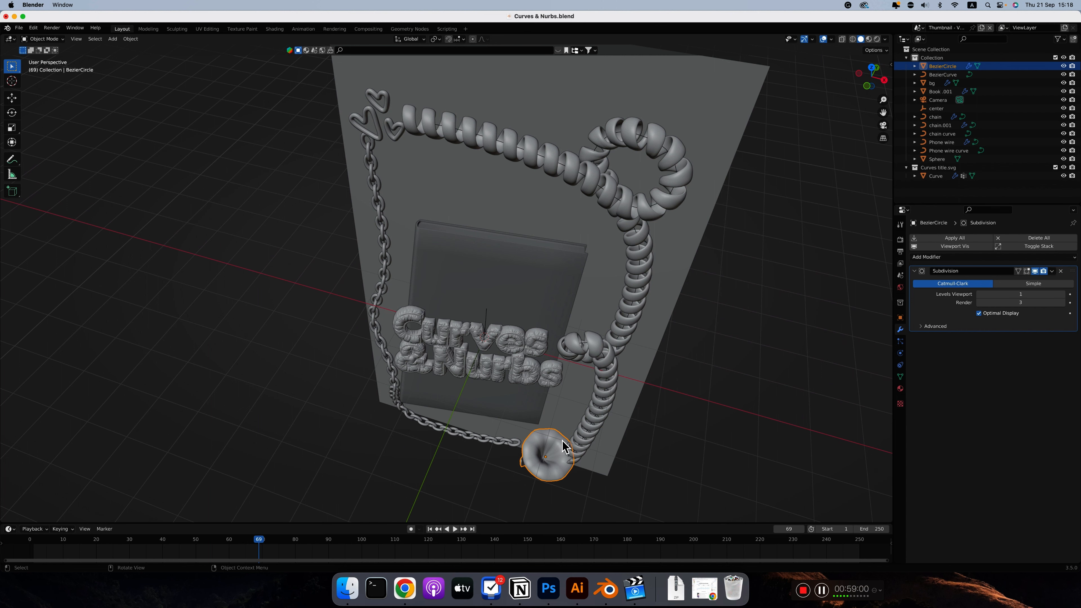
scroll(552, 447, "down", 10)
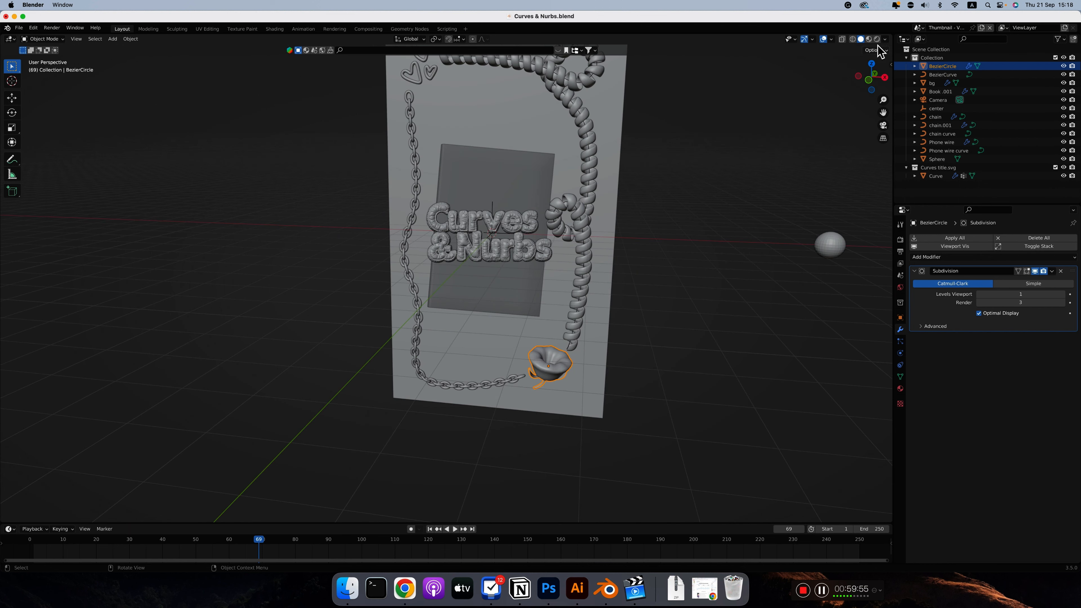
left_click(877, 39)
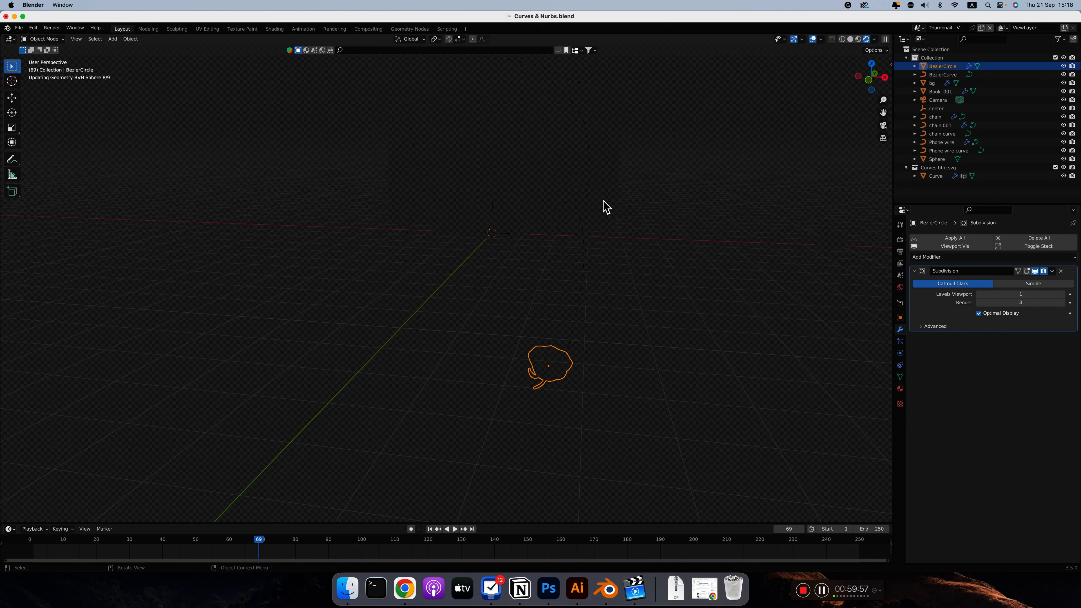